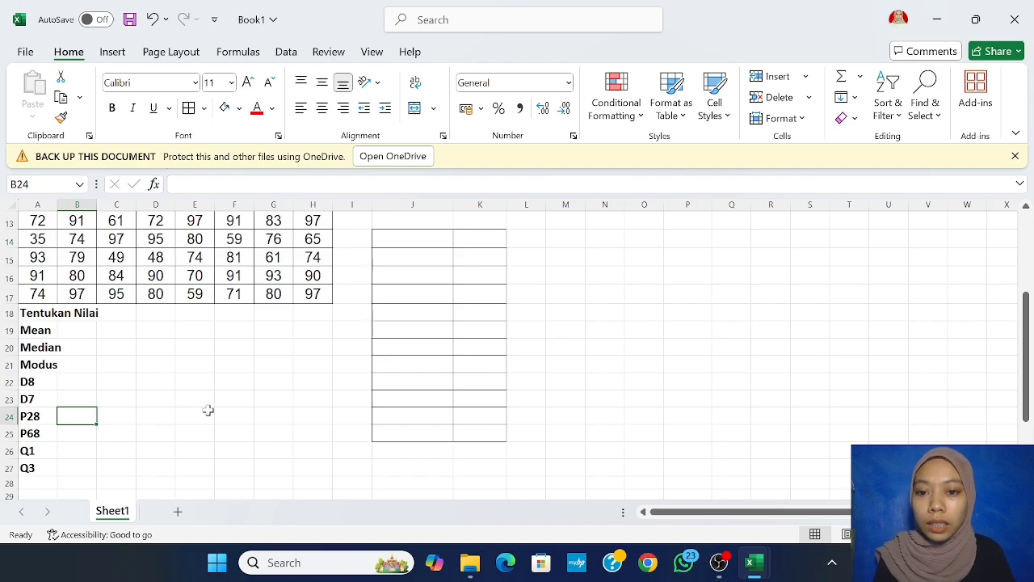
Step: Enter the label "1. Rentang" in cell J3, the first row of the empty table beside the data
scroll(303, 380, "up", 4)
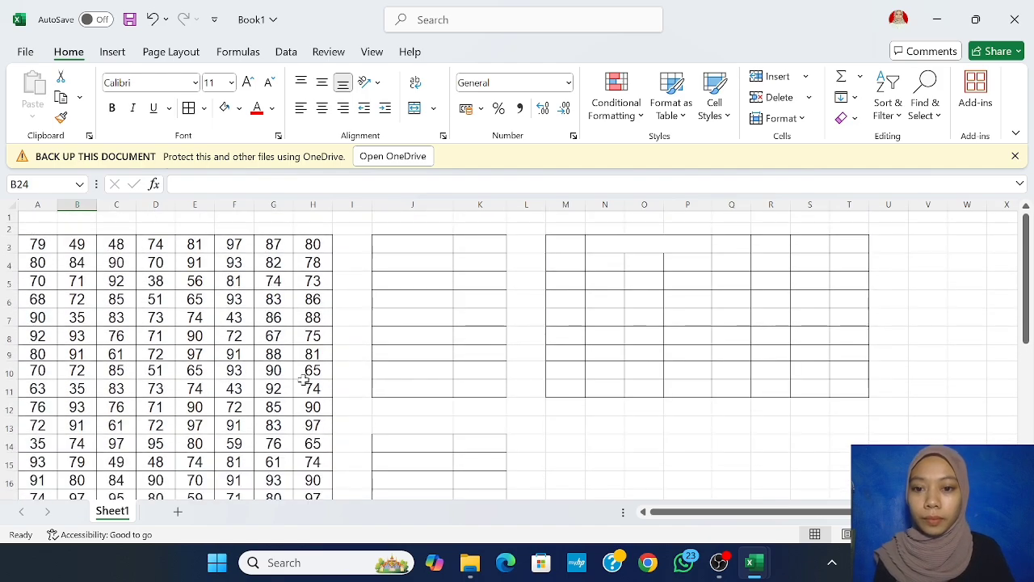
scroll(243, 358, "down", 1)
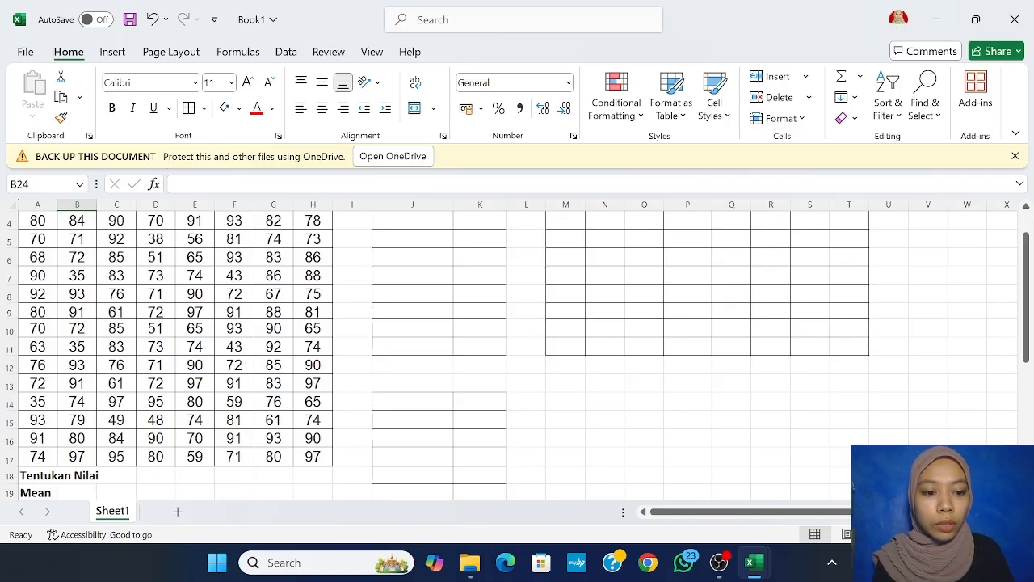
scroll(493, 368, "down", 1)
scroll(487, 363, "down", 1)
scroll(488, 363, "up", 2)
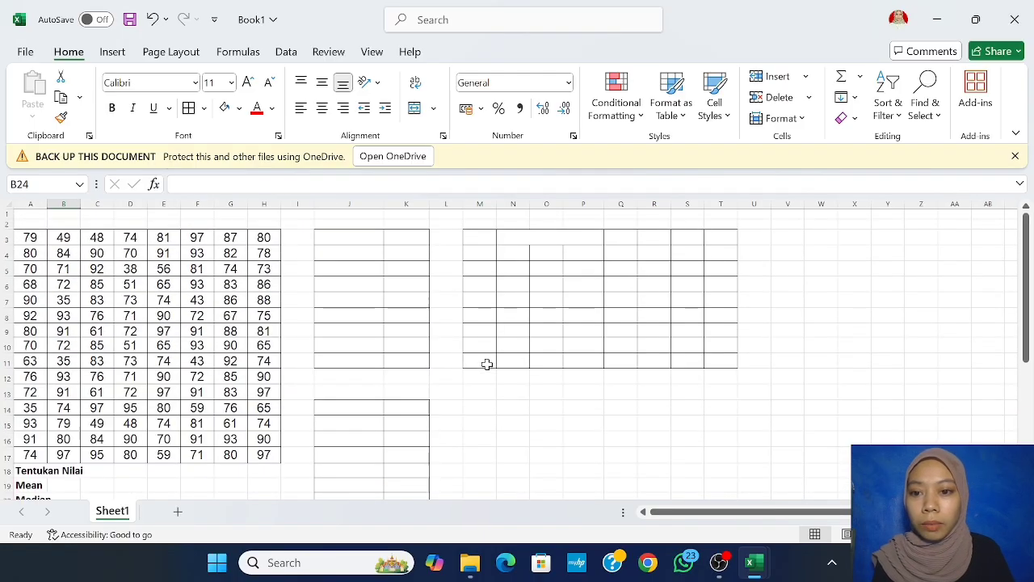
left_click(338, 240)
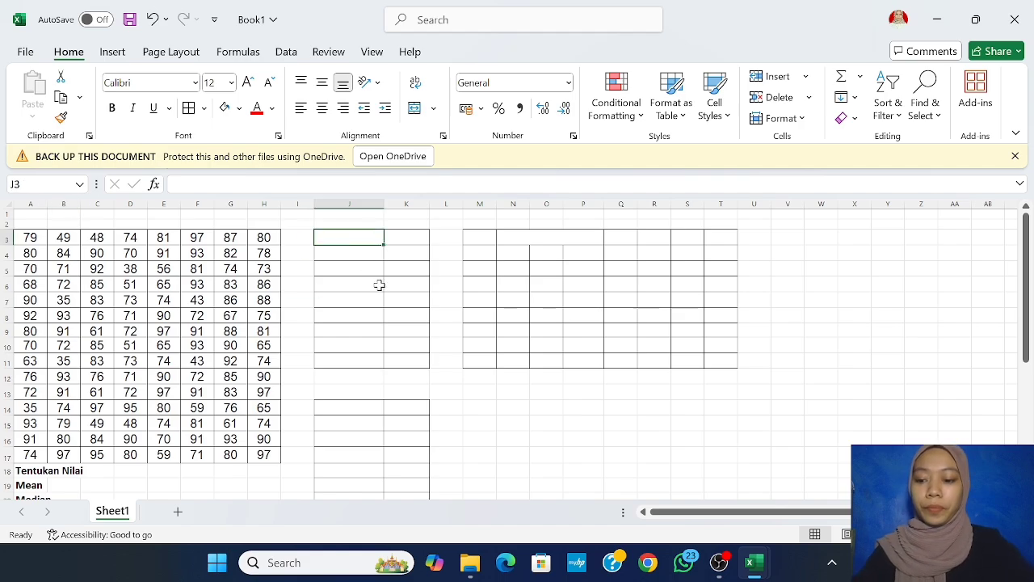
type("1 r")
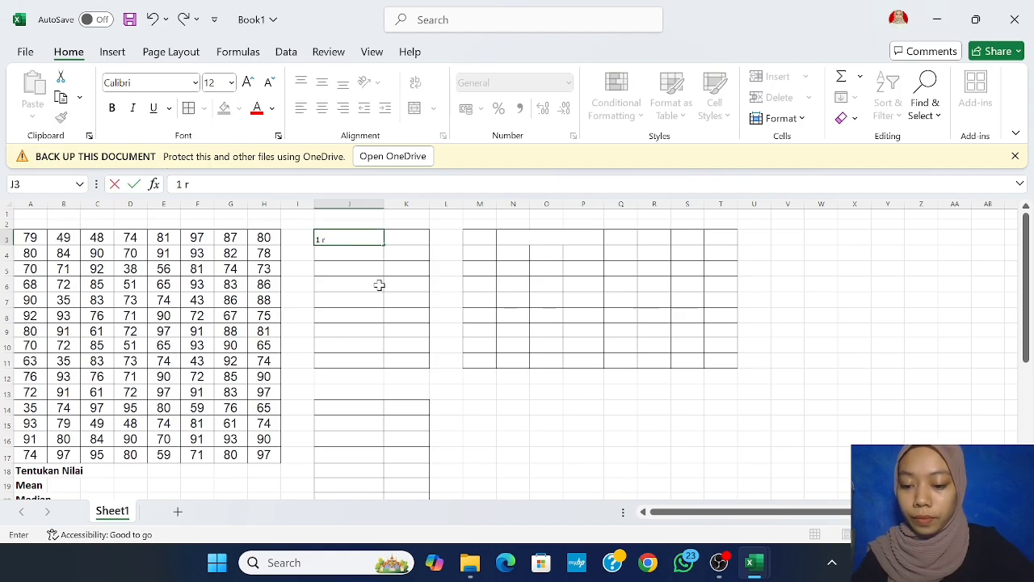
type("eant")
key("BackSpace")
key("BackSpace")
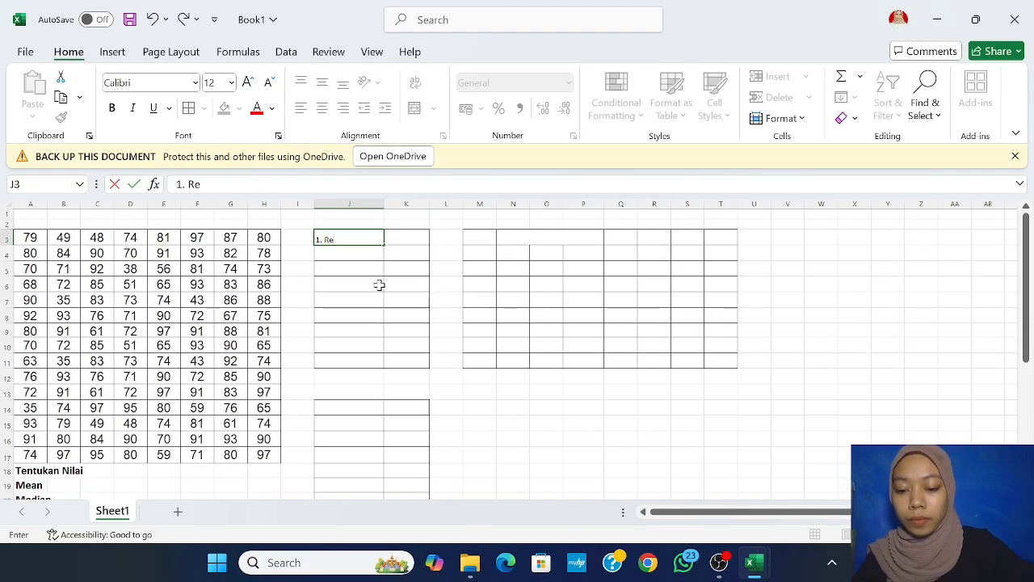
type("ng")
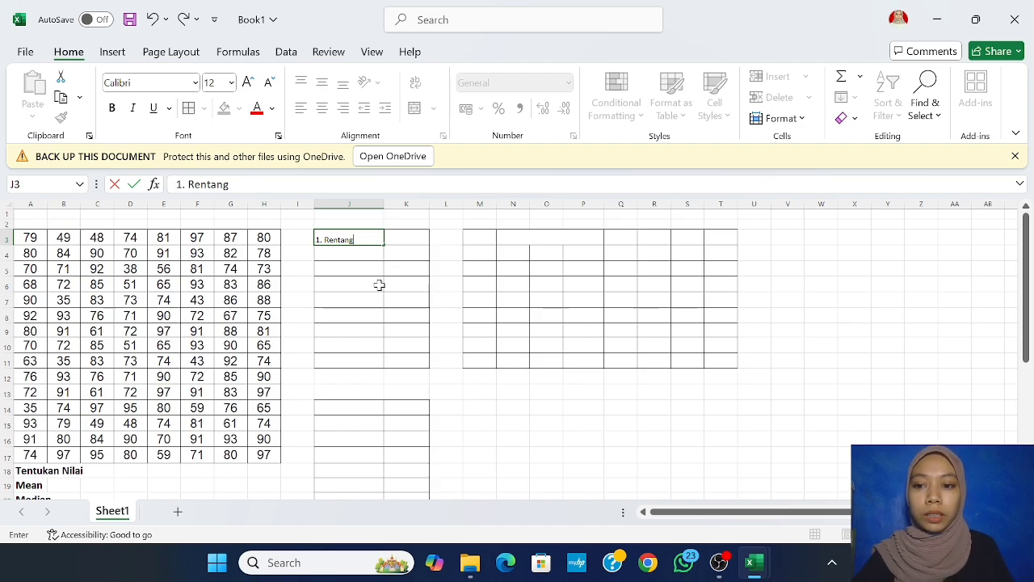
key("Return")
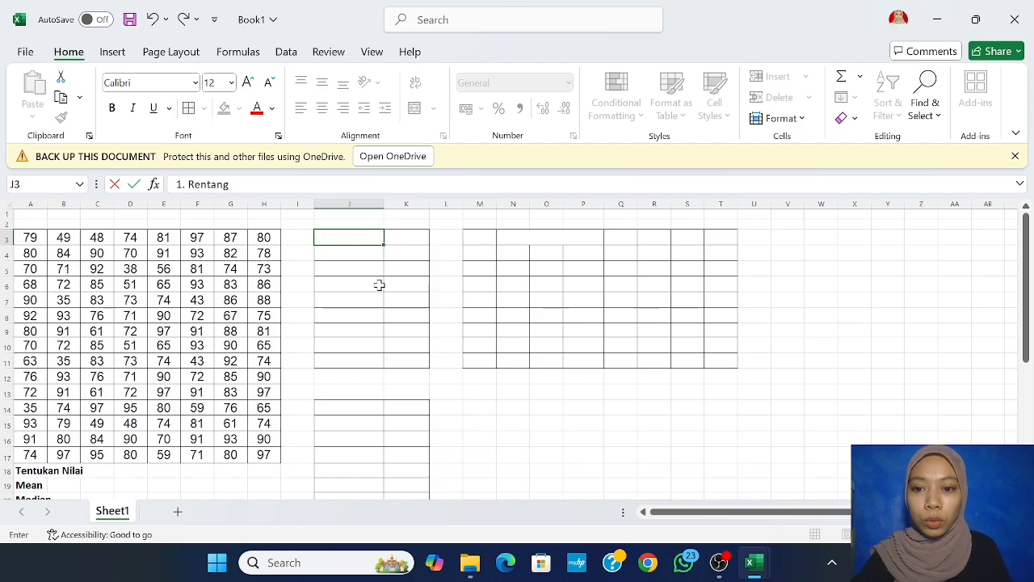
Step: Add the labels "Max" in cell J4 and "Min" in cell J5 below the Rentang label
type("Ma")
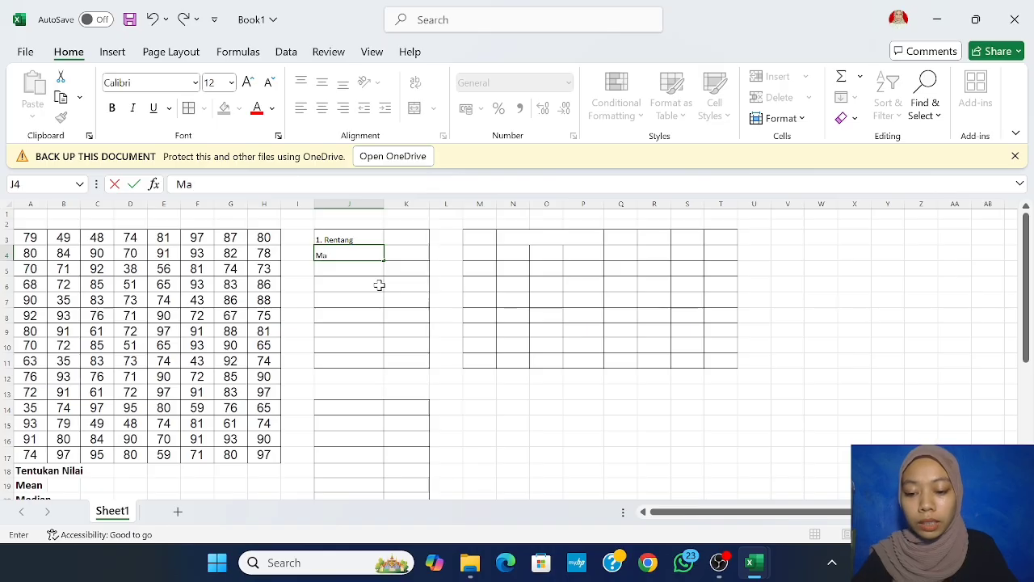
type("x")
key("Return")
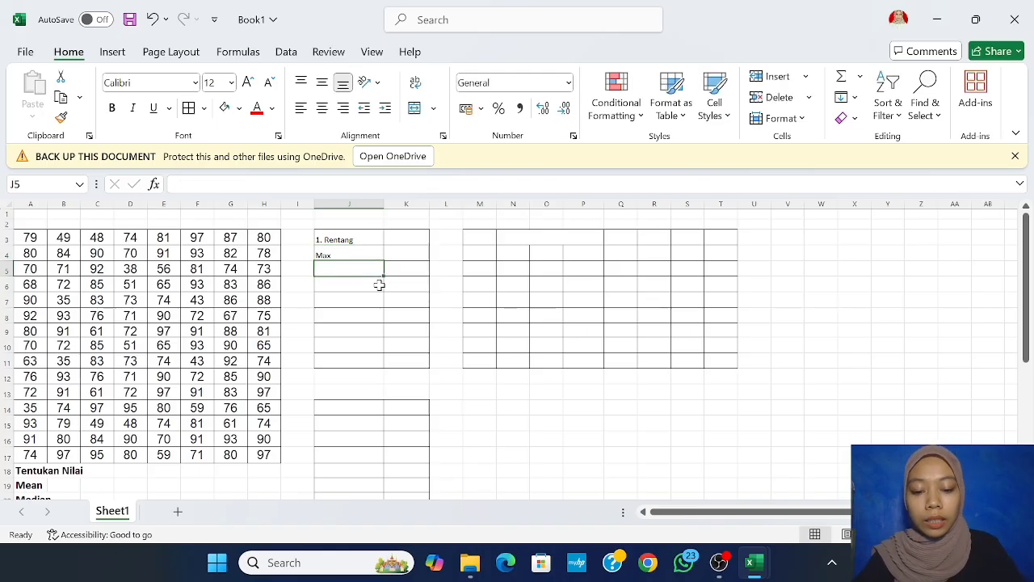
type("Min")
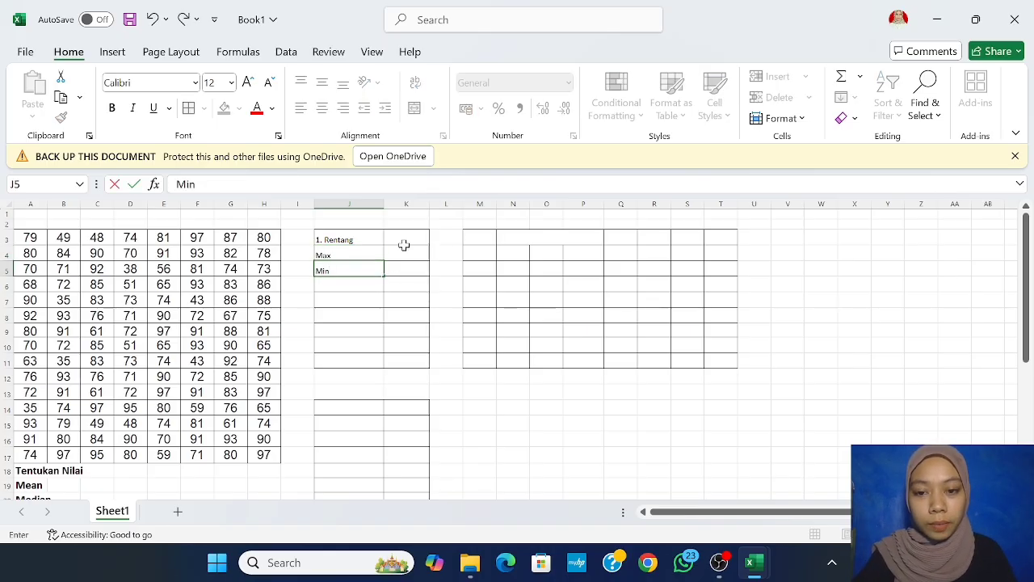
Step: Calculate the maximum of the data range A3:H17 in cell K4 with the MAX function
left_click(404, 249)
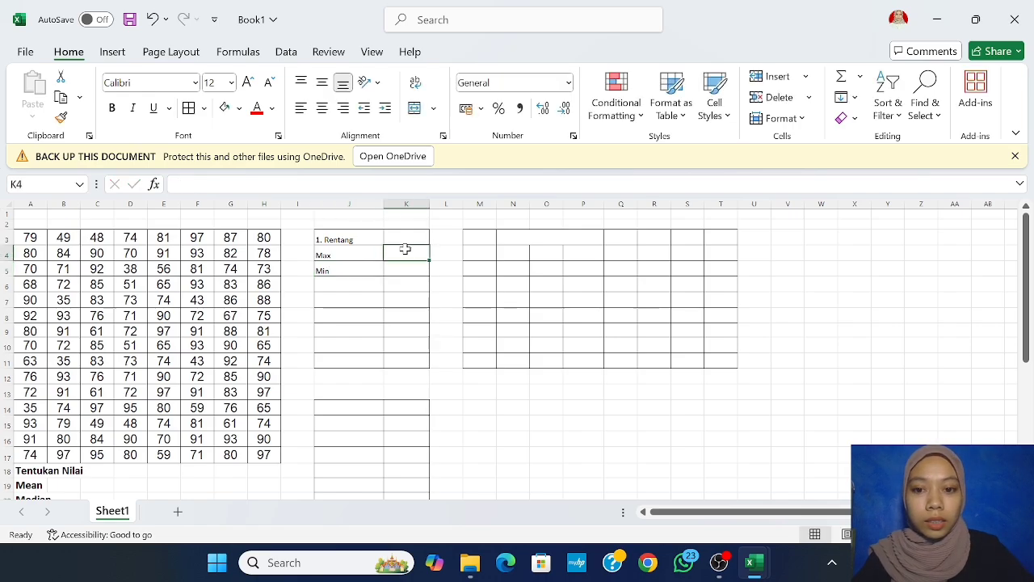
type("=ma")
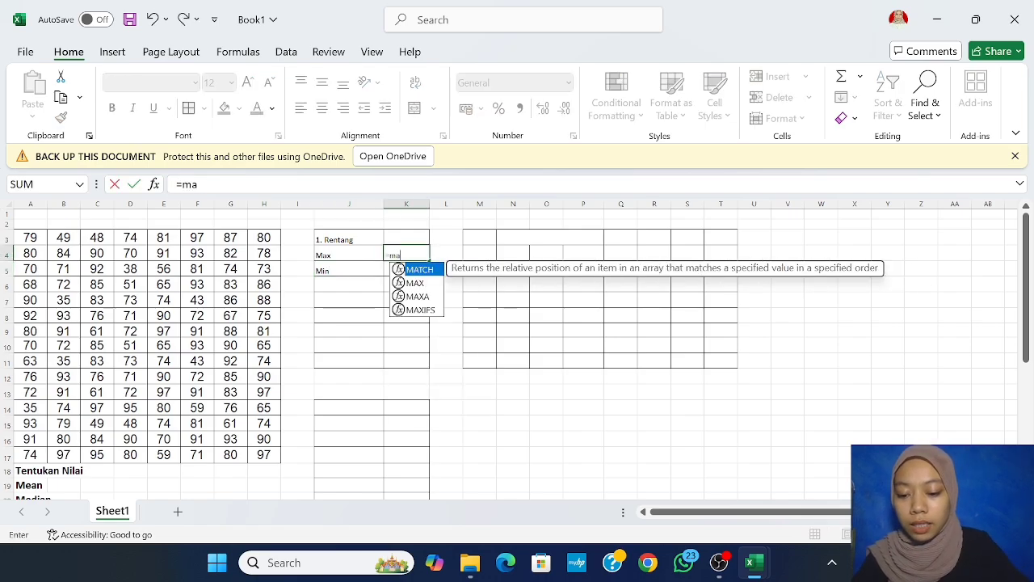
type("x(")
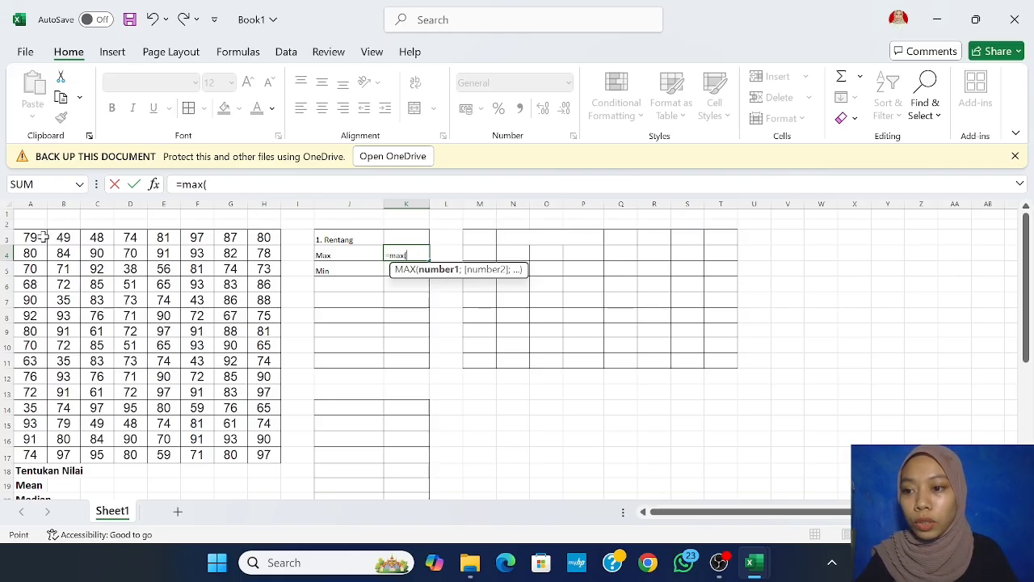
left_click_drag(42, 236, 263, 455)
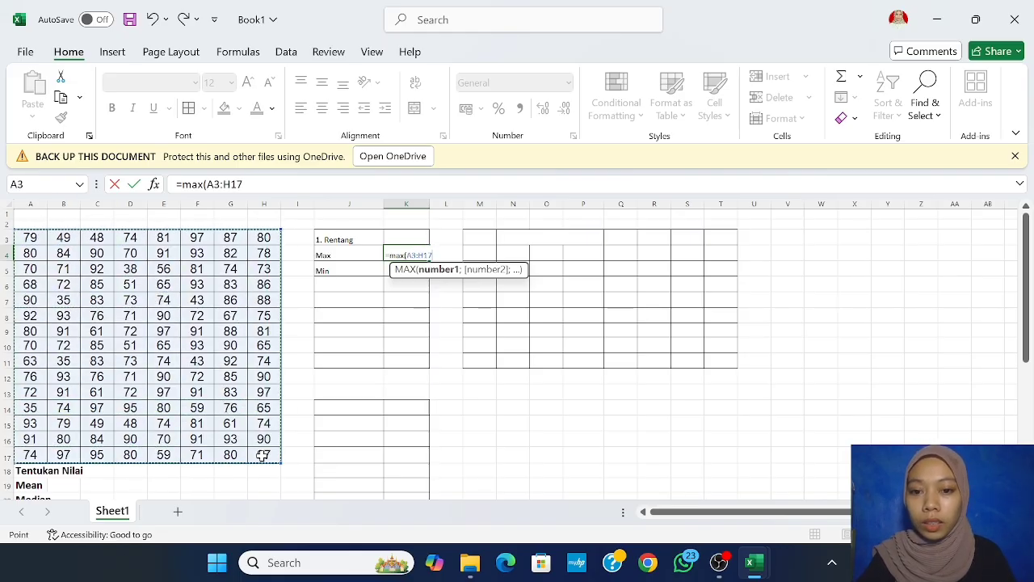
type(")")
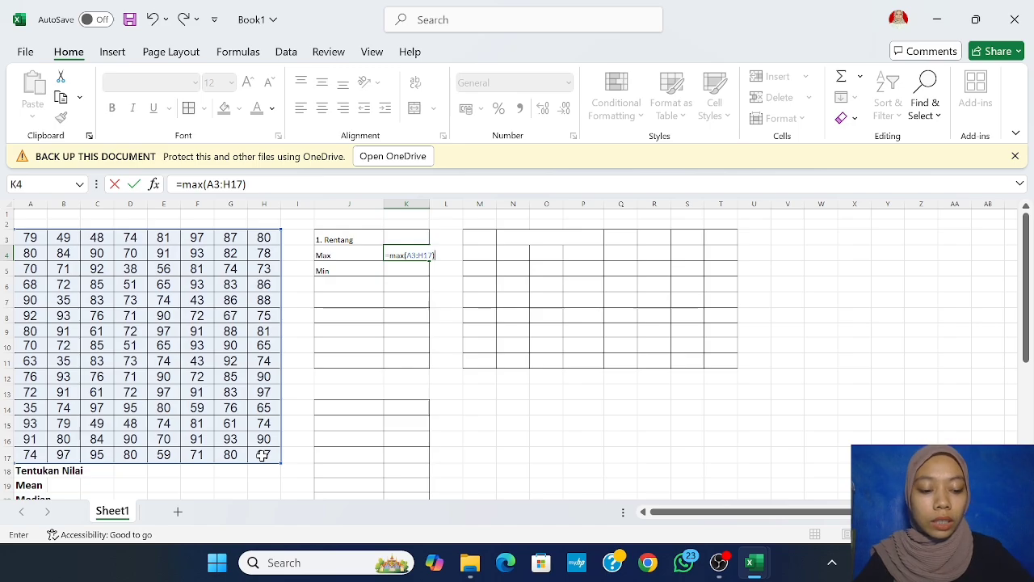
key("Return")
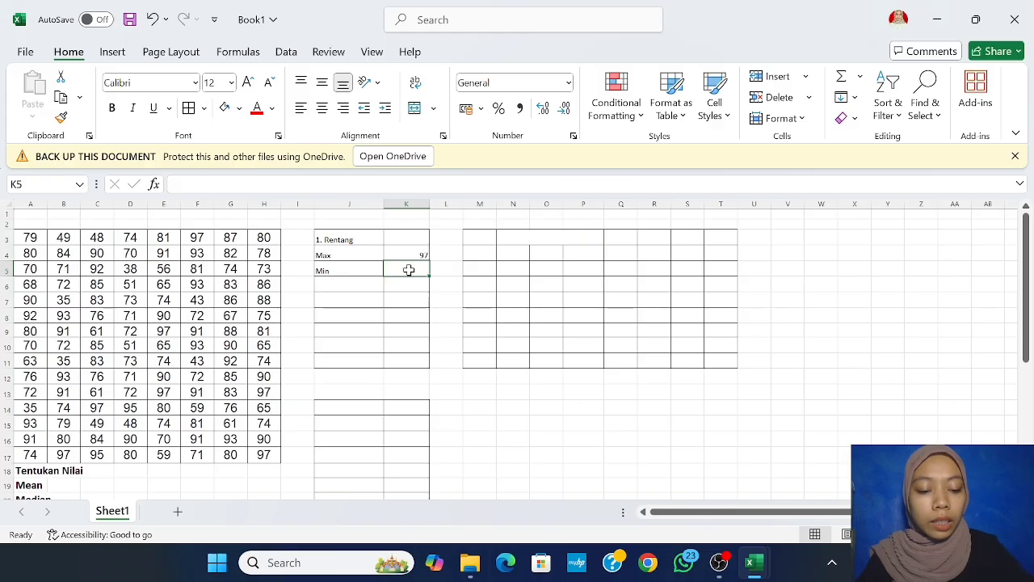
Step: Calculate the minimum of the data range A3:H17 in cell K5 with the MIN function
type("=min")
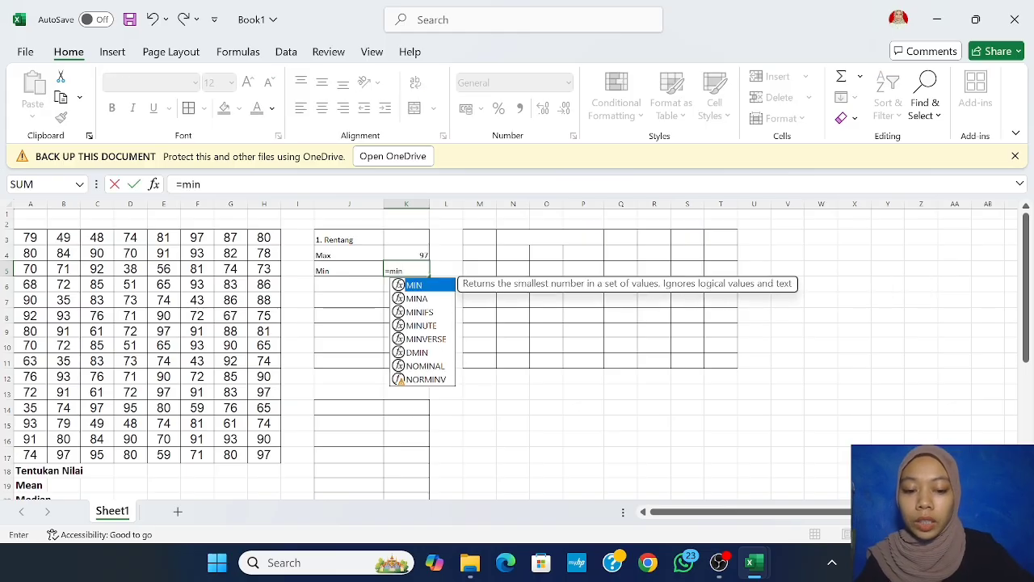
type("(")
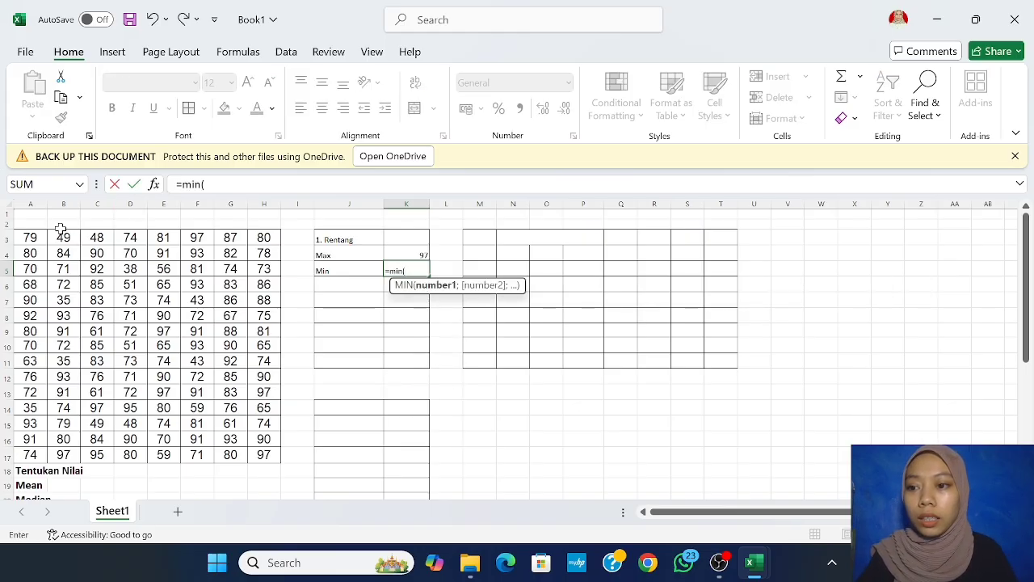
left_click_drag(32, 242, 262, 454)
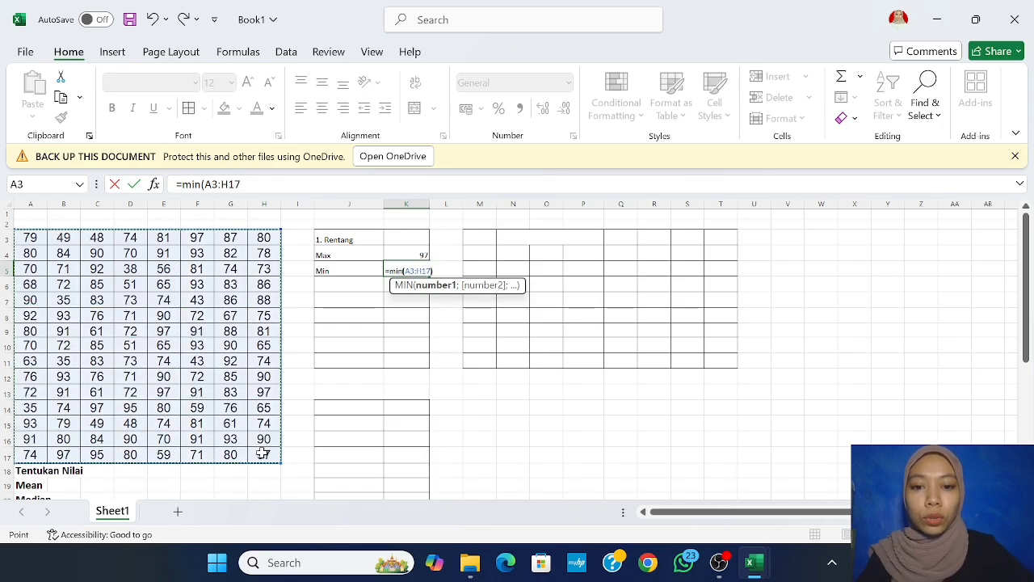
type(")")
key("Return")
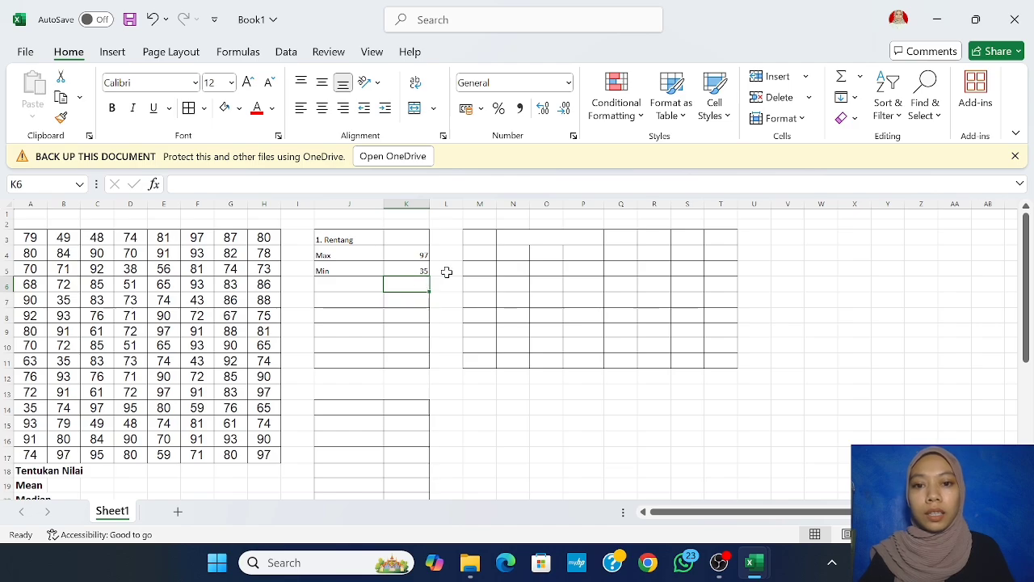
Step: Calculate the range in cell K3, beside the Rentang label, with the formula =K4-K5
left_click(400, 234)
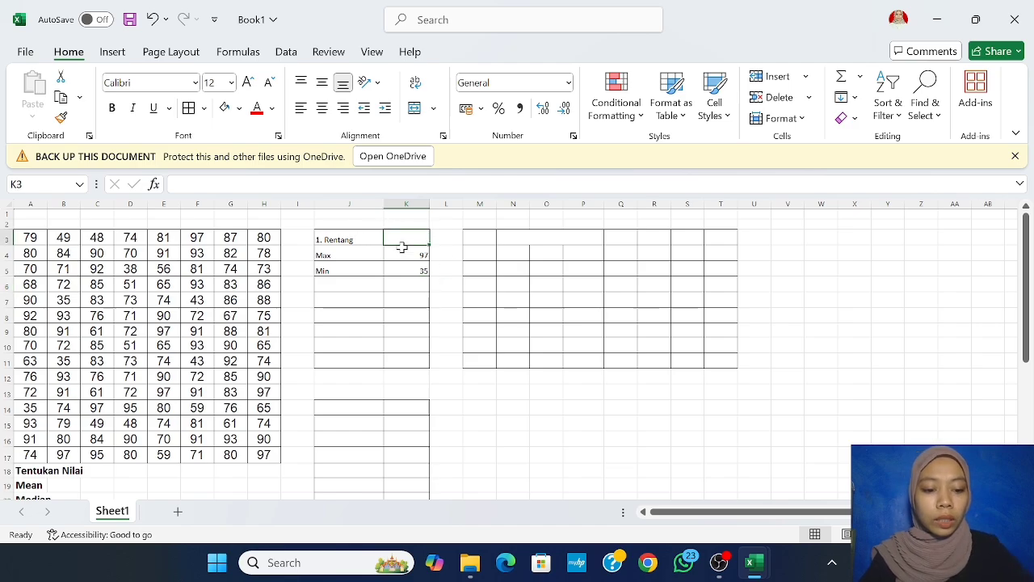
type("=")
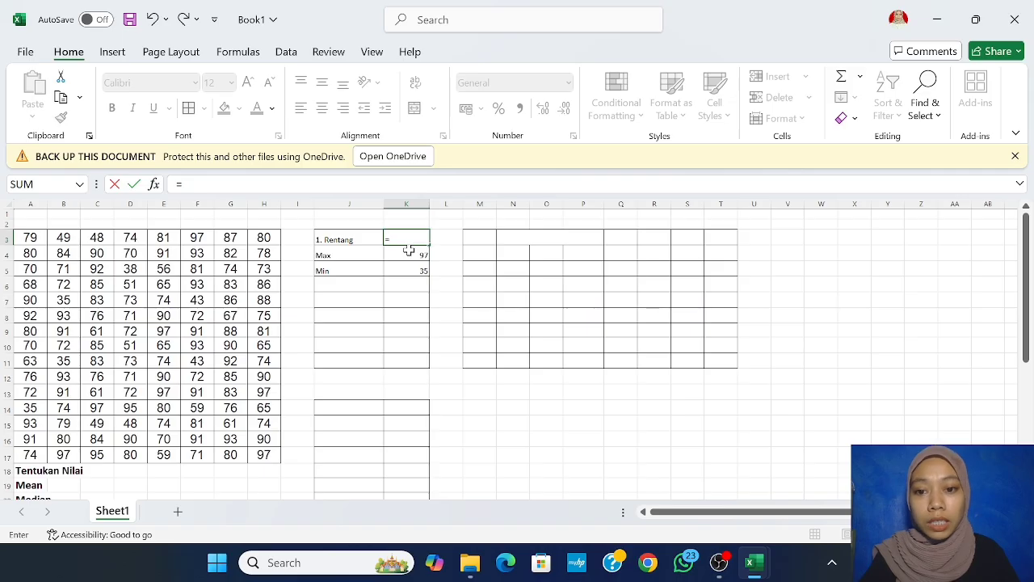
left_click(408, 253)
type("-")
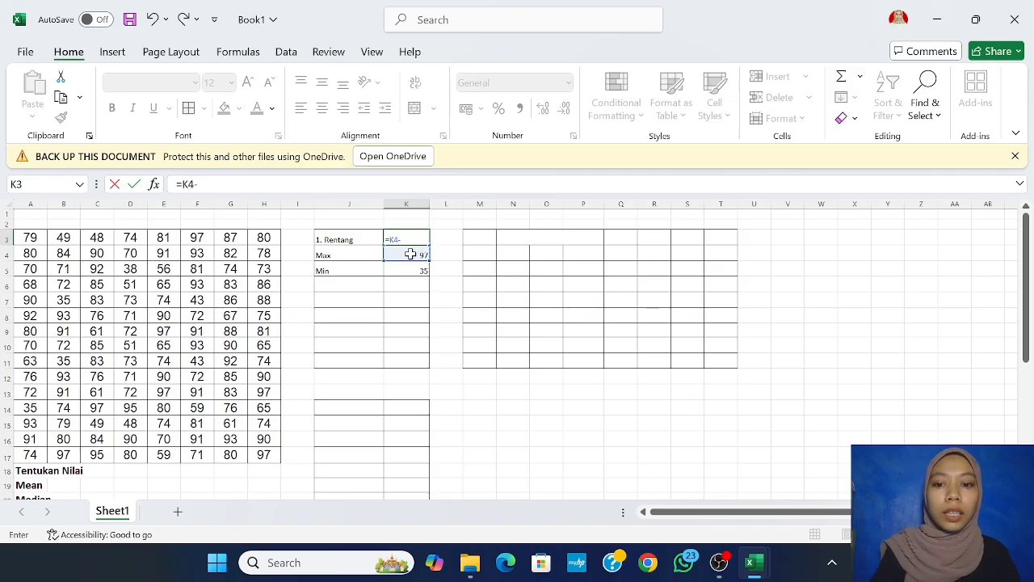
left_click(413, 269)
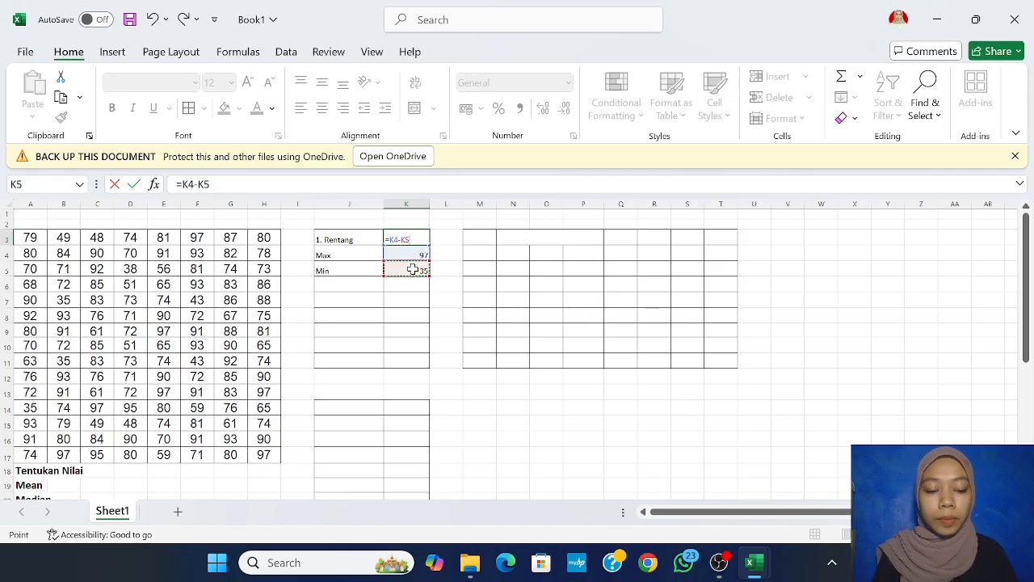
key("Return")
left_click(404, 306)
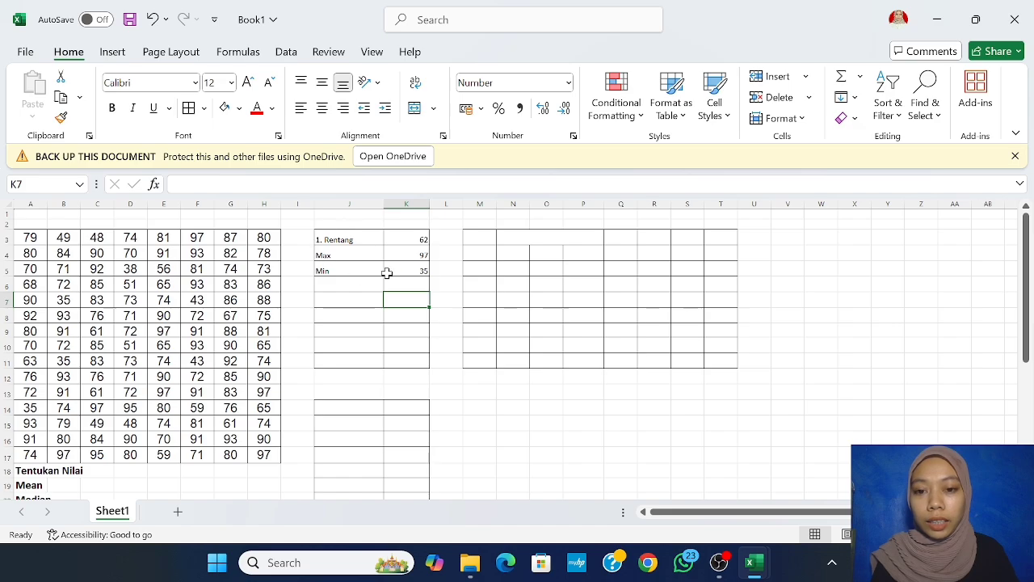
Step: Label cell J6 "n" and count the data entries in A3:H17 in cell K6 with the COUNTA function
left_click(356, 283)
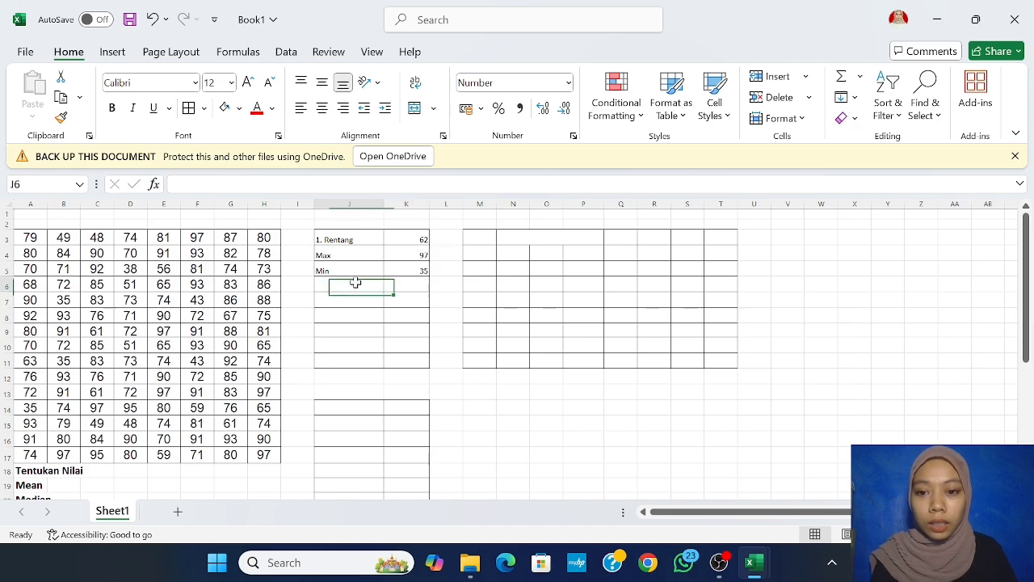
type("n")
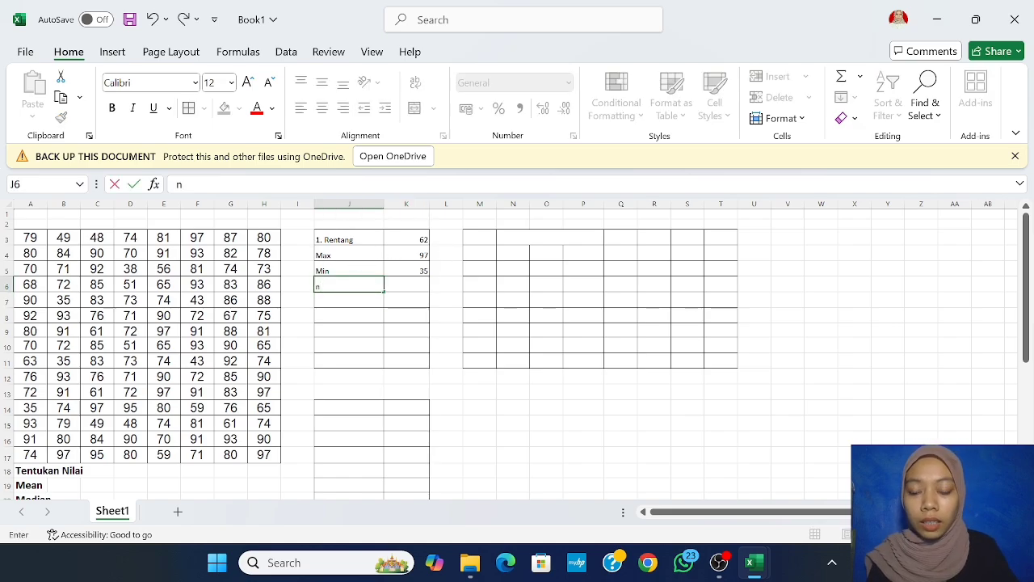
key("Tab")
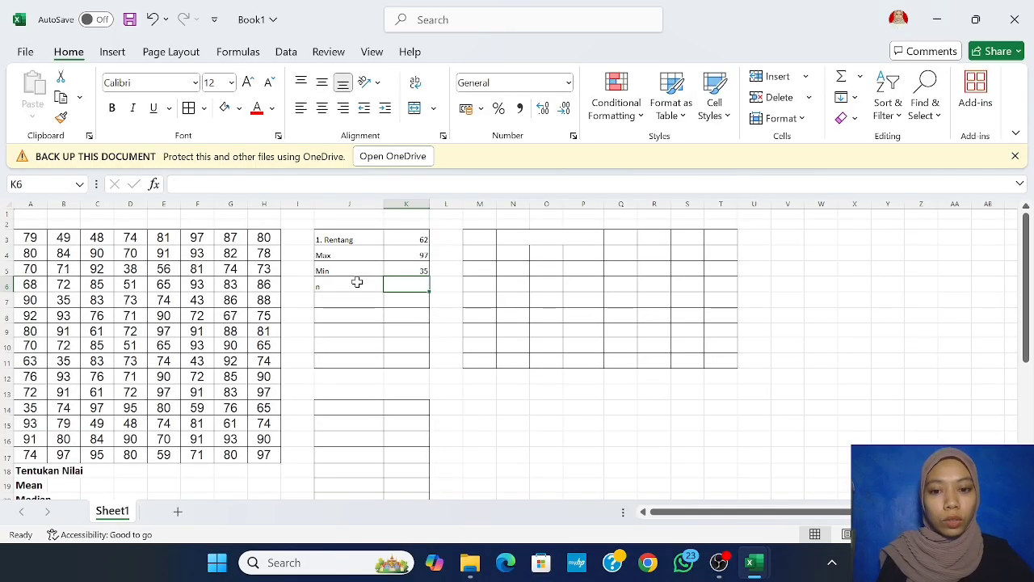
type("=")
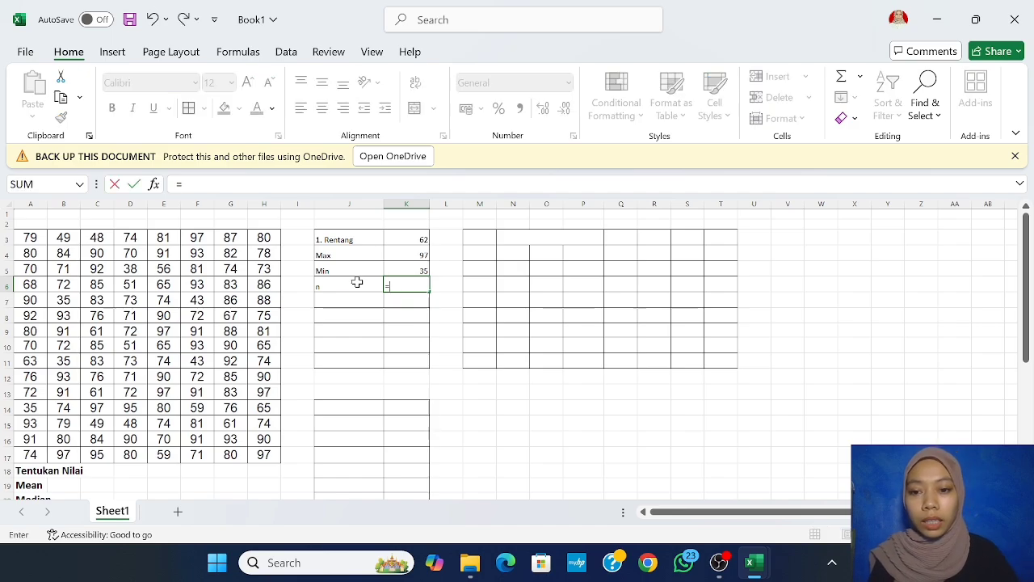
type("counta")
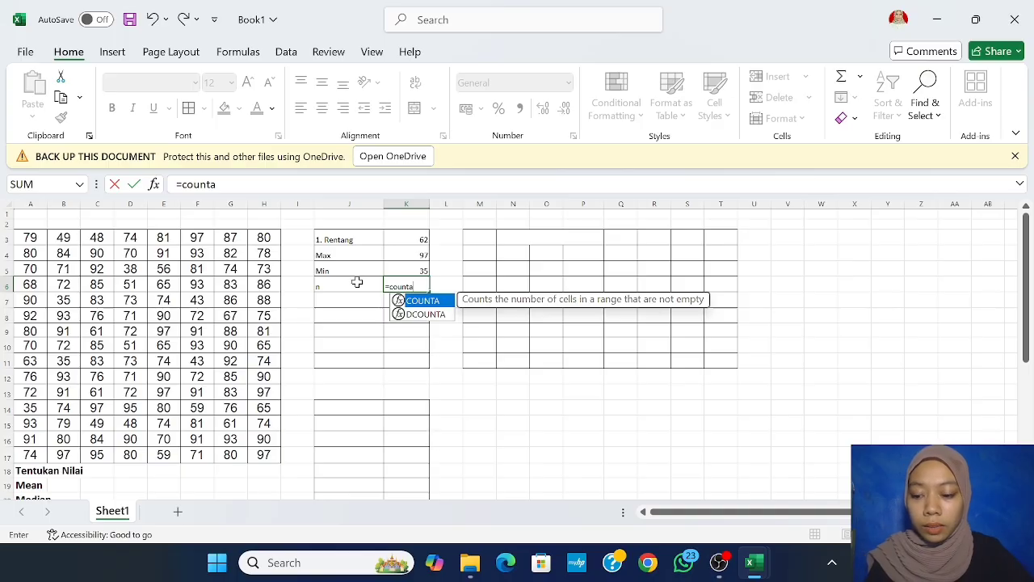
type("(")
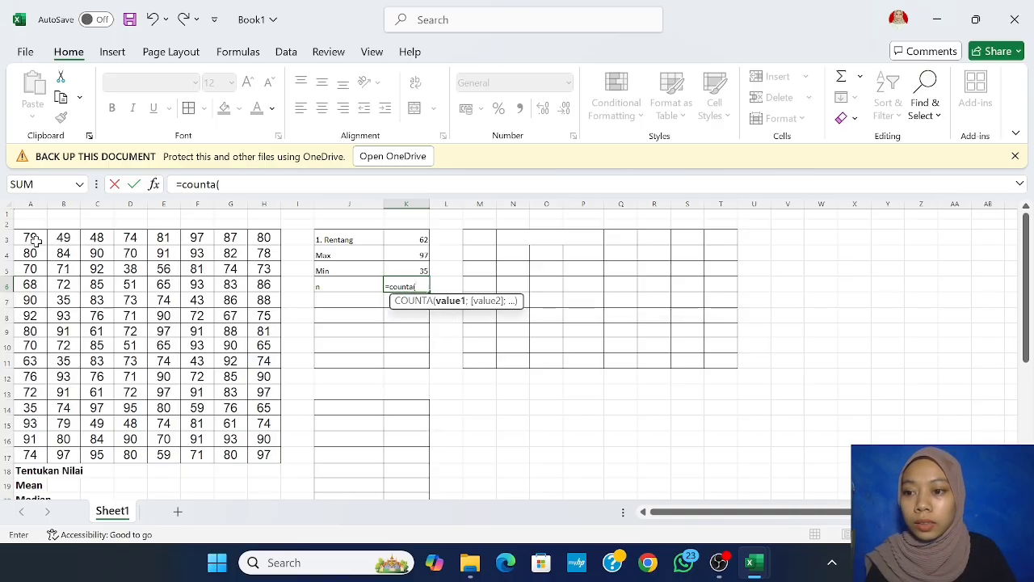
left_click_drag(36, 240, 266, 461)
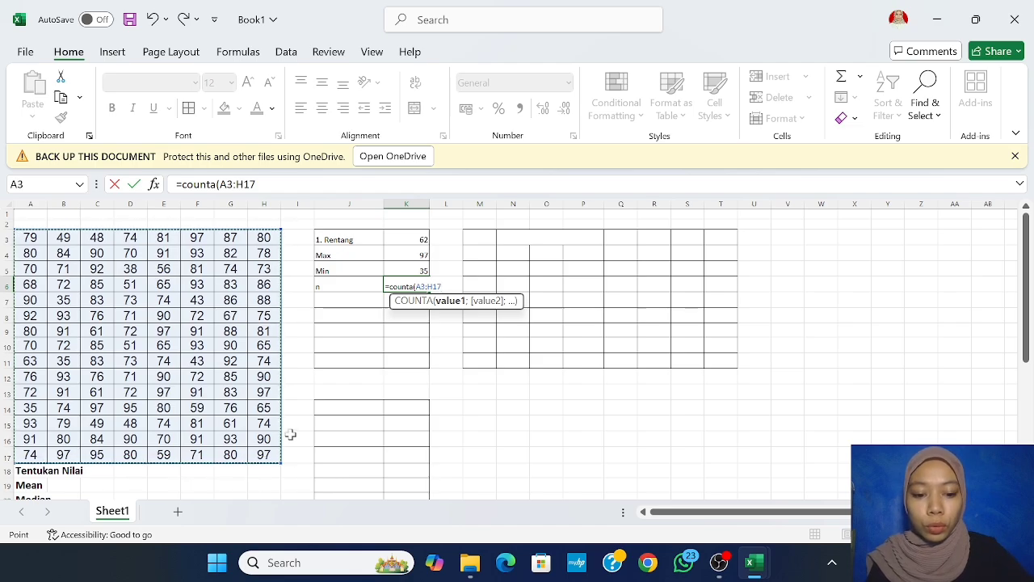
type(")")
key("Return")
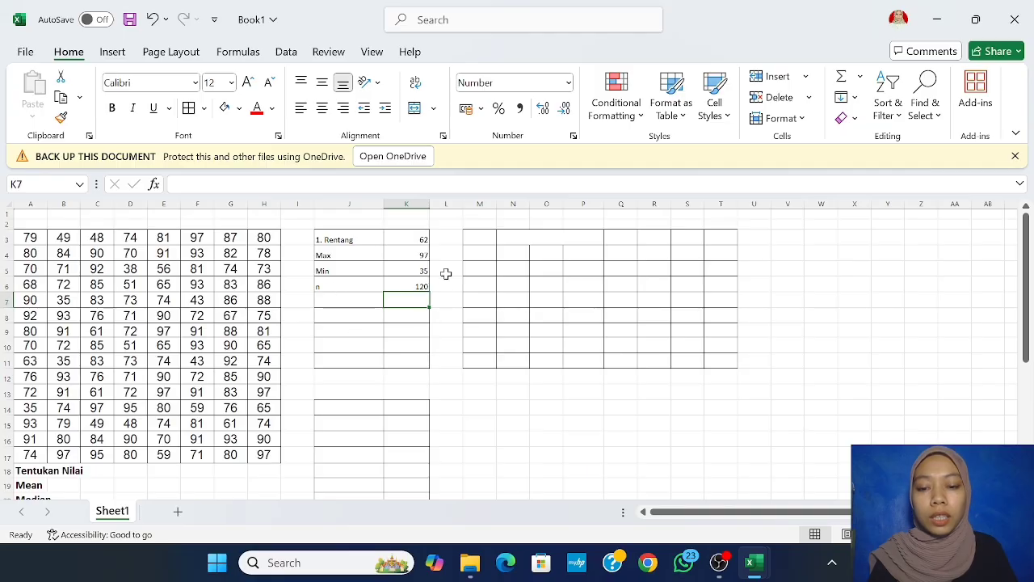
Step: Enter the label "2. Banyak Kelas" in cell J7 and "1+3,3 log n" below it in cell J8
left_click(337, 301)
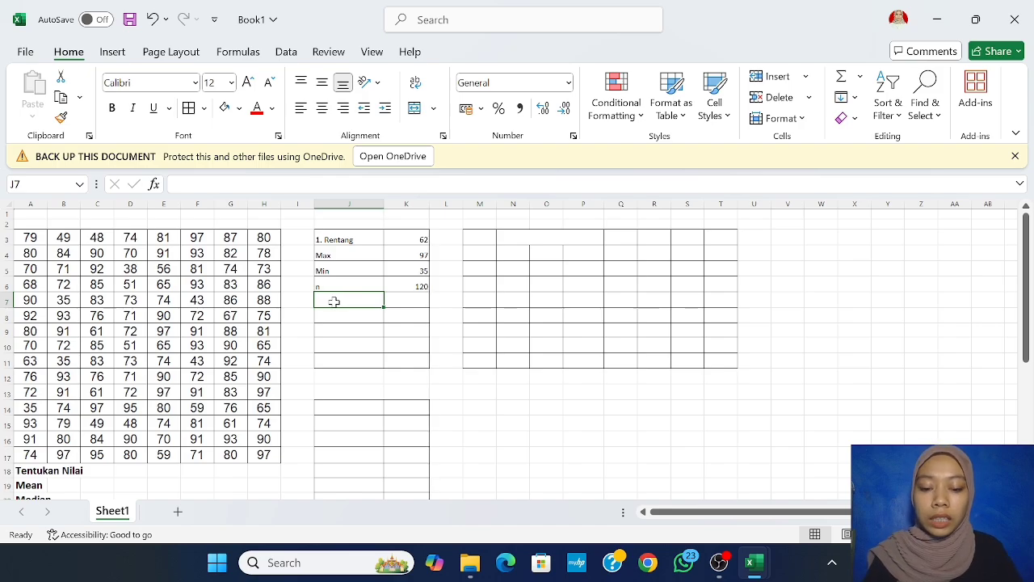
type("1")
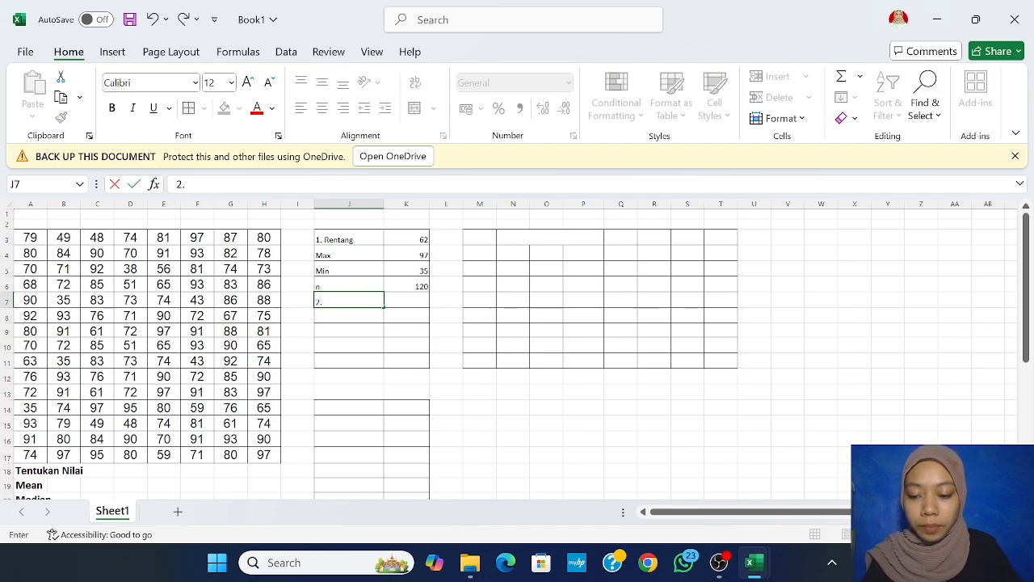
type(". Banyak Kelas")
key("Return")
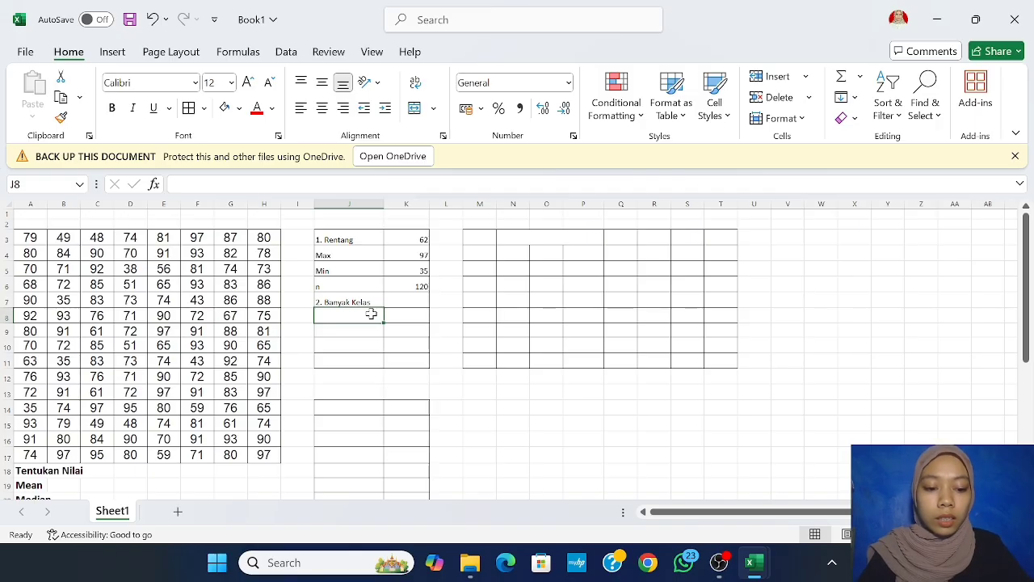
type("1")
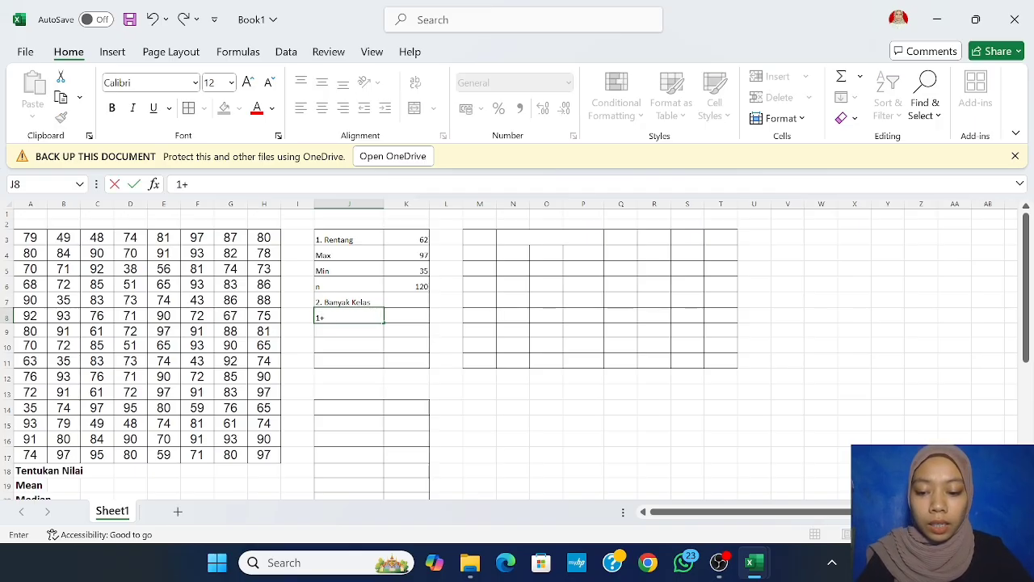
type("+3,3 l")
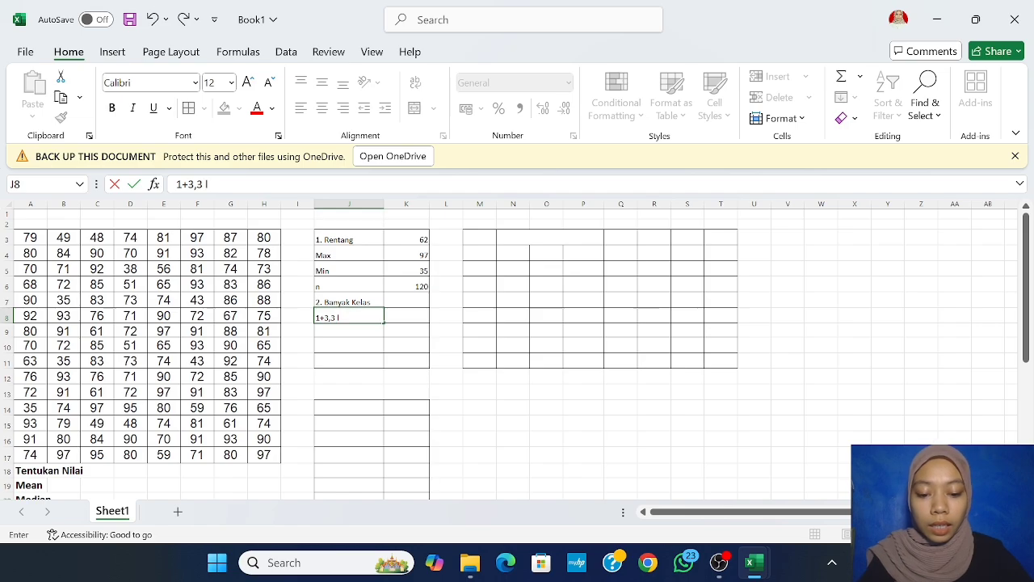
type("og n")
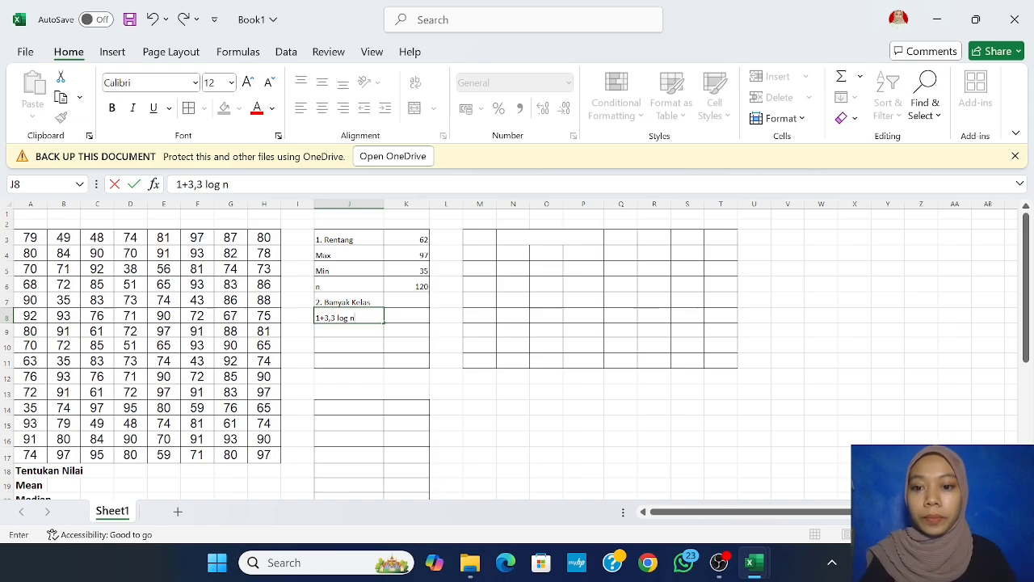
Step: Label cell J9 "log n" and calculate the logarithm of the data count in cell K9 with =LOG(K6)
left_click(358, 332)
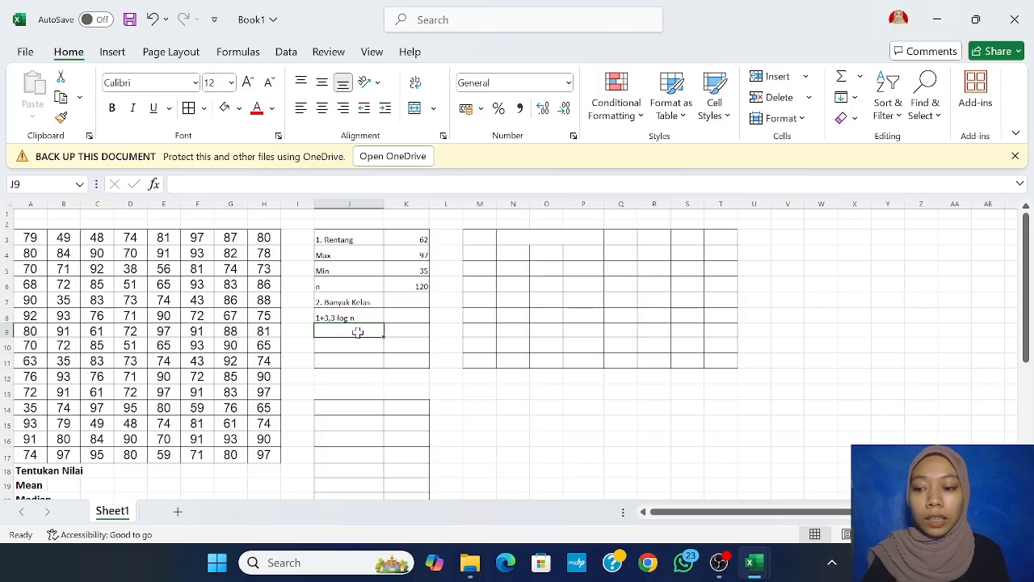
type("lo")
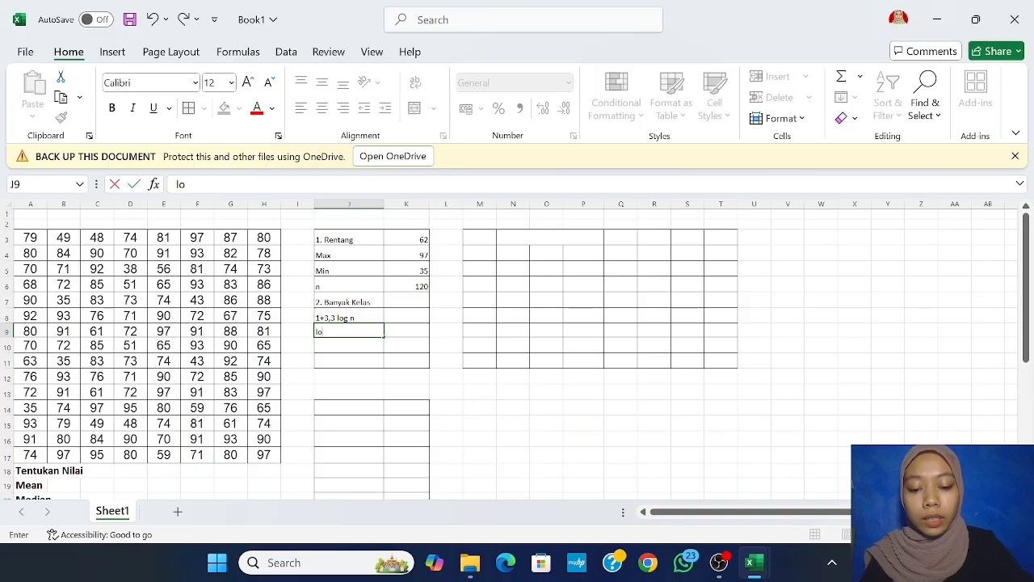
type("g n")
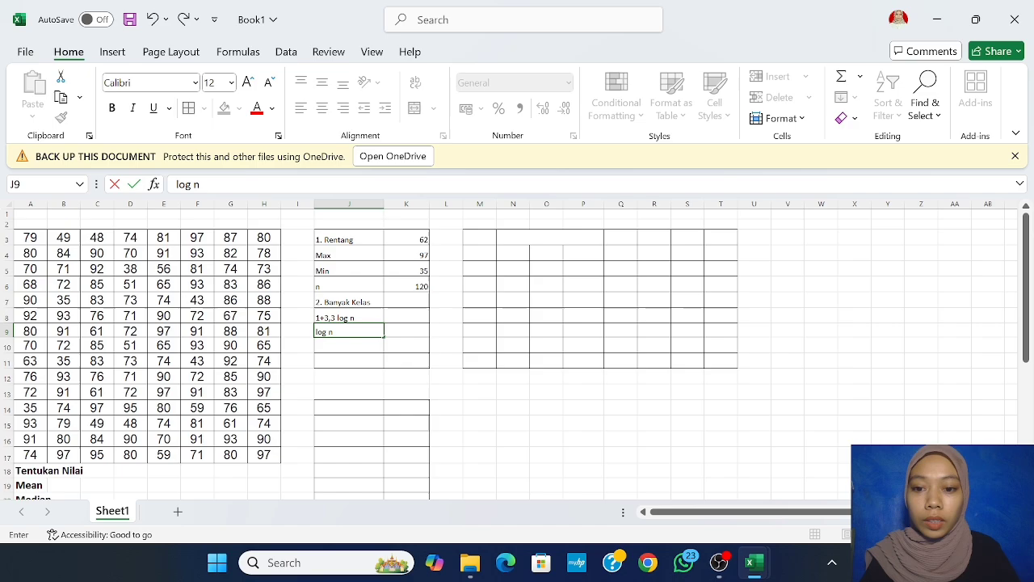
left_click(397, 332)
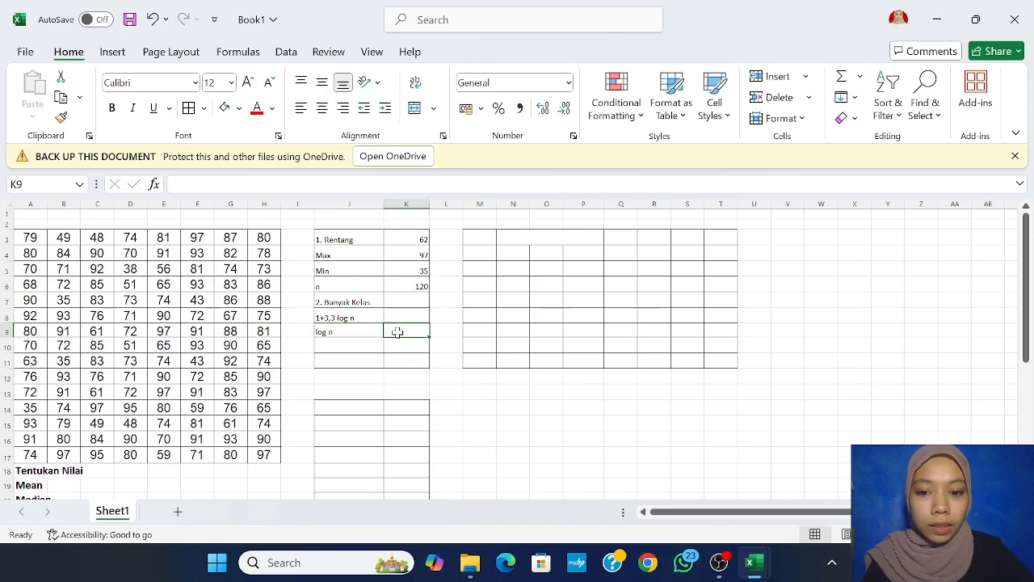
type("=")
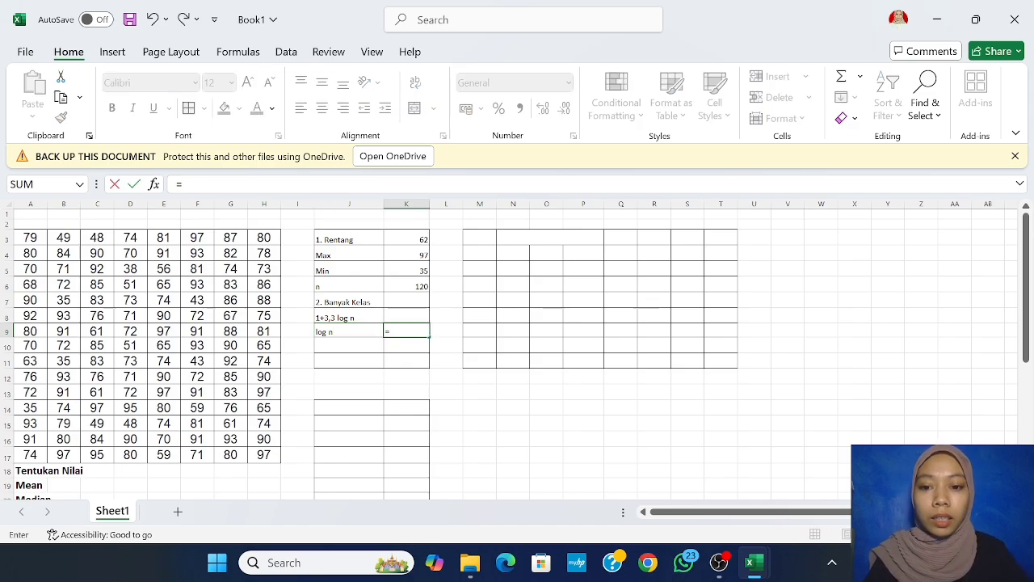
type("log(")
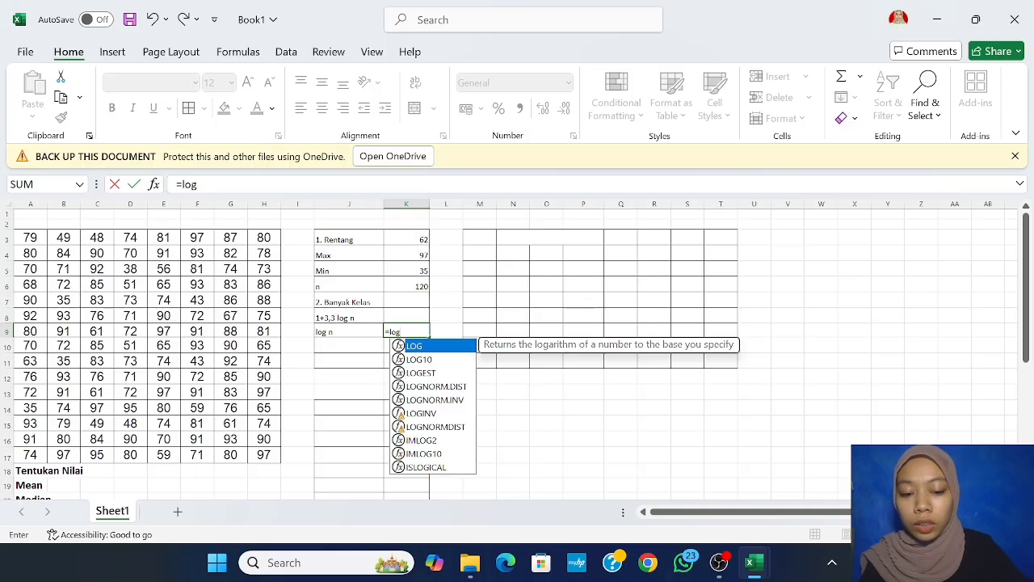
left_click(394, 286)
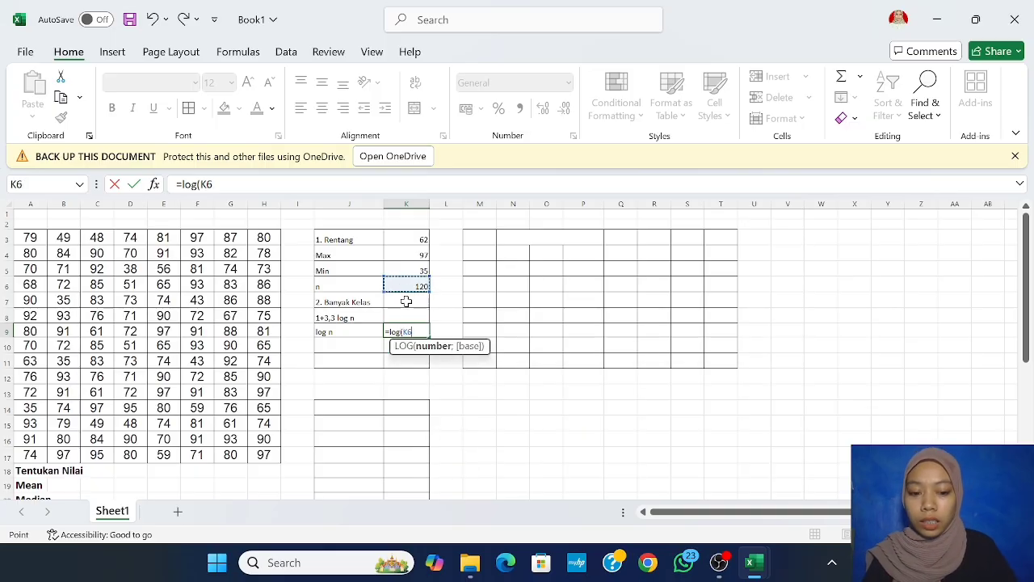
type(")")
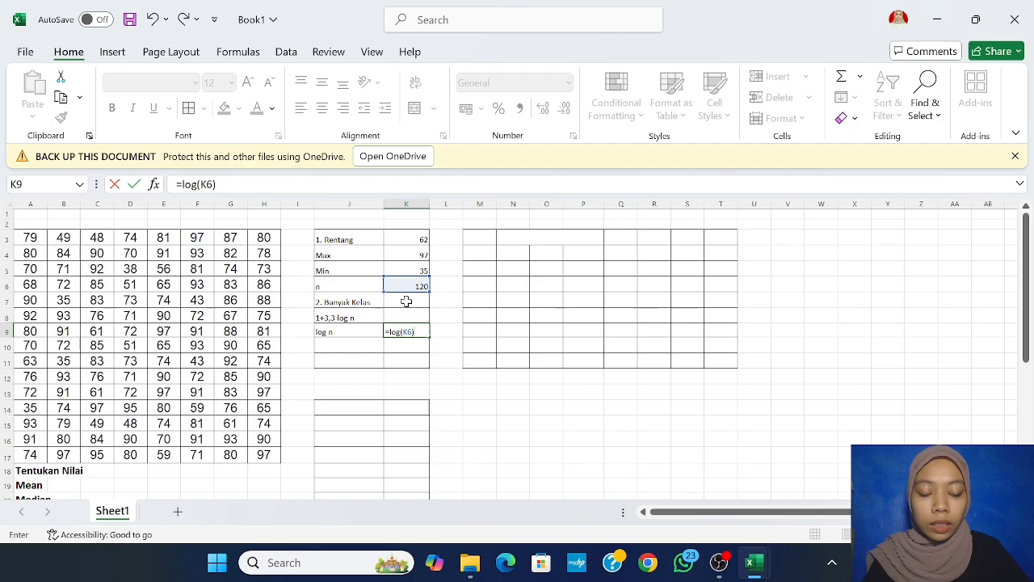
key("Return")
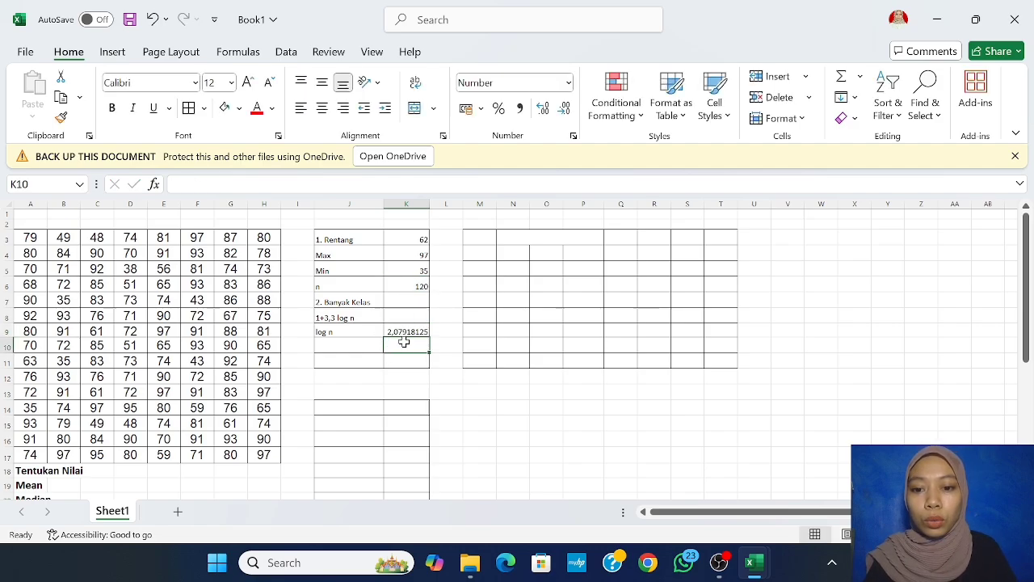
Step: Label cell J10 "3,3 log n" and calculate it in cell K10 with the formula =3,3*K9
left_click(333, 345)
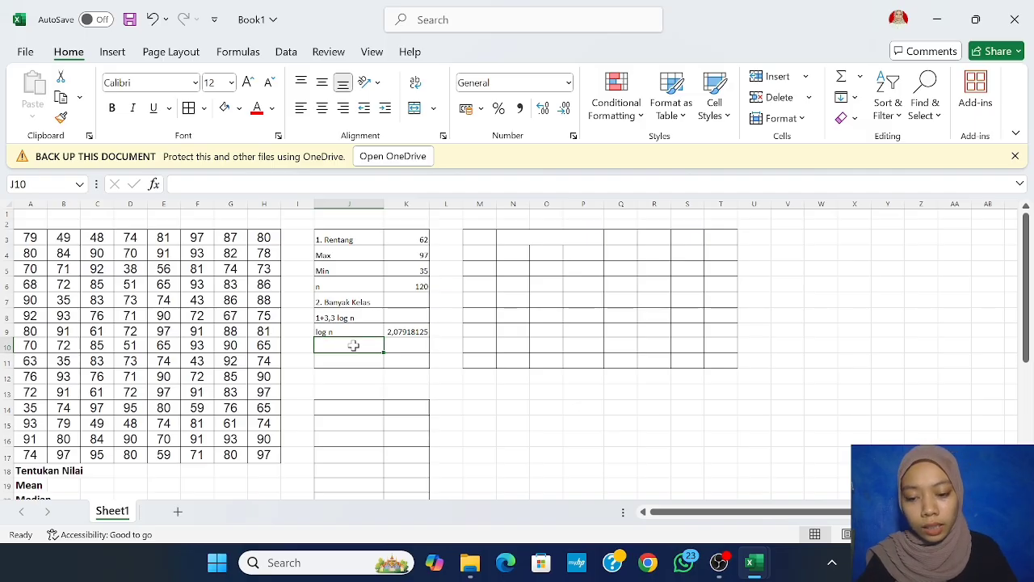
type("3,3")
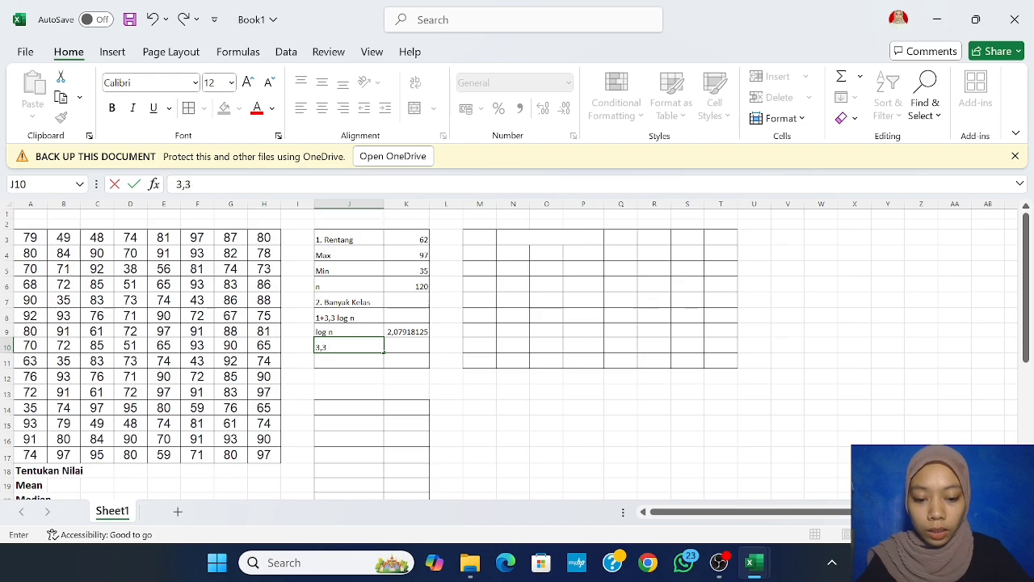
type(" log n")
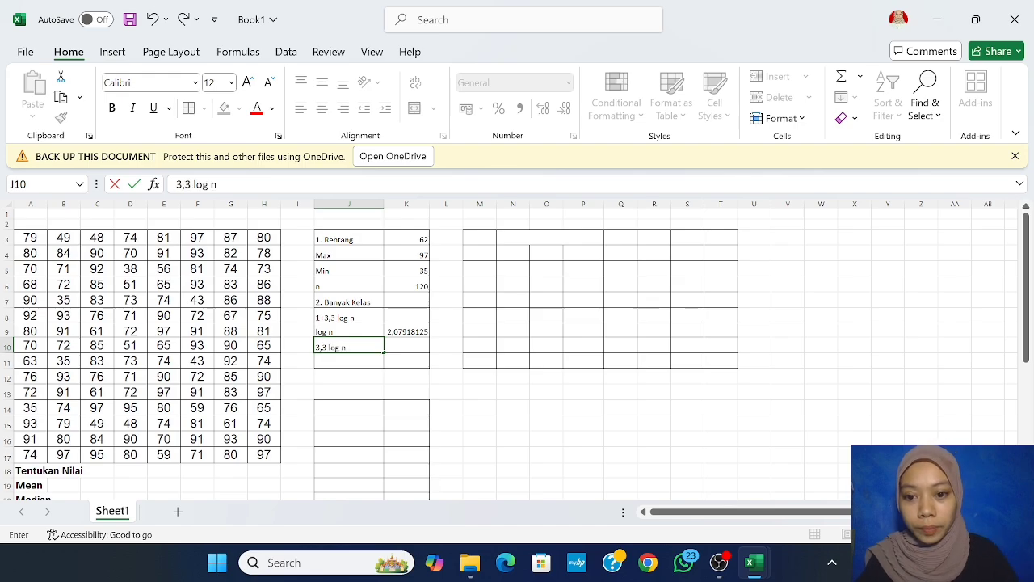
key("Tab")
type("=")
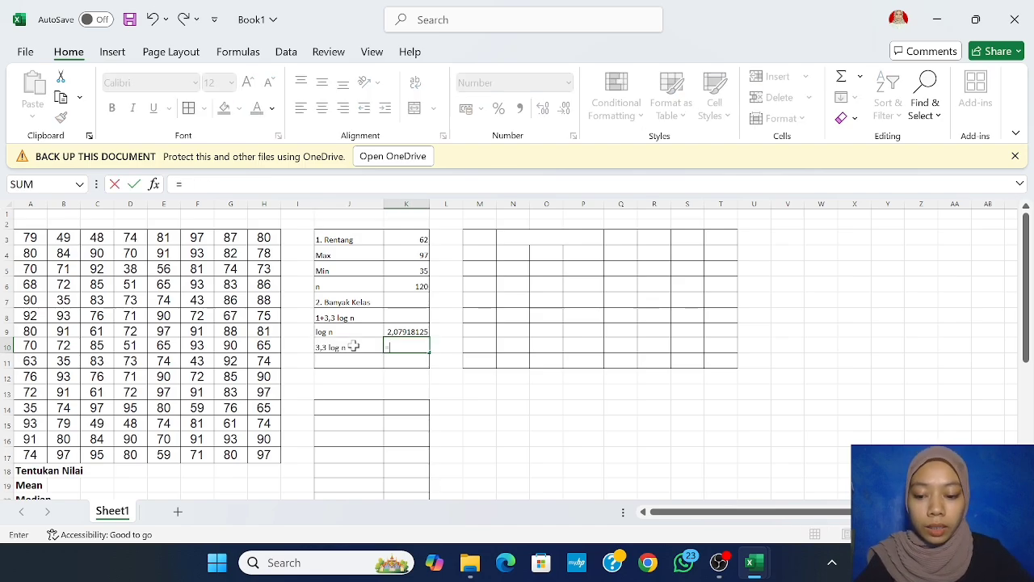
type("3,3")
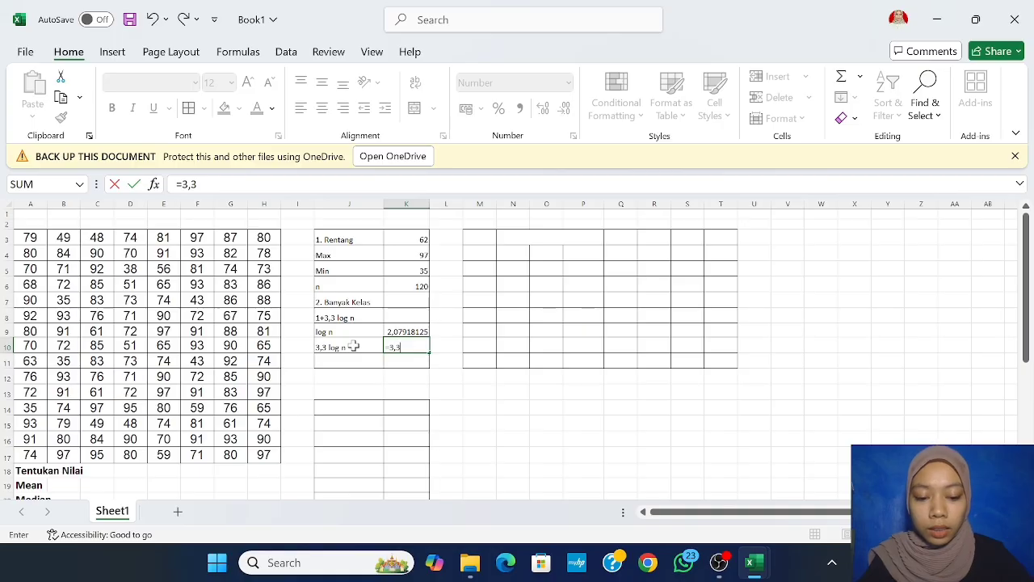
type("*")
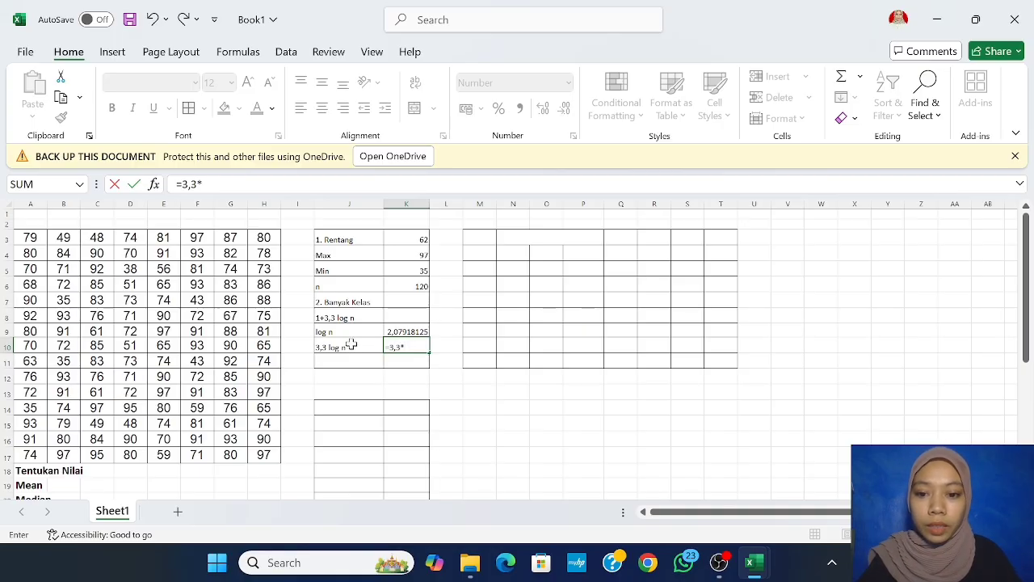
left_click(401, 331)
key("Return")
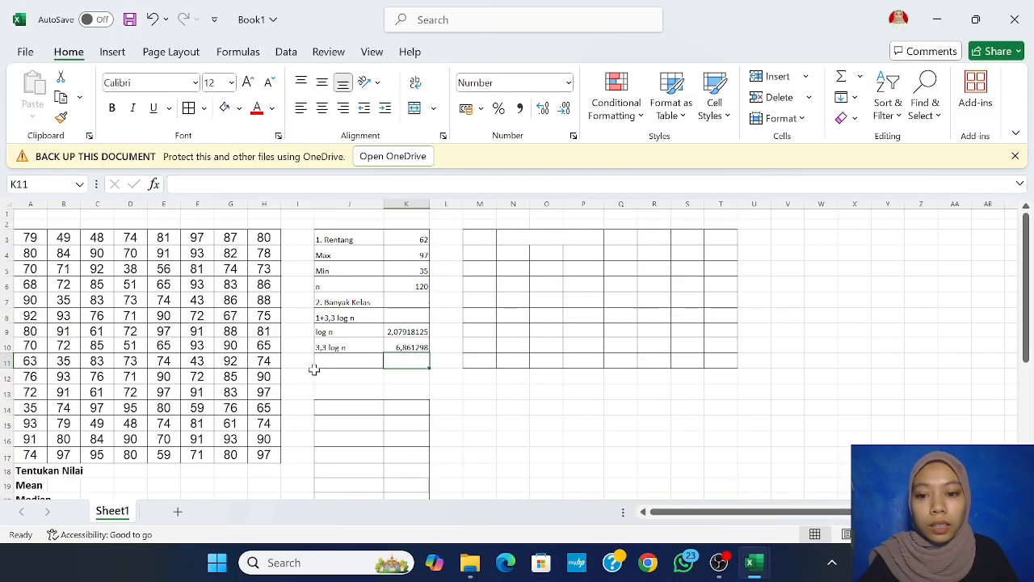
Step: Calculate the number of classes in cell K8, beside the 1+3,3 log n label, with the formula =1+K10
left_click(395, 315)
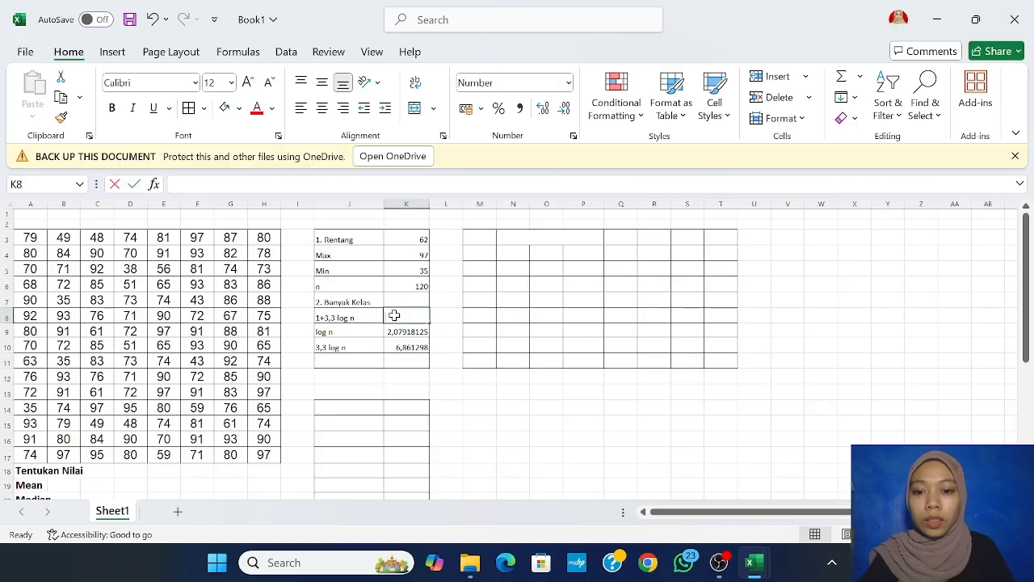
type("=1")
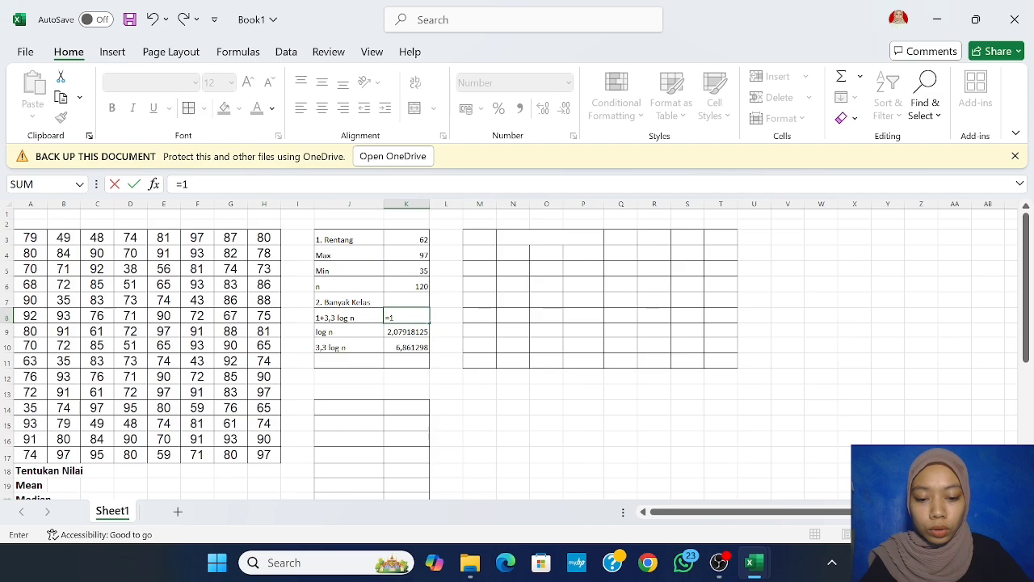
type("+")
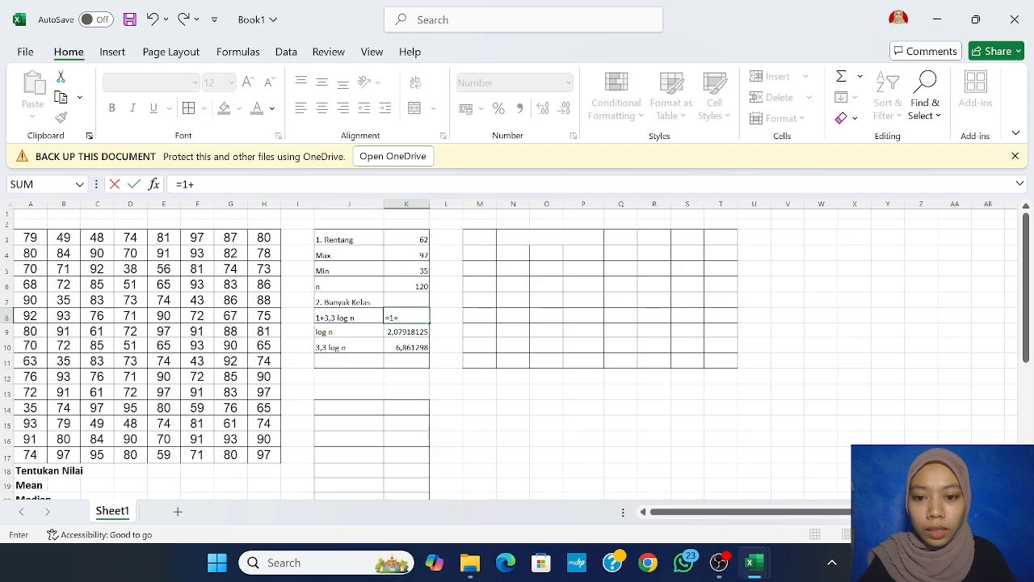
left_click(416, 347)
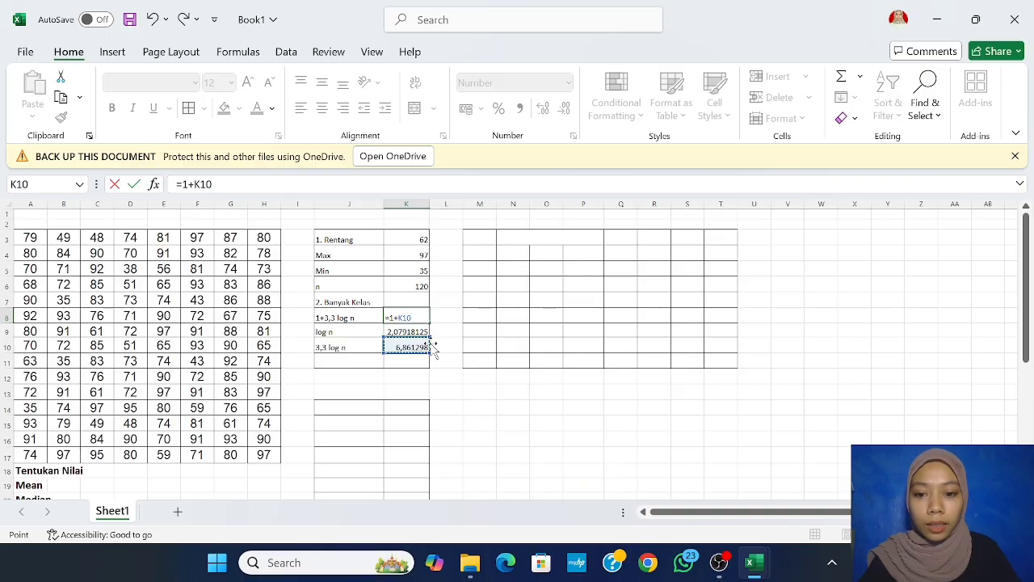
key("Return")
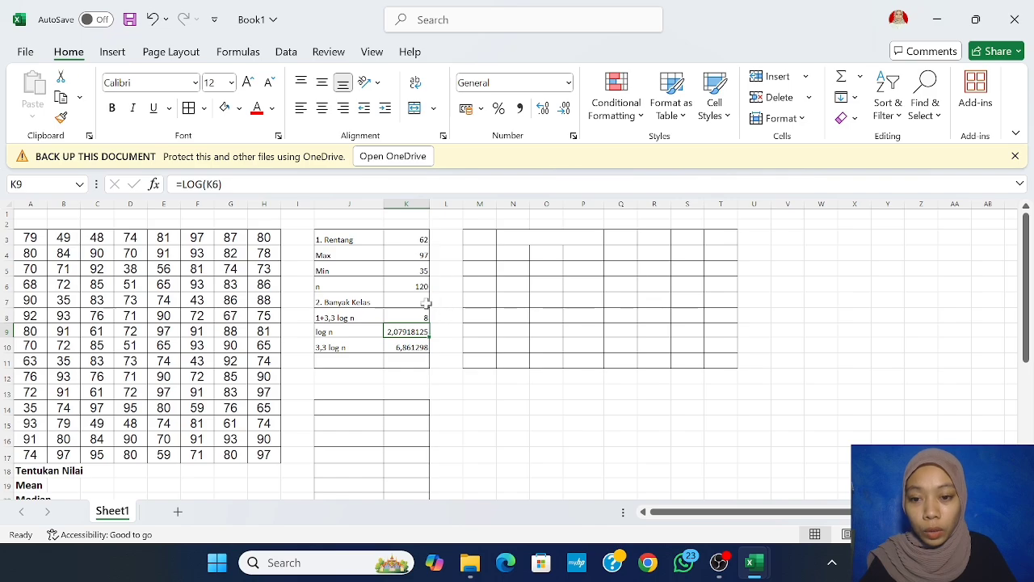
Step: Enter the label "3. Panjang interval" in cell J11, below the 3,3 log n row
left_click(345, 362)
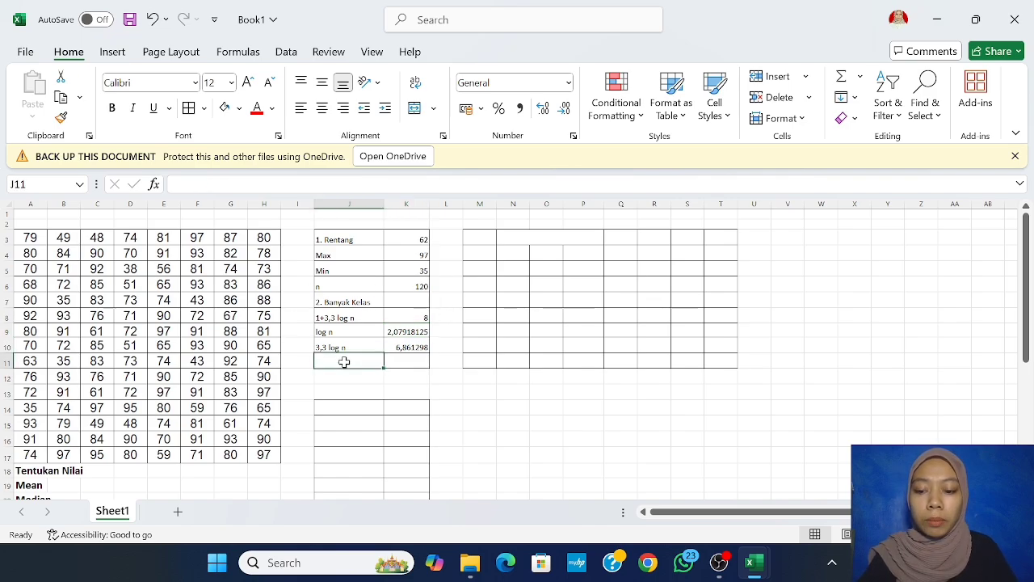
type("3. P")
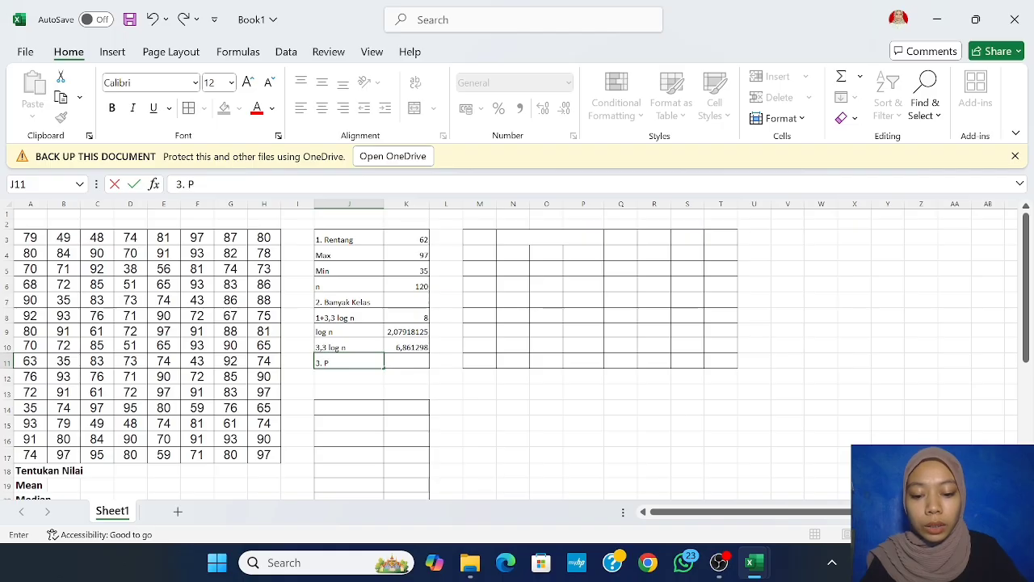
type("anjang")
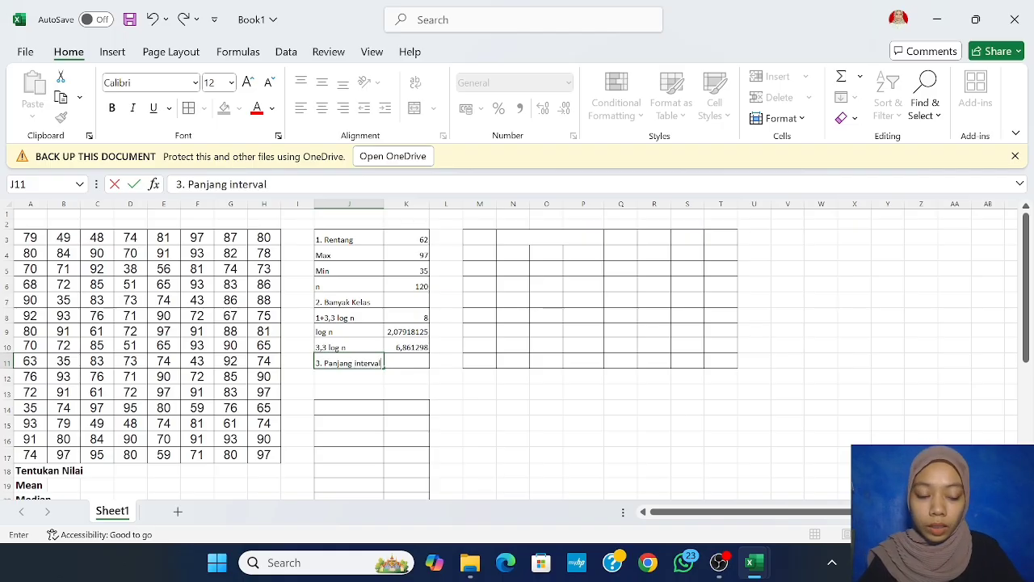
type(" interval")
key("Tab")
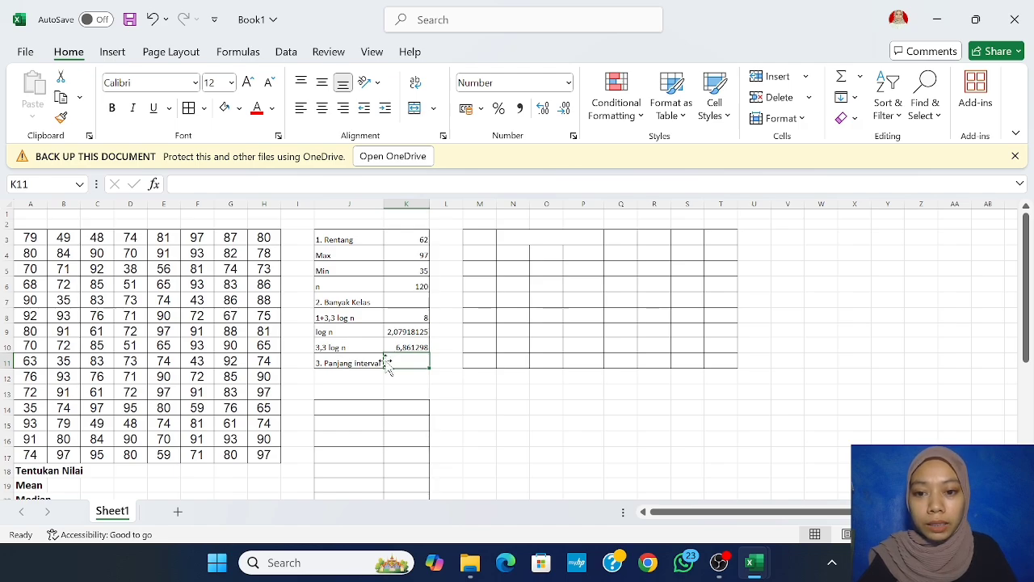
Step: Try calculating the interval length in cell K11 with the formula =K3-K8
type("=")
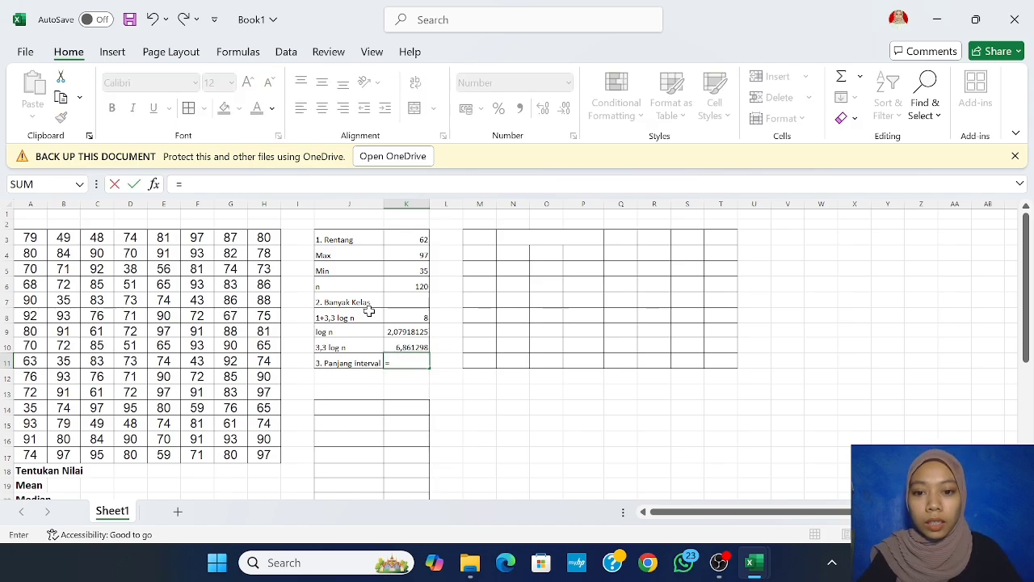
left_click(421, 238)
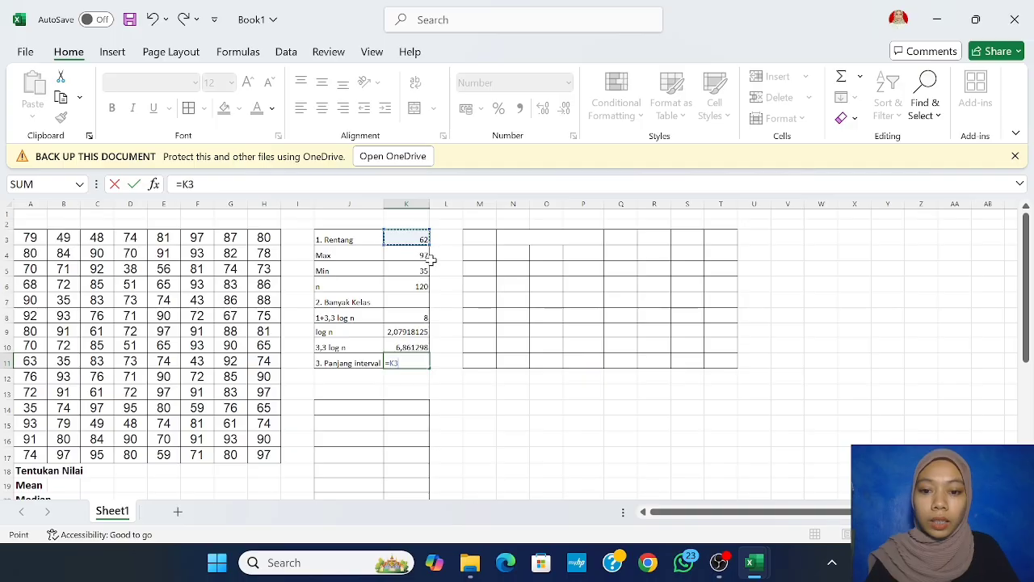
type("-")
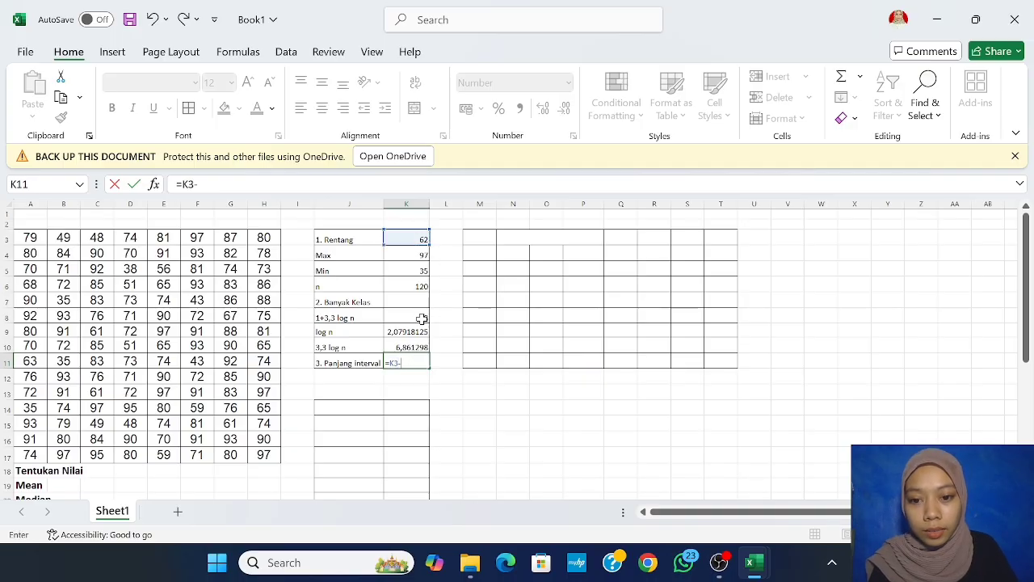
left_click(421, 316)
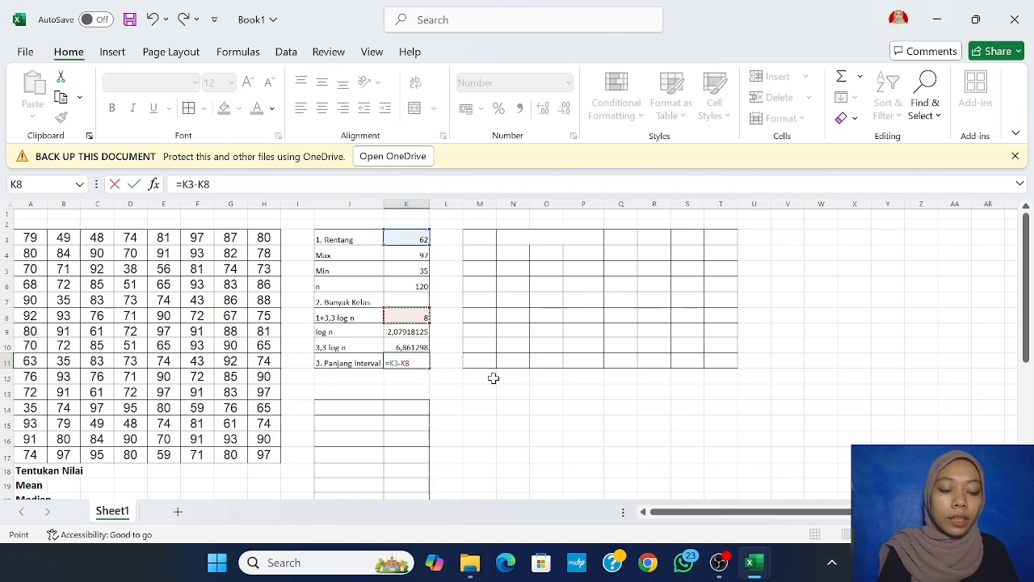
key("Return")
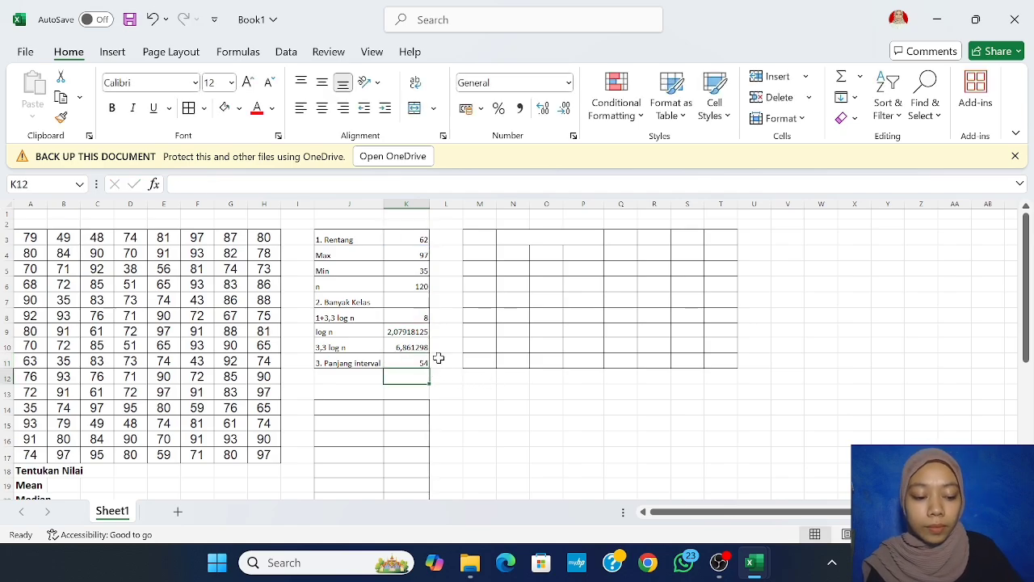
Step: Replace the interval length formula in cell K11 with =K3/K8, dividing the range by the number of classes
key("Up")
key("F2")
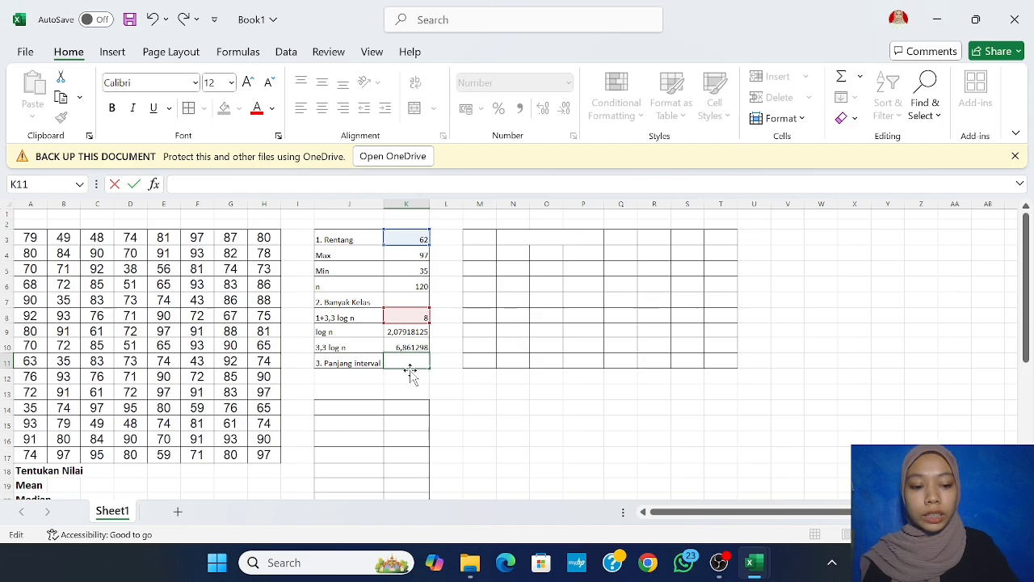
type("=")
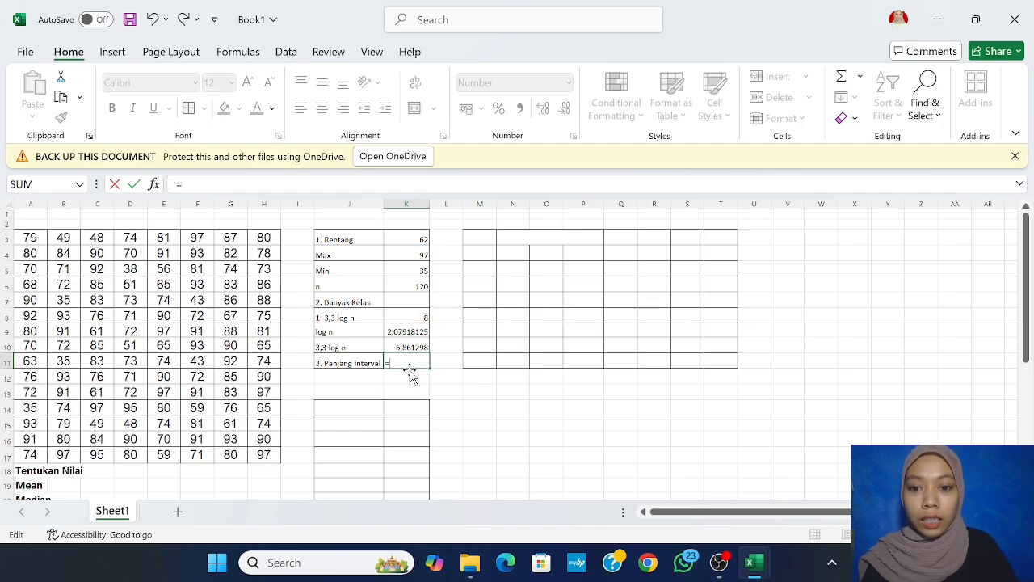
left_click(424, 236)
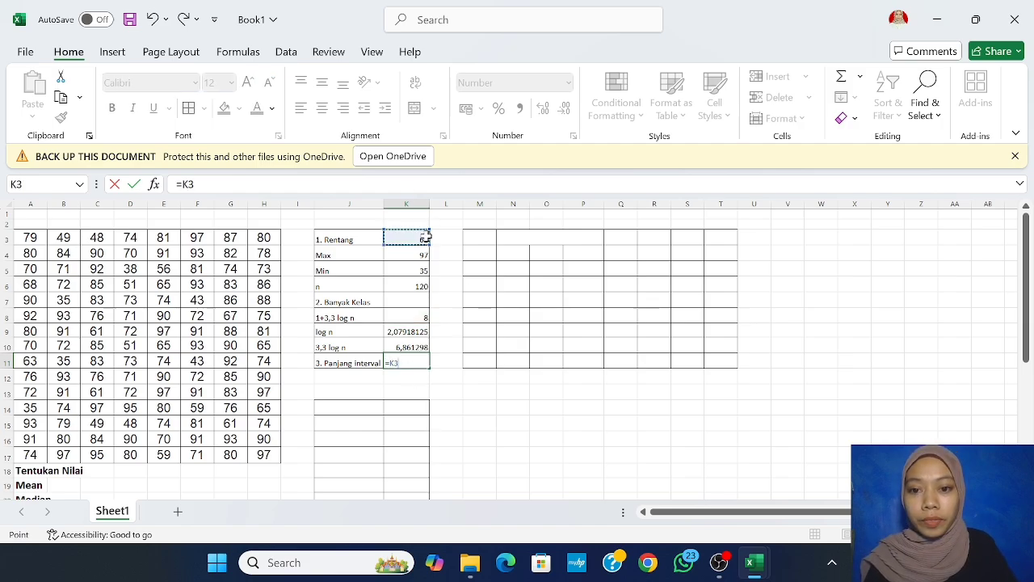
type("/")
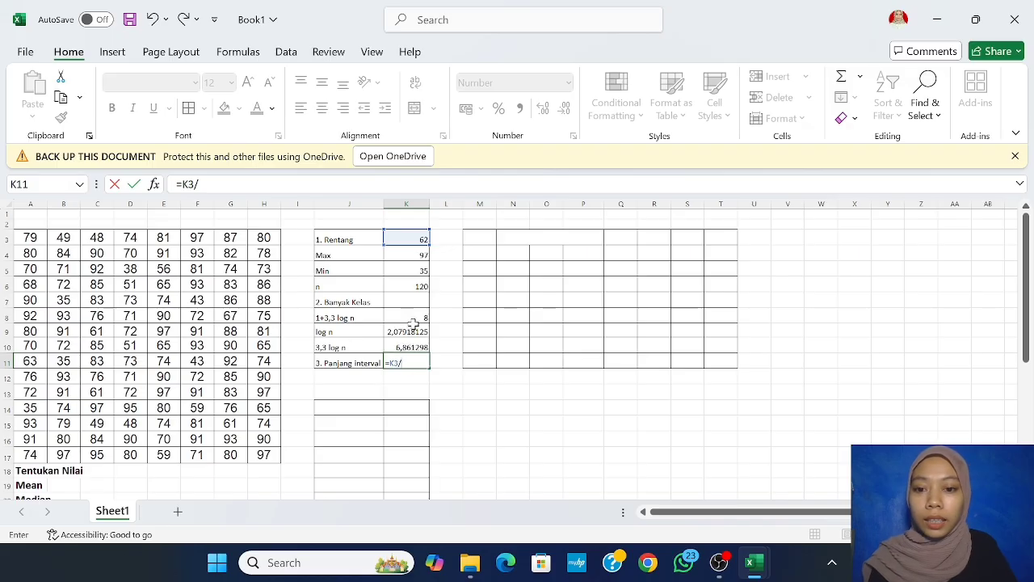
left_click(413, 318)
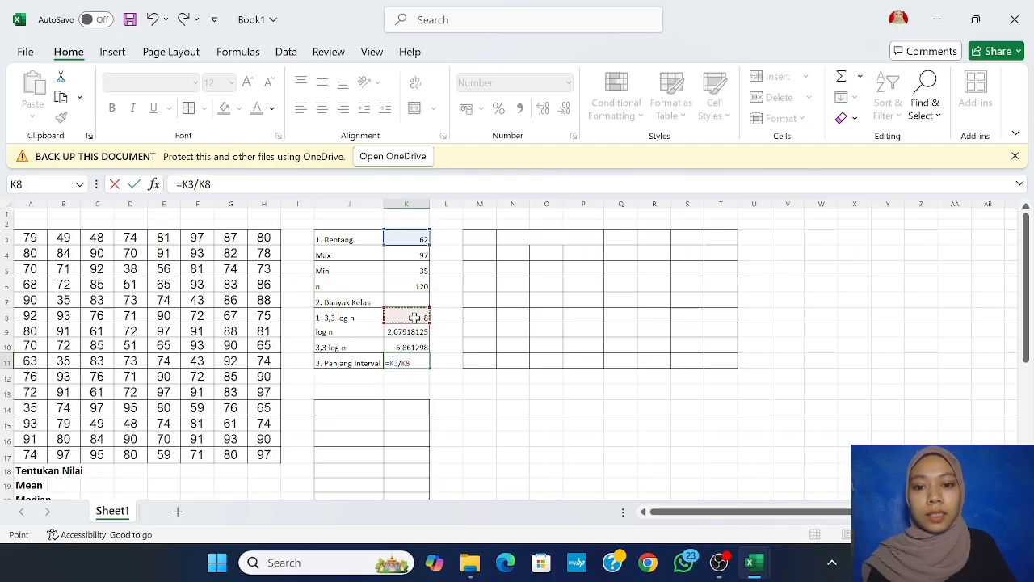
key("Return")
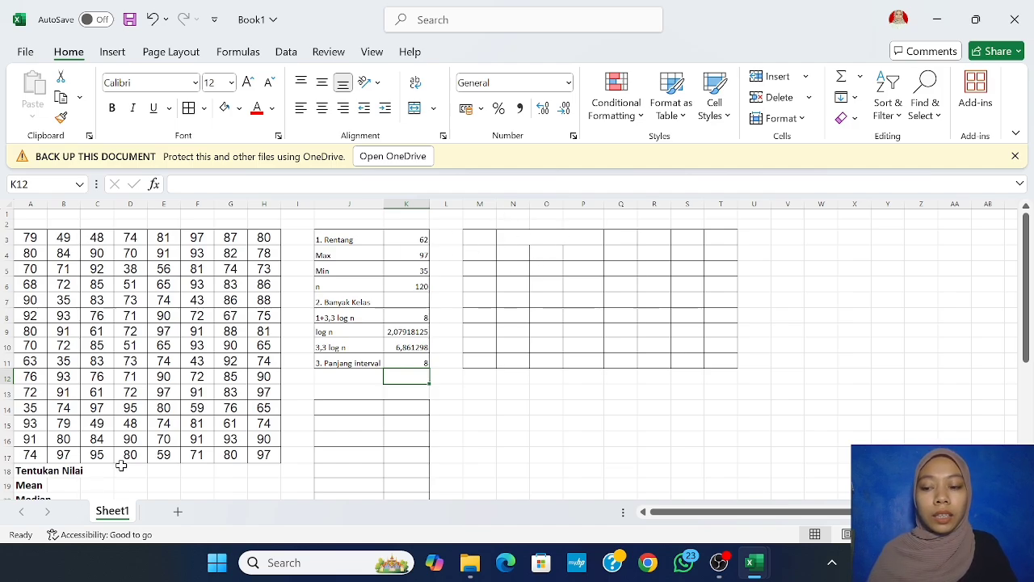
Step: Enter the frequency table headers "No" in cell M3, "Nilai" in the merged cell N3 and "F" in cell Q3
left_click(483, 238)
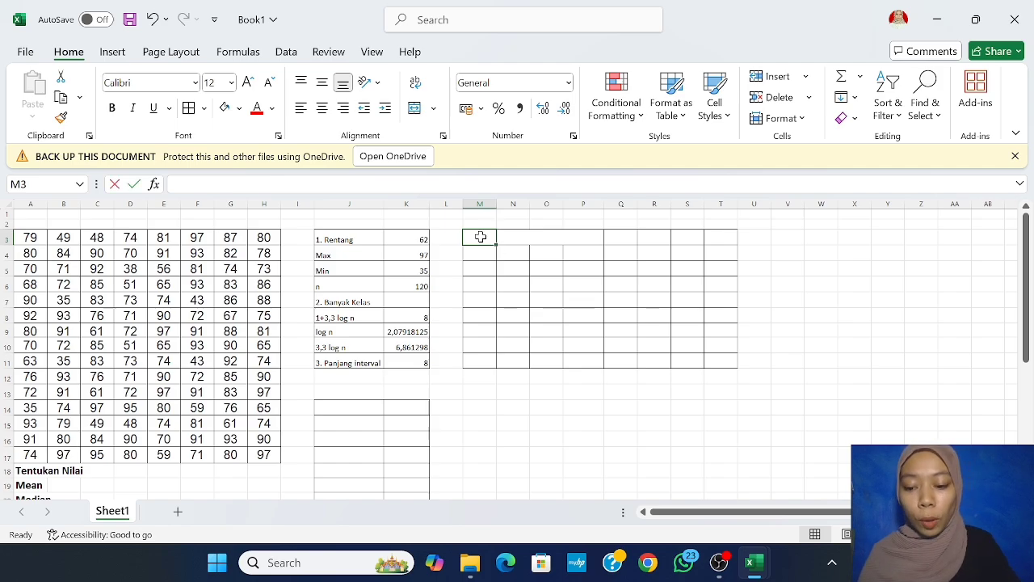
type("N")
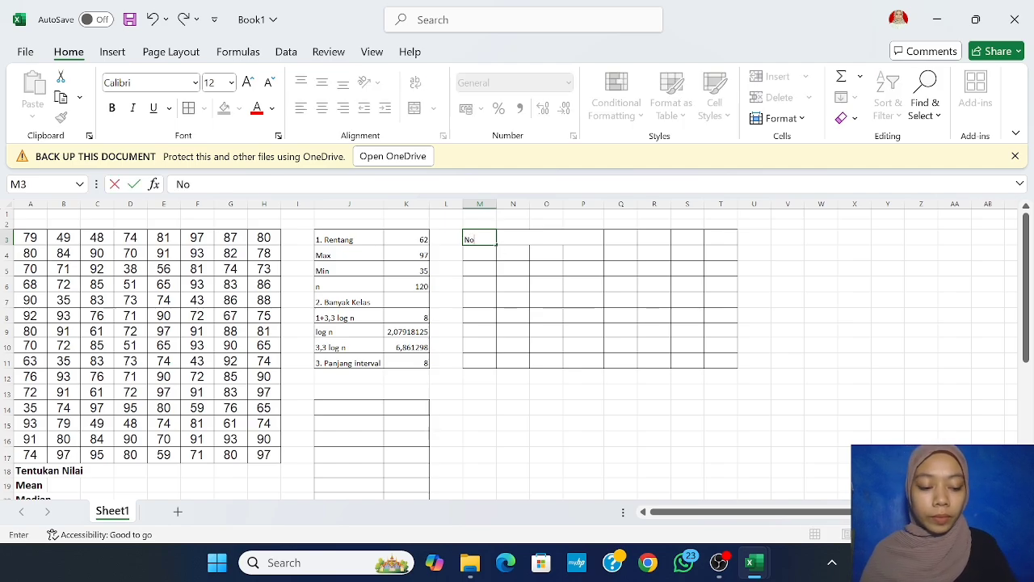
type("o")
key("Tab")
type("Nilai")
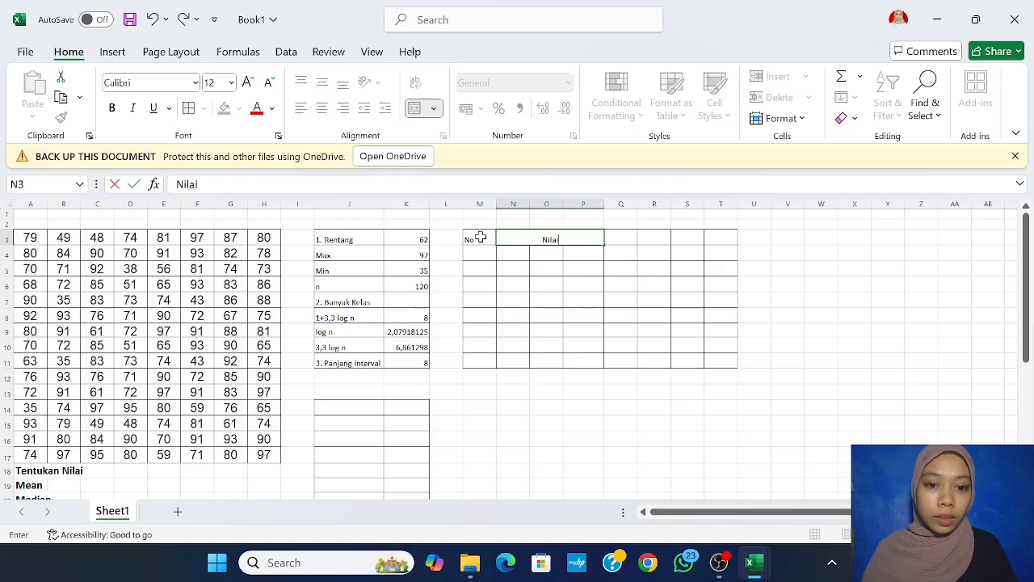
key("Tab")
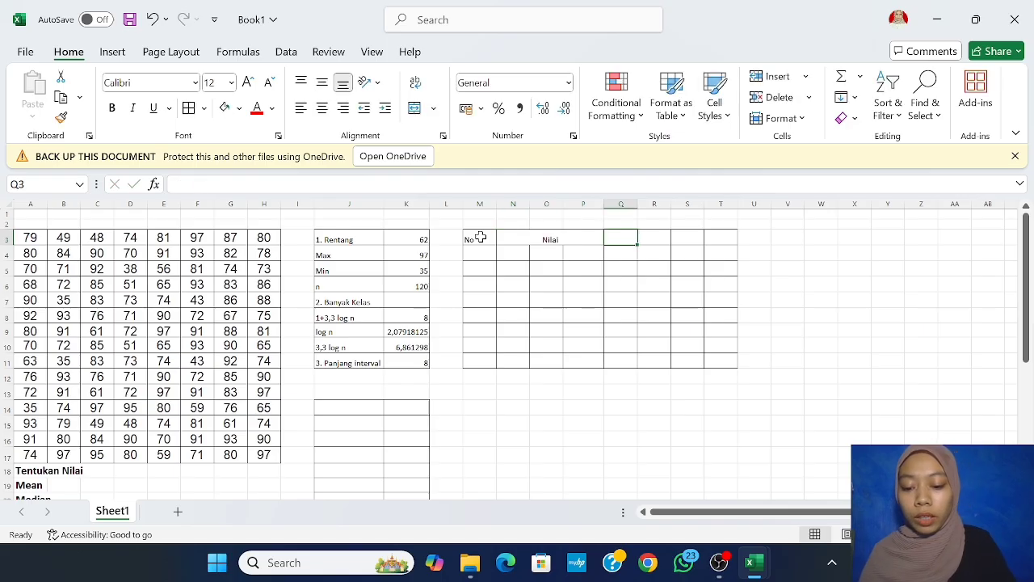
type("F")
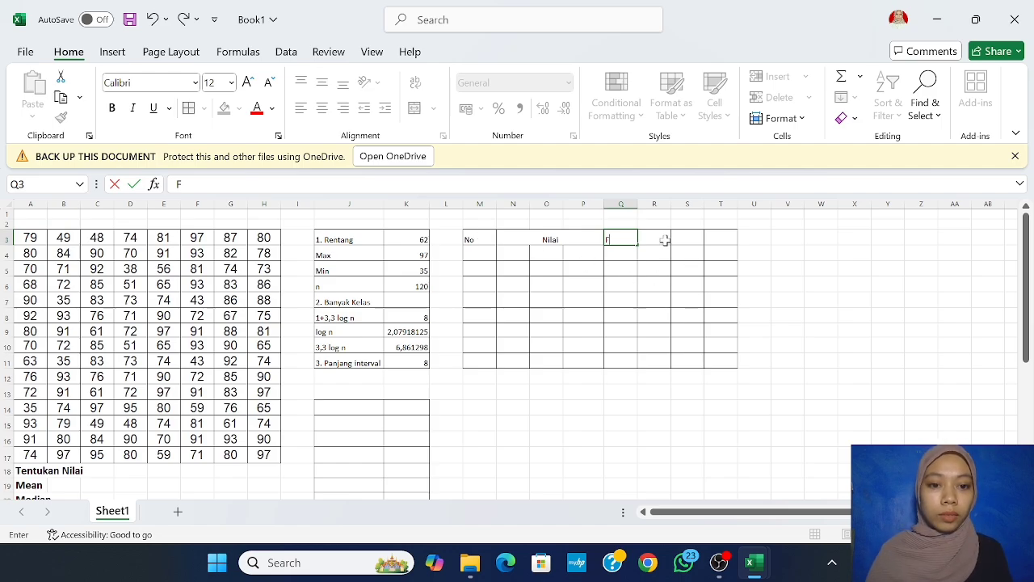
Step: Number the class rows 1 to 8 down the No column, in cells M4 to M11
left_click(478, 253)
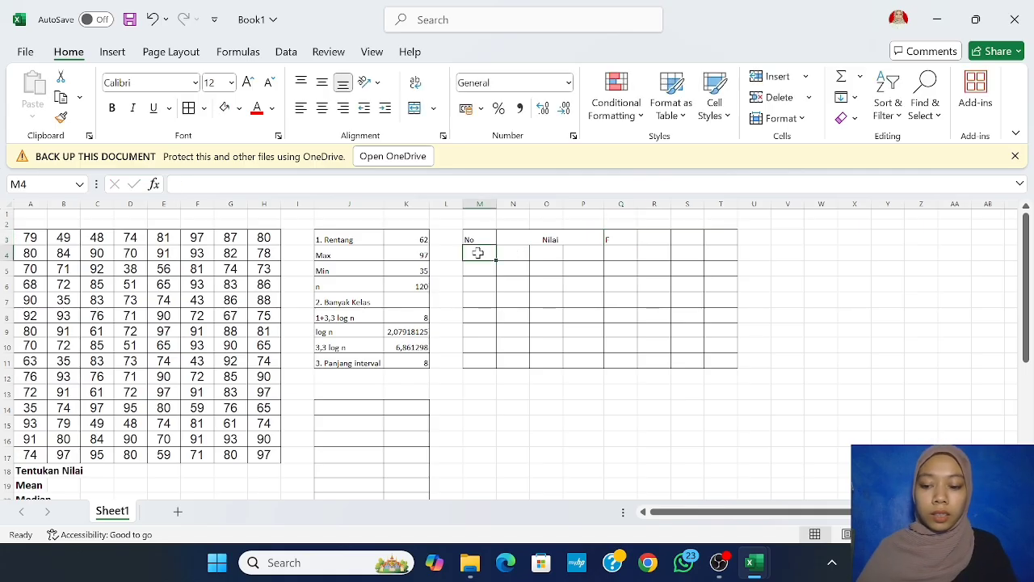
type("1")
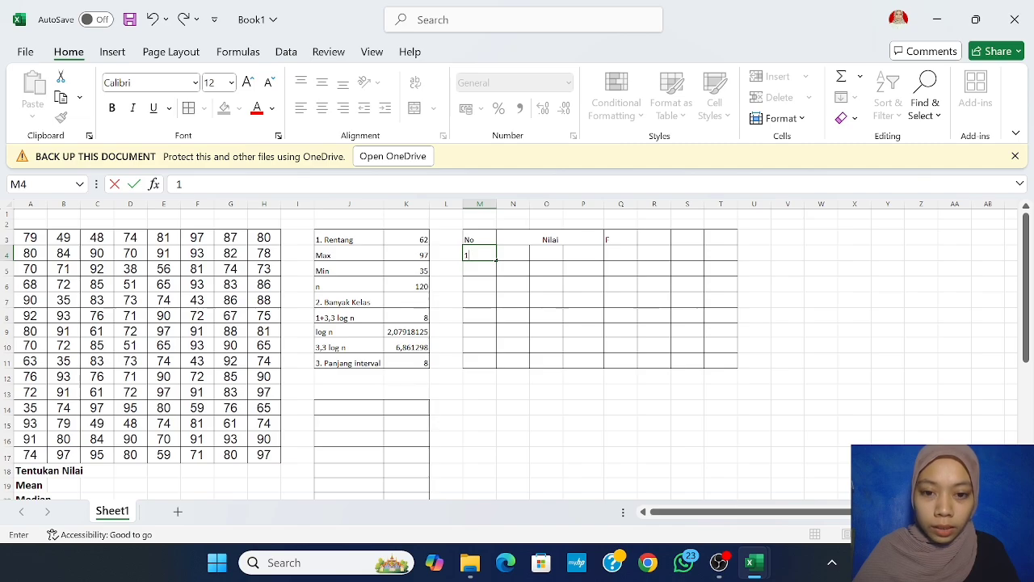
key("Return")
type("2")
key("Return")
type("3")
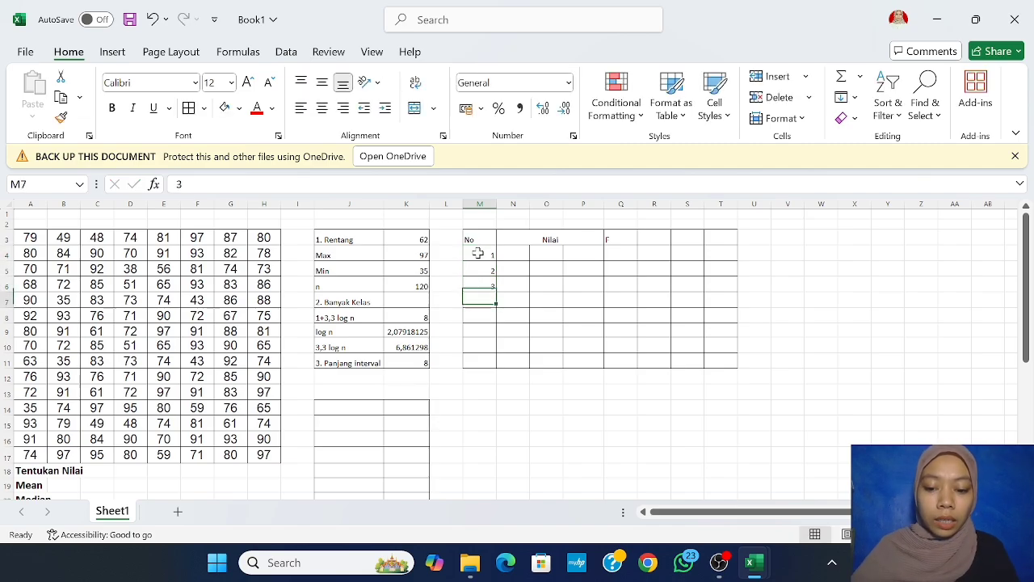
key("Return")
type("4")
key("Return")
type("5")
key("Return")
type("6")
key("Return")
type("7")
key("Return")
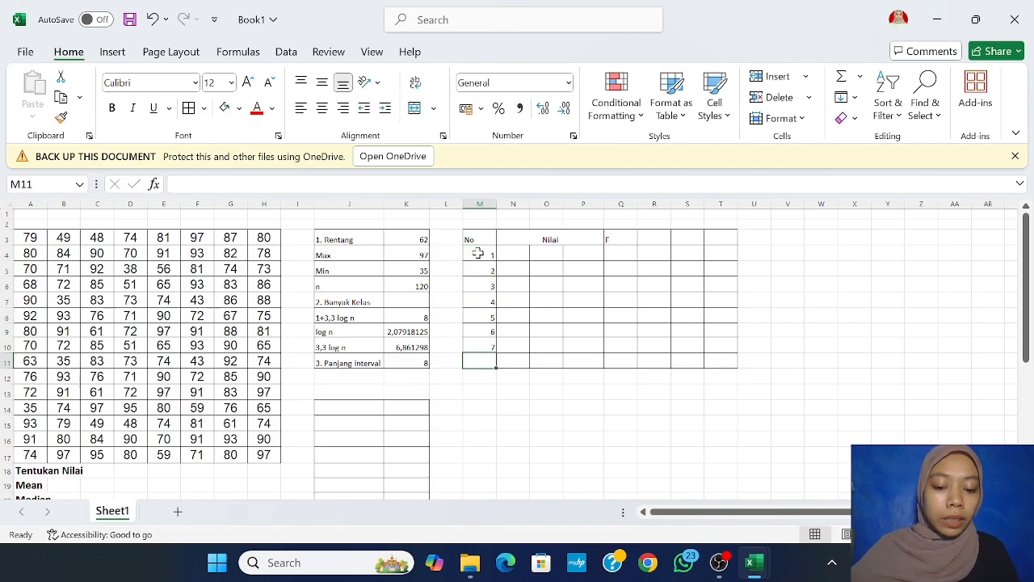
type("8")
key("Return")
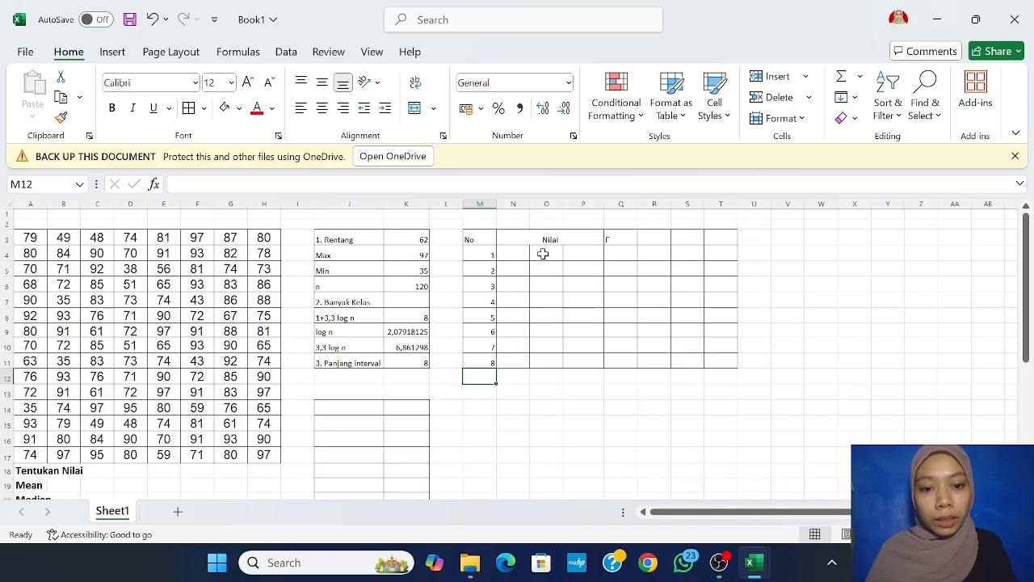
Step: Enter a dash separator "-" in each class row of the Nilai column, cells O4 to O11
left_click(543, 254)
type("-")
key("Return")
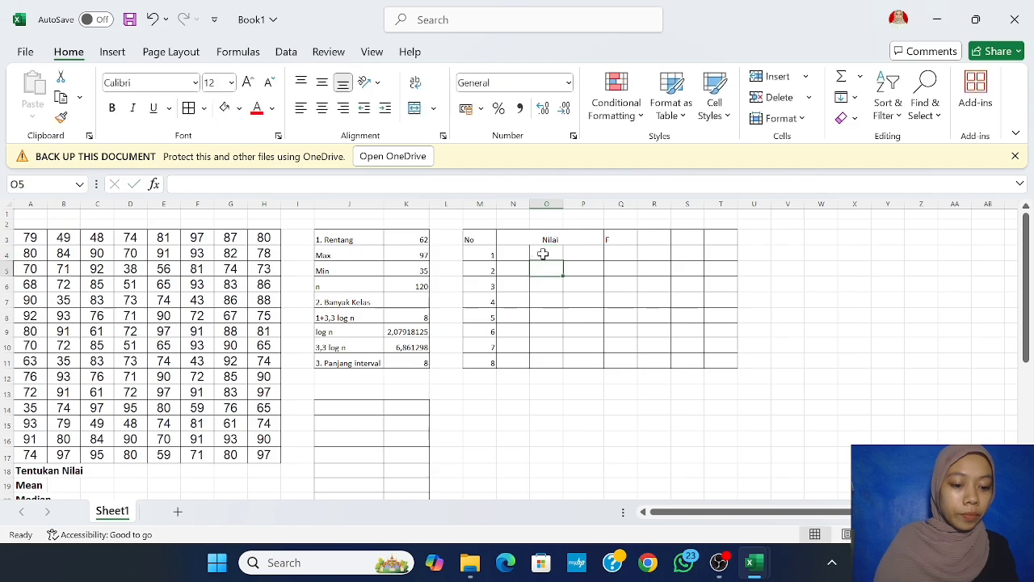
type("-")
key("Return")
type("-")
key("Return")
type("-")
key("Return")
type("-")
key("Return")
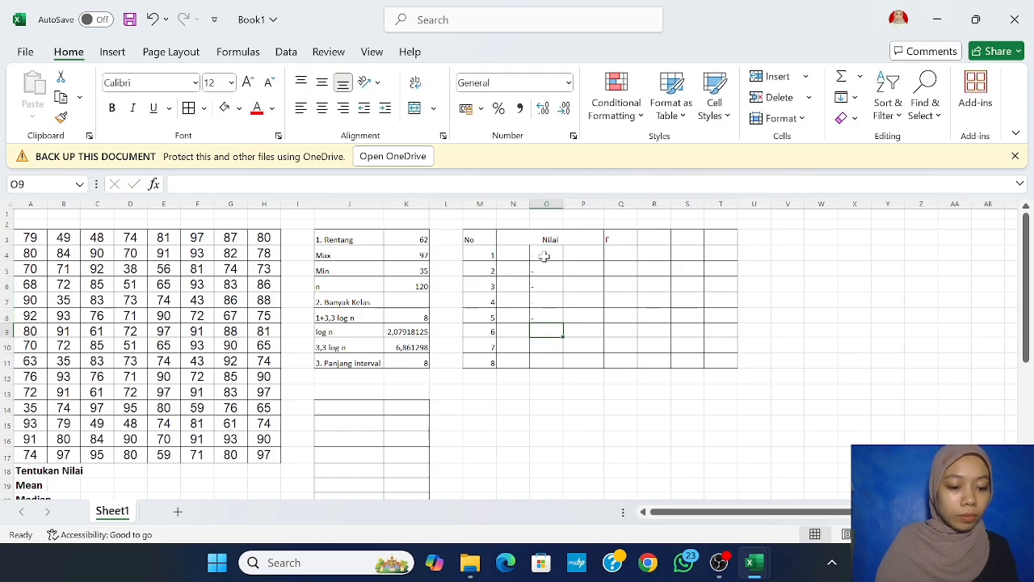
type("-")
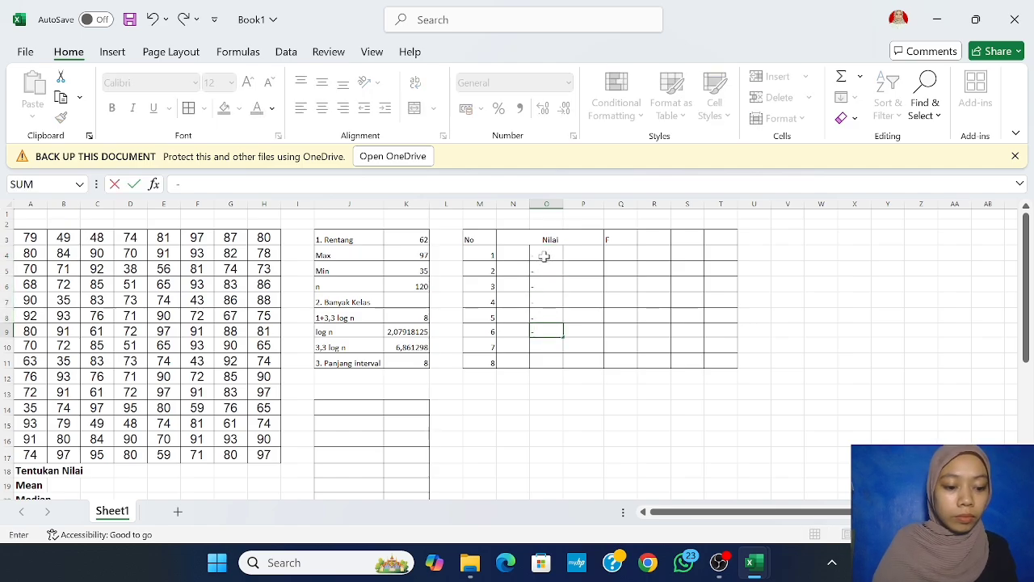
key("Return")
type("-")
key("Return")
type("-")
key("Return")
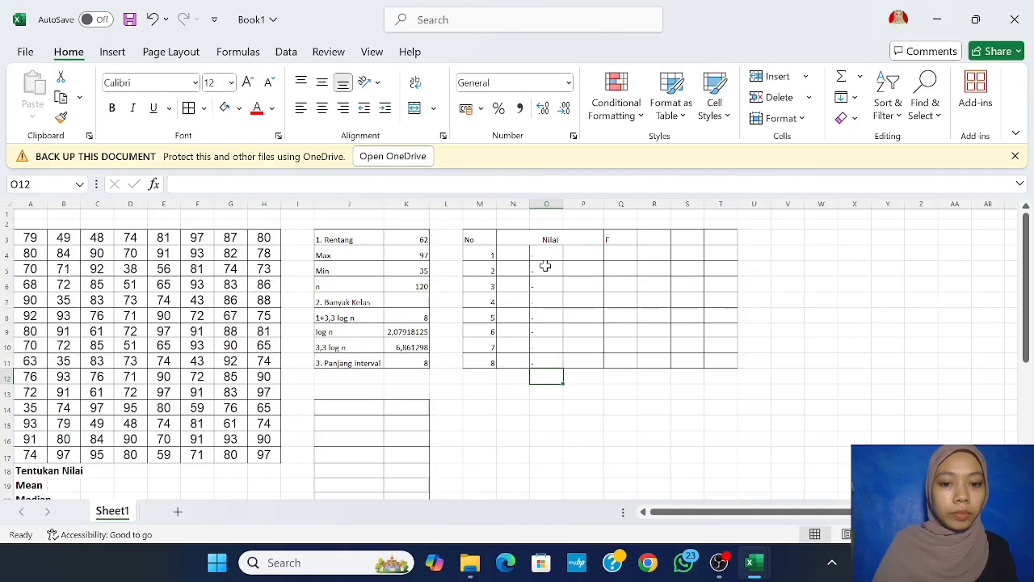
Step: Enter the first class interval's limits, 35 in cell N4 and 42 in cell P4
left_click(509, 255)
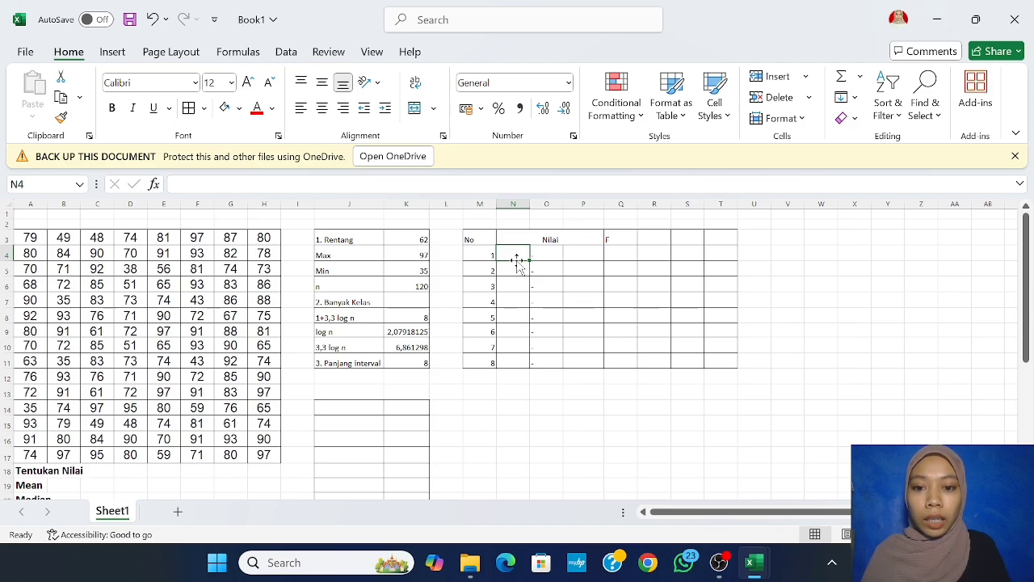
type("35")
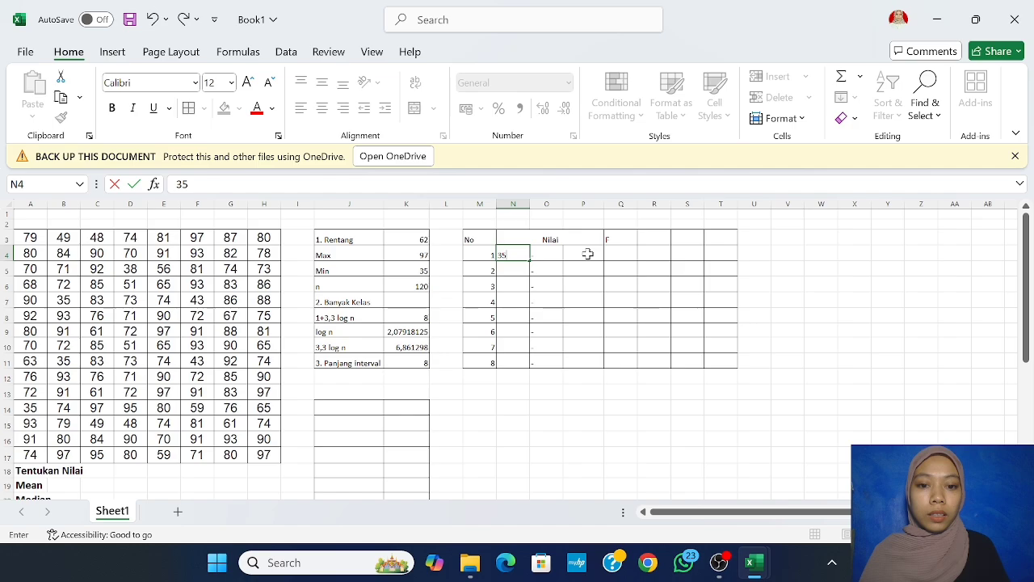
key("Return")
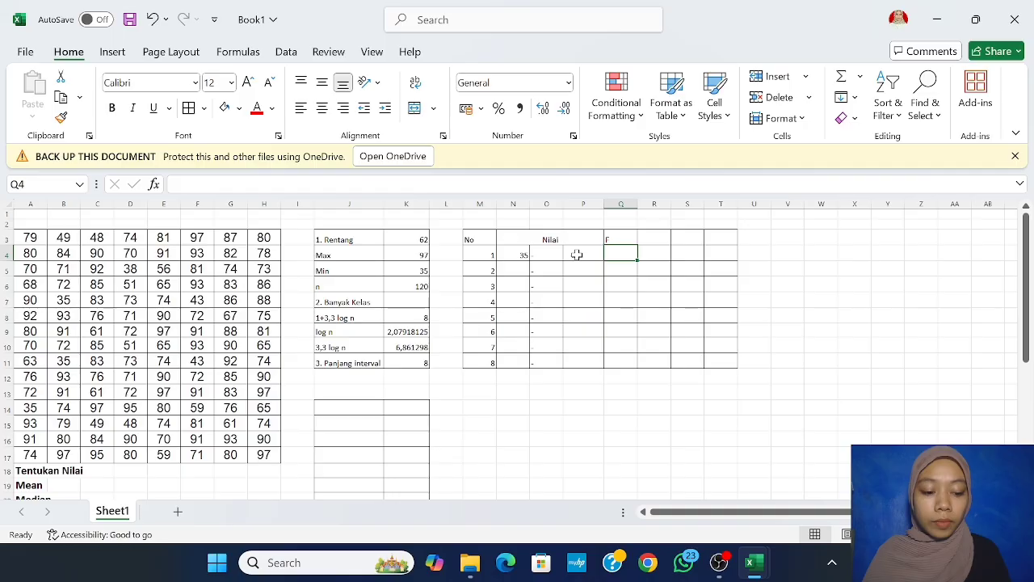
left_click(577, 255)
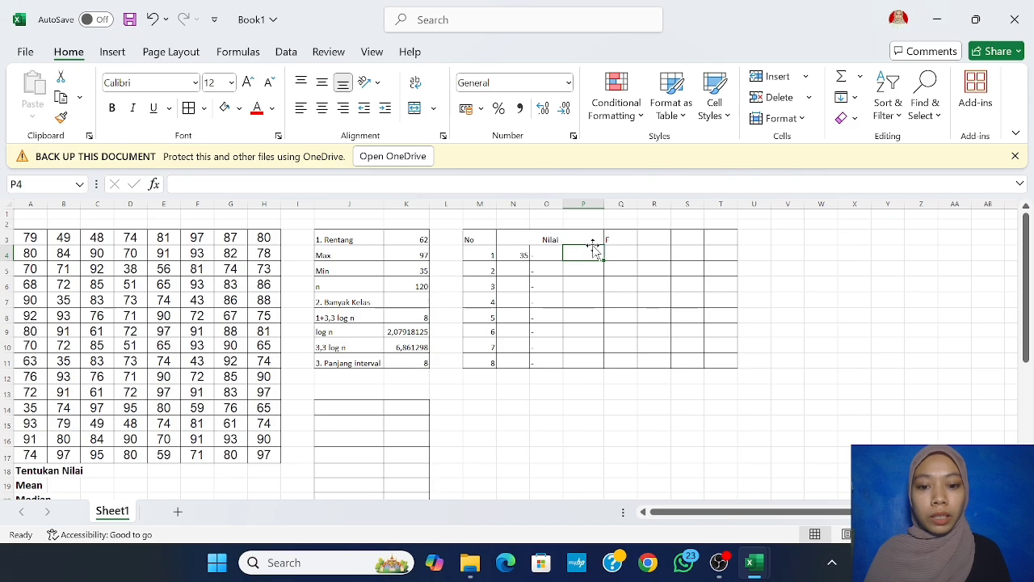
type("42")
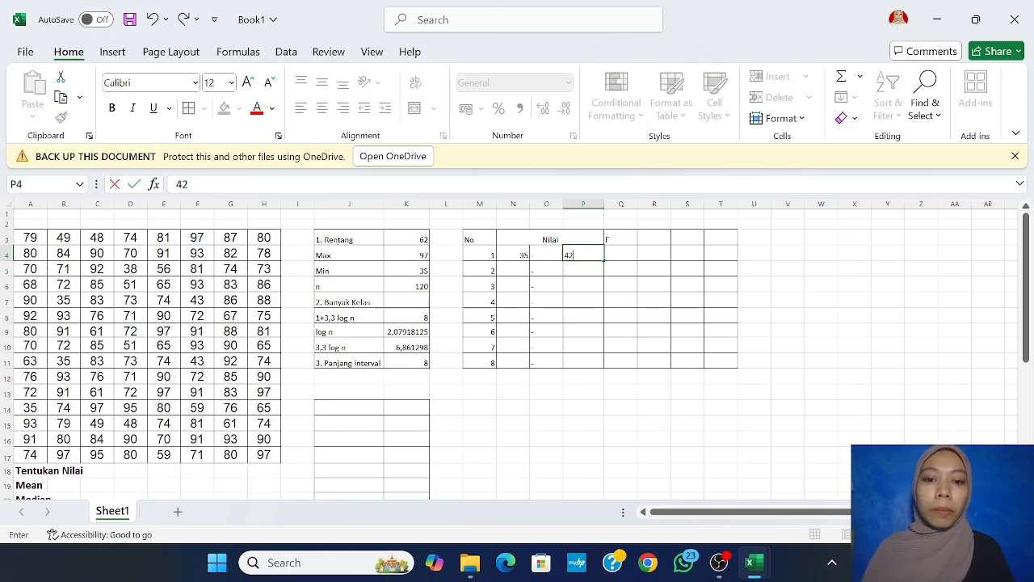
left_click(521, 266)
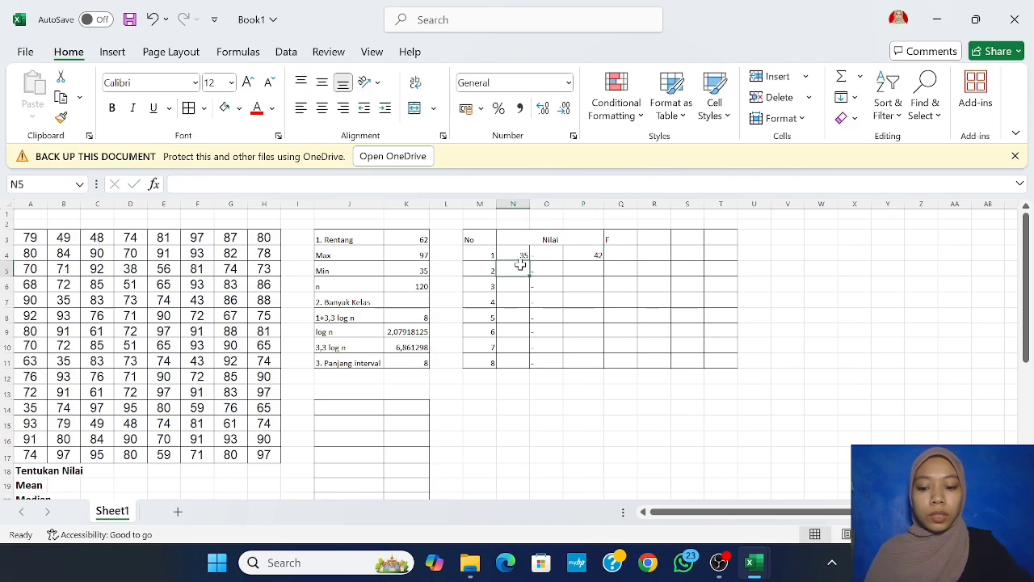
Step: Enter the second class interval's limits, 43 in cell N5 and 50 in cell P5
type("43")
key("Tab")
key("Tab")
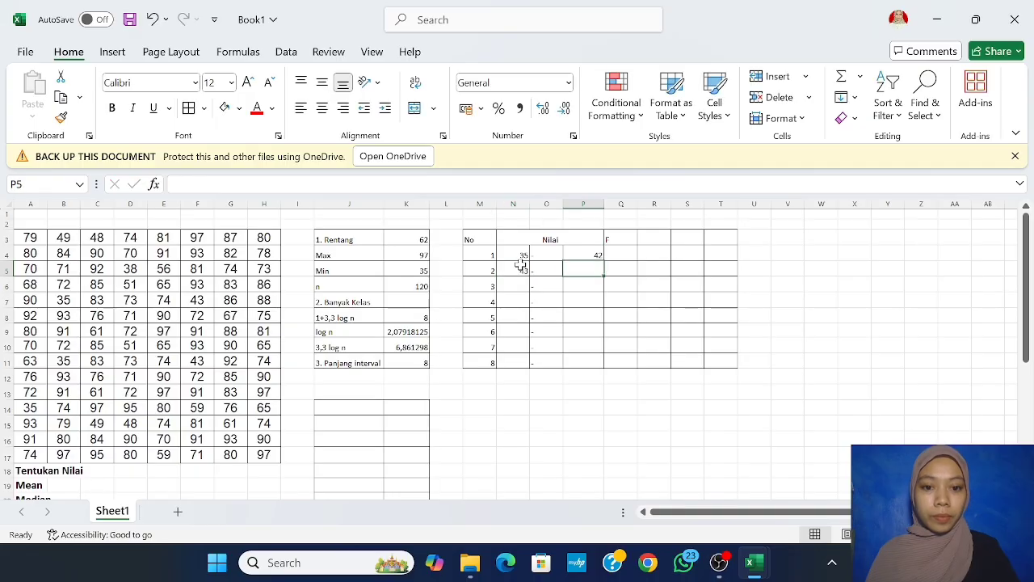
type("50")
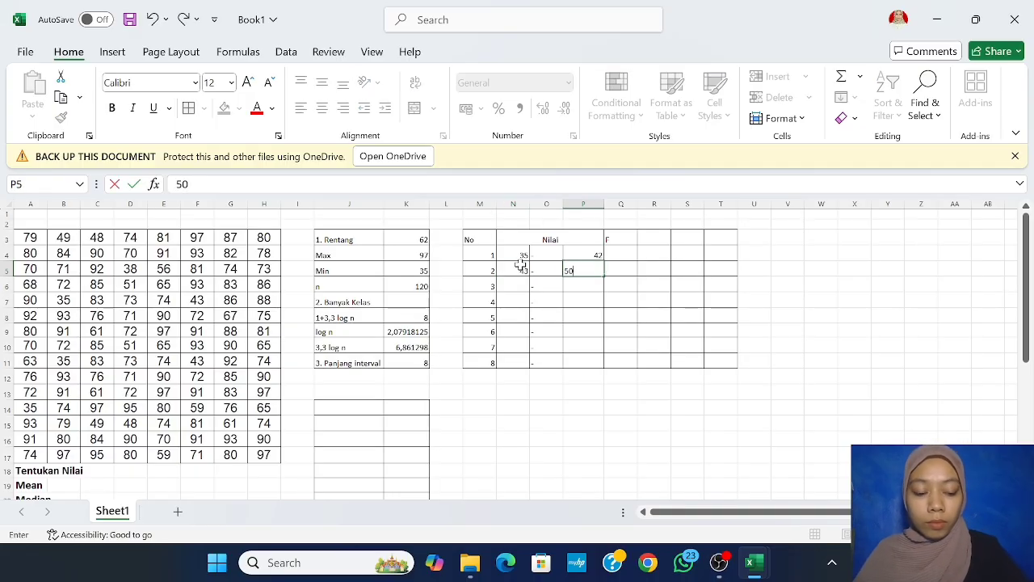
key("Return")
Step: Enter the third class interval's limits, 51 in cell N6 and 58 in cell P6
type("5")
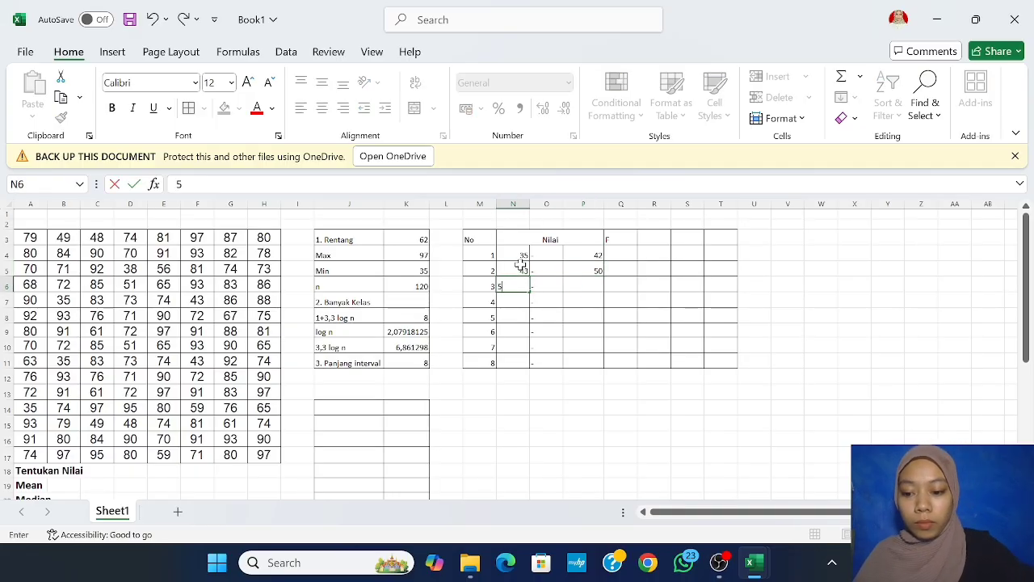
type("1")
key("Tab")
key("Tab")
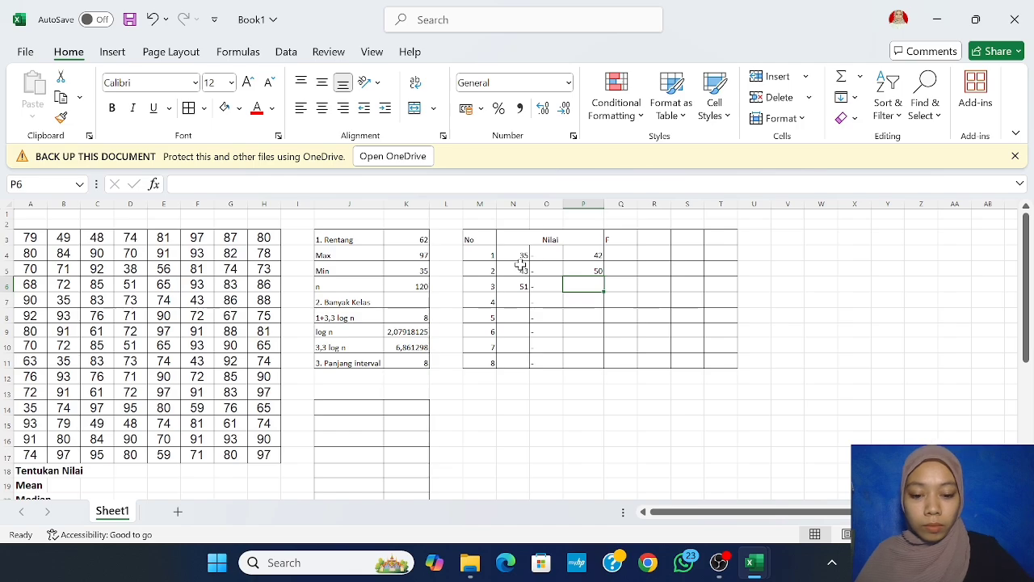
type("58")
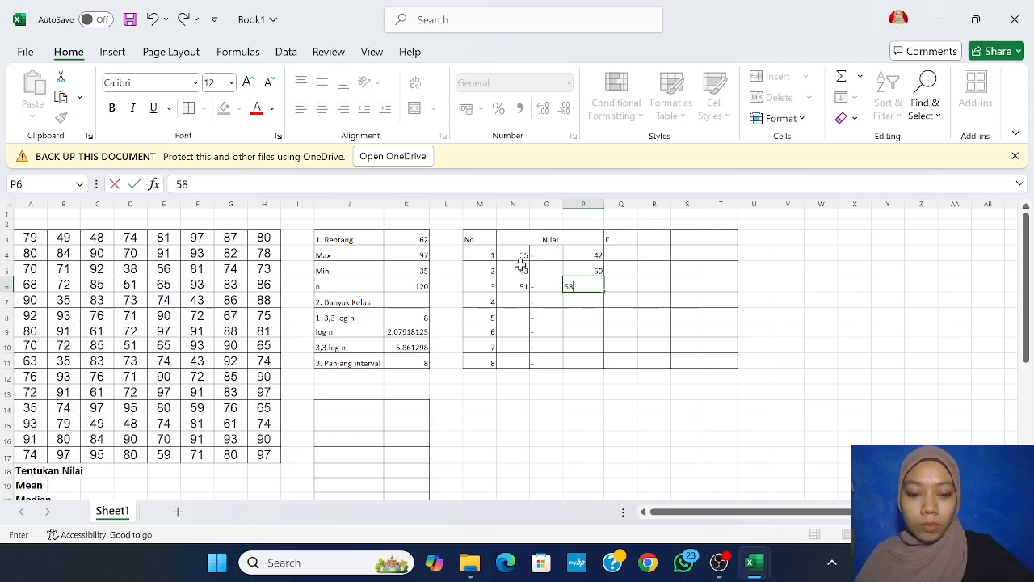
key("Tab")
Step: Enter the fourth class interval's limits, 59 in cell N7 and 66 in cell P7
key("Down")
key("Left")
key("Left")
key("Left")
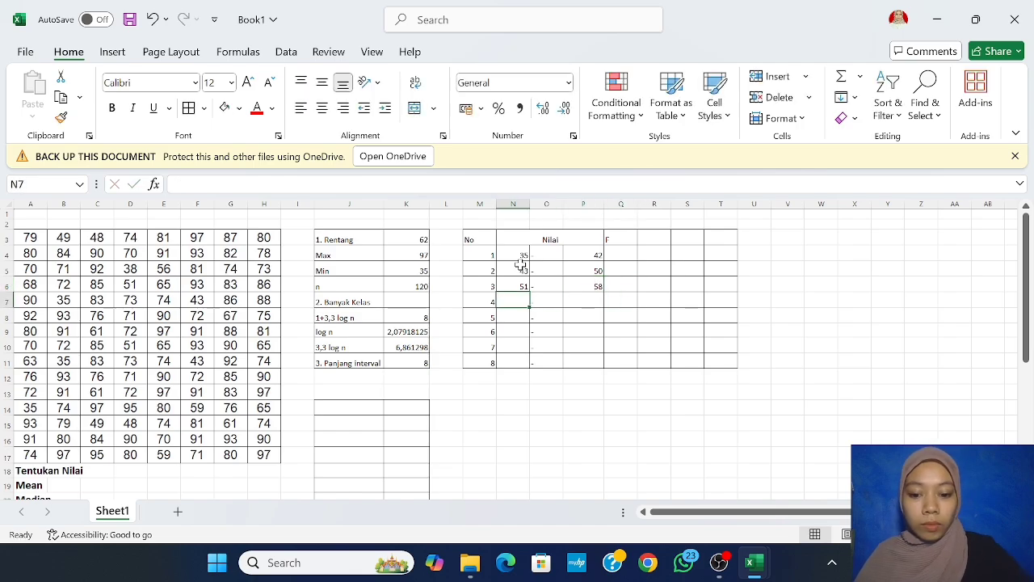
type("5")
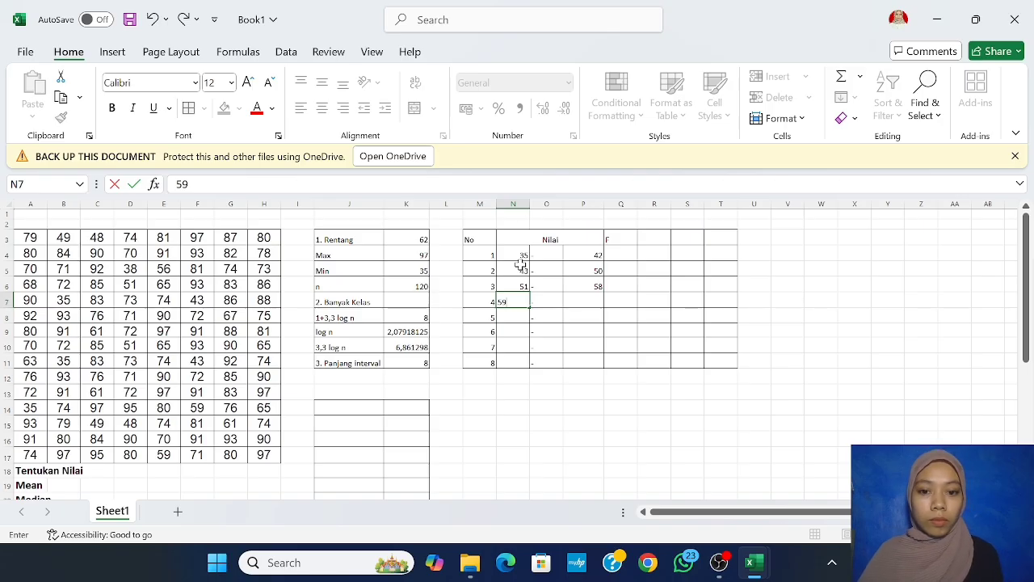
type("9")
key("Tab")
key("Tab")
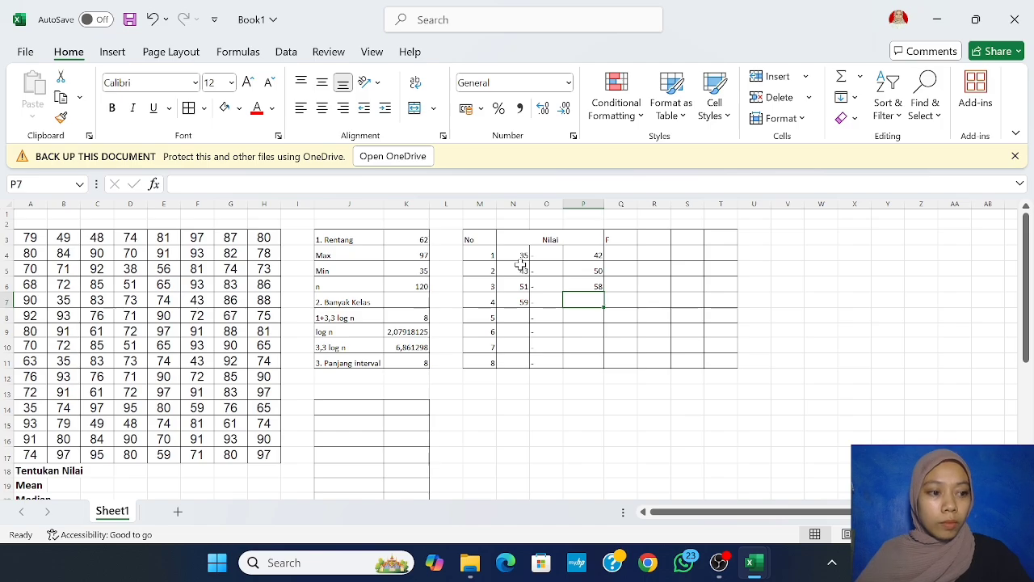
type("66")
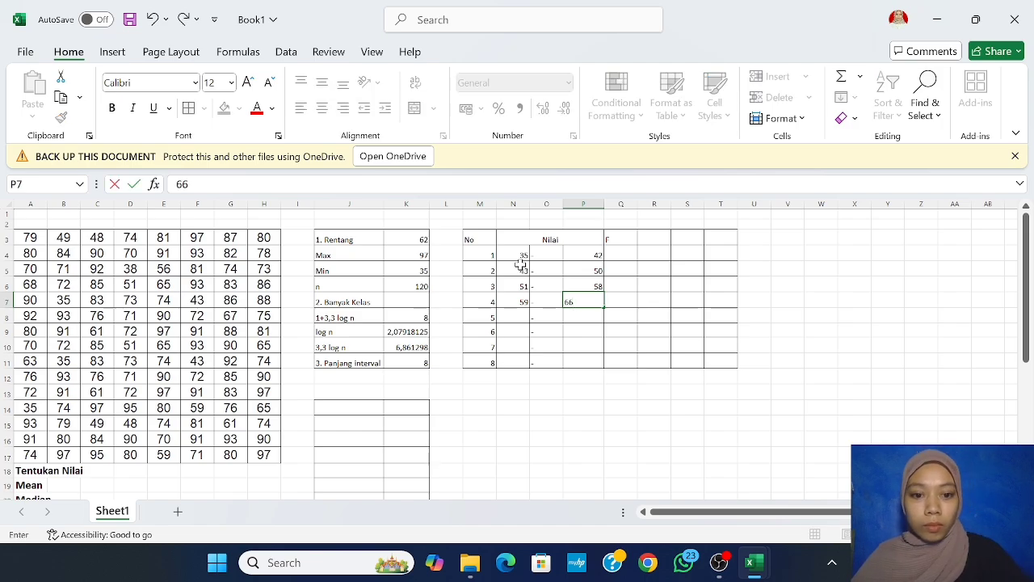
Step: Enter the fifth class interval's limits, 67 in cell N8 and 74 in cell P8
left_click(524, 315)
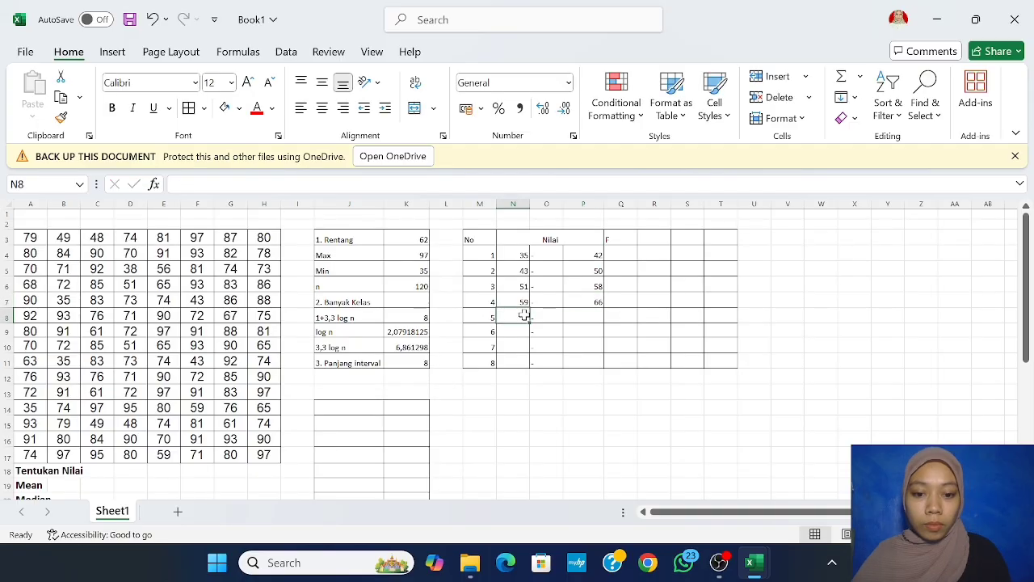
key("Right")
key("Right")
type("74")
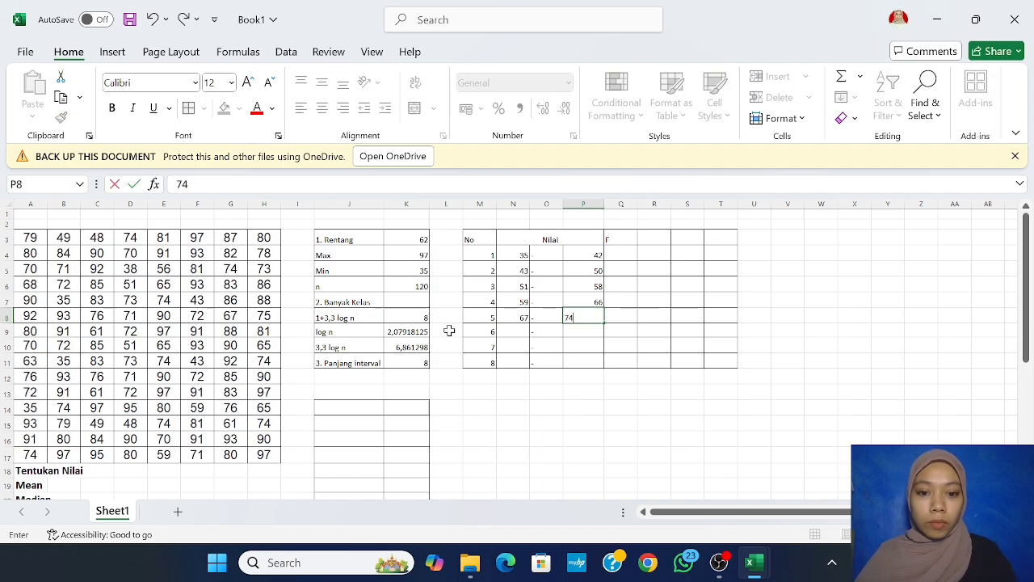
key("Return")
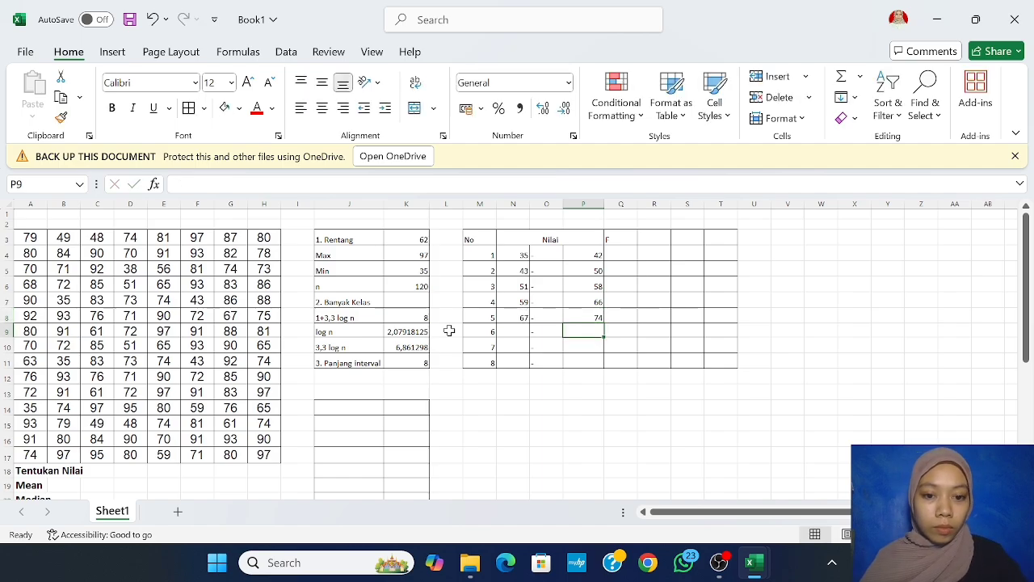
Step: Enter the sixth class interval's limits, 75 in cell N9 and 82 in cell P9
key("Left")
key("Left")
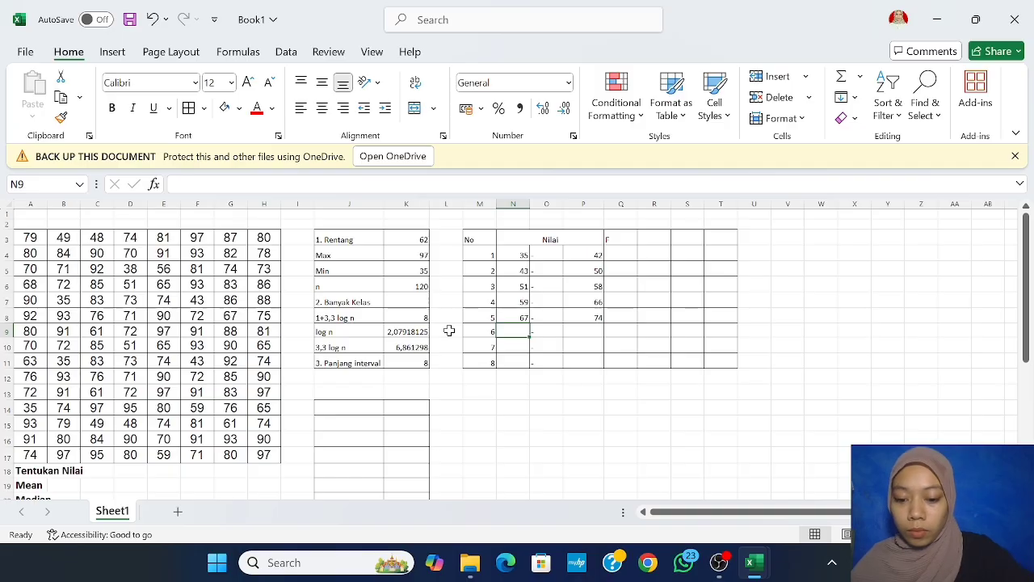
type("75")
key("Right")
key("Right")
type("82")
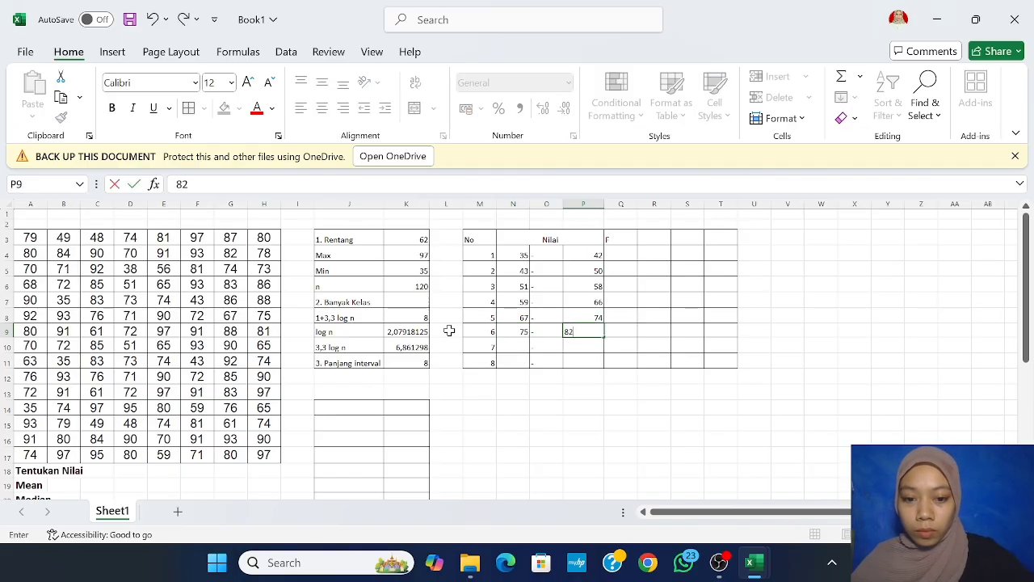
key("Return")
Step: Enter the seventh class interval's limits, 83 in cell N10 and 90 in cell P10
key("Left")
key("Left")
type("83")
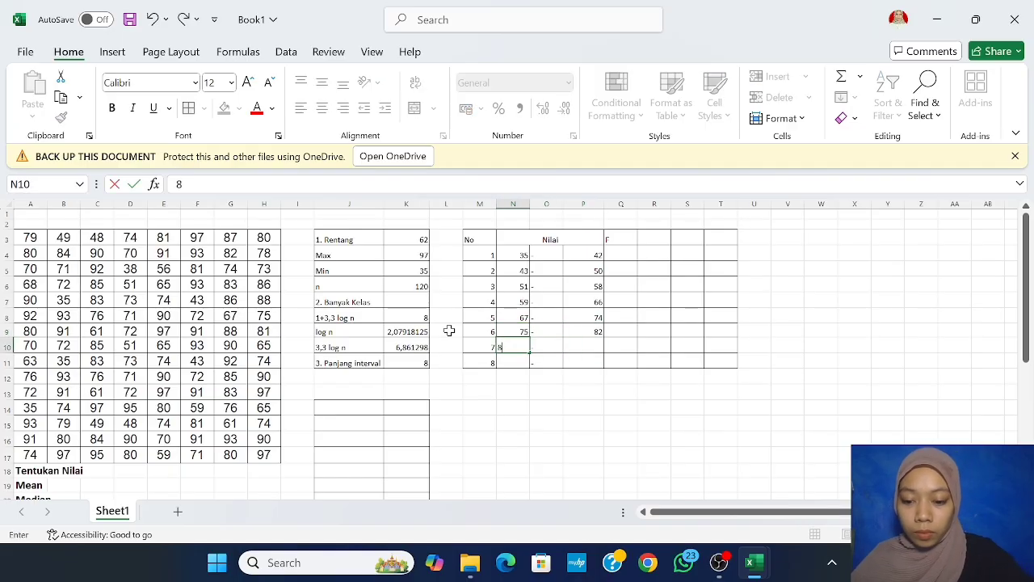
key("Right")
key("Right")
type("90")
key("Return")
Step: Enter the eighth class interval's limits, 91 in cell N11 and 98 in cell P11
key("Left")
key("Left")
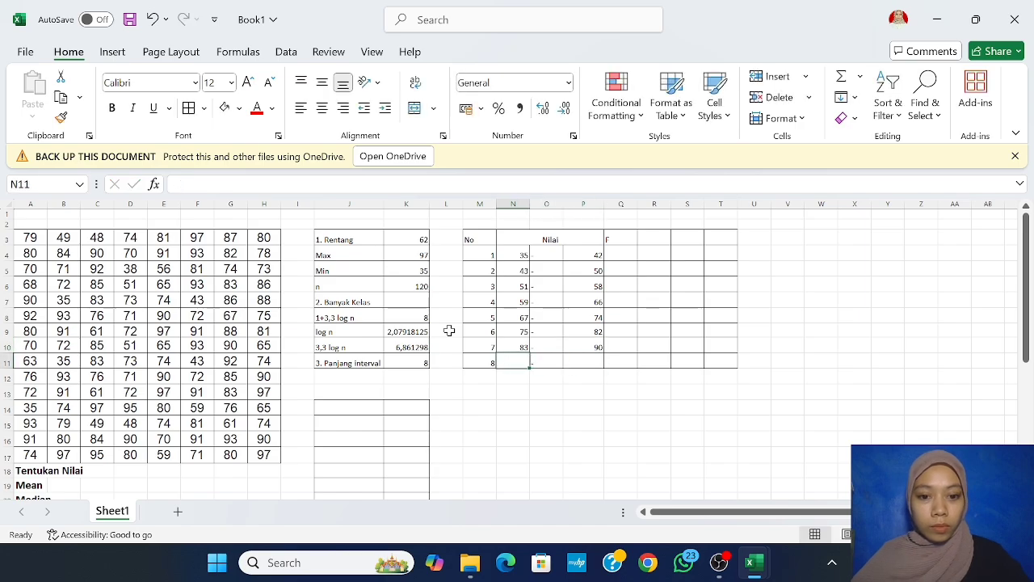
type("91")
key("Right")
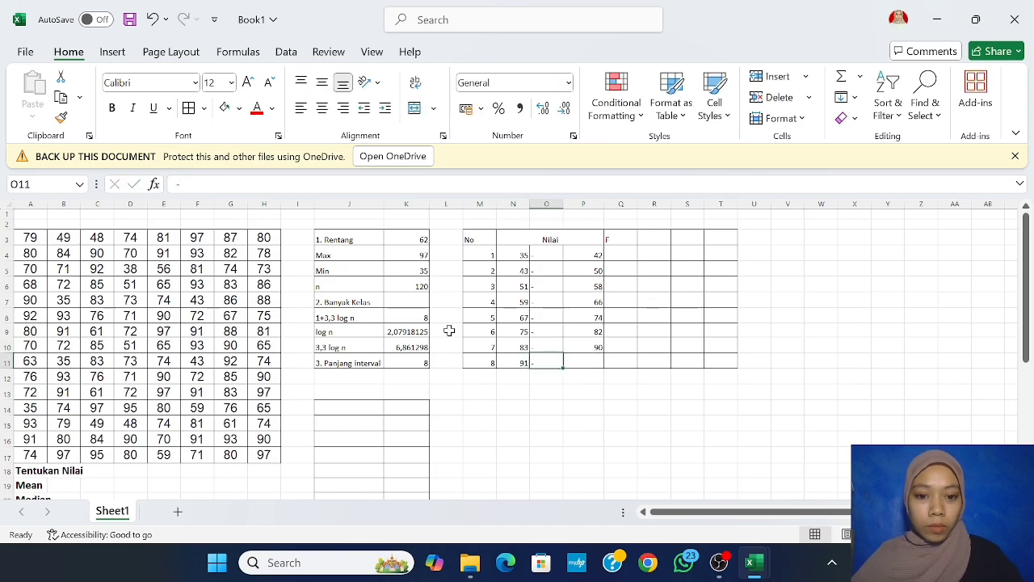
key("Right")
type("98")
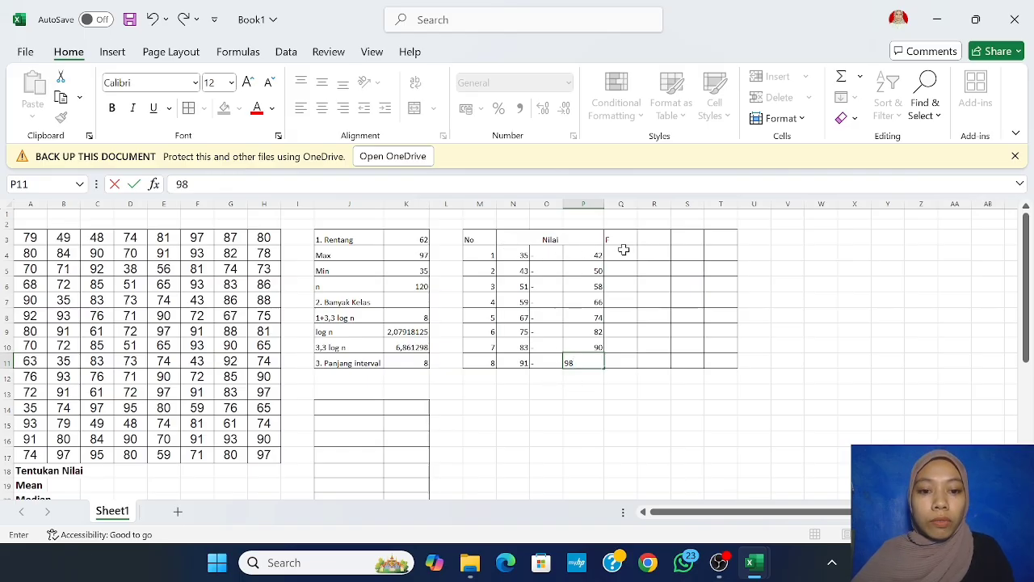
Step: Fill the F column, cells Q4 to Q11, with the array formula =FREQUENCY(A3:H17;P4:P11)
left_click_drag(624, 250, 630, 358)
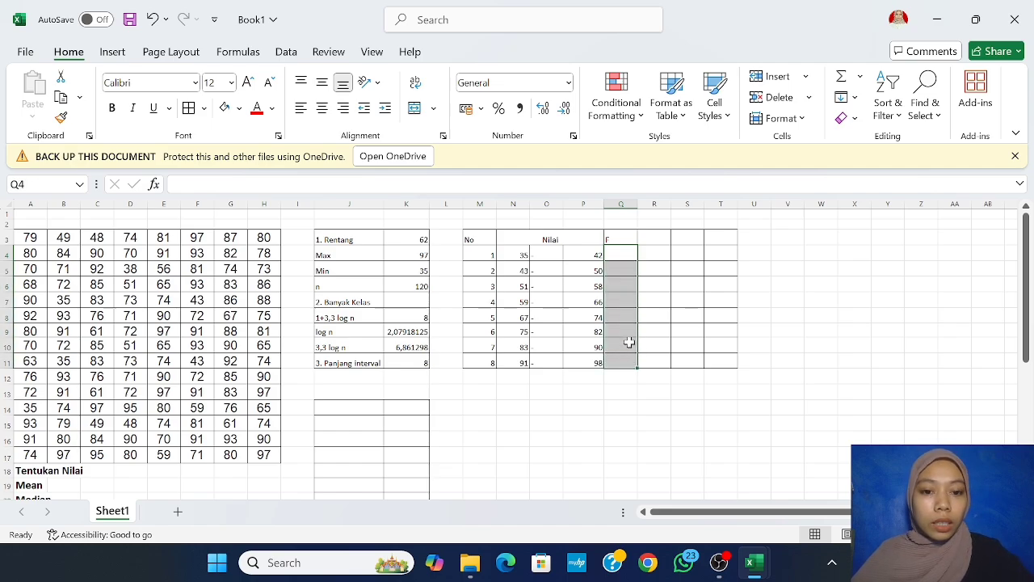
type("=")
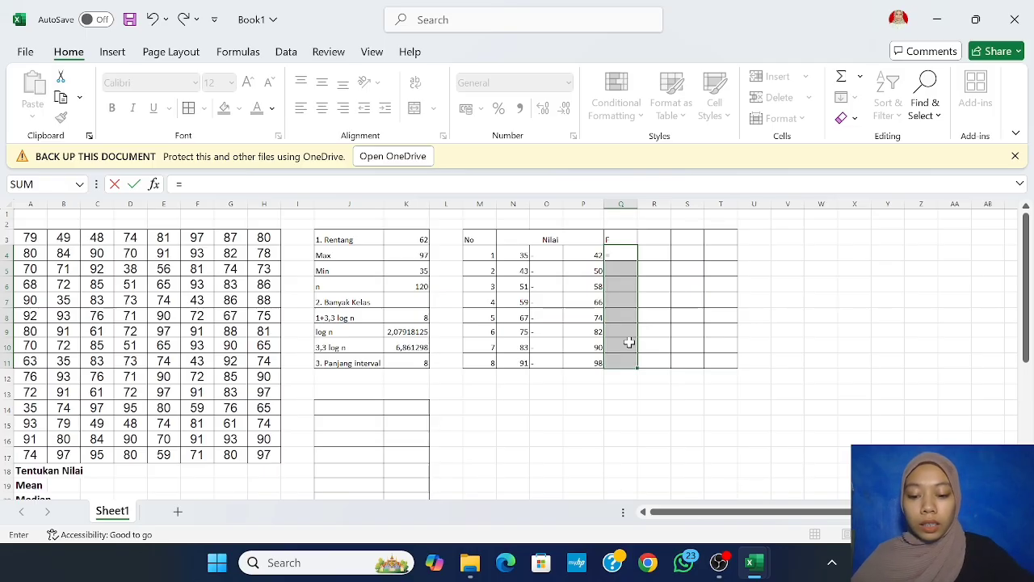
type("FREQ")
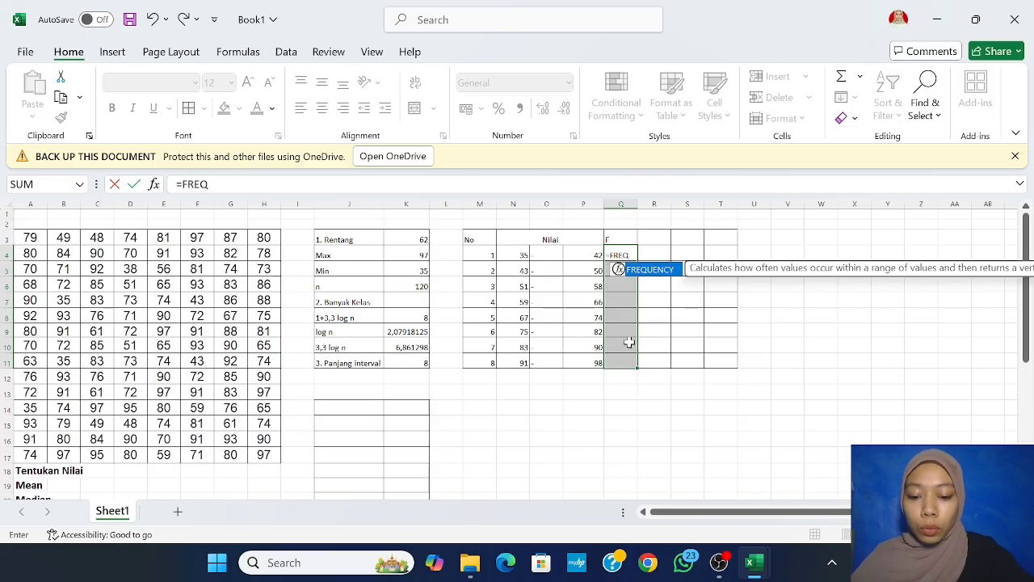
type("UENCY")
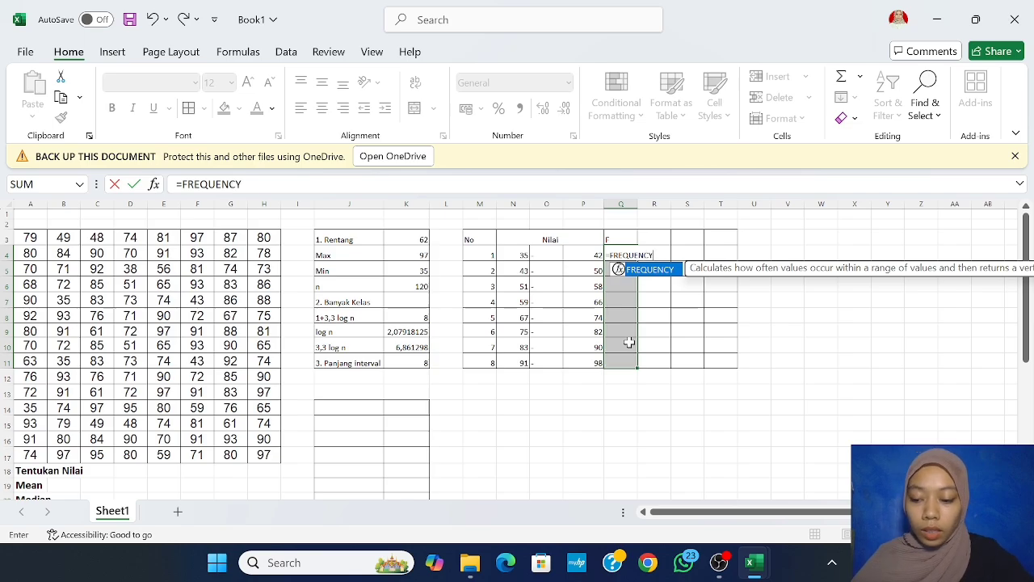
type("(")
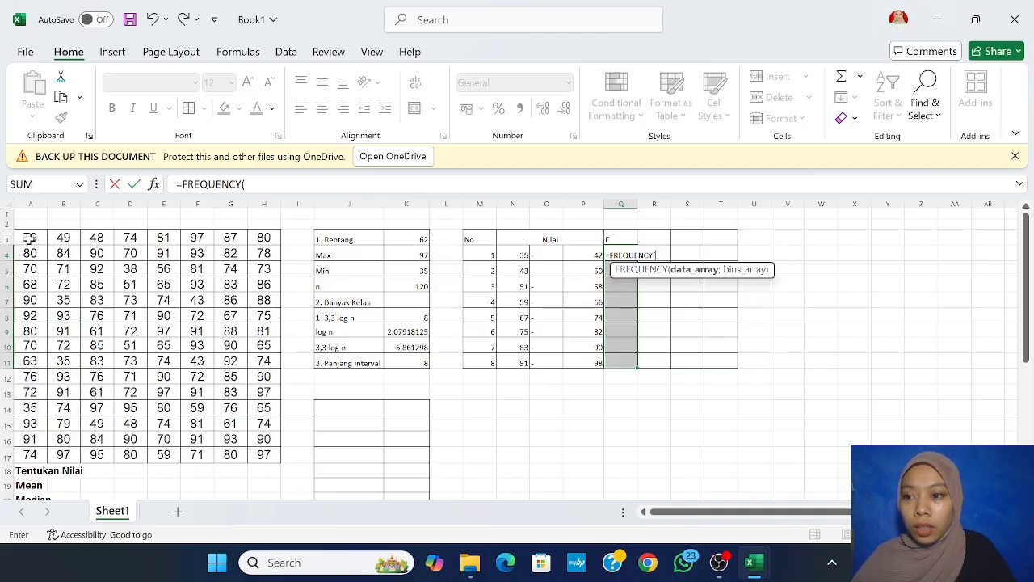
left_click_drag(30, 240, 256, 455)
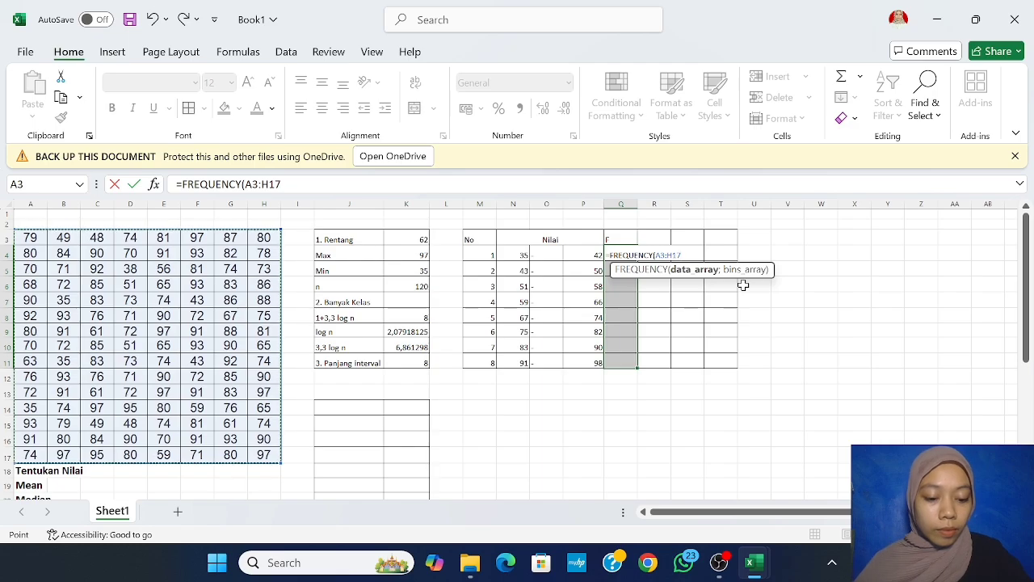
type(";")
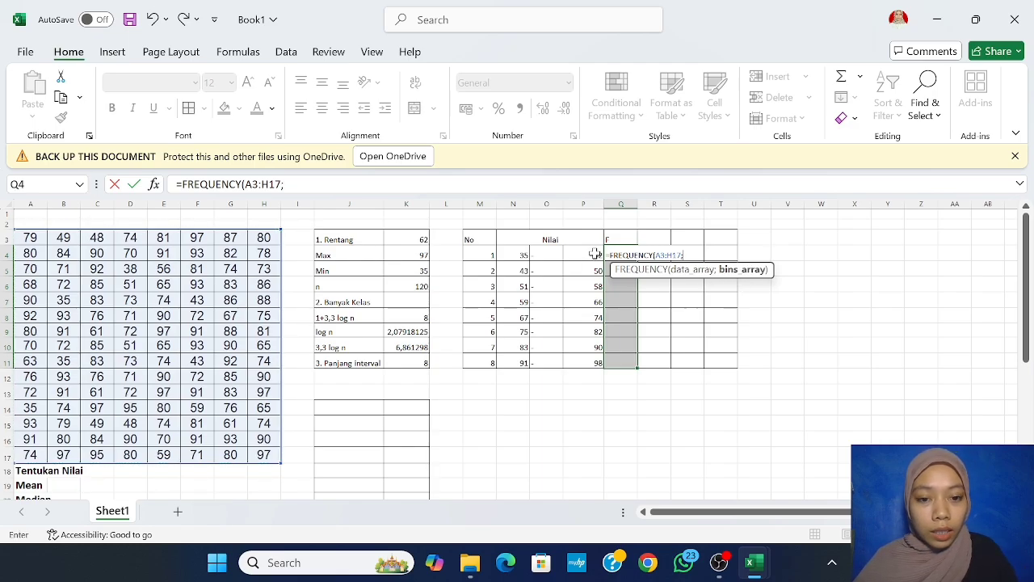
left_click_drag(595, 254, 594, 358)
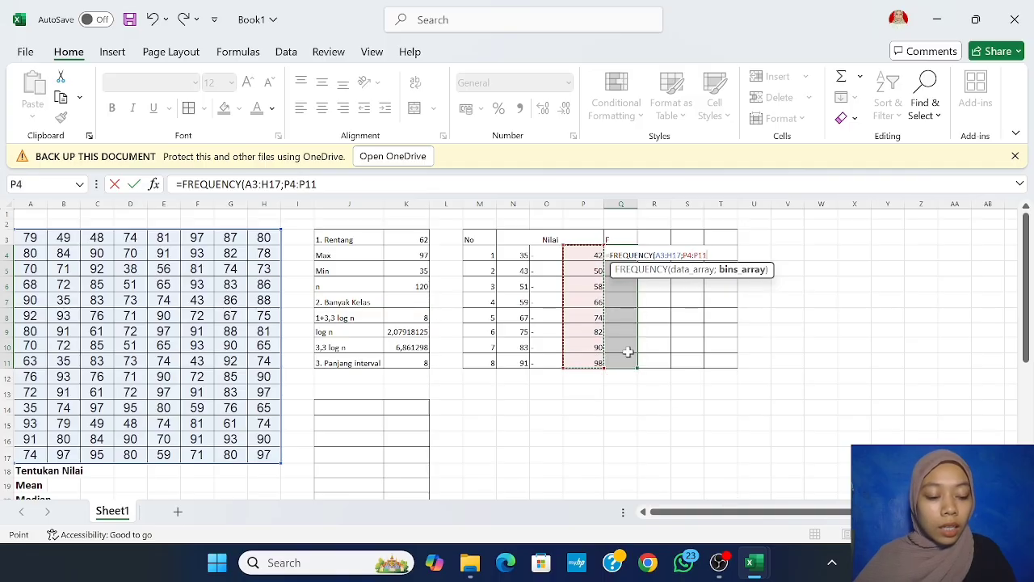
type(")")
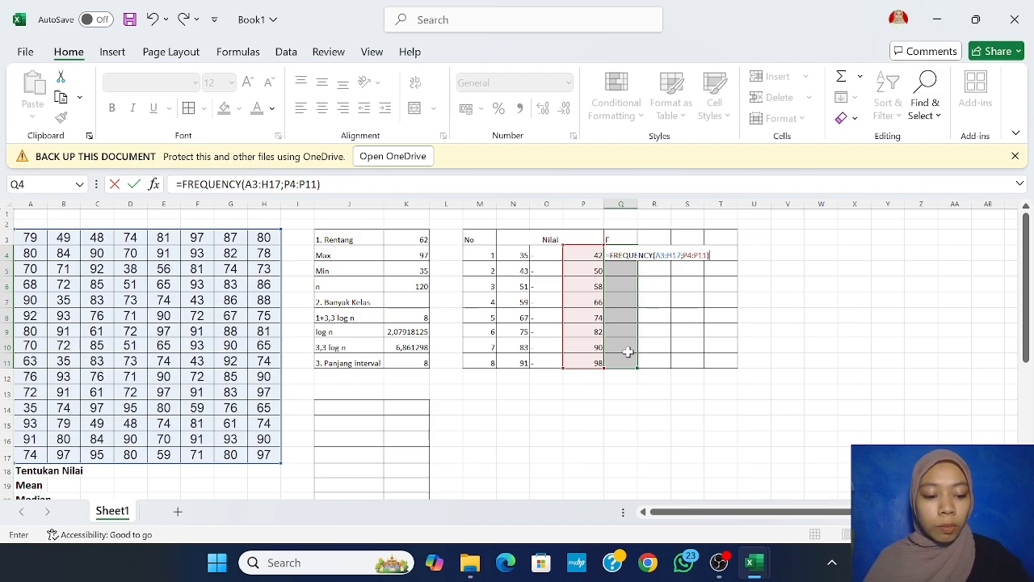
key("ctrl+shift+Return")
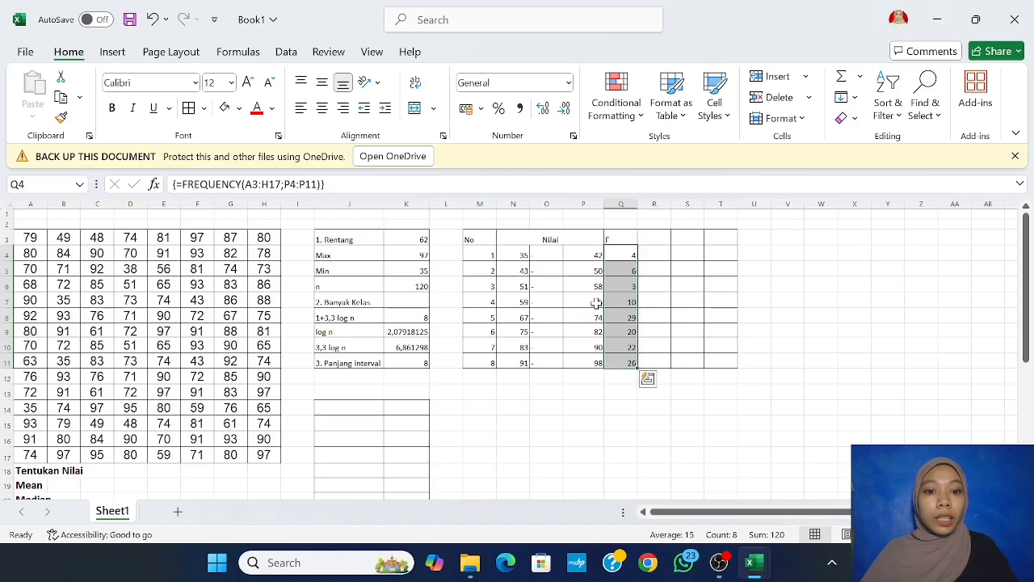
Step: Total the class frequencies in cell Q12 with the formula =SUM(Q4:Q11)
left_click(617, 380)
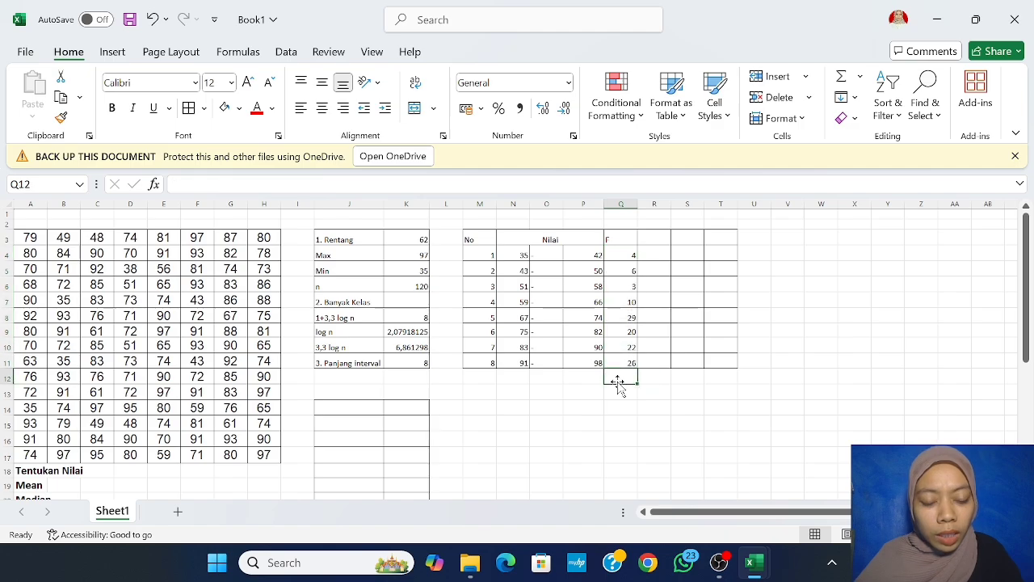
type("=")
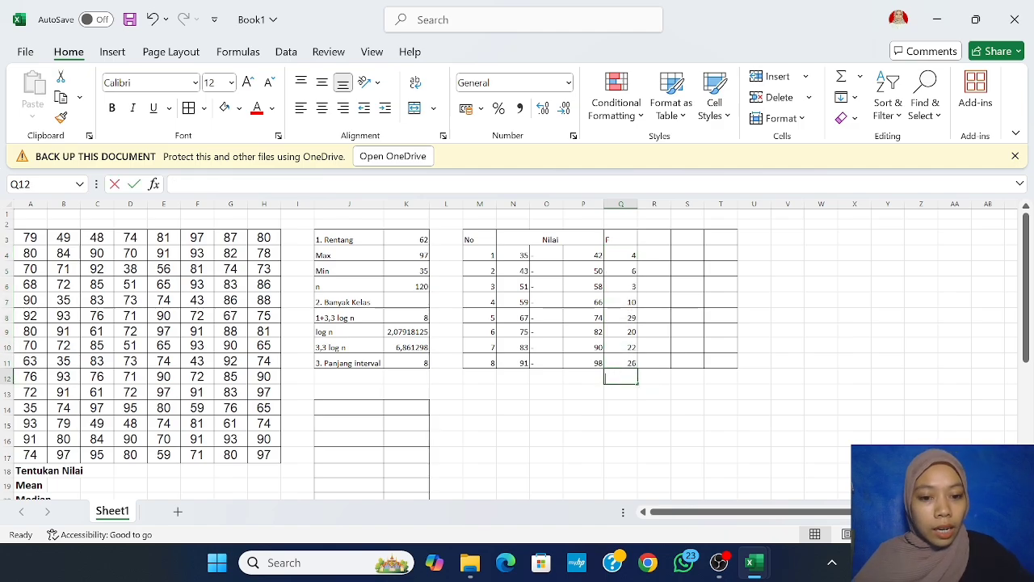
type("SUM")
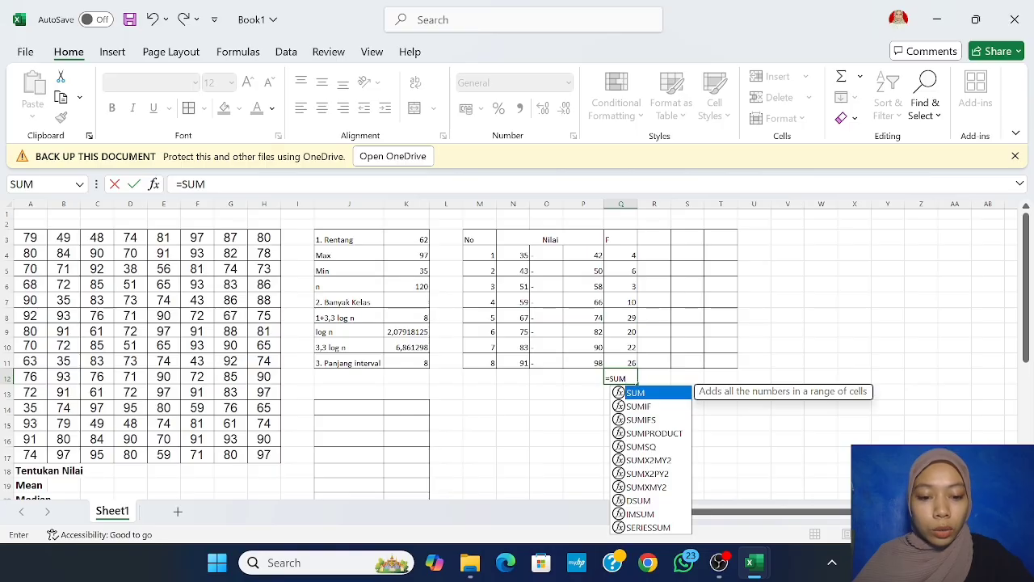
type("(")
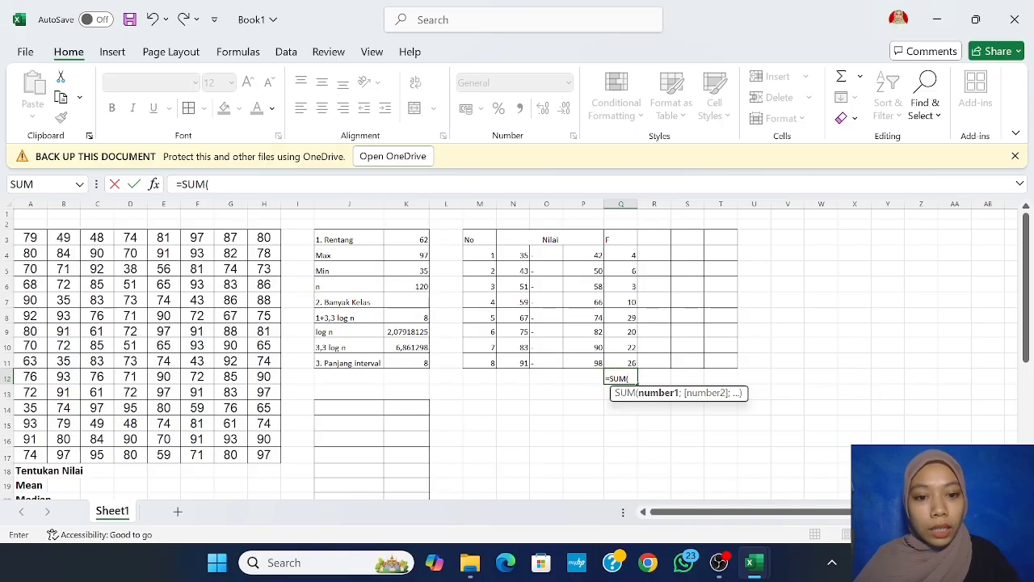
left_click_drag(627, 255, 624, 361)
type(")")
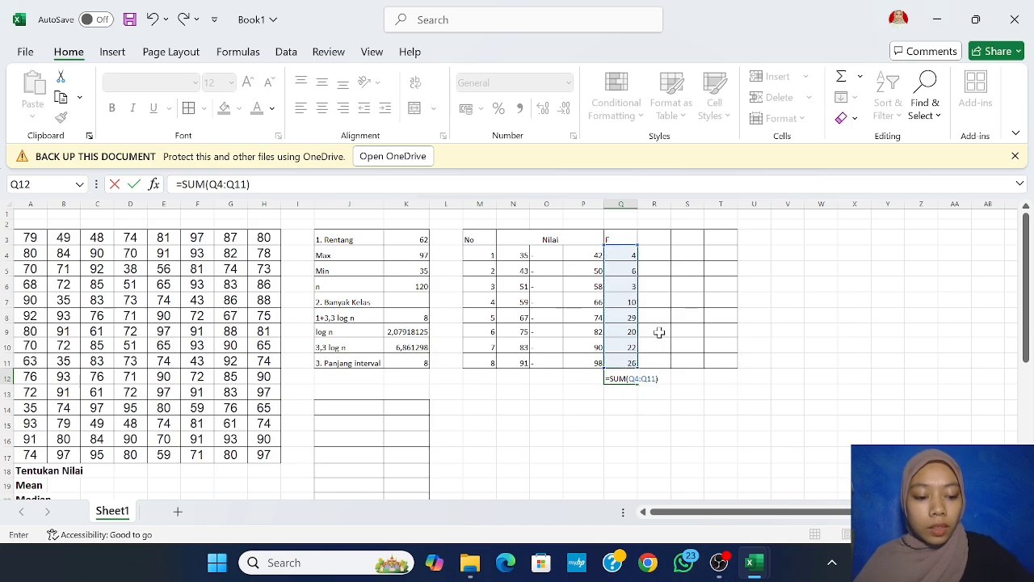
key("Return")
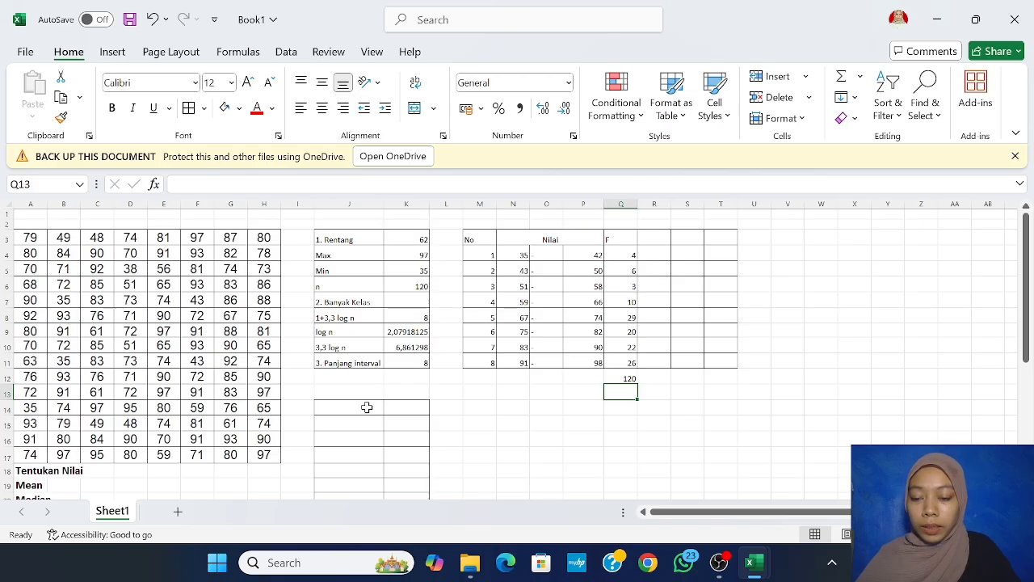
scroll(299, 430, "down", 1)
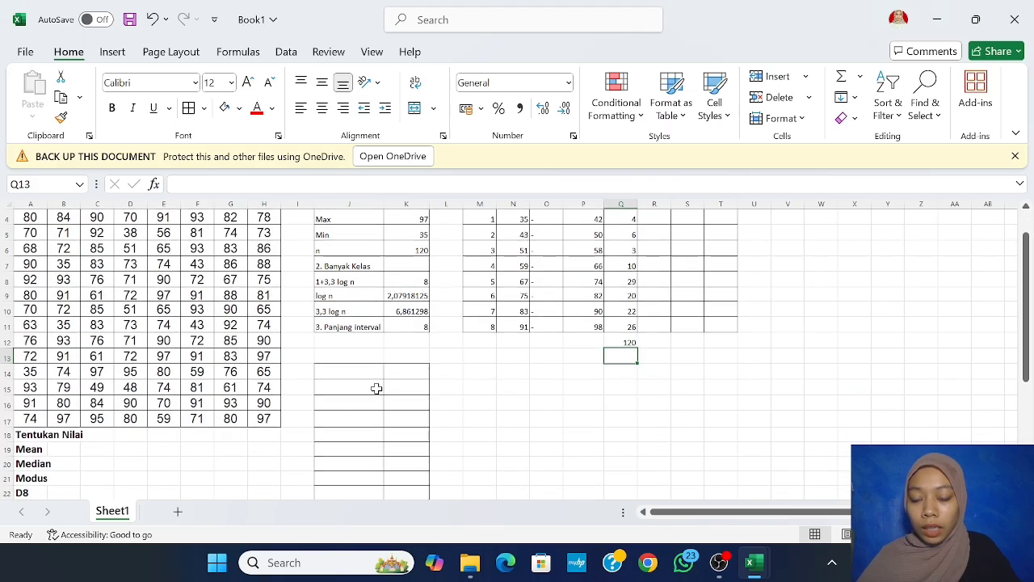
Step: Label cell J14 of the empty results table as "1. Mean"
scroll(377, 388, "up", 1)
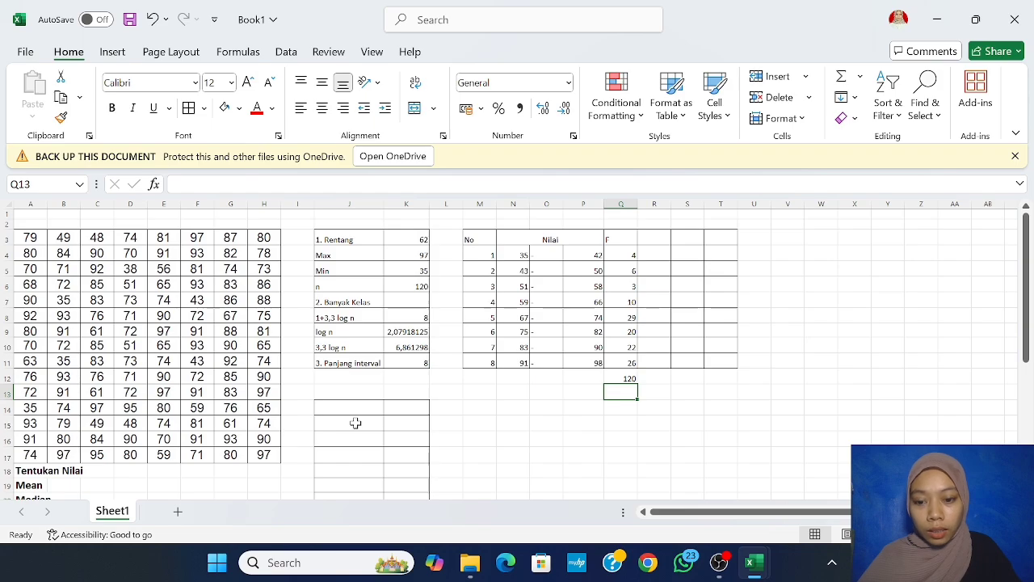
left_click(356, 409)
type("1. Mean")
key("Tab")
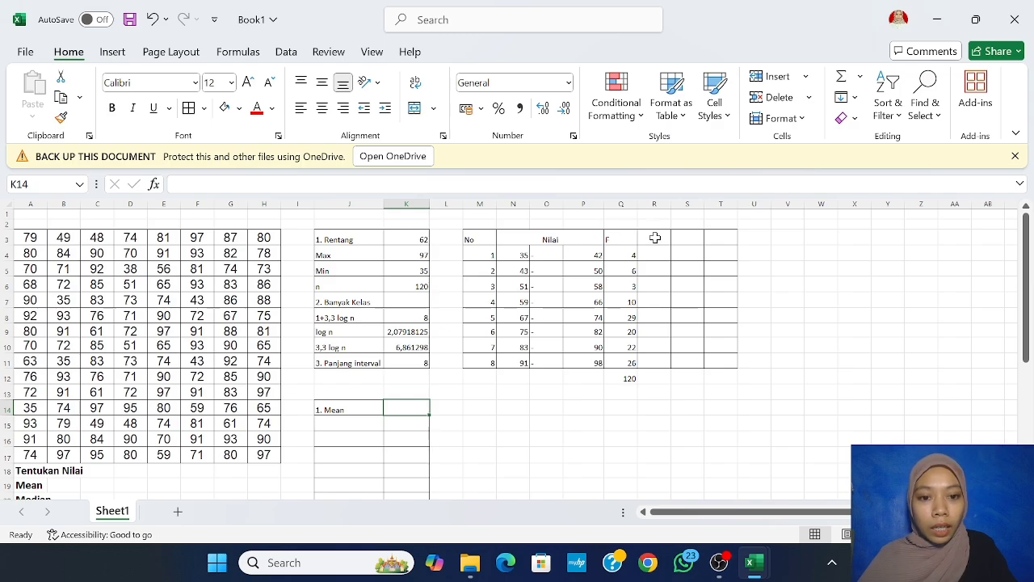
Step: Enter the column header "Xi" in cell R3, beside the F column of the frequency table
left_click(656, 237)
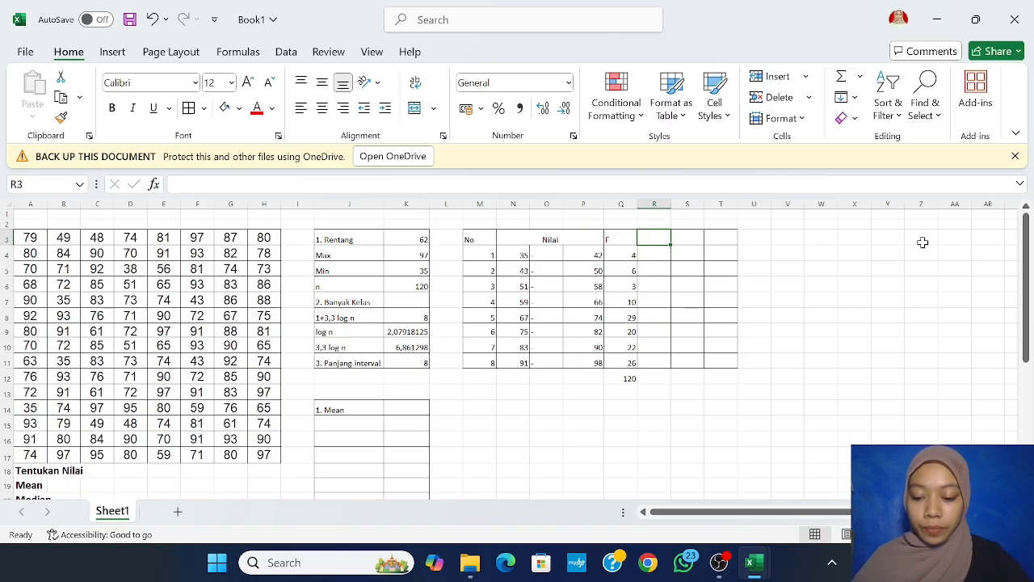
type("x")
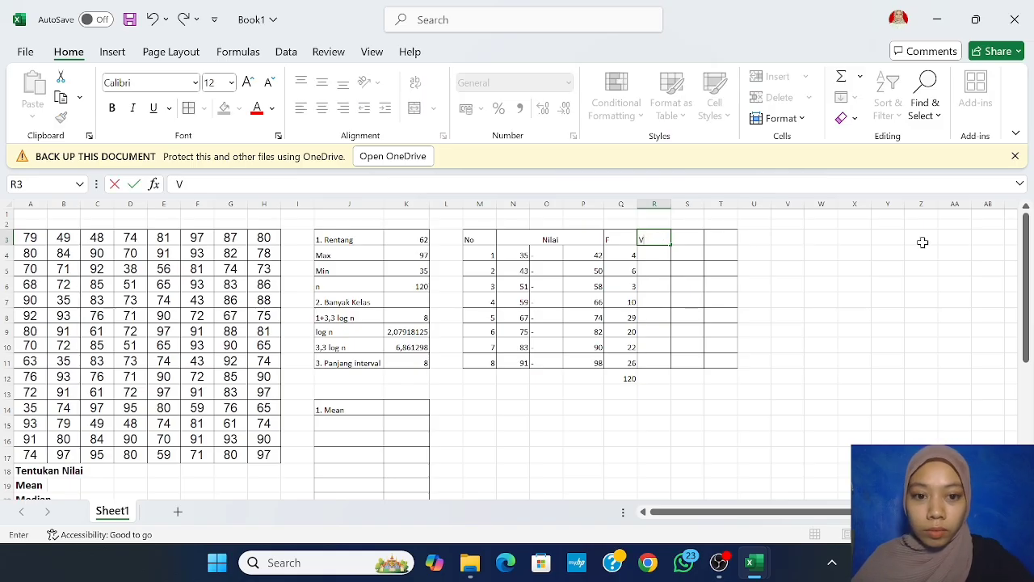
type("Xi")
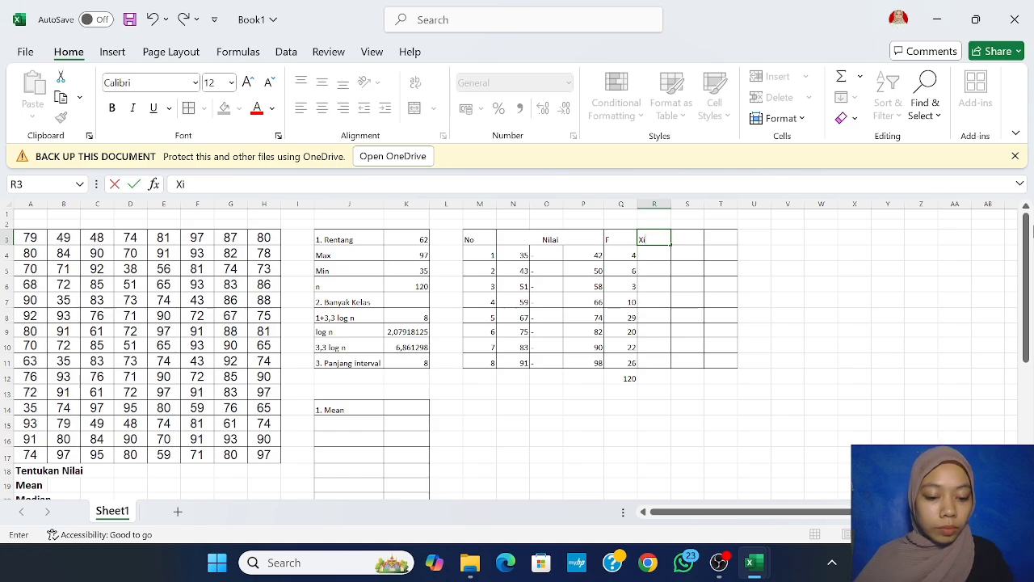
key("Return")
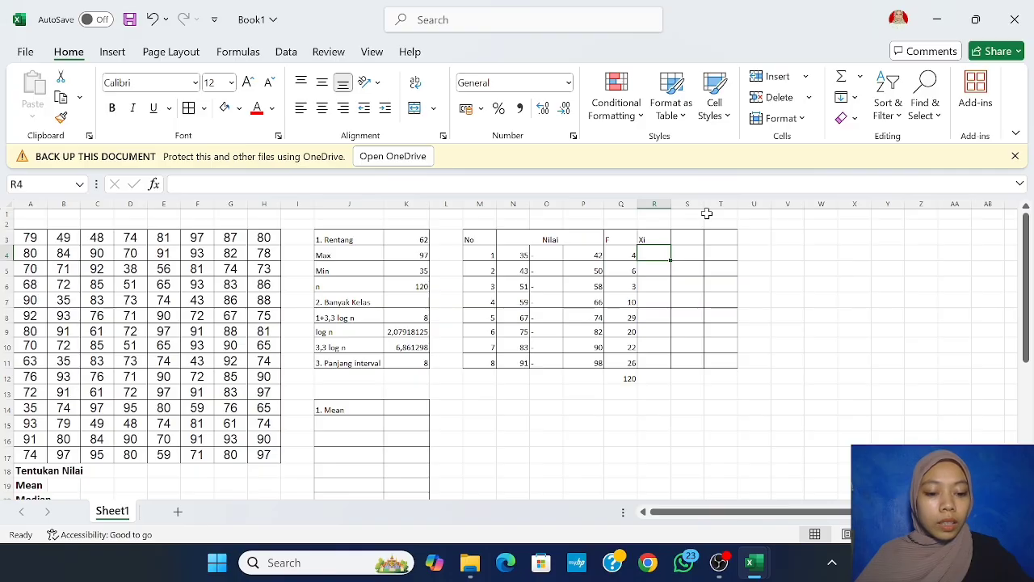
Step: Calculate the class midpoints with =(N4+P4)/2 in cell R4 and fill the formula down to R11
type("=")
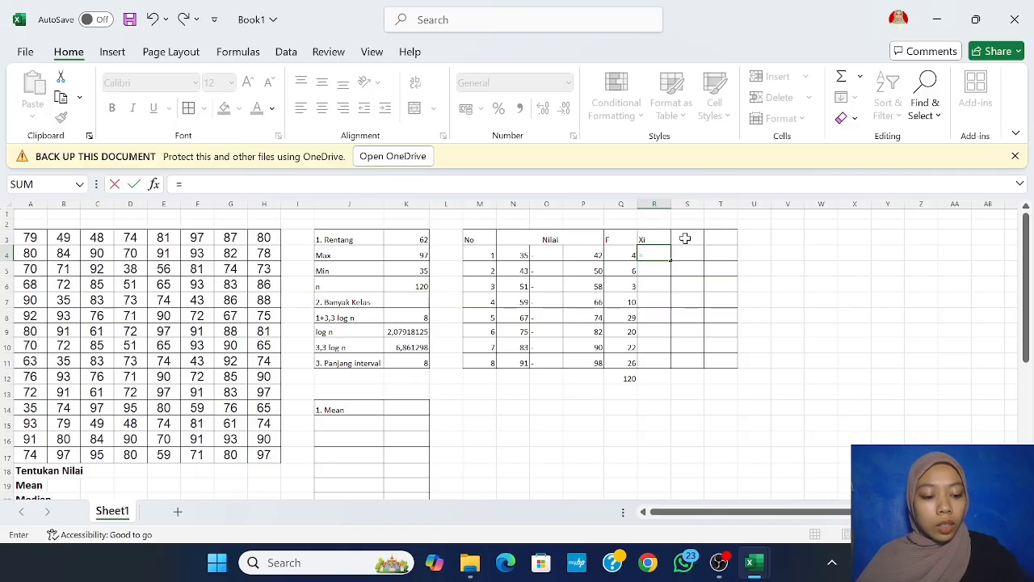
type("(")
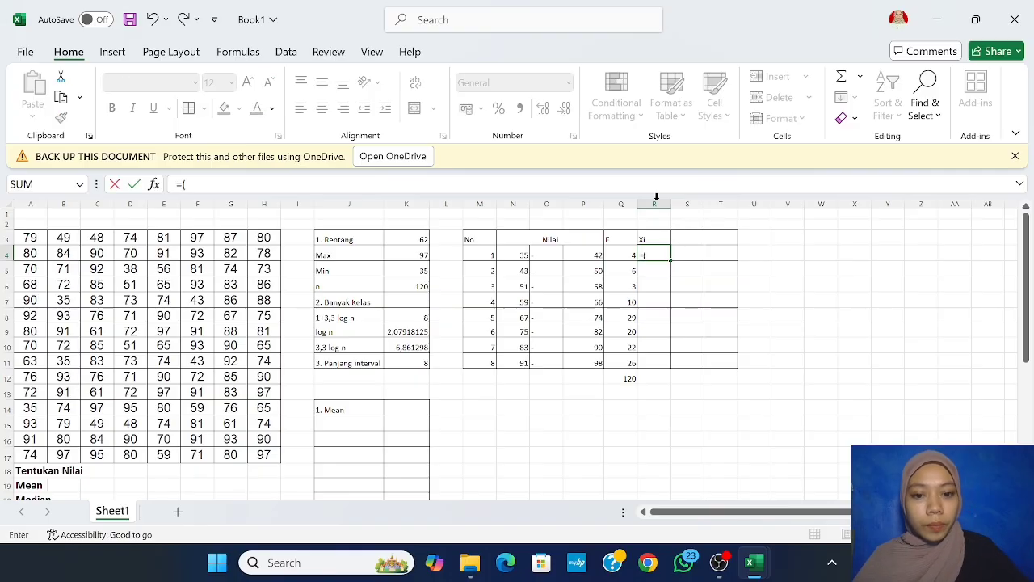
left_click(518, 252)
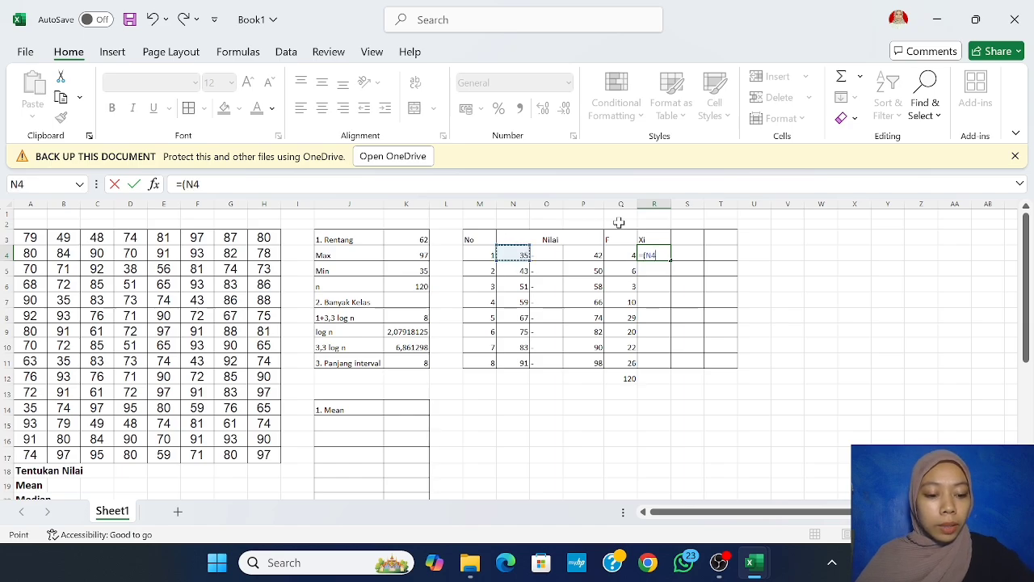
type("+")
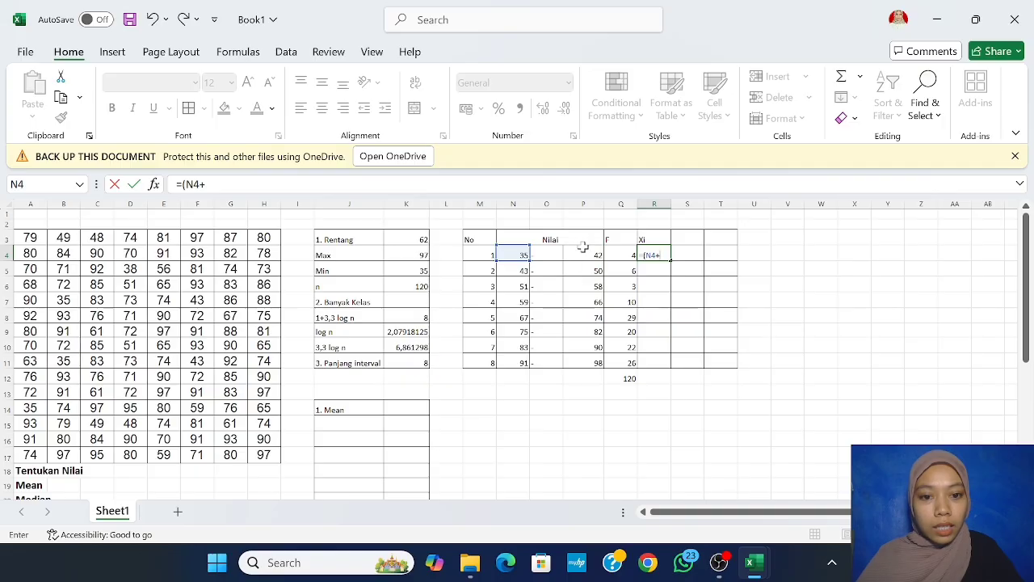
mouse_move(584, 252)
left_mouse_down()
mouse_move(582, 264)
mouse_move(582, 254)
left_mouse_up()
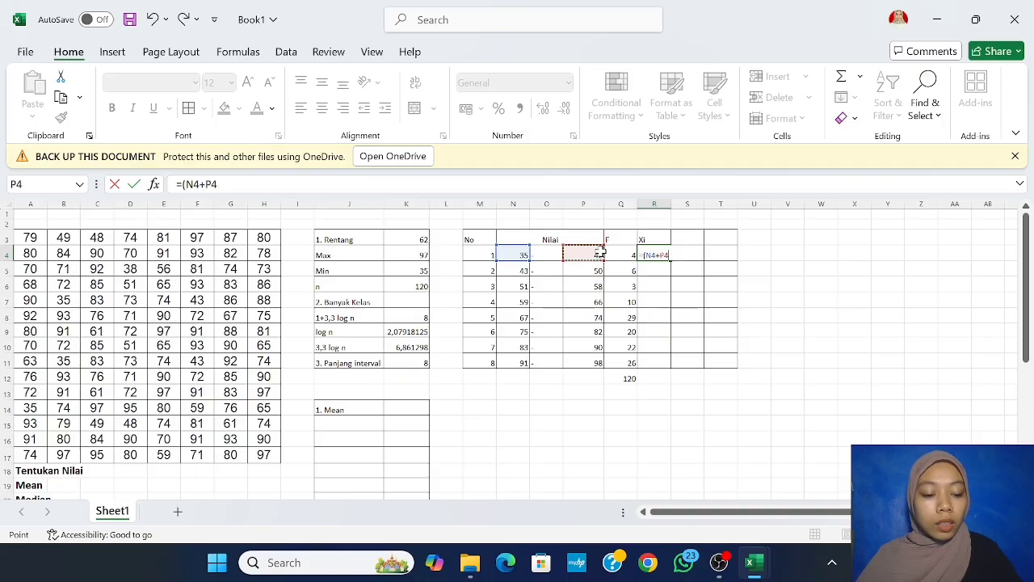
type(")")
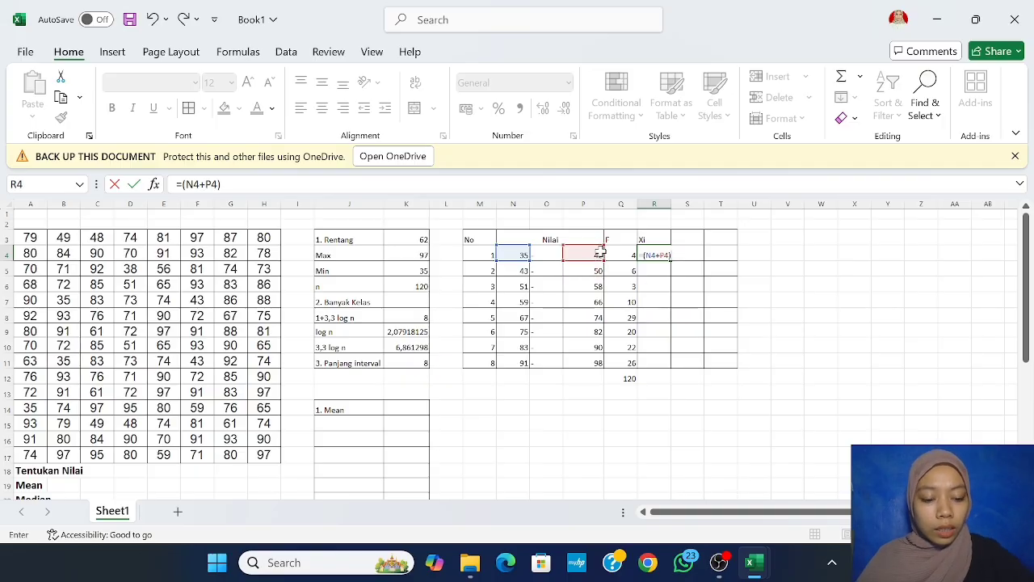
type("/")
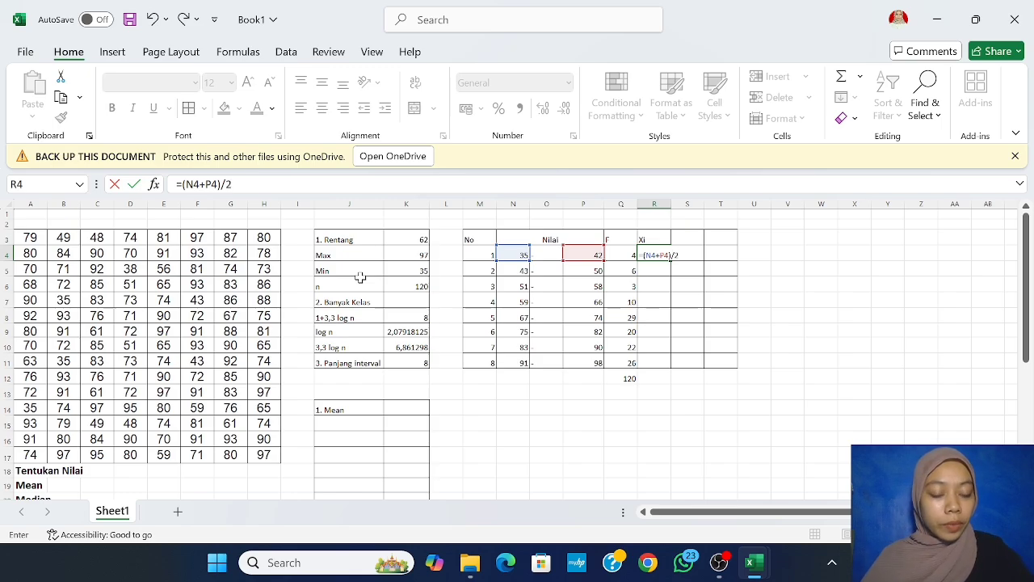
type("2")
key("Return")
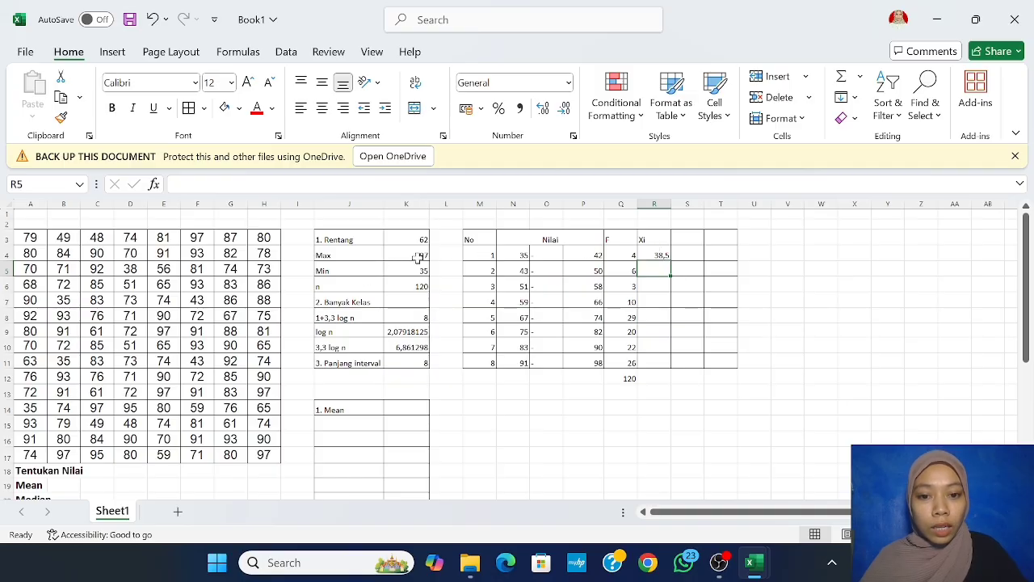
left_click(656, 253)
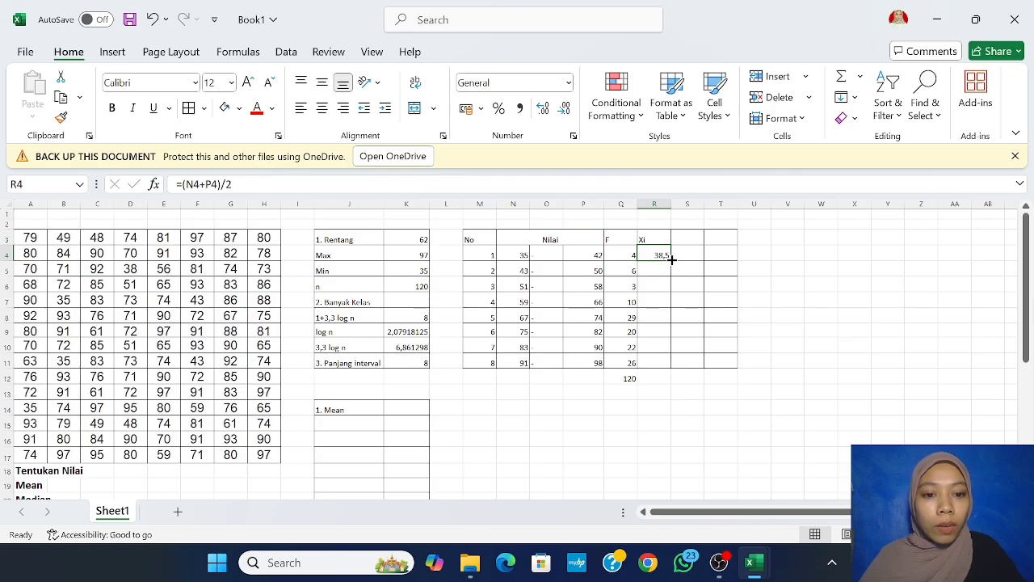
left_click_drag(670, 259, 671, 365)
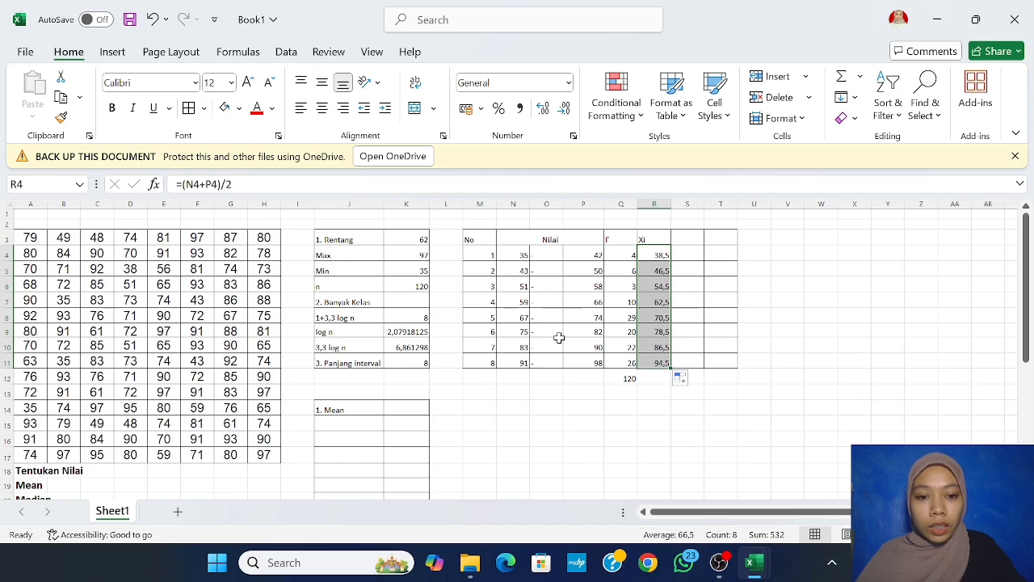
Step: Enter the column header "Fi.Xi" in cell S3, beside the Xi column
left_click(695, 238)
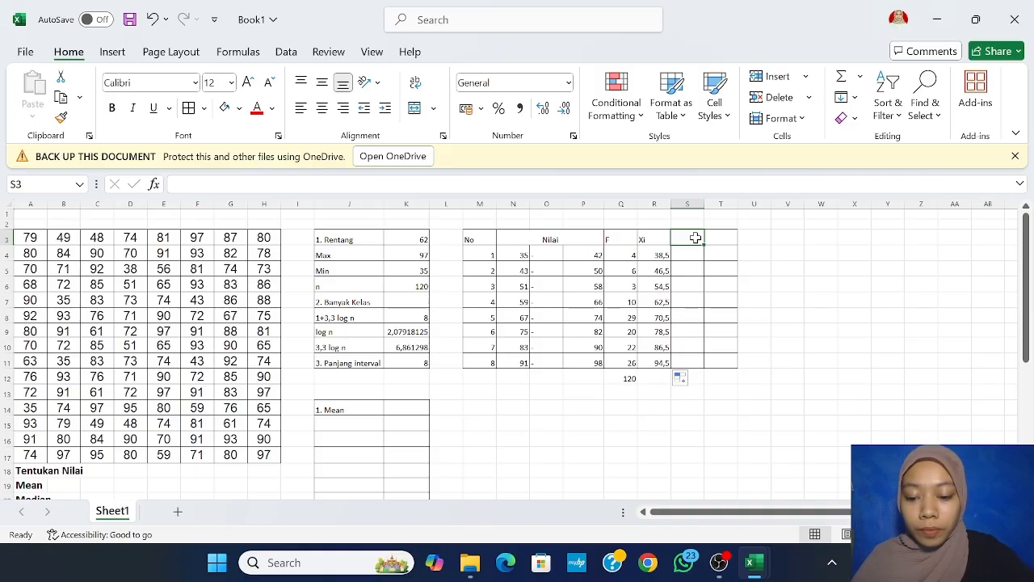
type("f")
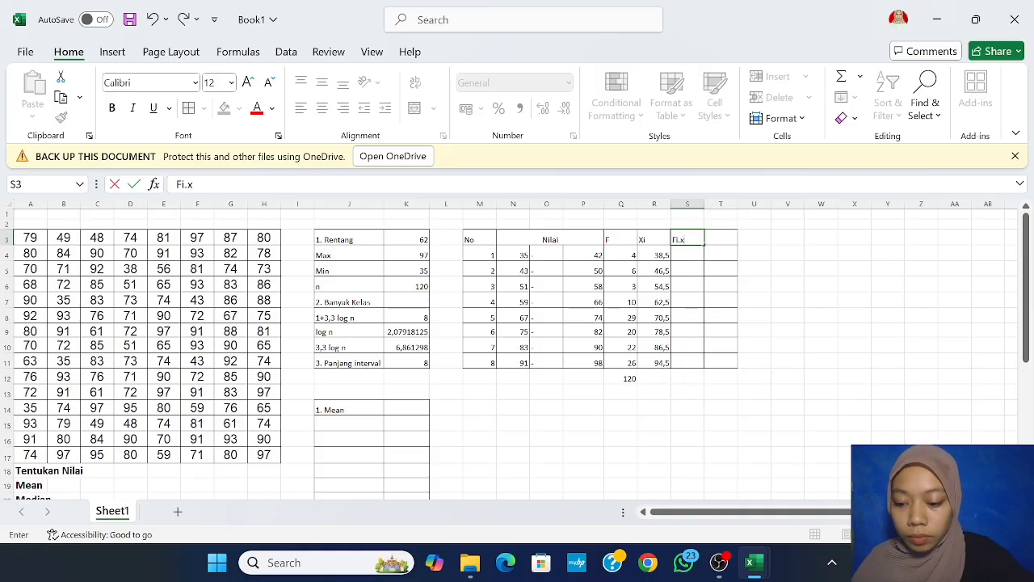
key("BackSpace")
key("BackSpace")
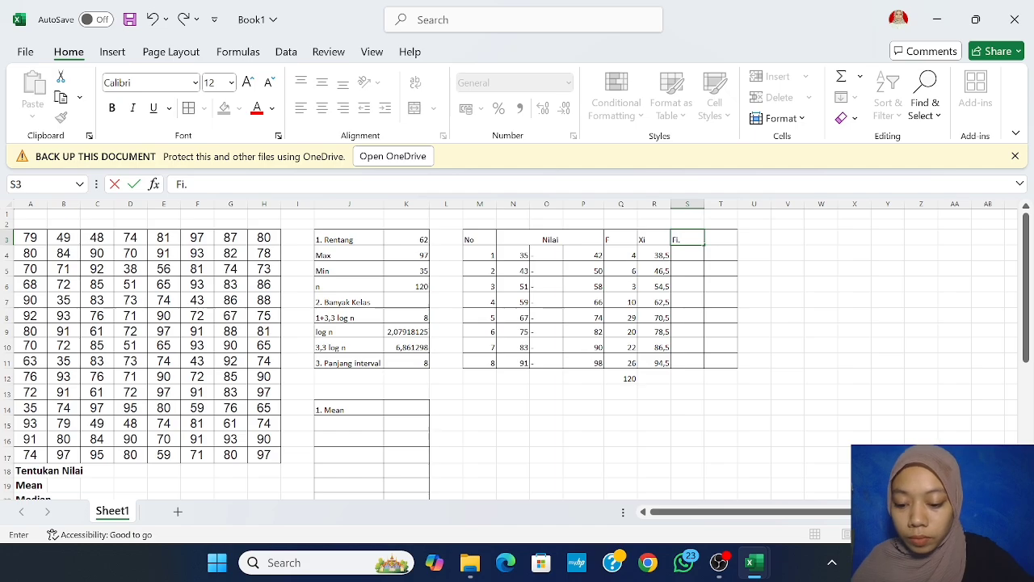
type("Xi")
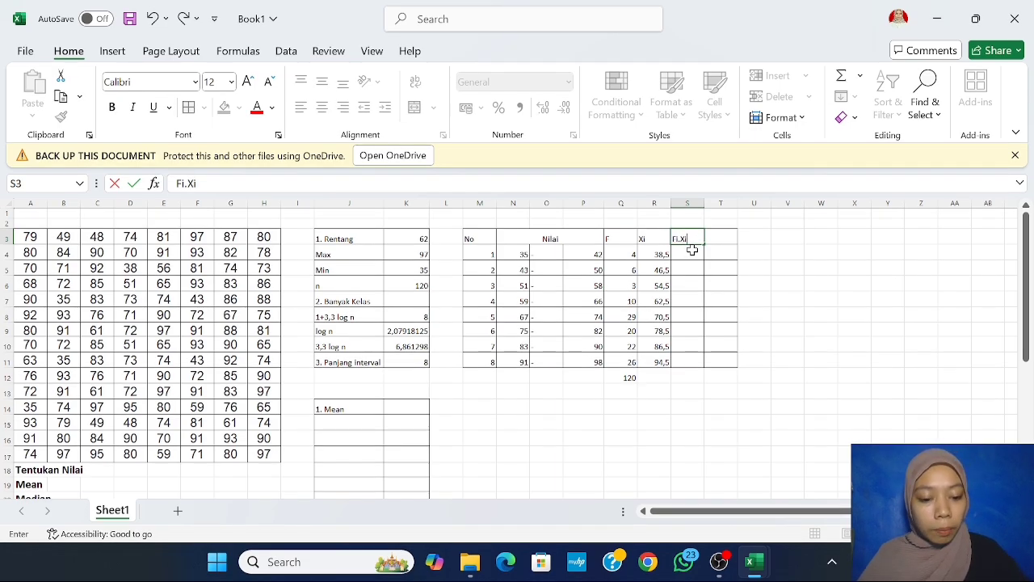
key("Return")
Step: Multiply each frequency by its midpoint with =Q4*R4 in cell S4 and fill the formula down to S11
type("=")
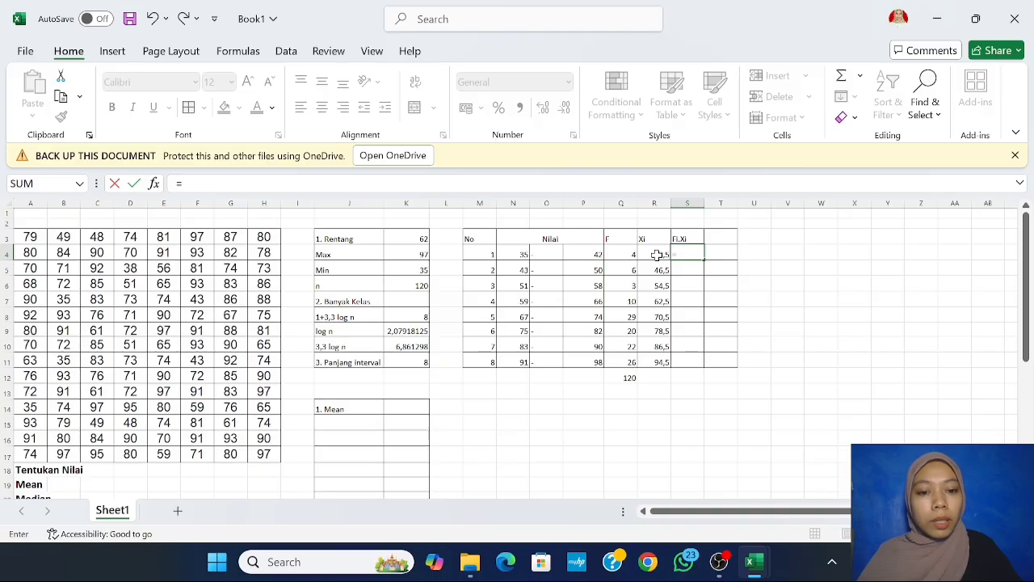
left_click(633, 253)
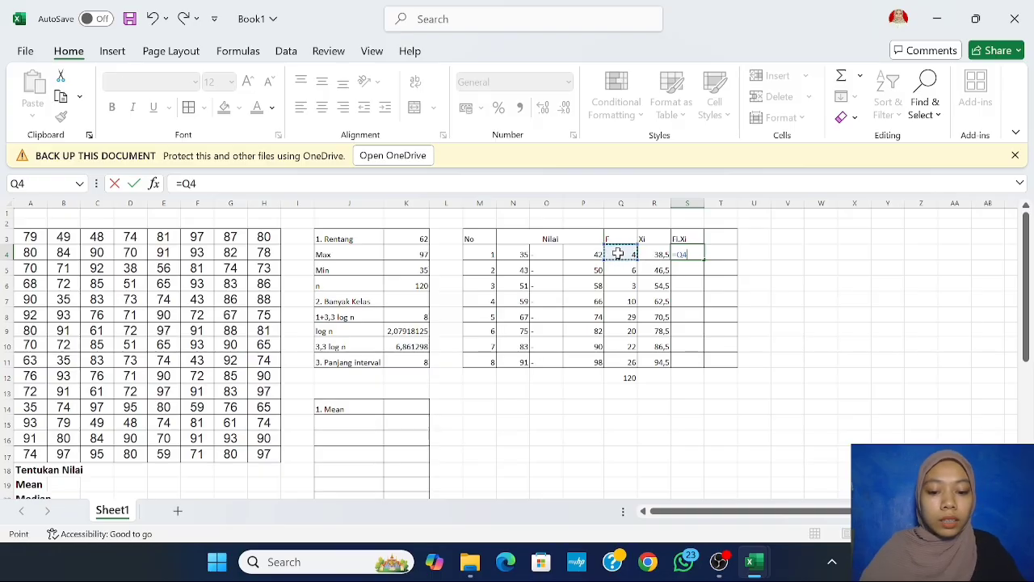
type("*")
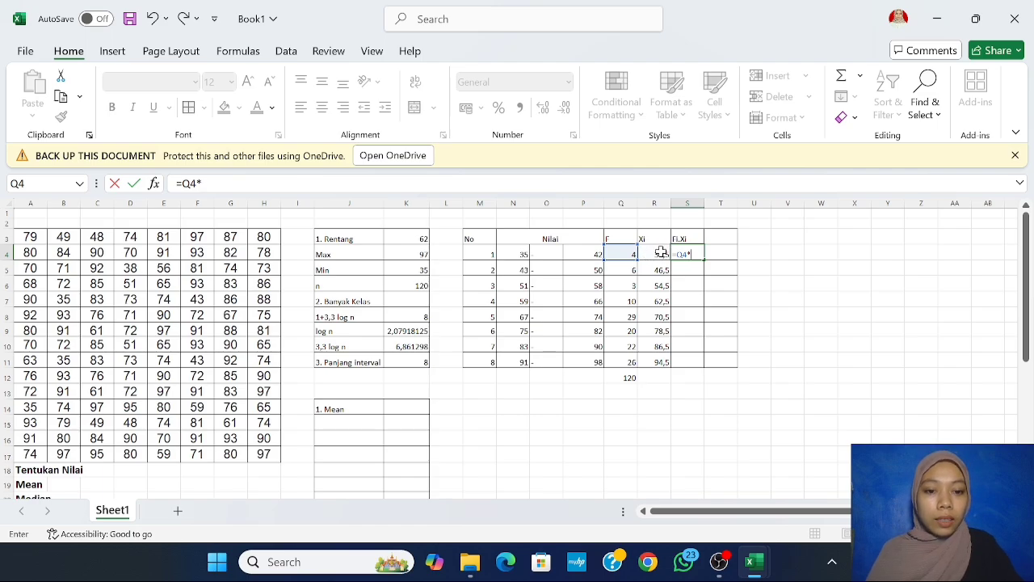
left_click(660, 253)
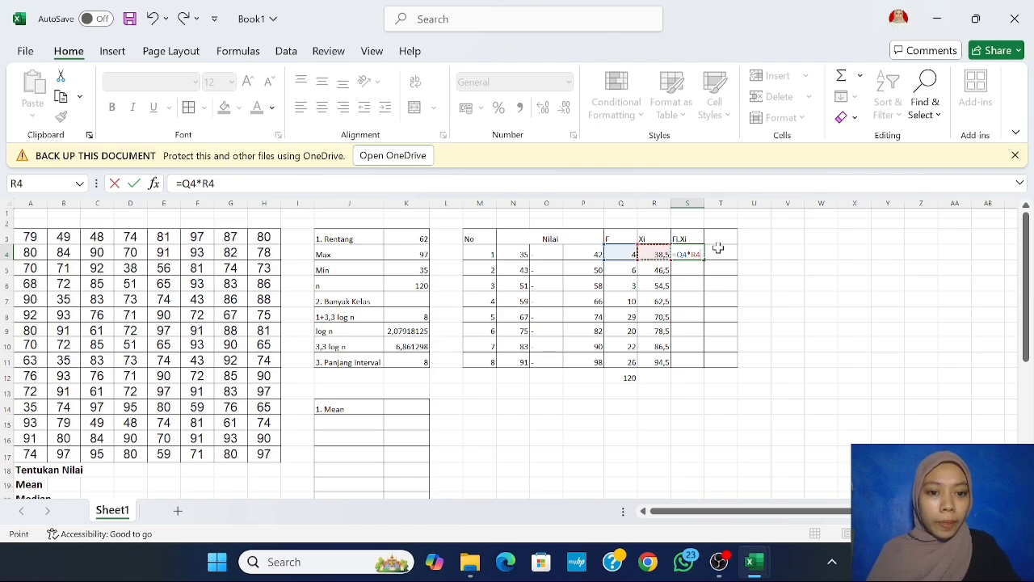
key("Return")
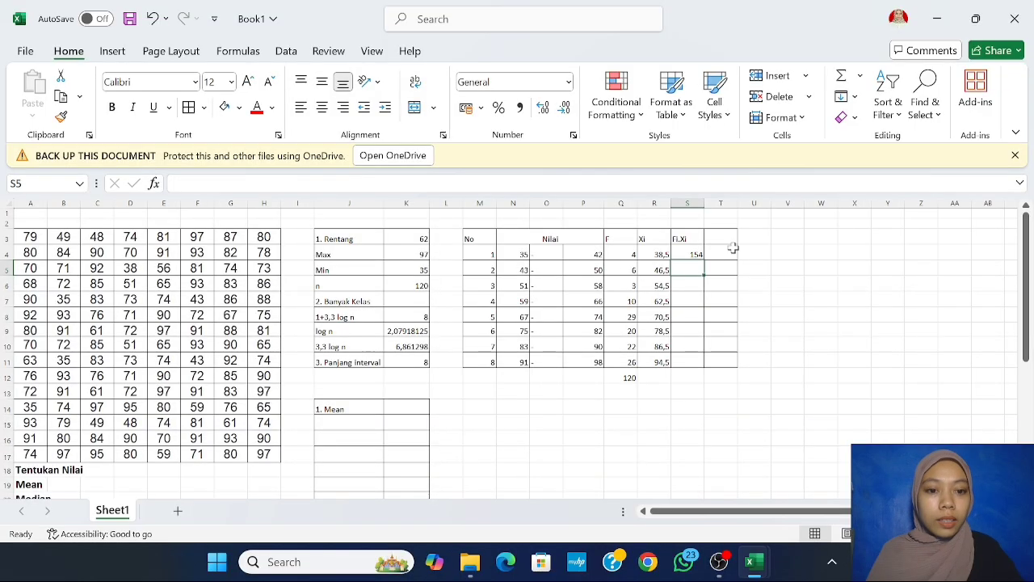
left_click(686, 254)
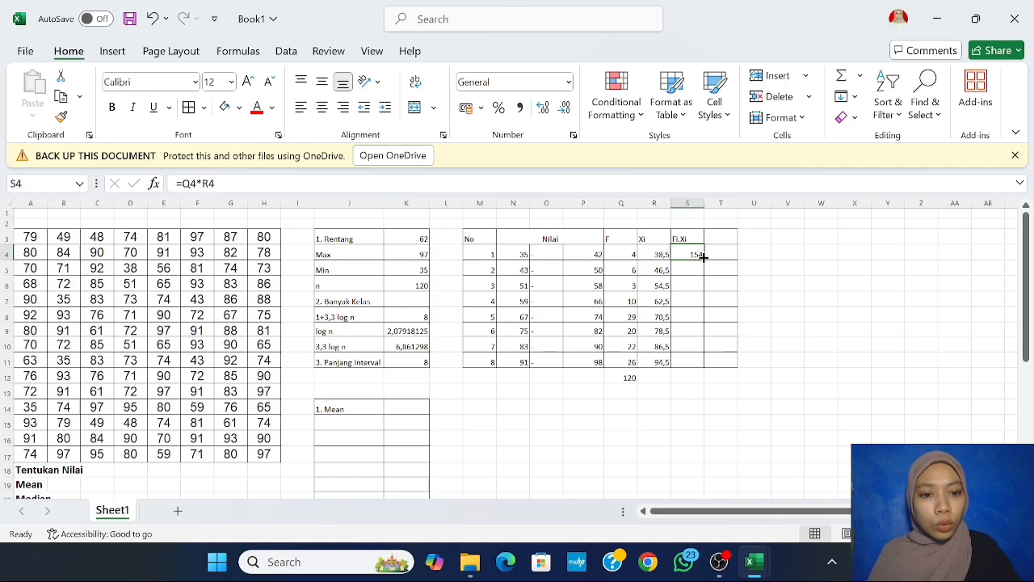
left_click_drag(703, 257, 704, 364)
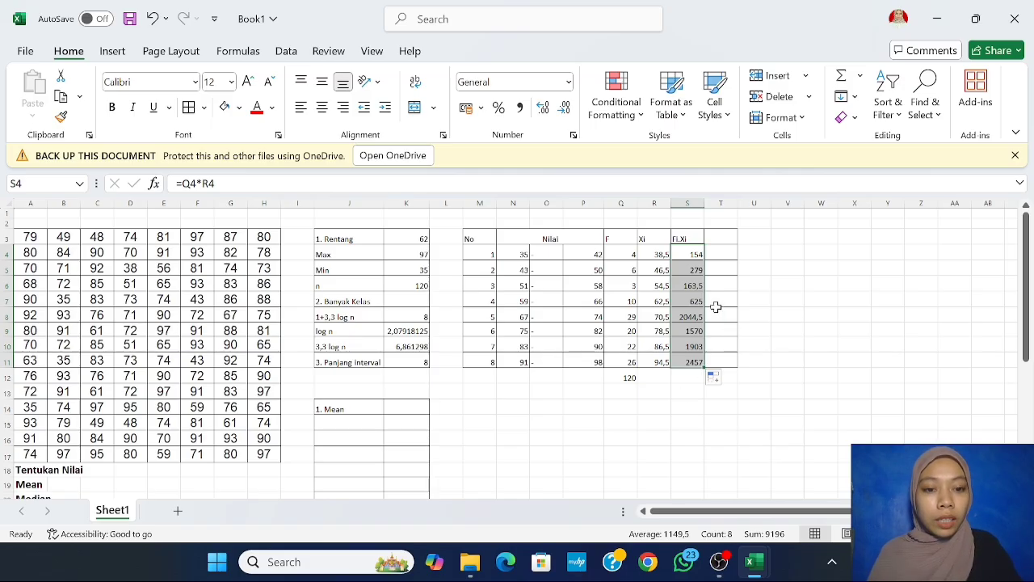
Step: Total the Fi.Xi column in cell S12 with the formula =SUM(S4:S11)
left_click(690, 372)
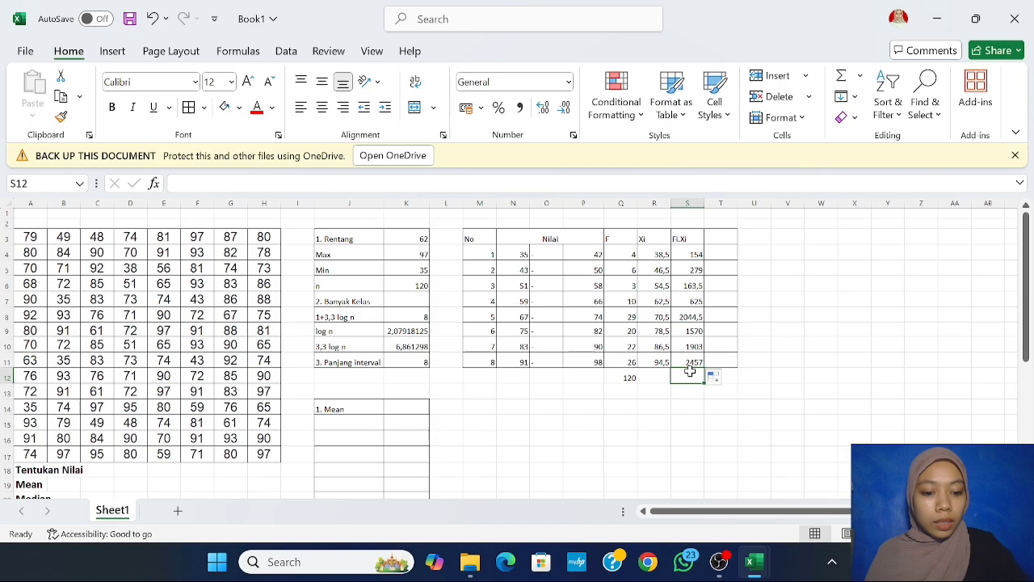
type("=sum")
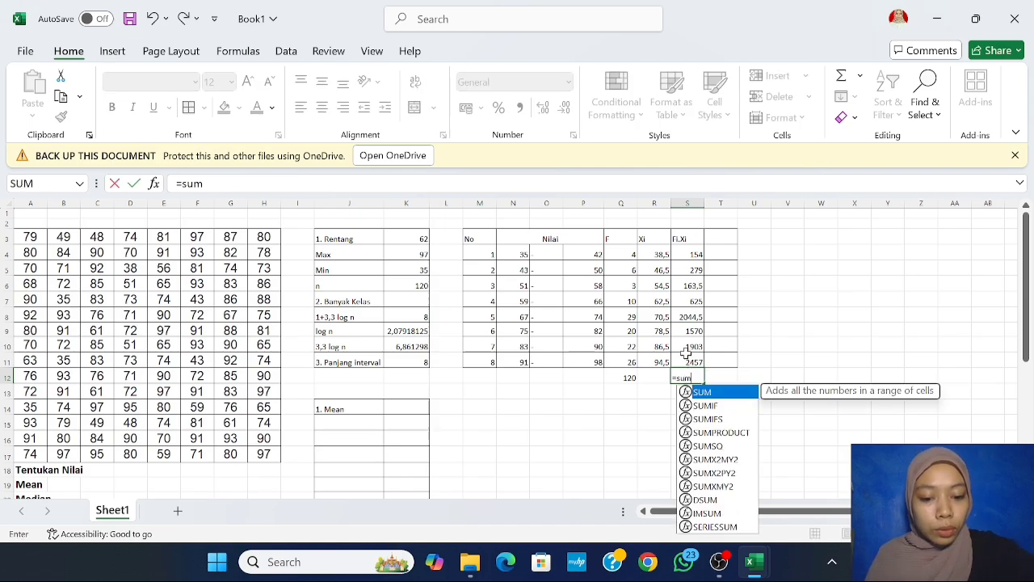
type("(")
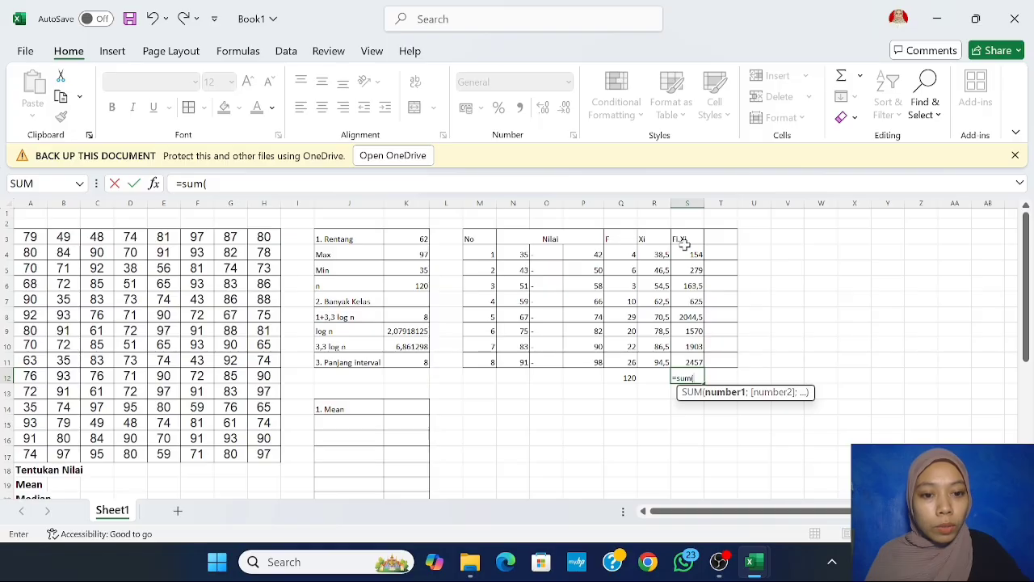
left_click_drag(688, 254, 684, 353)
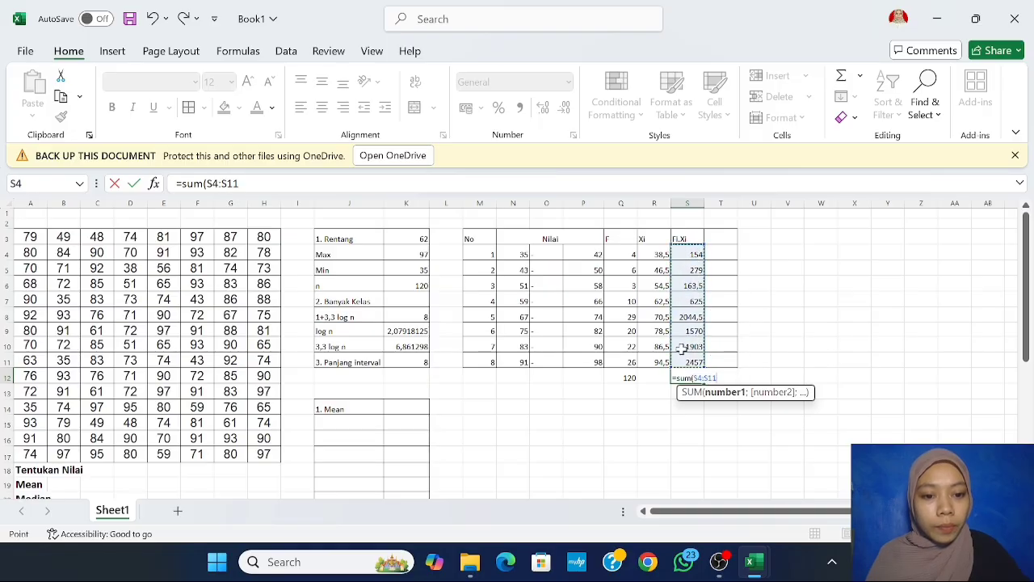
type(")")
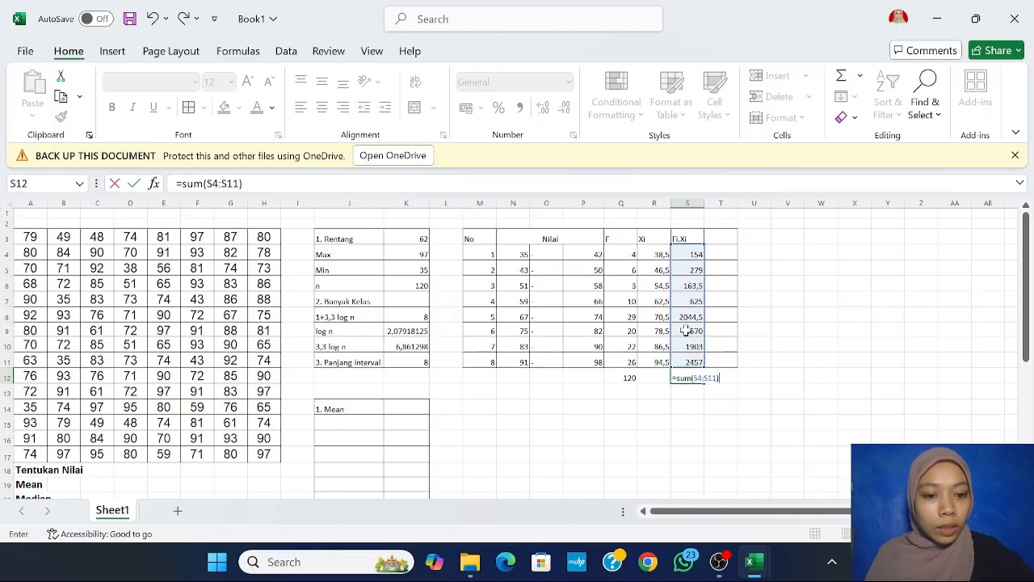
key("Return")
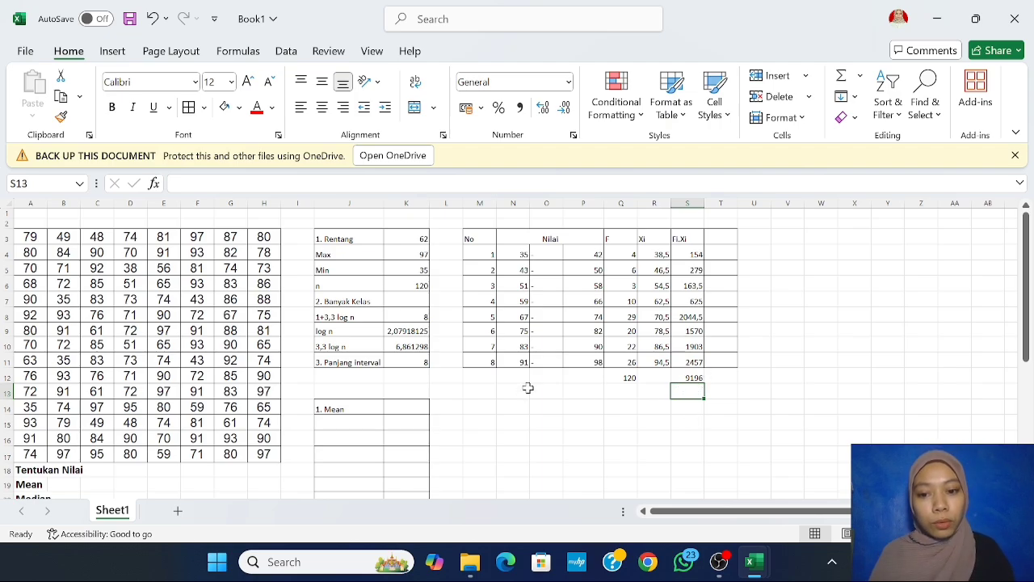
Step: Calculate the mean in cell K14 by dividing the Fi.Xi total by the frequency total with =S12/Q12
left_click(411, 402)
type("=")
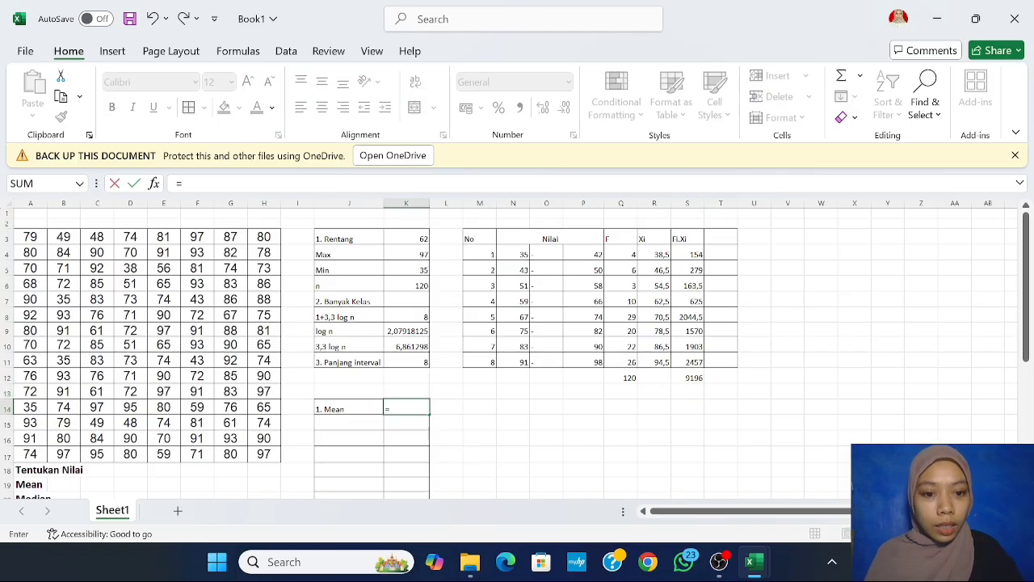
left_click(689, 376)
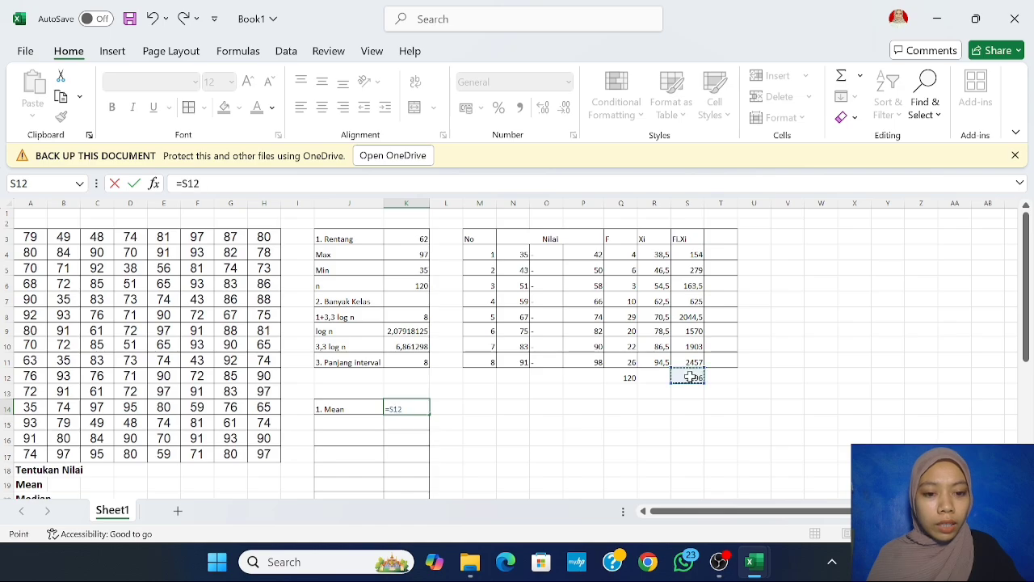
type("/")
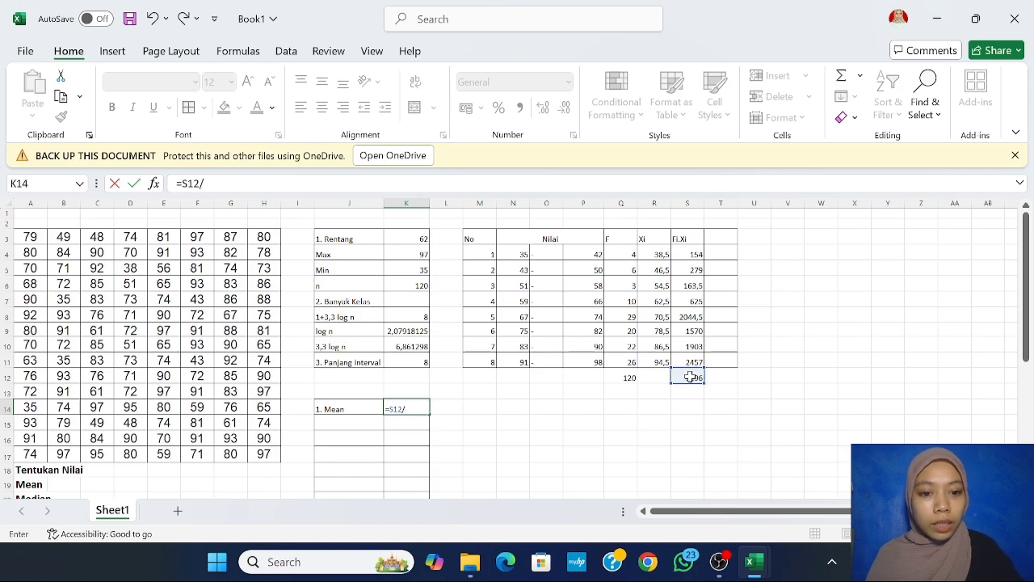
left_click(627, 376)
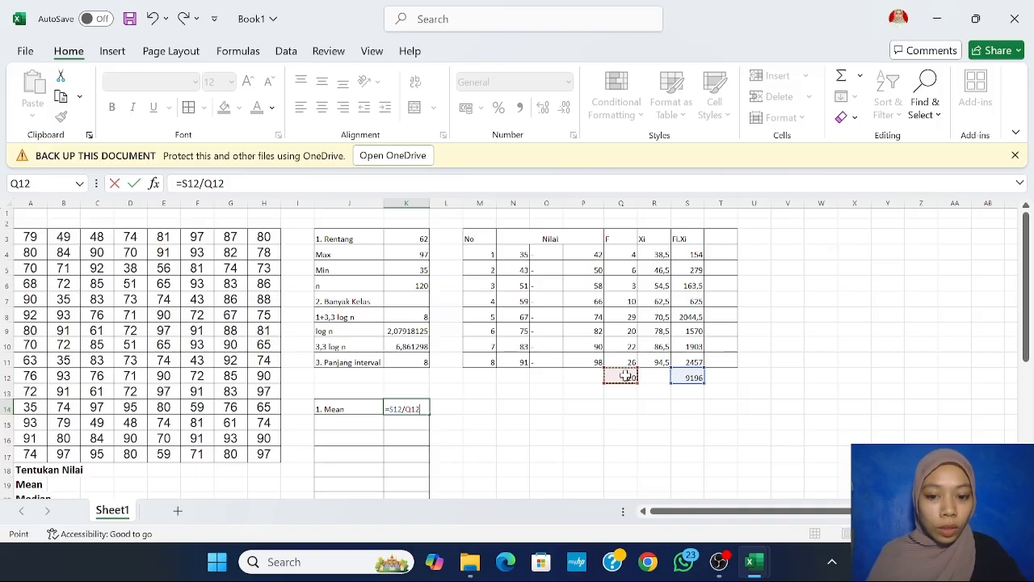
key("Return")
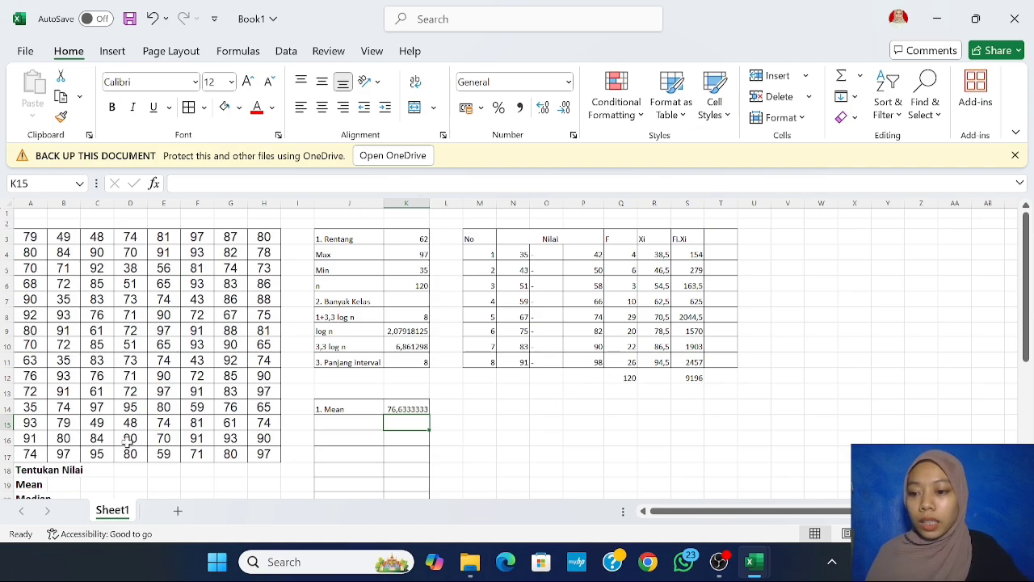
Step: Enter the label "2. Median" in cell J15, below the mean label
left_click(368, 421)
type("2.")
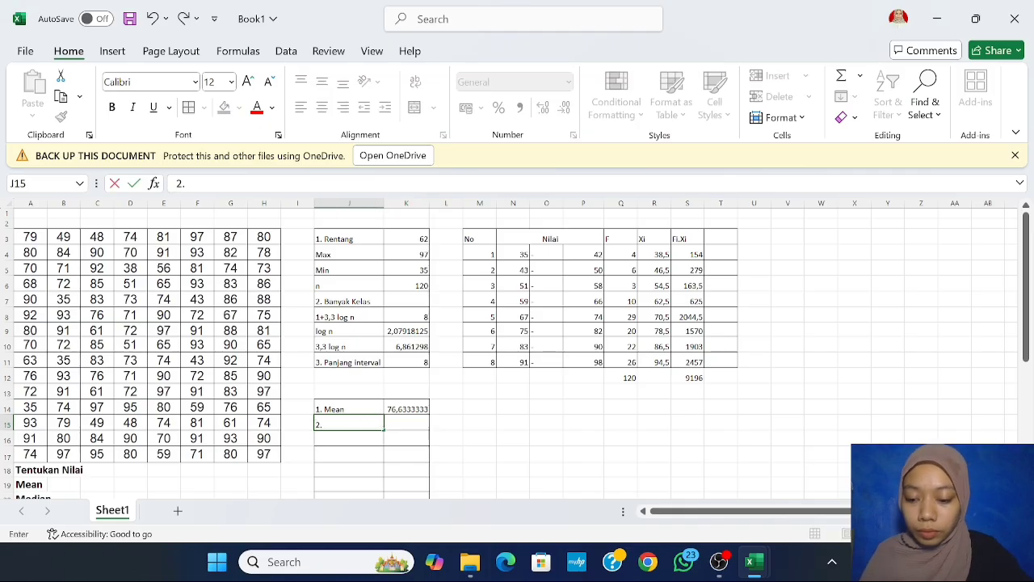
type(" Me")
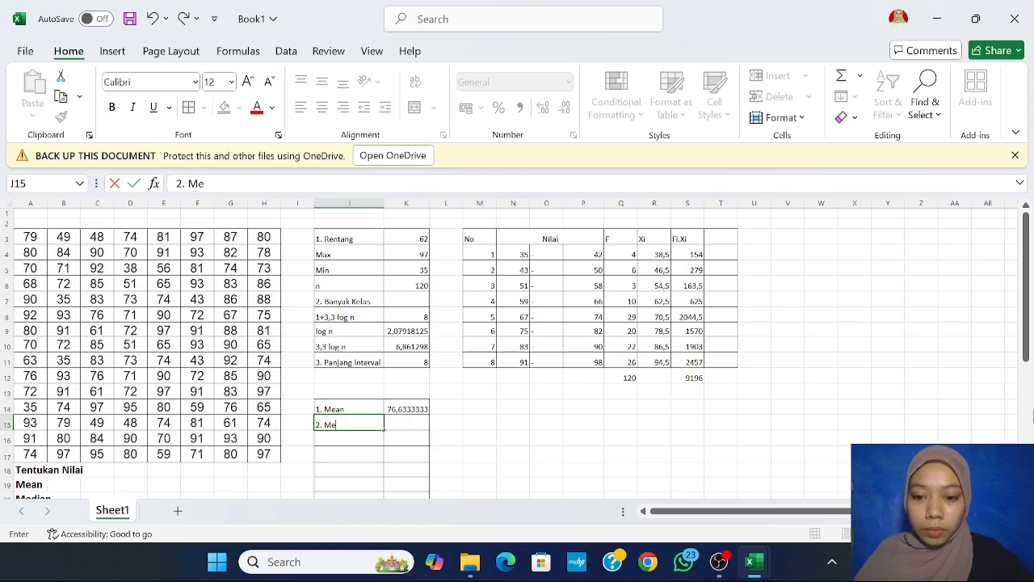
type("eddian")
key("Tab")
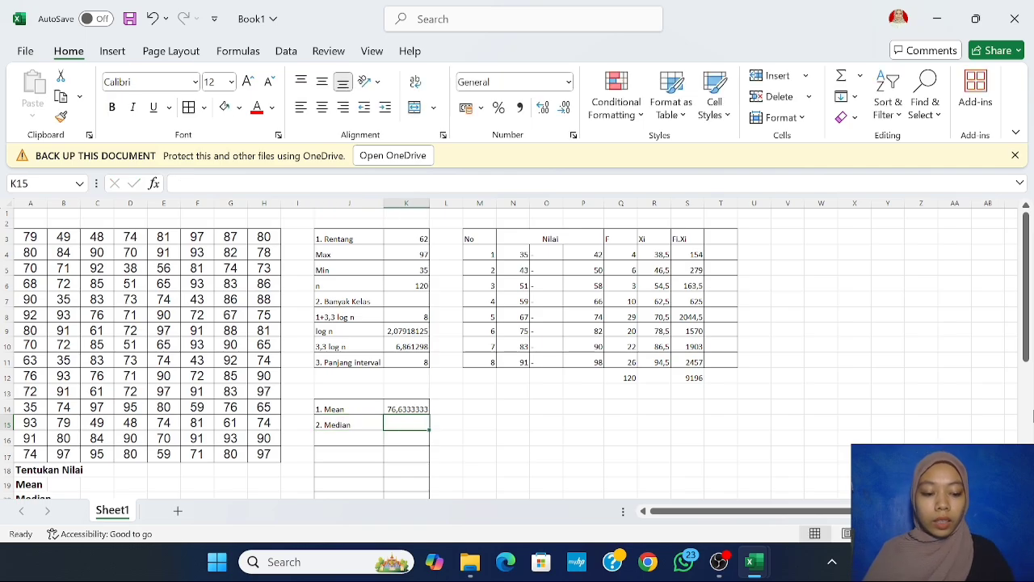
Step: List the median components "1/2n", "jf", "F", "P" and "L0" in cells J16 to J20
key("Down")
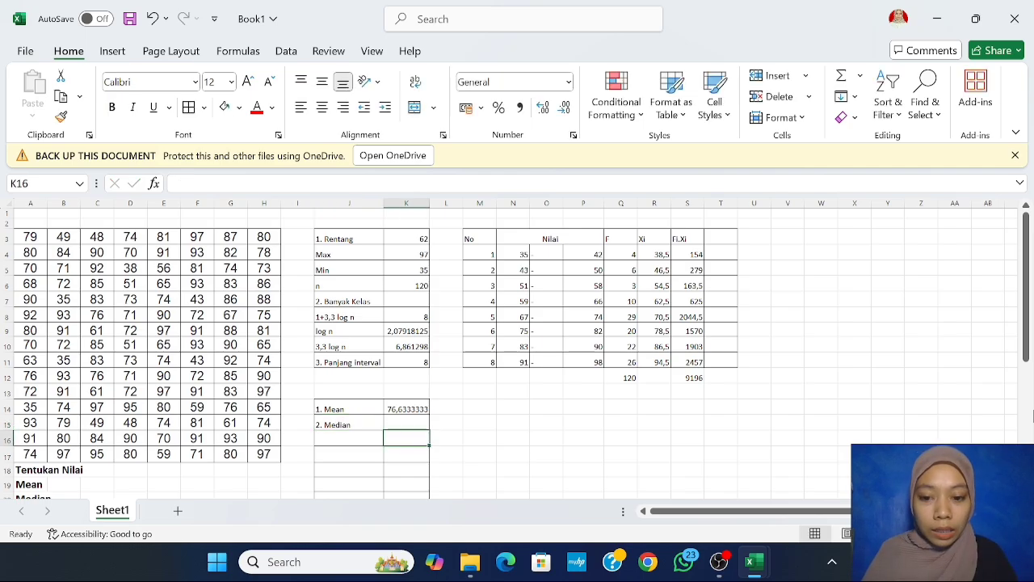
key("Left")
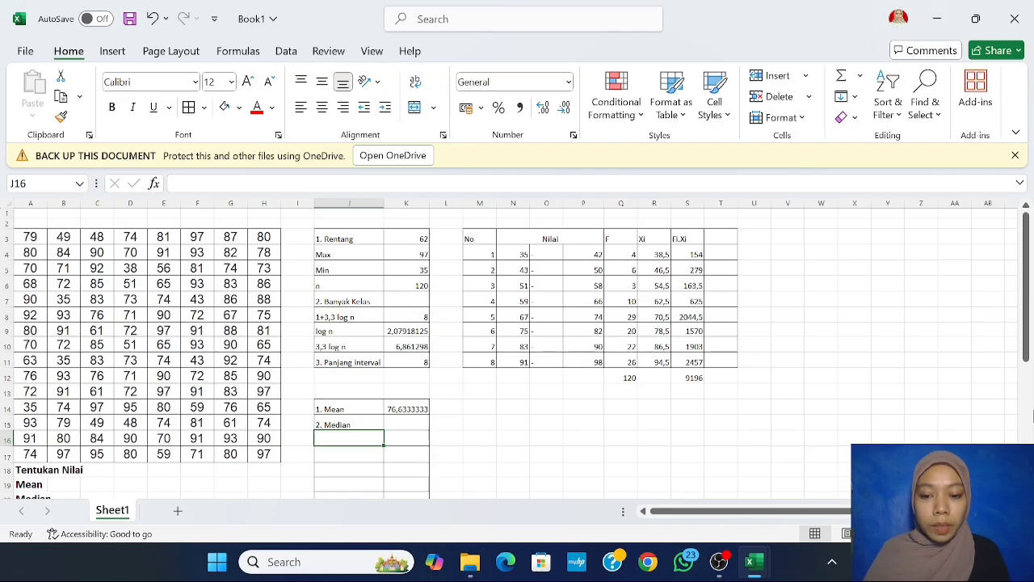
type("1")
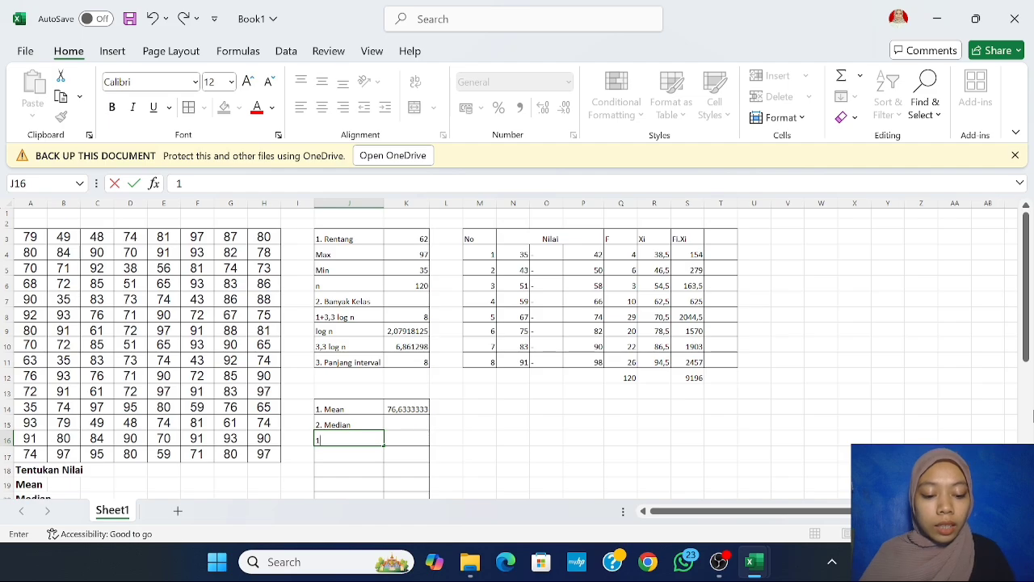
type("/2n")
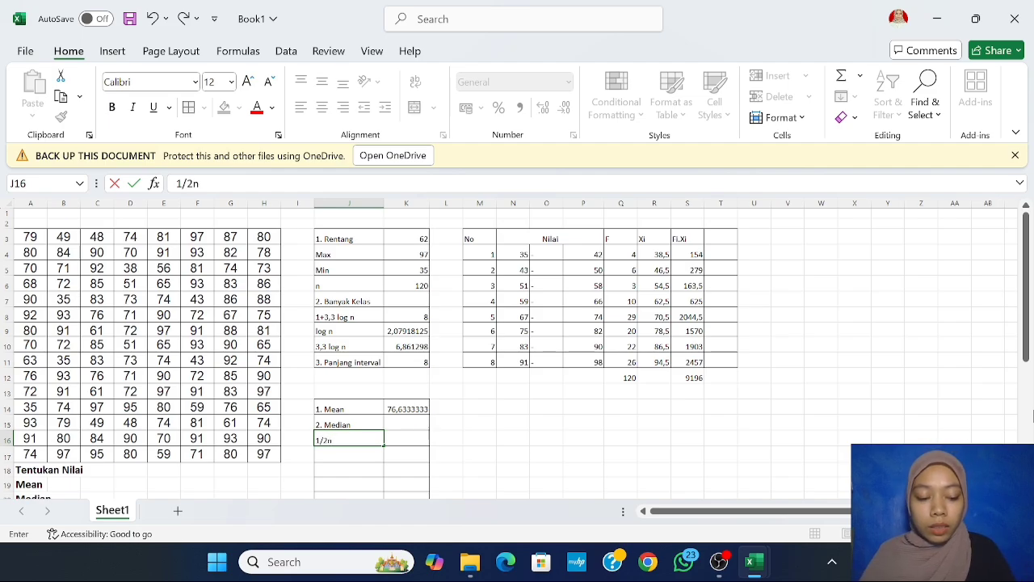
key("Return")
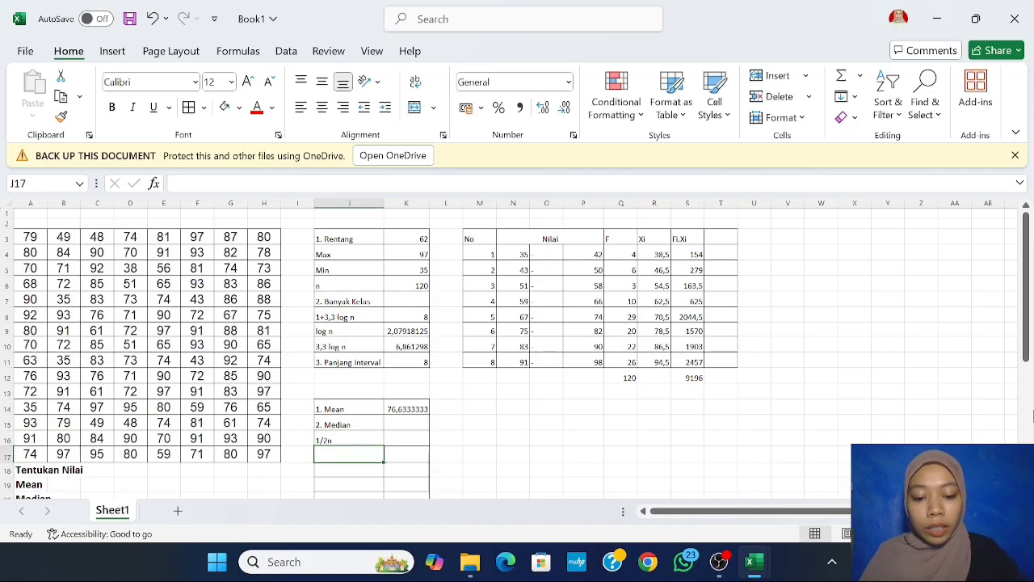
type("jf")
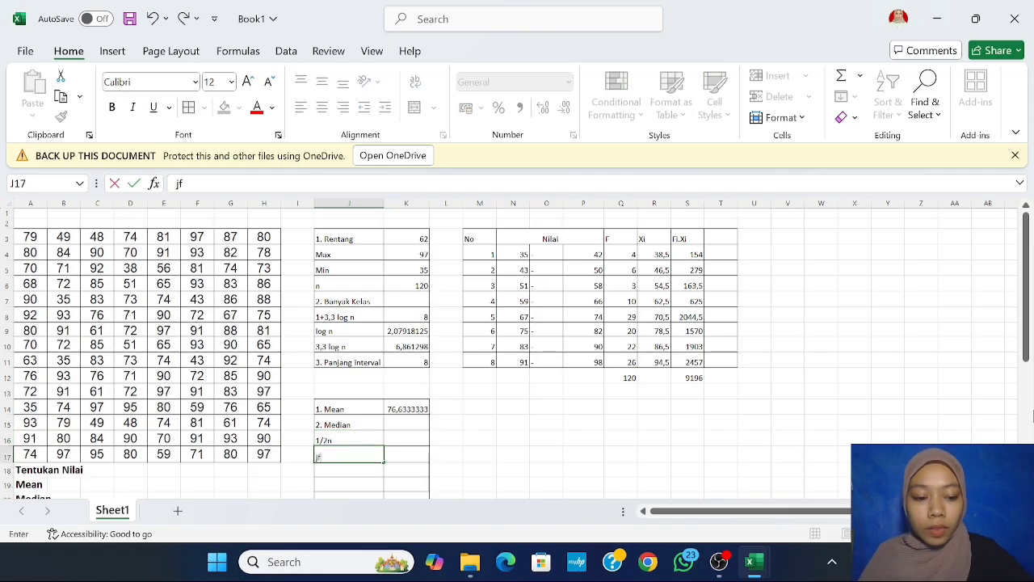
key("Return")
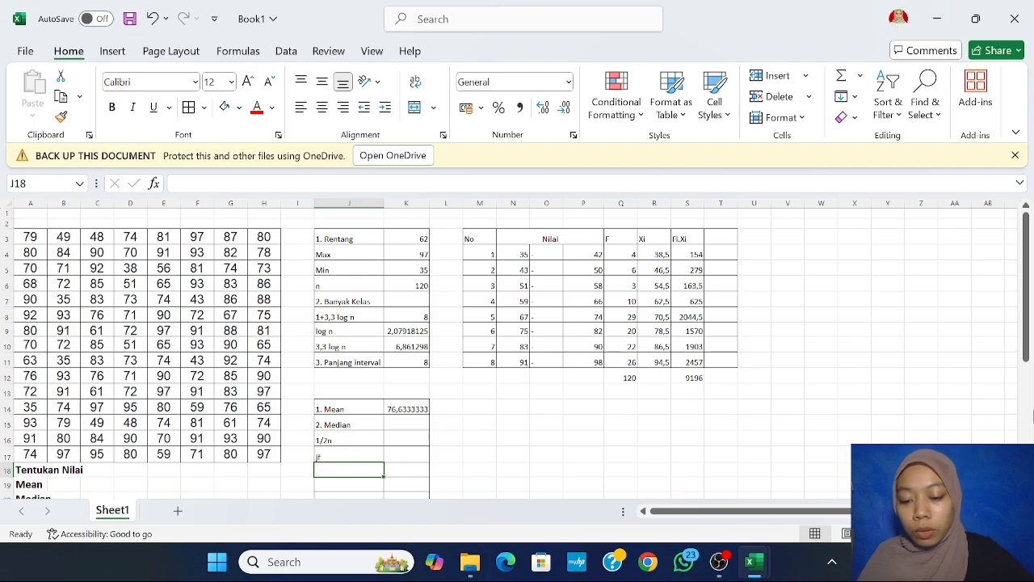
type("F")
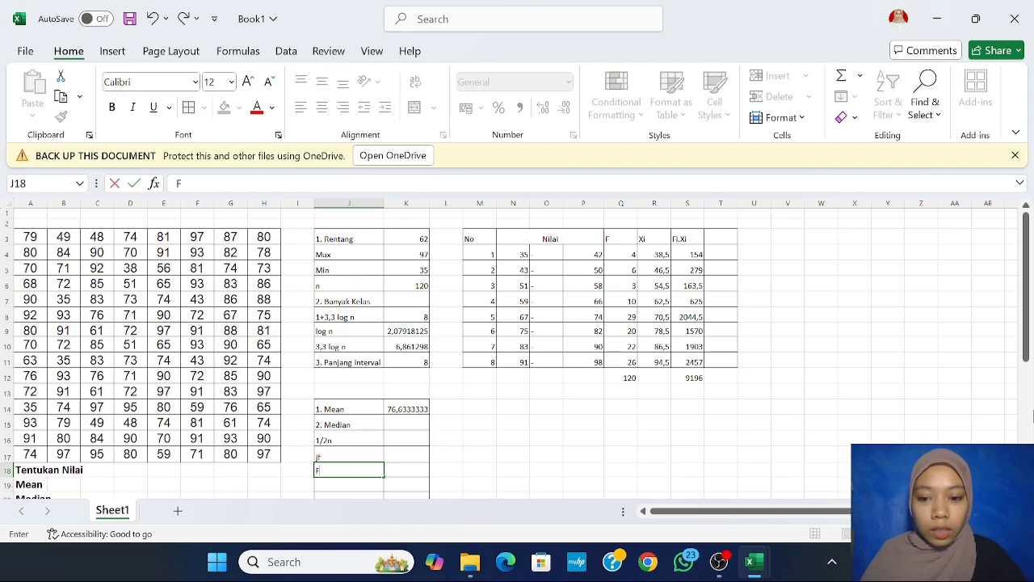
key("Return")
type("P")
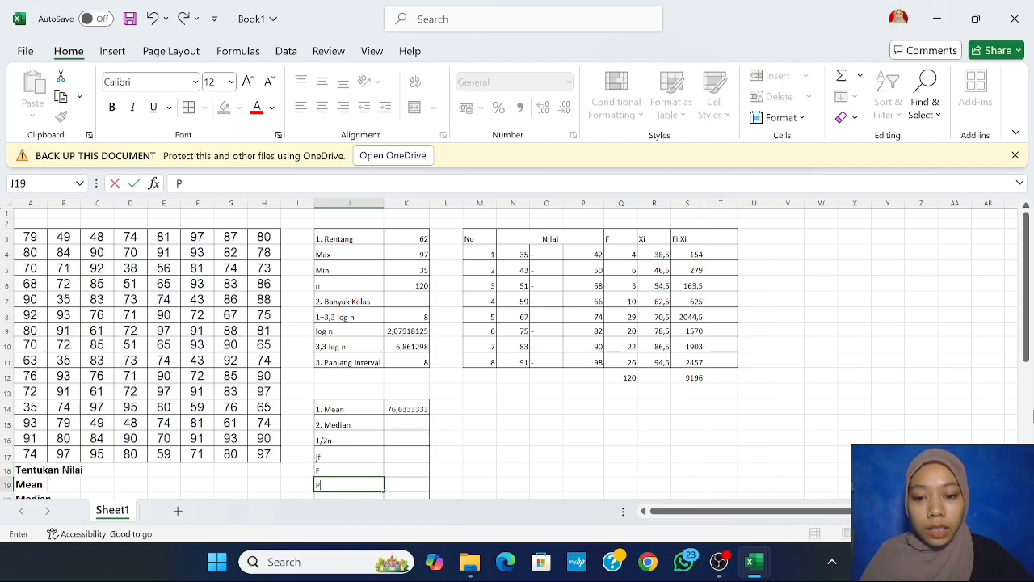
key("Return")
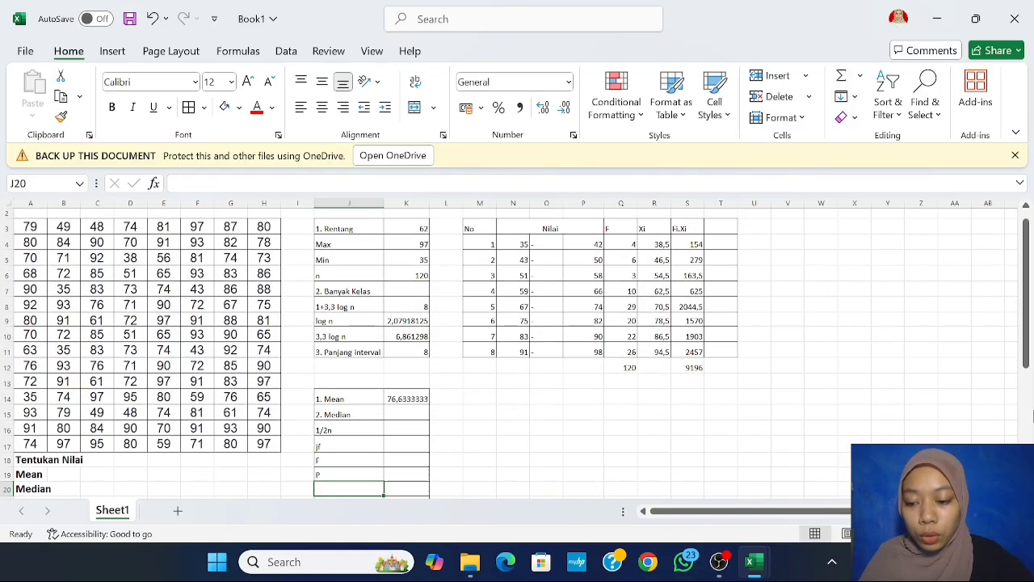
type("LO")
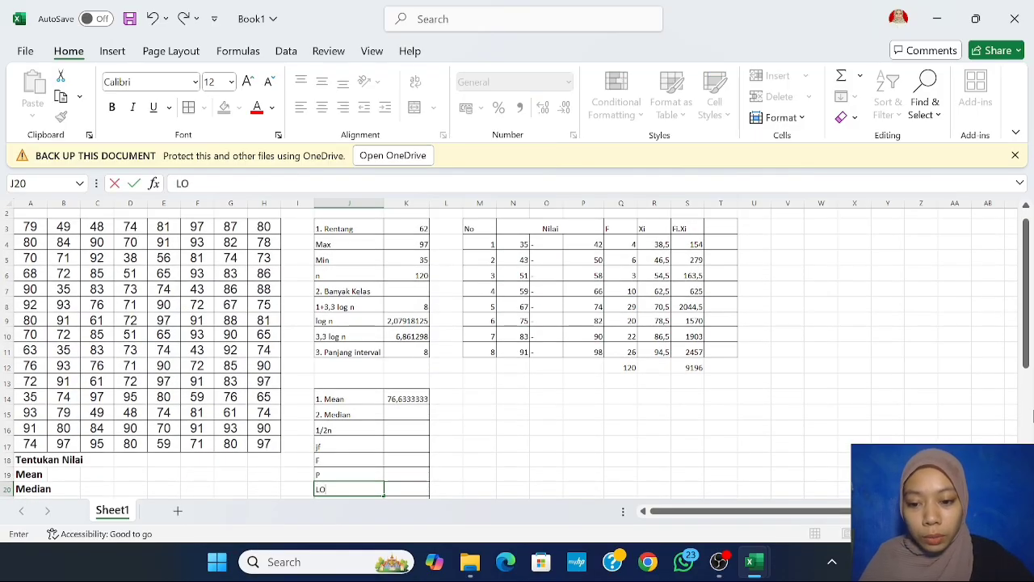
key("BackSpace")
type("0")
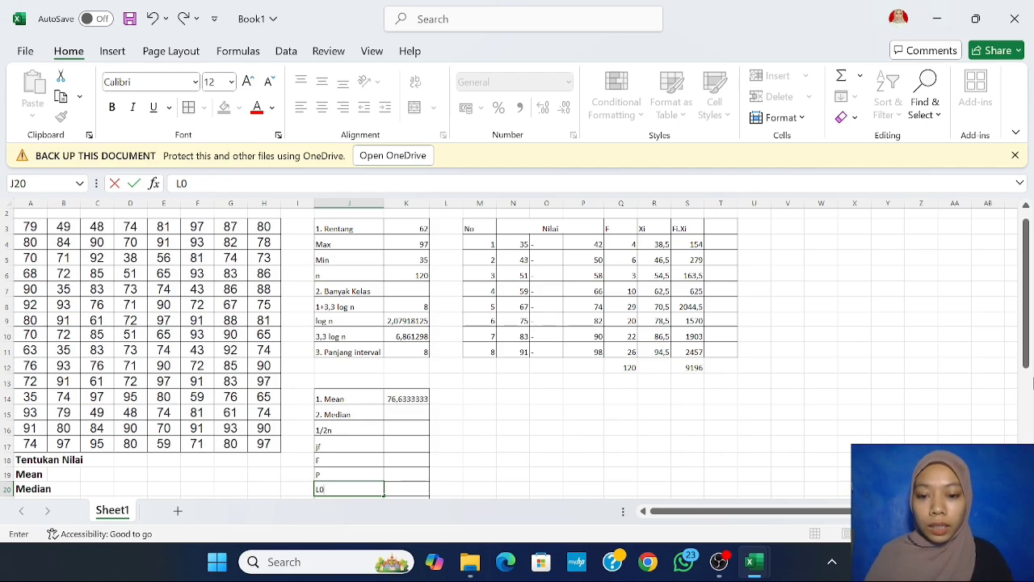
Step: Calculate half the number of data values in cell K16 with the formula =1/2*K6
left_click(400, 427)
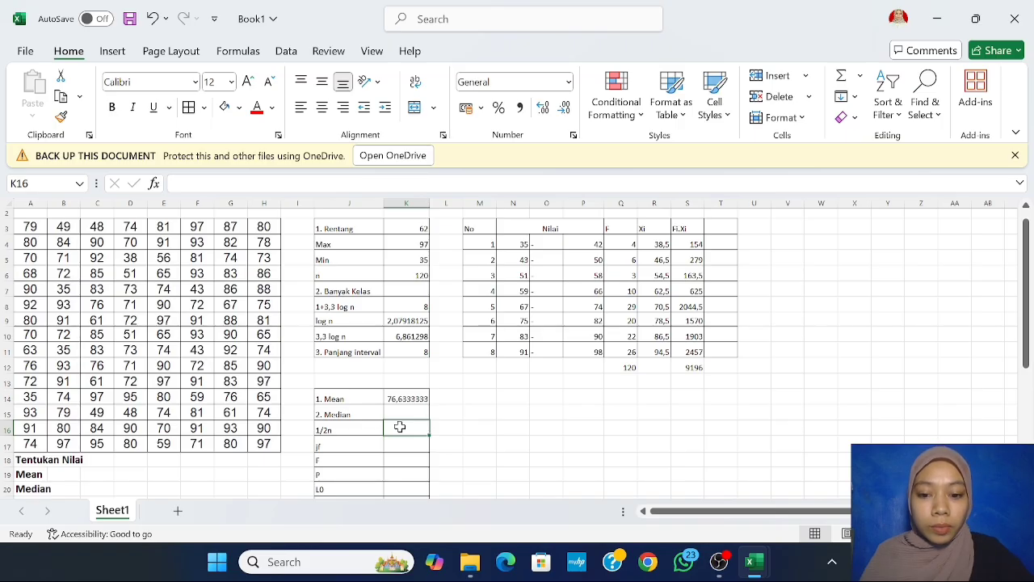
type("=")
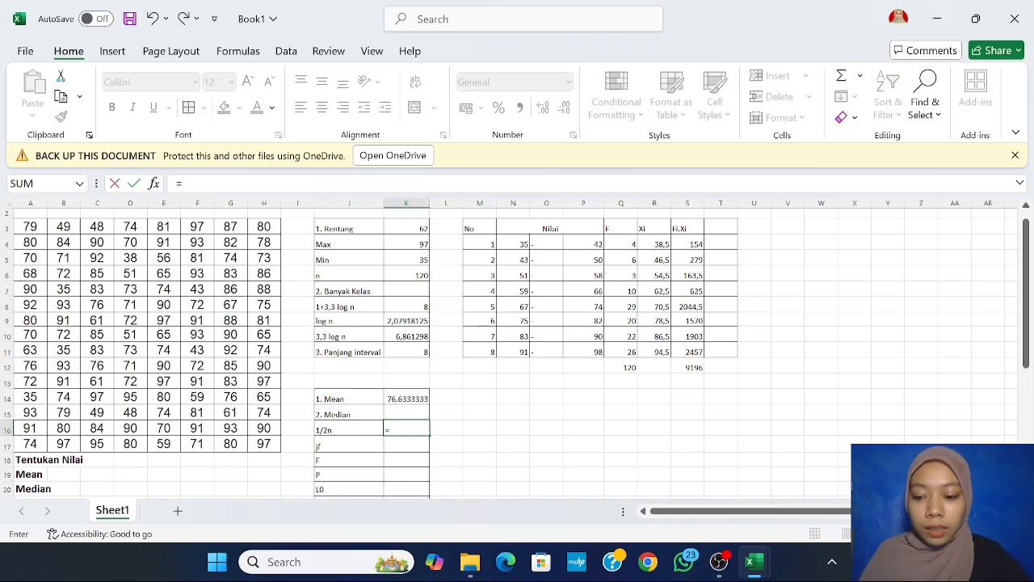
type("1/2")
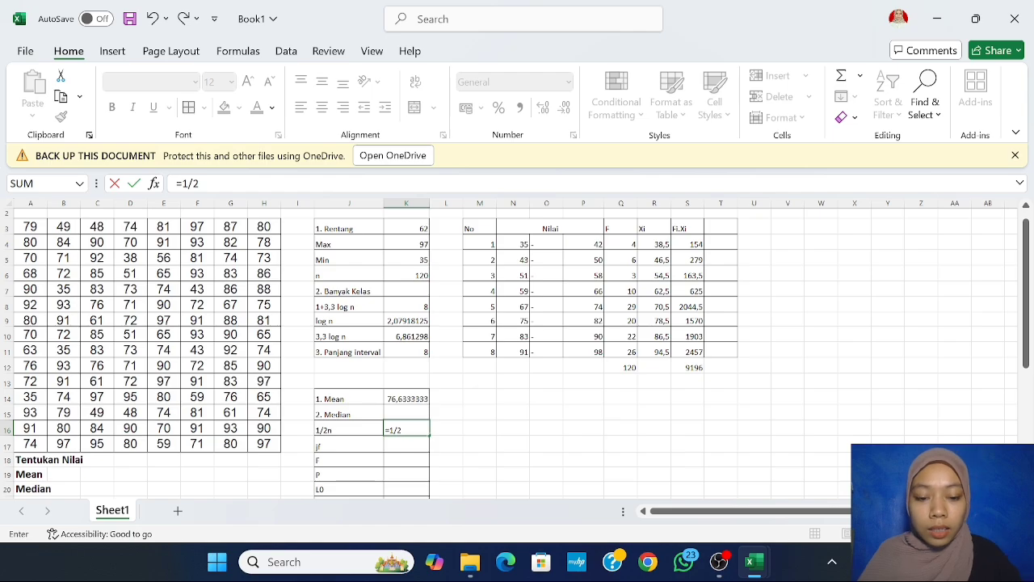
type("*")
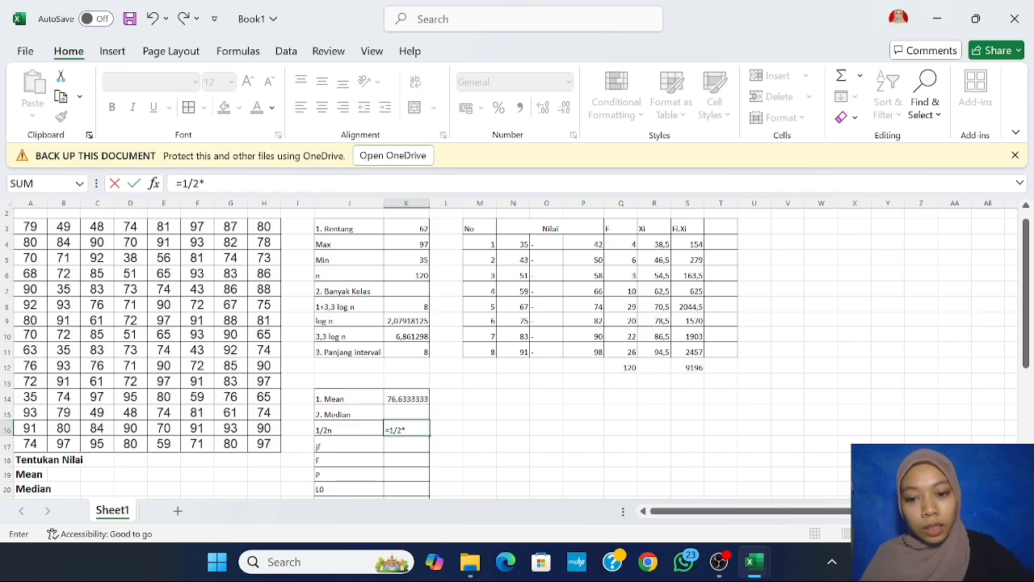
left_click(393, 275)
key("Return")
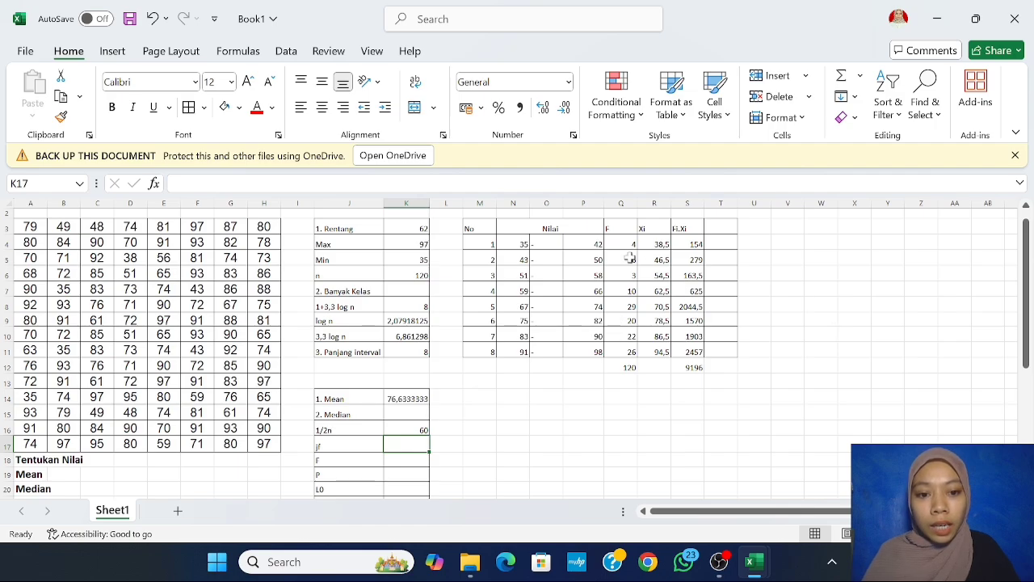
Step: Enter the cumulative frequency header "JF" in cell T3, beside the Fi.Xi column
left_click(720, 228)
type("J")
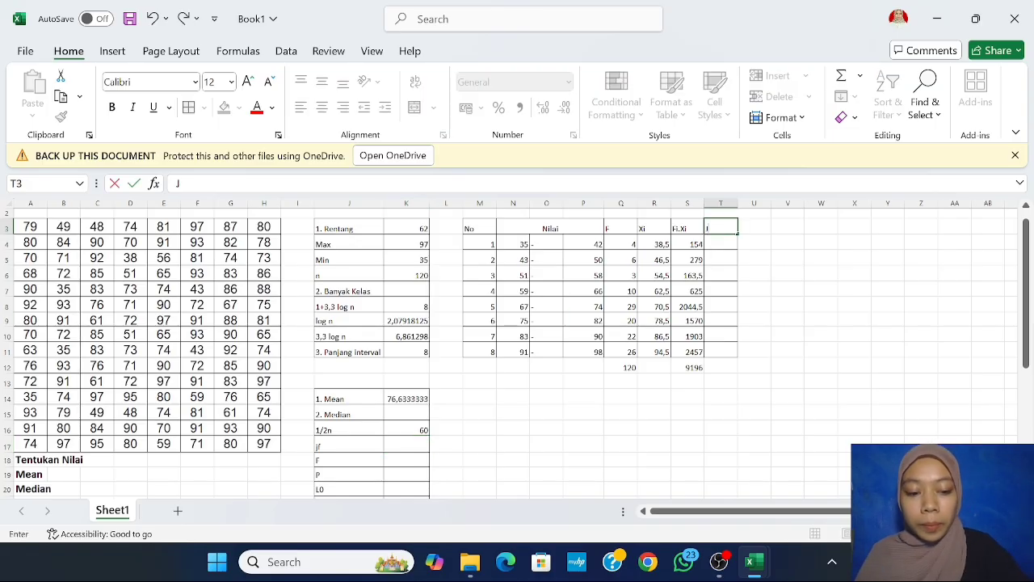
key("BackSpace")
type("jf")
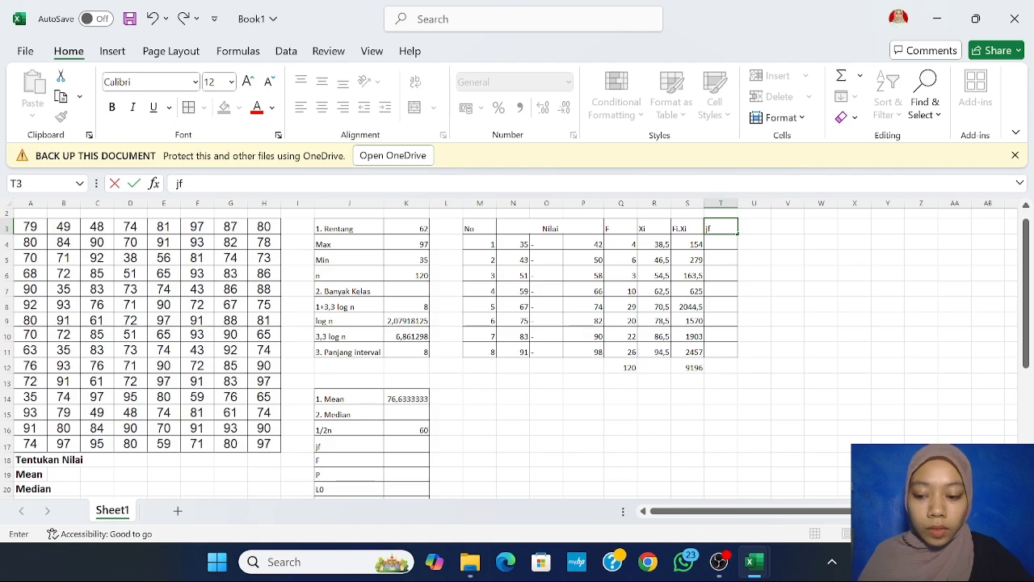
type("f")
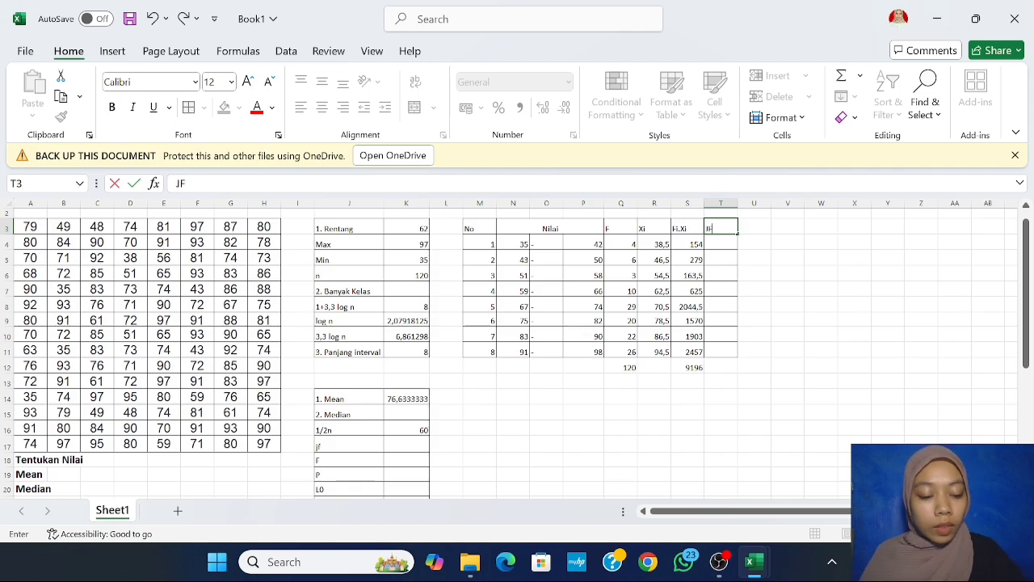
key("Return")
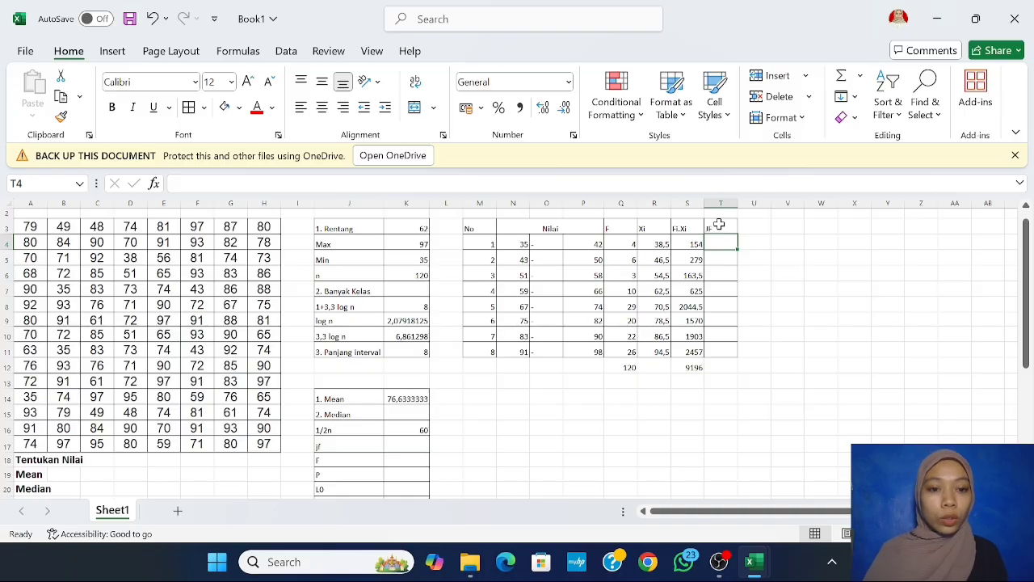
Step: Start the cumulative frequencies with 4 in cell T4 and the formula =T4+Q5 in cell T5
type("4")
key("Return")
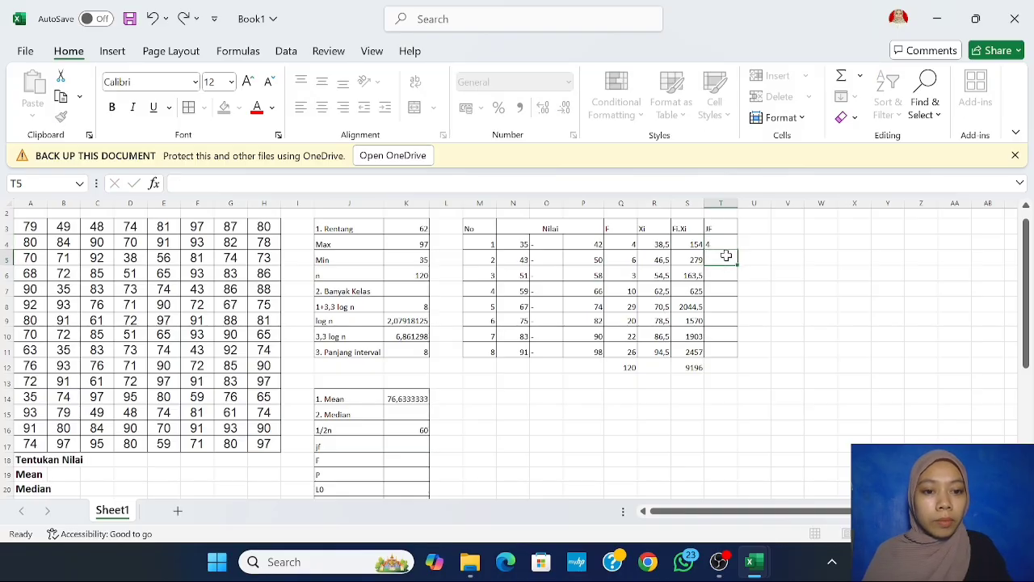
type("=")
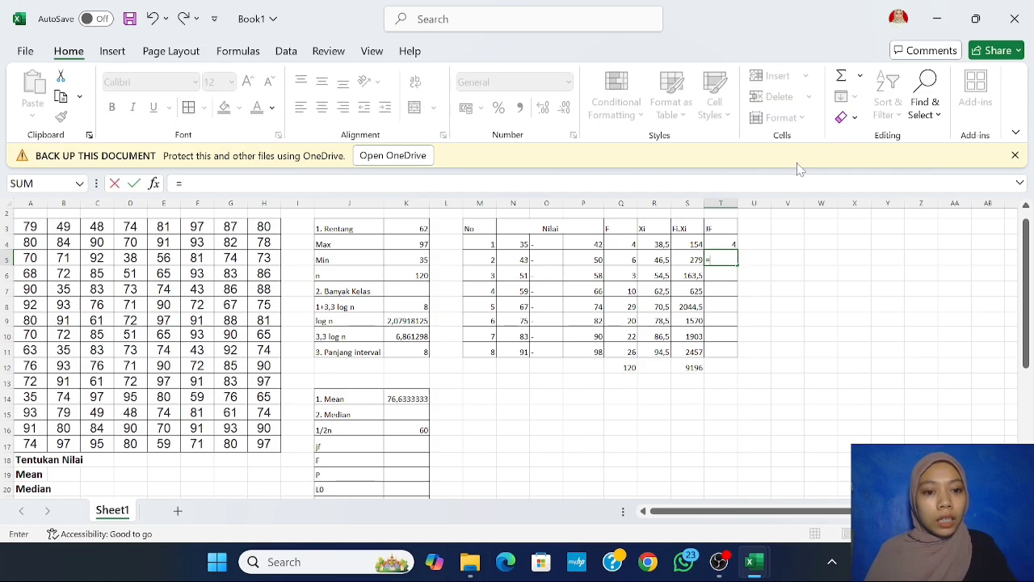
left_click(733, 243)
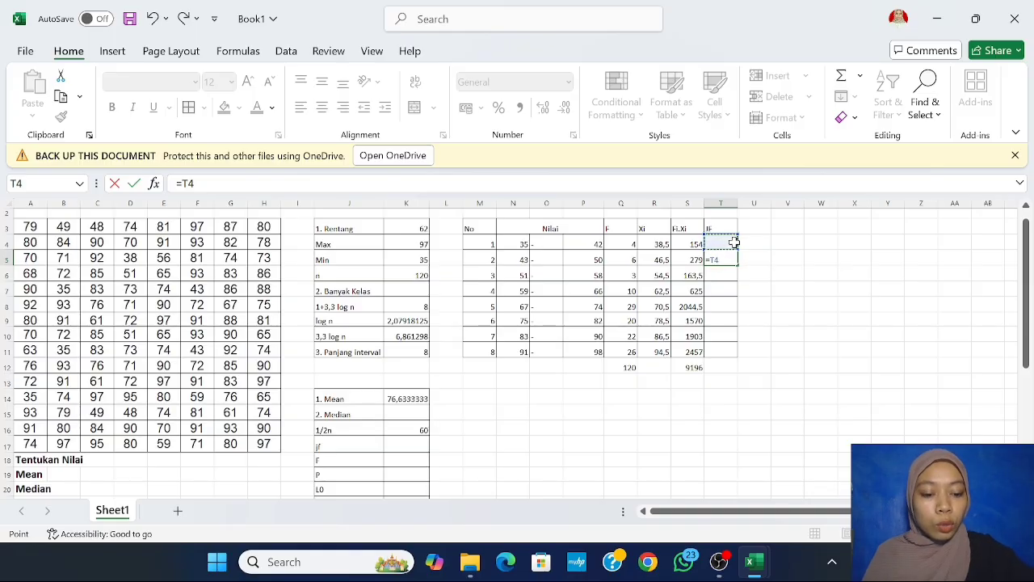
type("+")
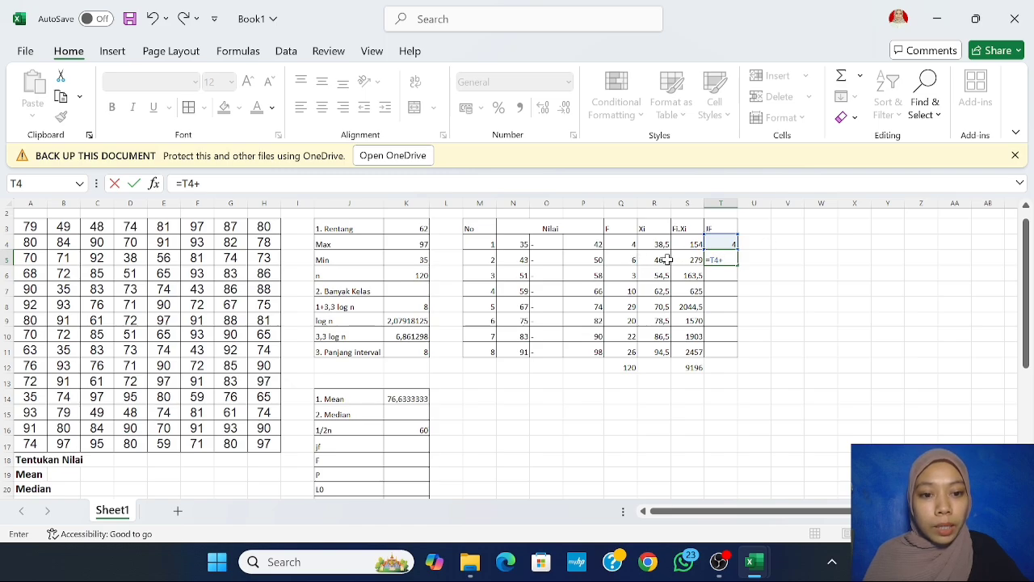
left_click(631, 260)
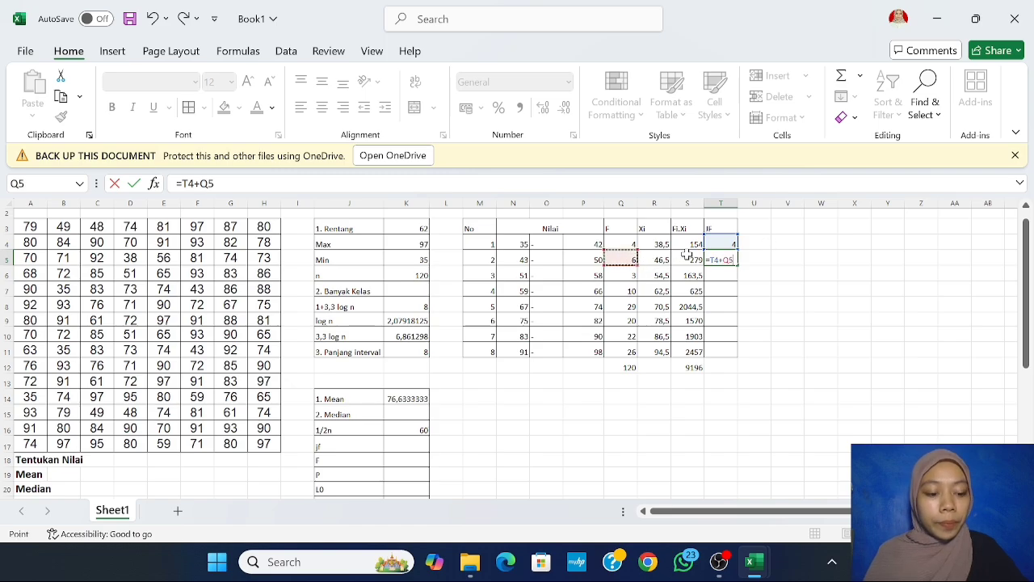
key("Return")
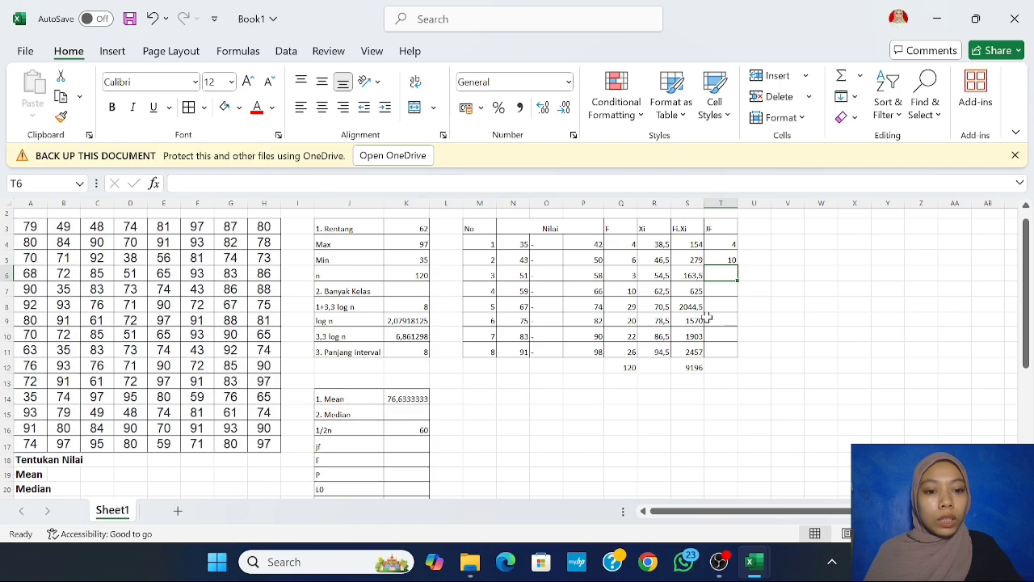
Step: Fill the cumulative frequency formula from cell T5 down to T11
left_click(727, 261)
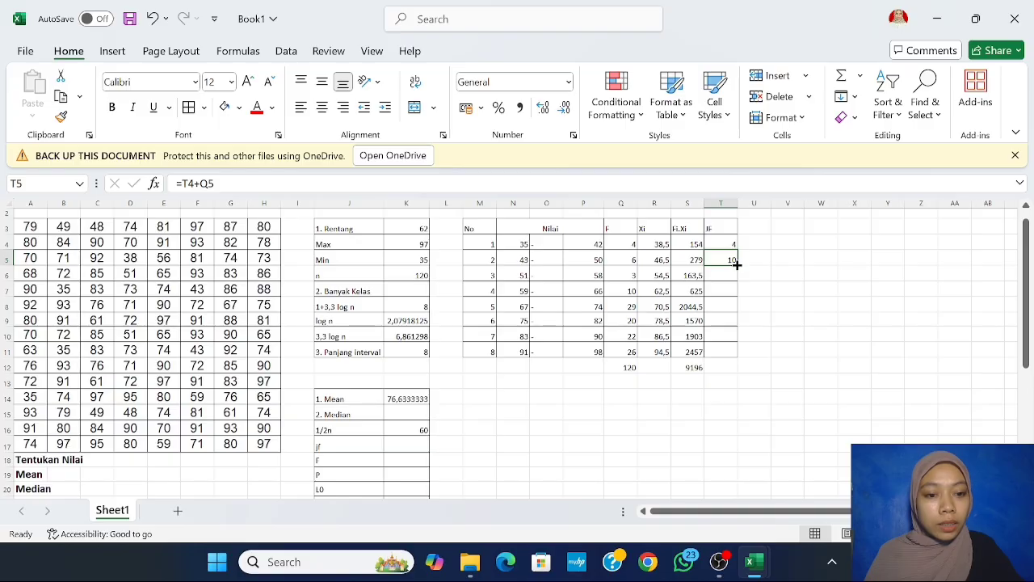
left_click_drag(737, 264, 739, 357)
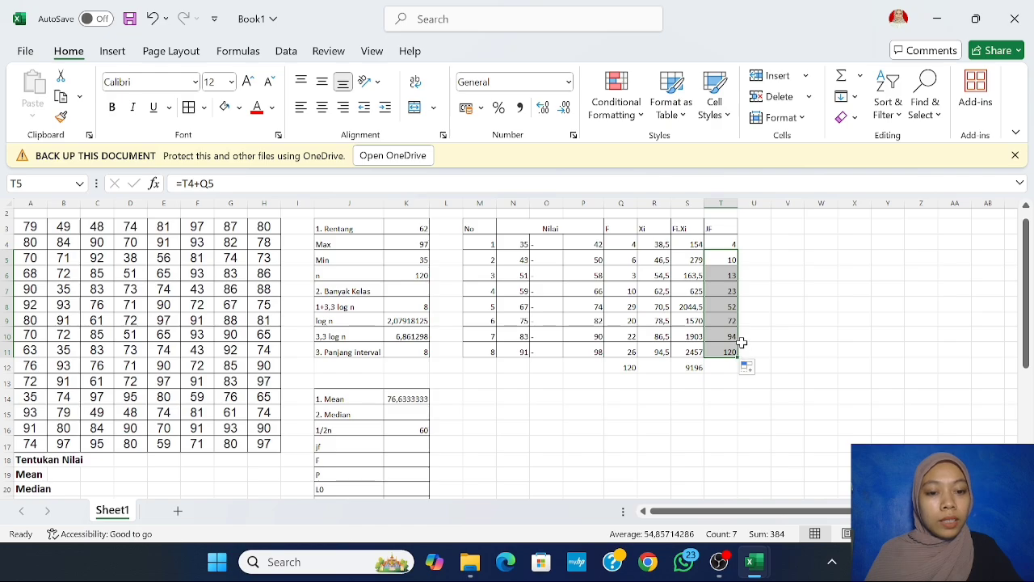
left_click(716, 381)
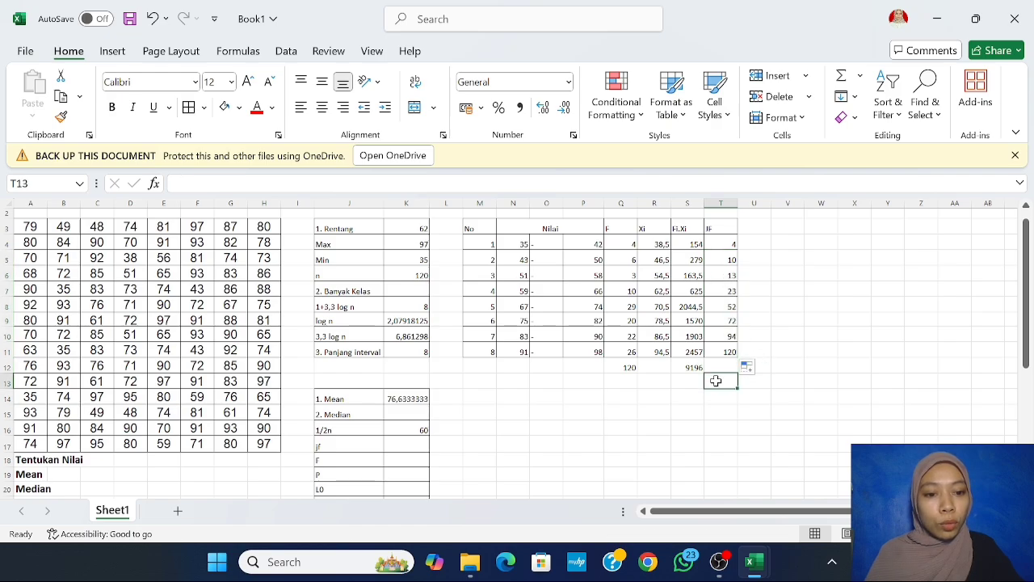
left_click(728, 350)
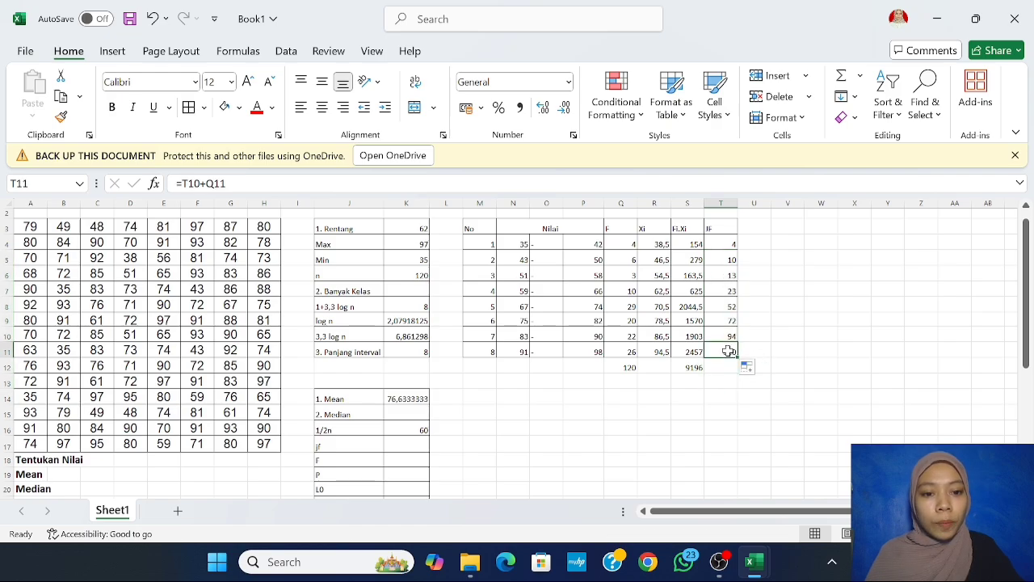
Step: Shade the cumulative frequency cells T9 and T8, on either side of the 1/2n value, with a dark gold fill
left_click(401, 276)
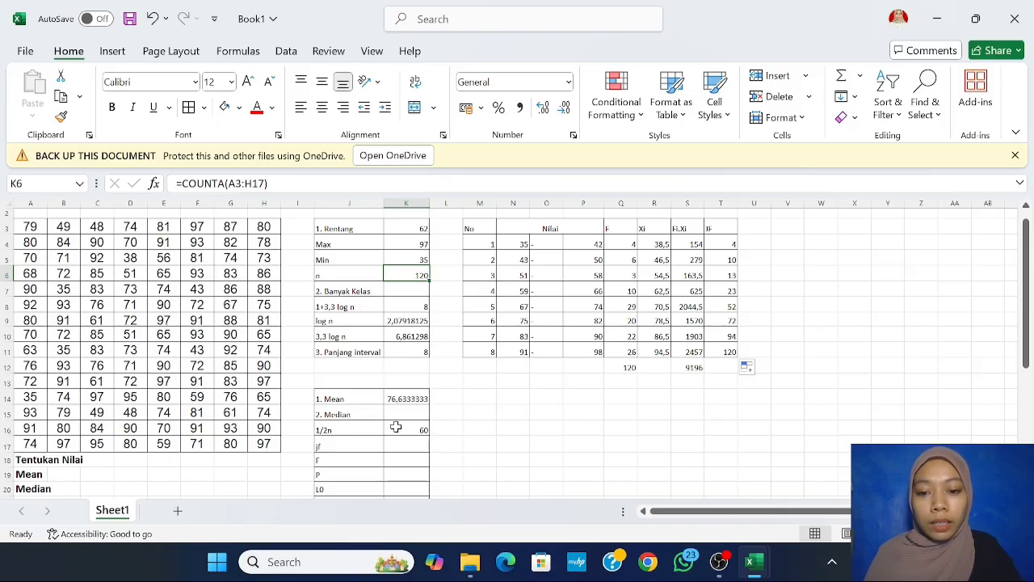
left_click(400, 428)
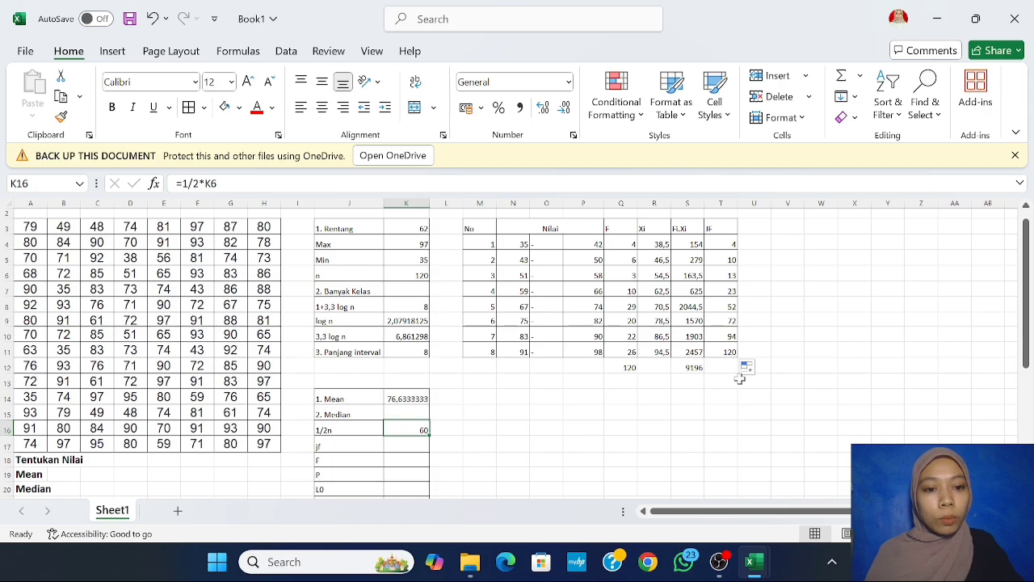
left_click(729, 321)
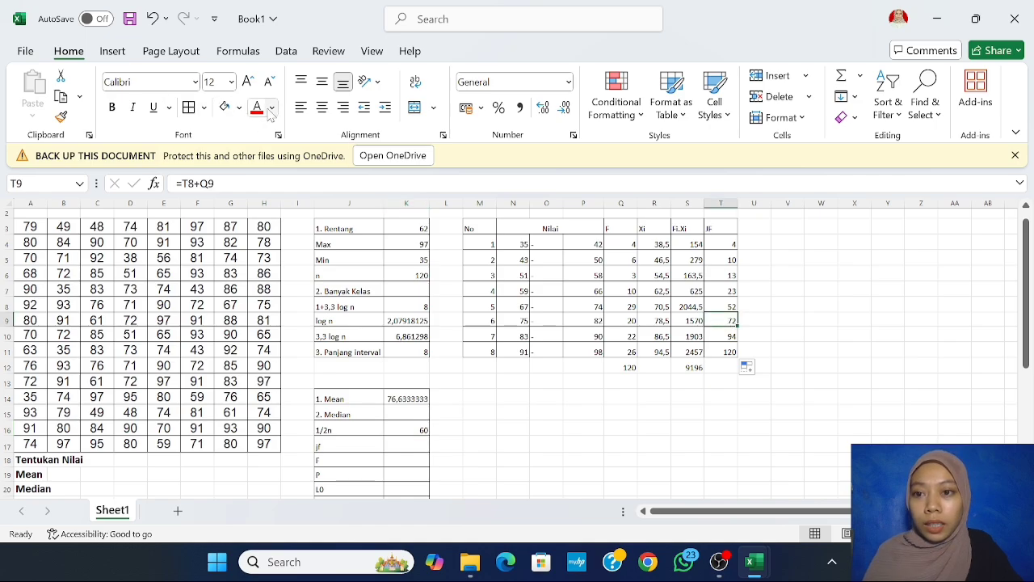
left_click(239, 108)
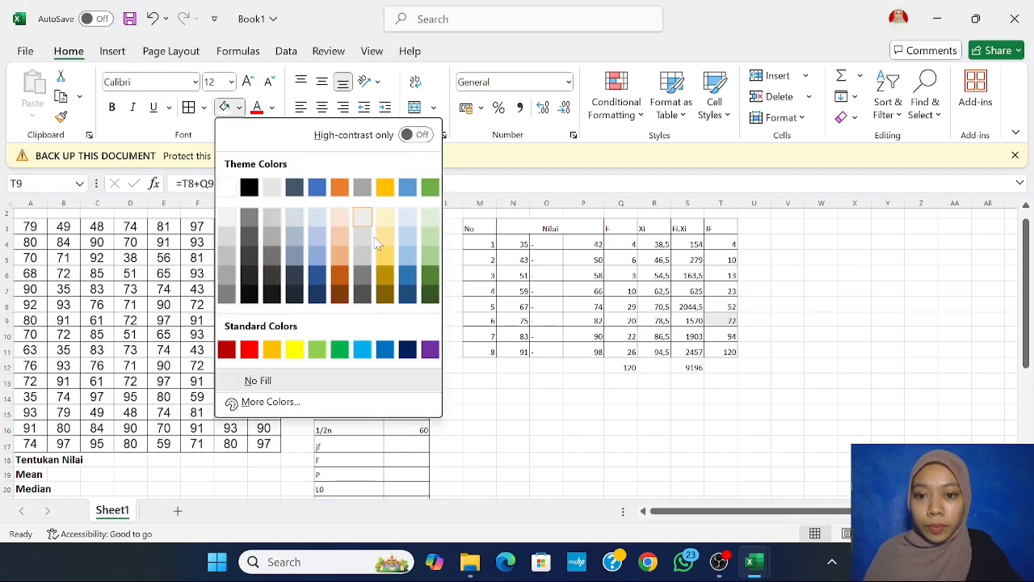
left_click(386, 274)
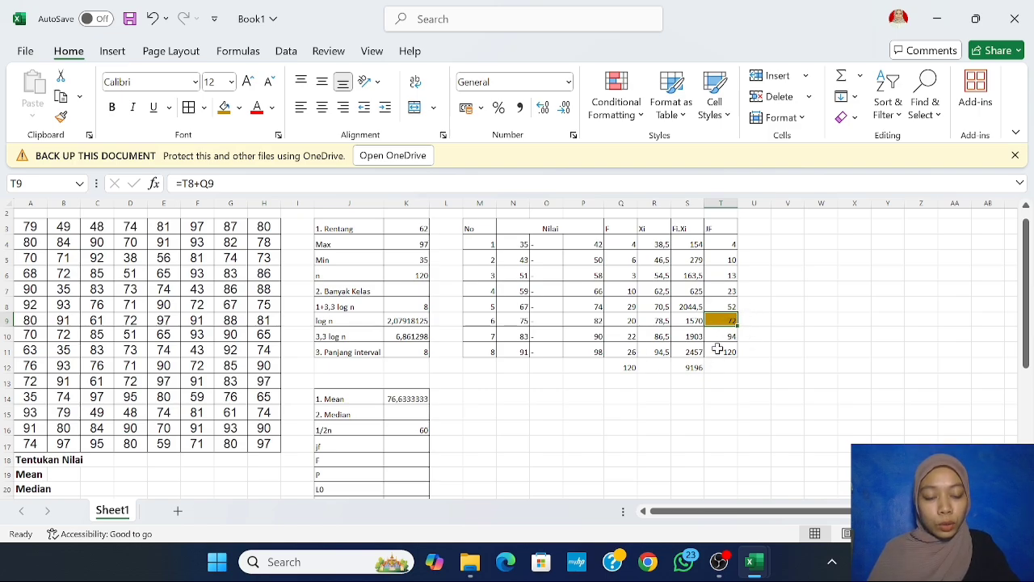
left_click(717, 304)
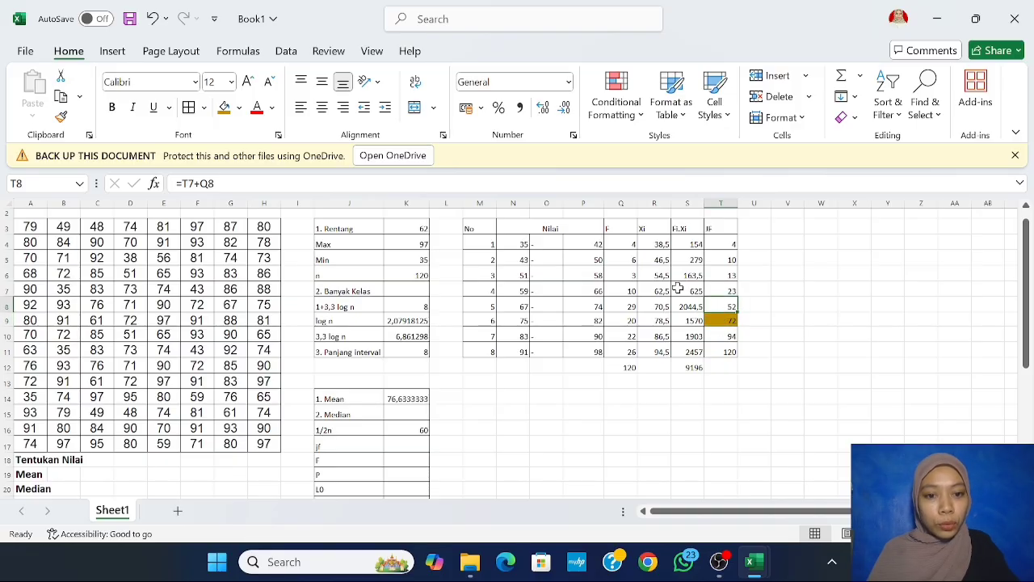
left_click(223, 107)
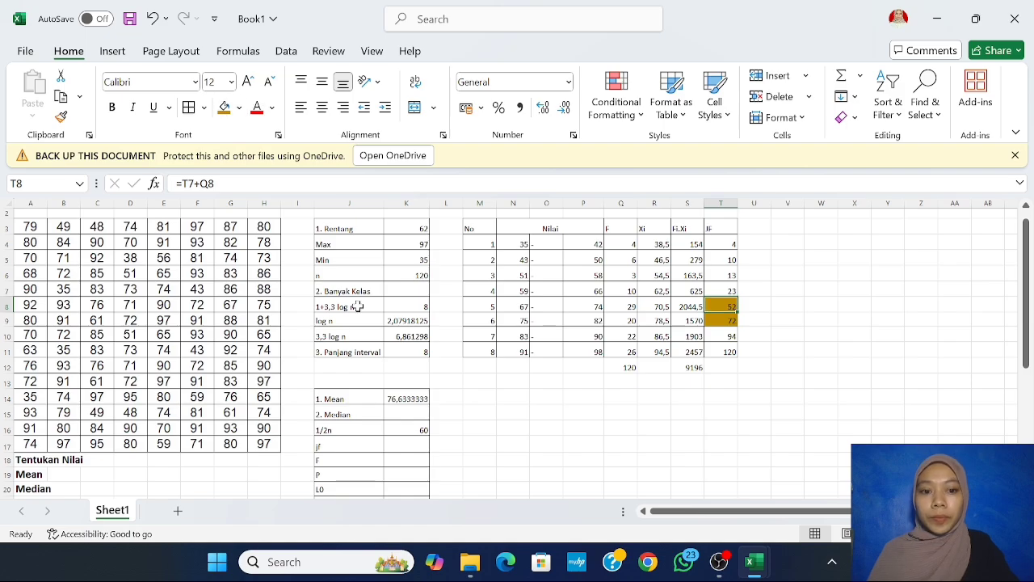
Step: Enter 52 as the jf value in cell K17
left_click(419, 445)
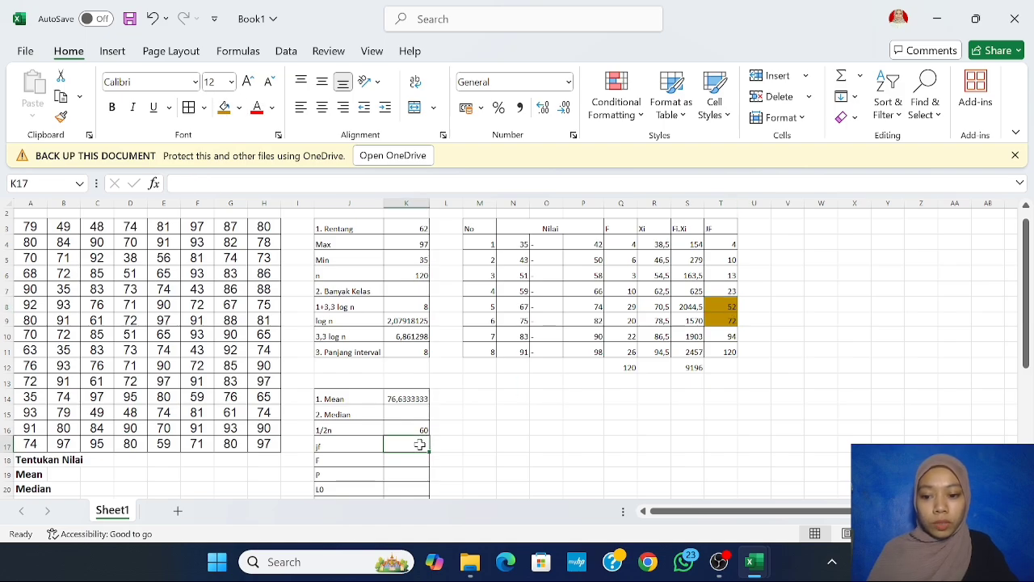
type("7")
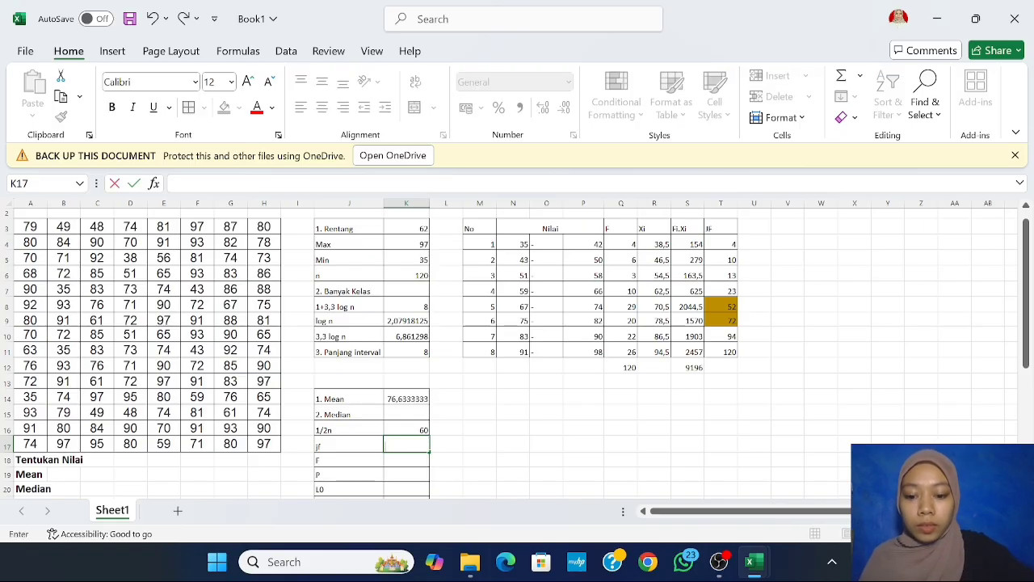
type("52")
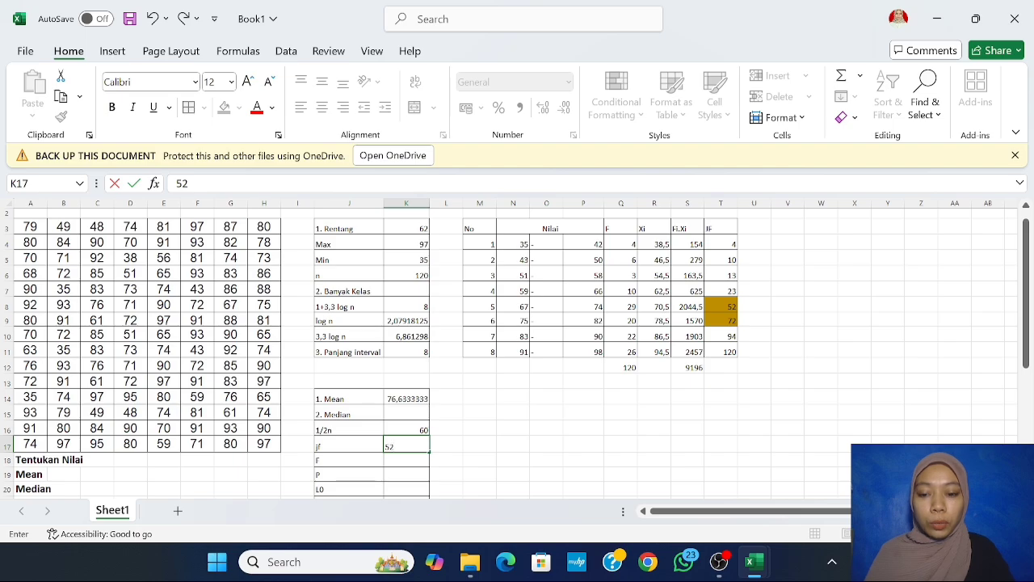
key("Return")
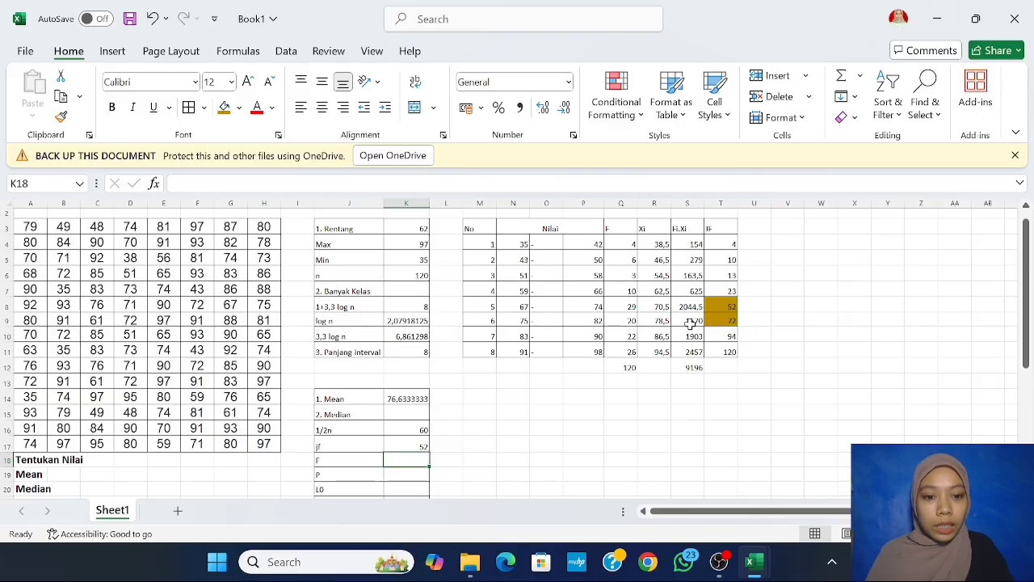
Step: Shade the median class frequency Q9 in the same dark gold, and enter 20 for F in K18 and 8 for P in K19
left_click(622, 324)
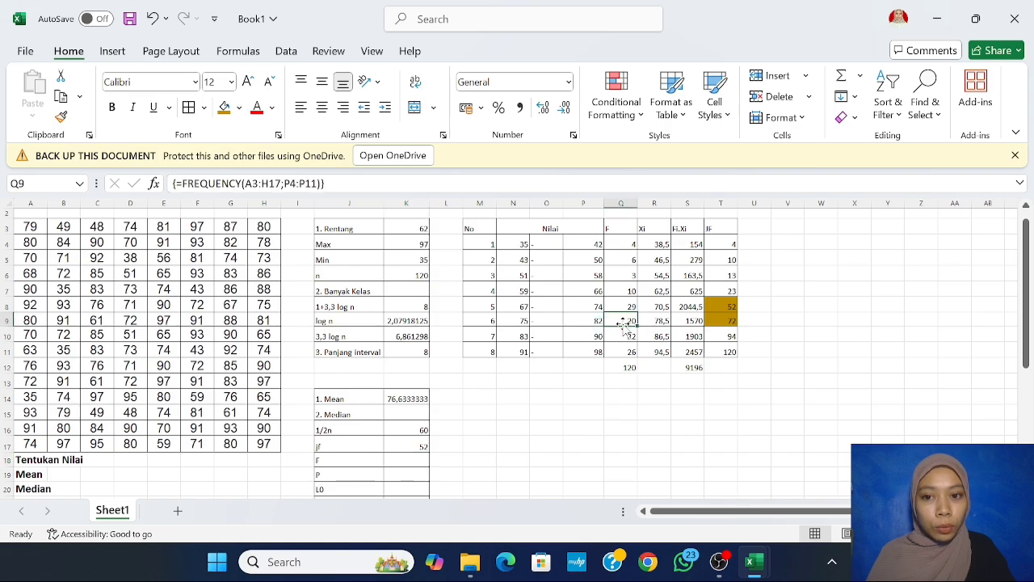
left_click(226, 111)
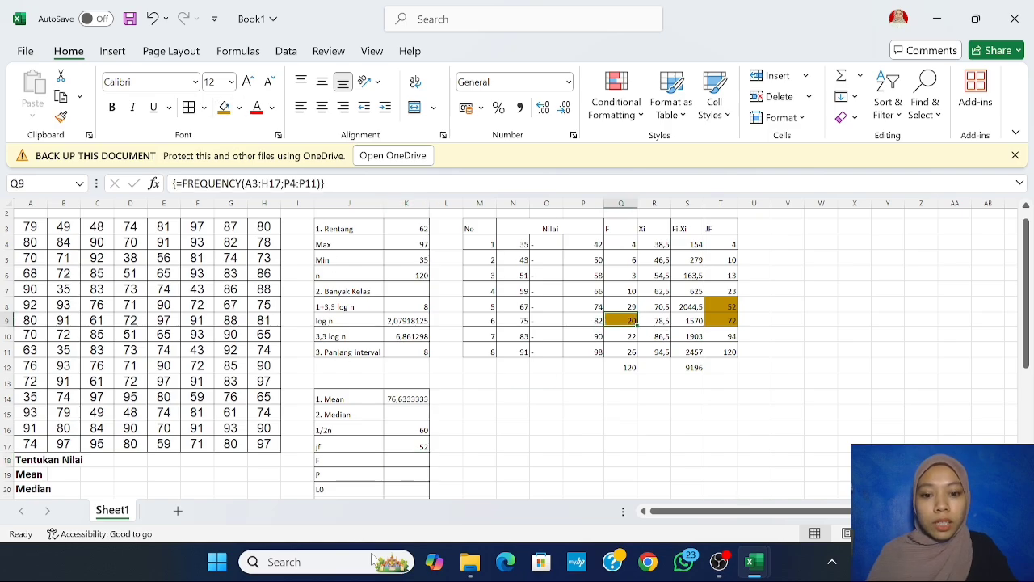
left_click(415, 460)
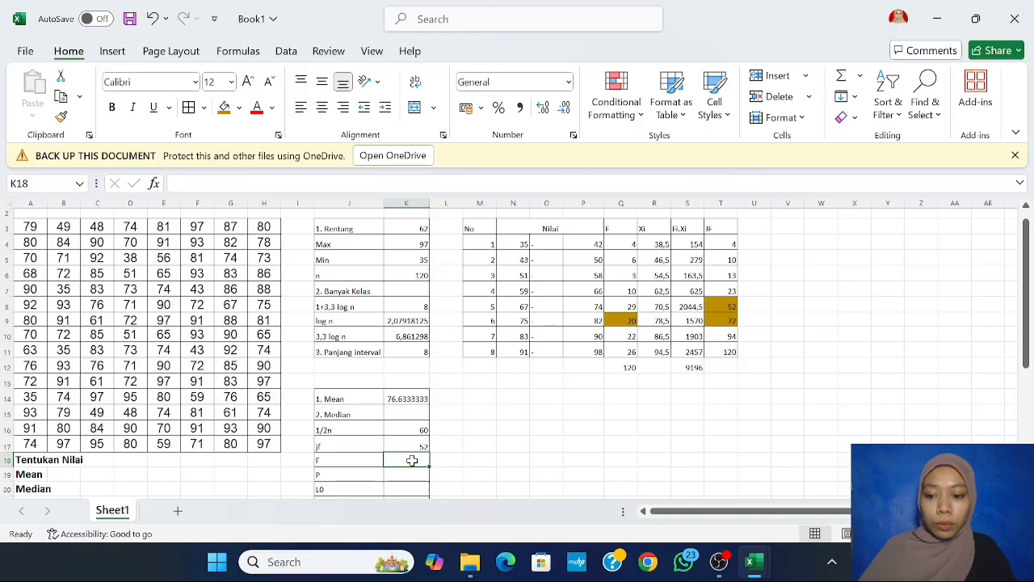
type("2")
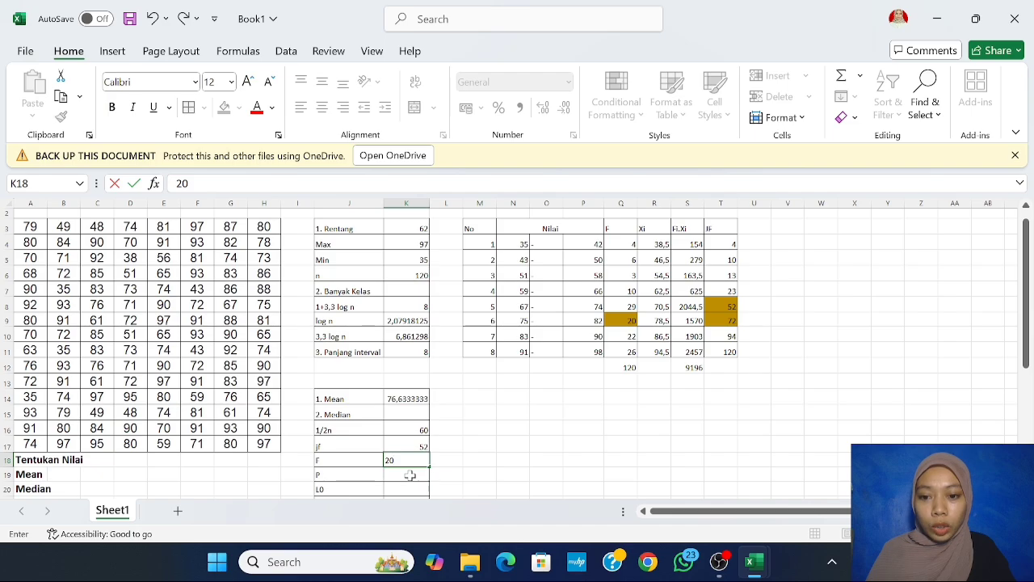
type("0")
key("Return")
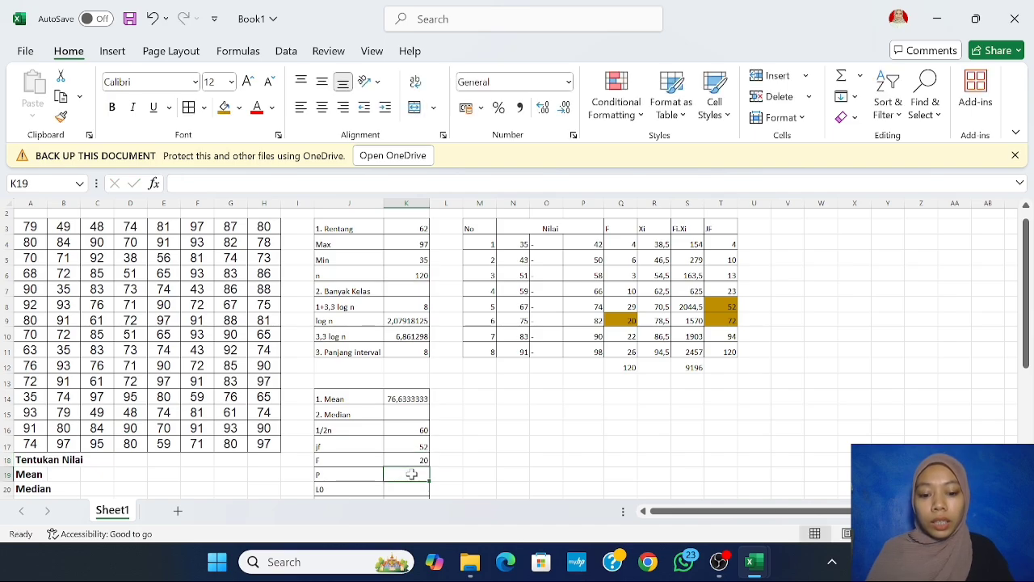
type("8")
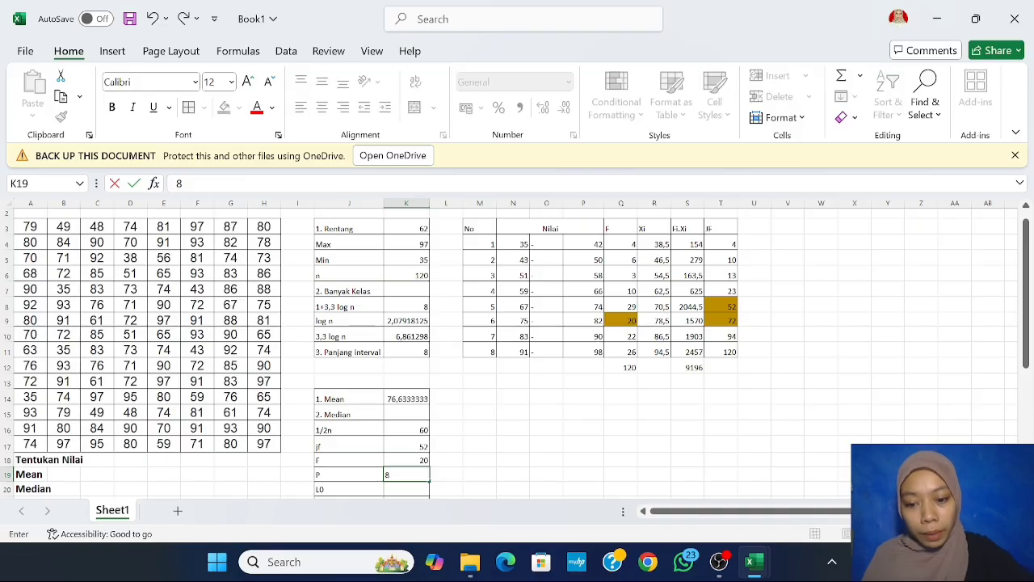
key("Return")
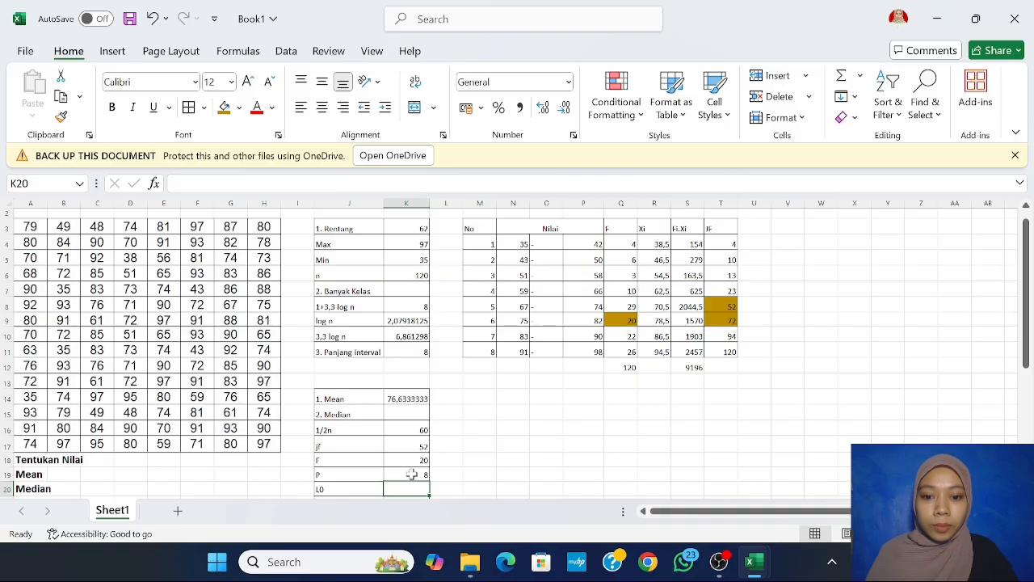
Step: Shade the median class lower limit N9 in dark gold and calculate L0 in cell K20 with the formula =N9-0,5
left_click(517, 321)
left_click(225, 111)
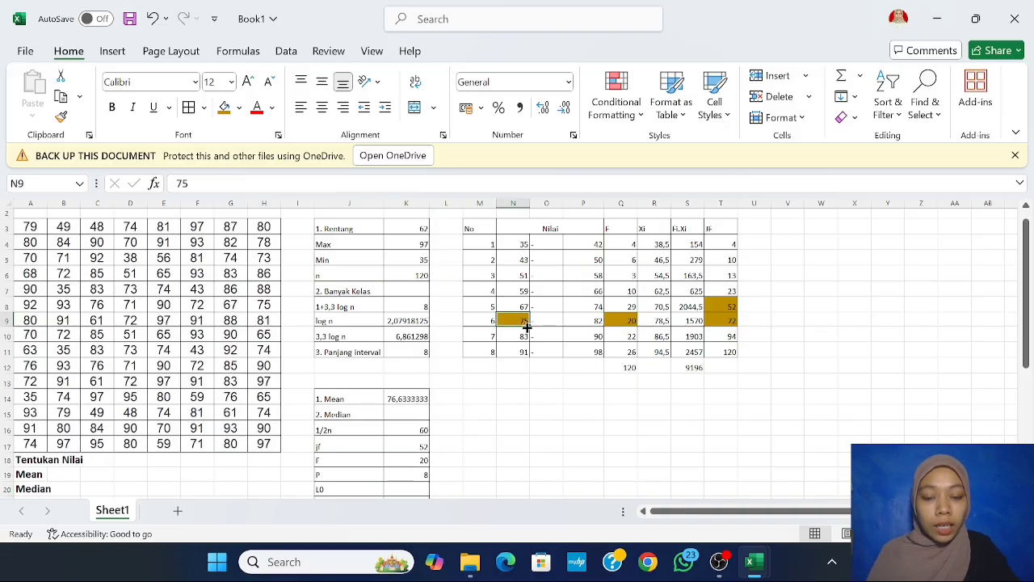
left_click(413, 489)
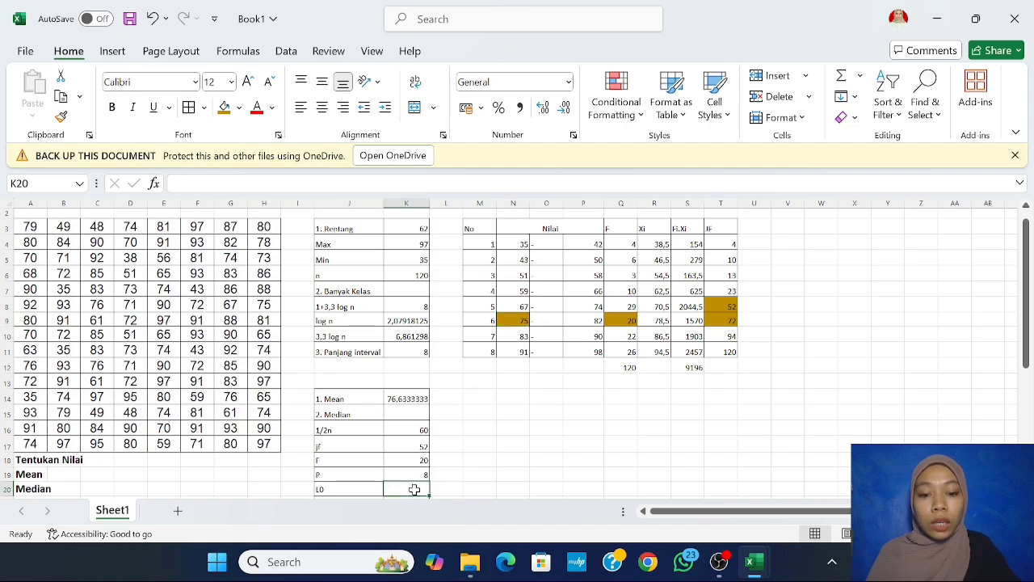
type("=")
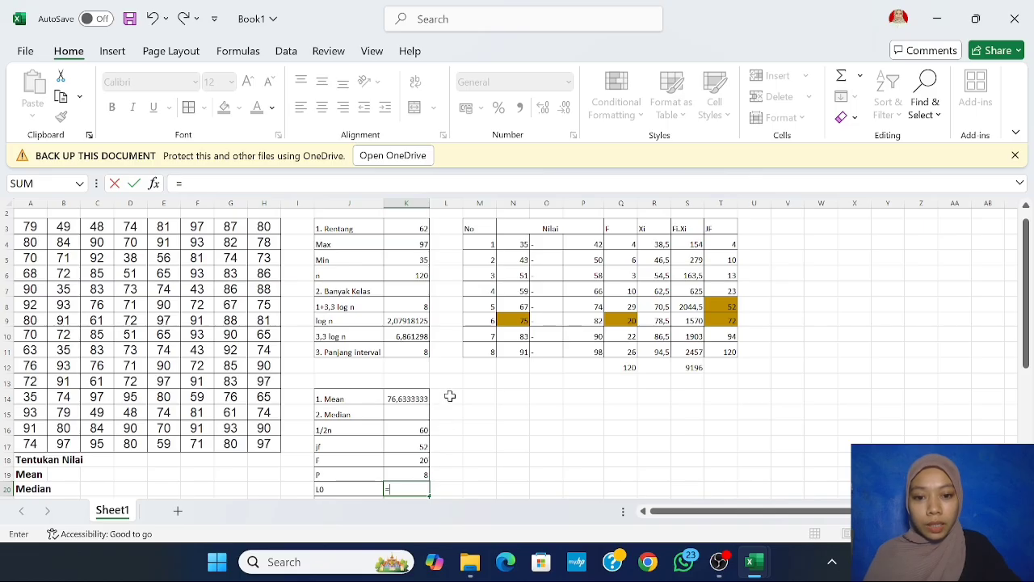
left_click(513, 321)
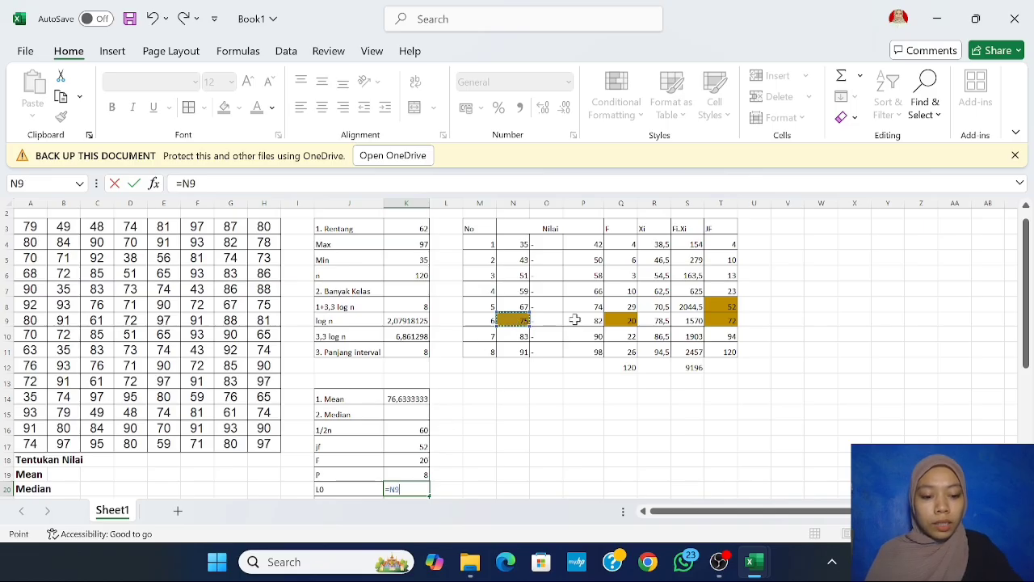
type("-0")
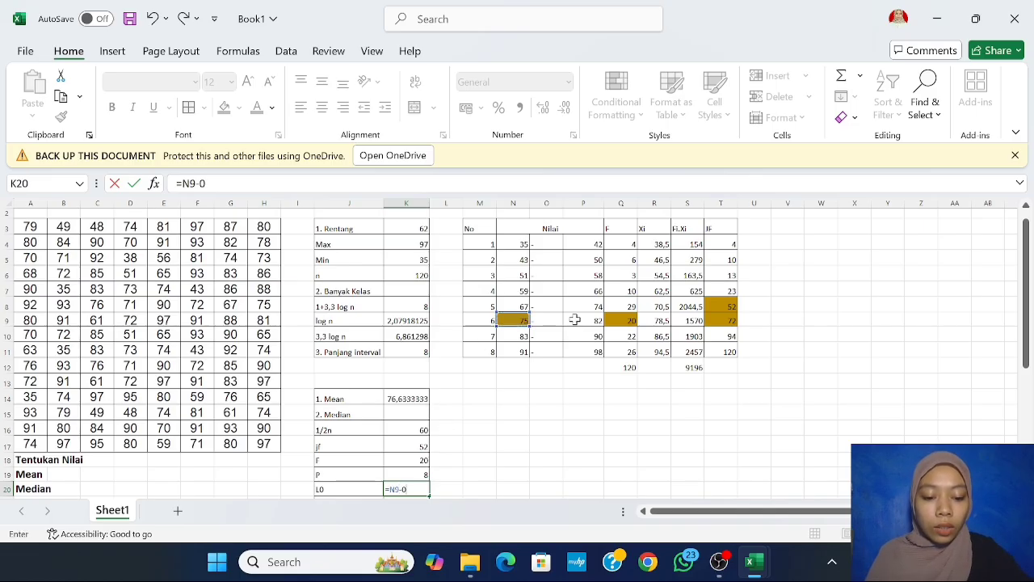
type(",5")
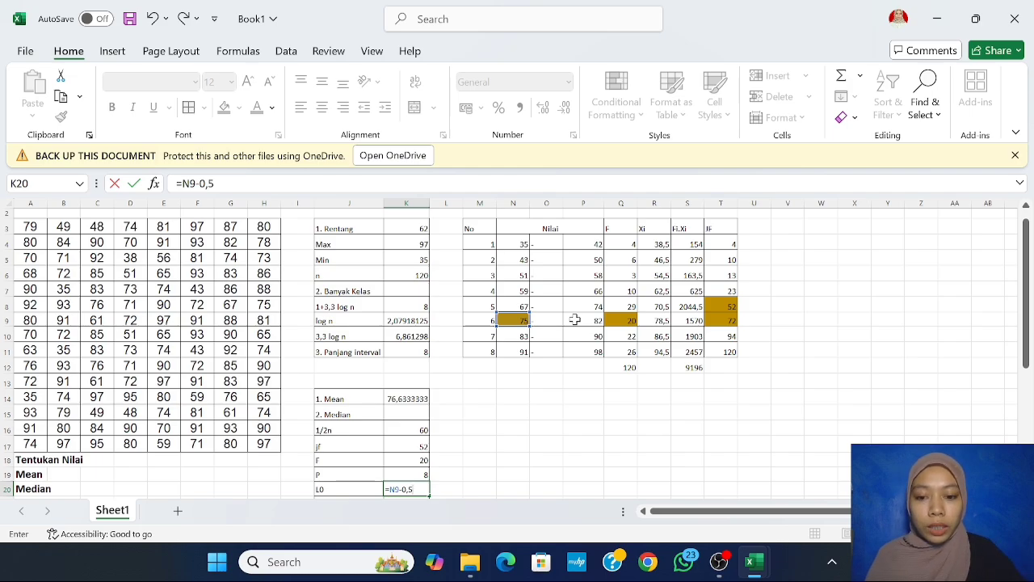
key("Return")
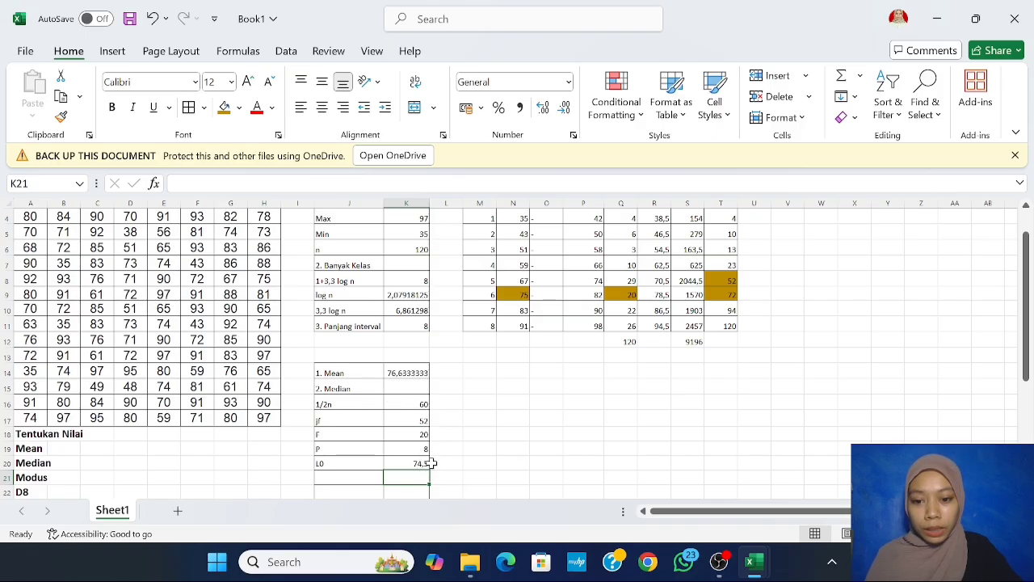
Step: Calculate the median in cell K15 with the formula =K20+((K16-K17)/K18)*K19
left_click(407, 387)
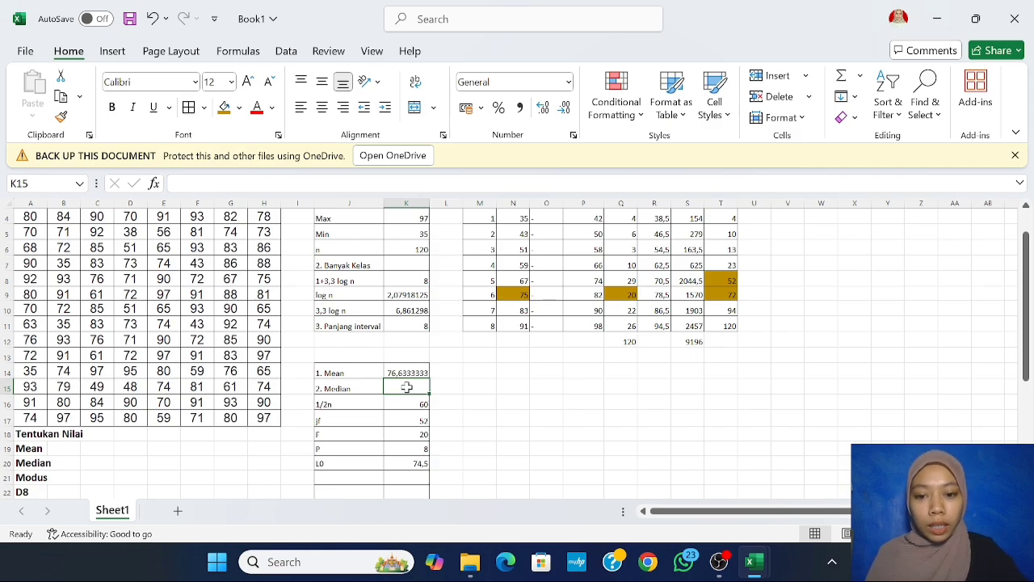
type("=")
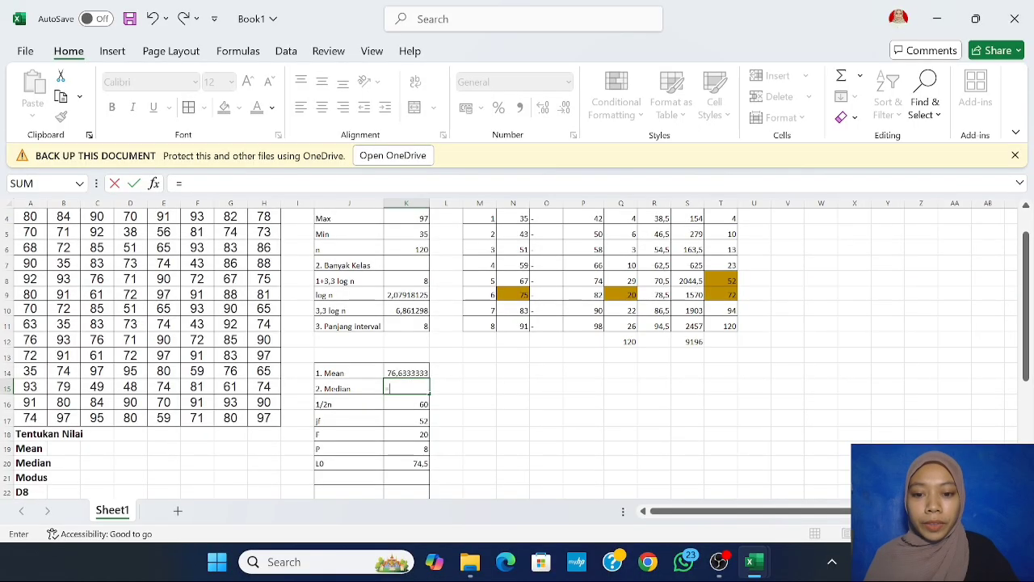
left_click(417, 466)
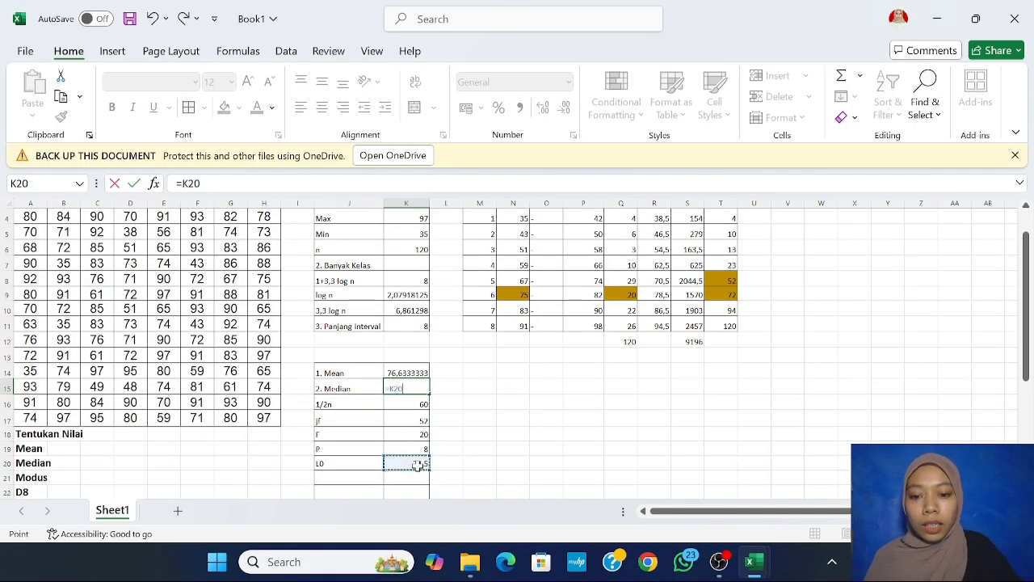
type("+((")
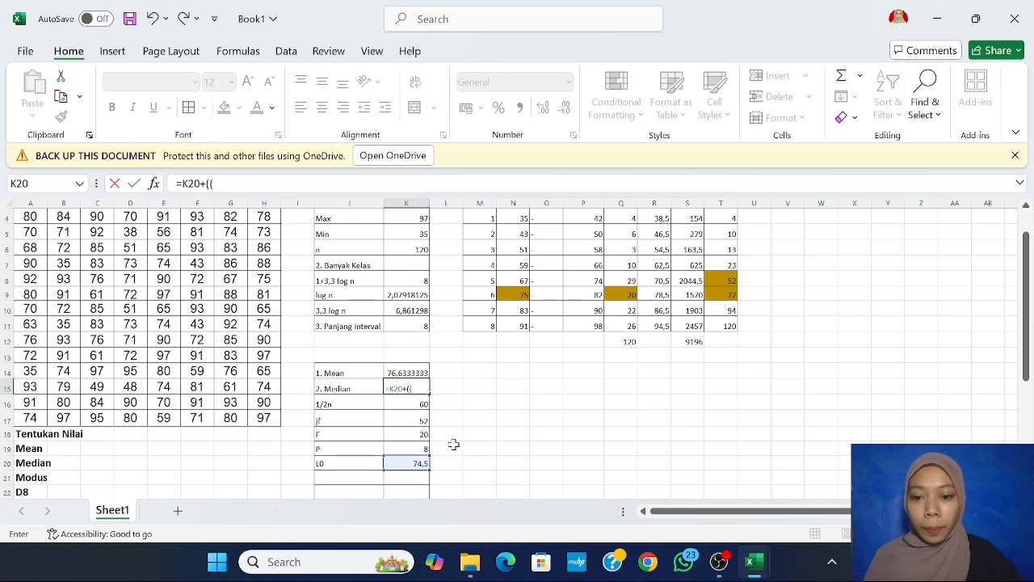
left_click(421, 399)
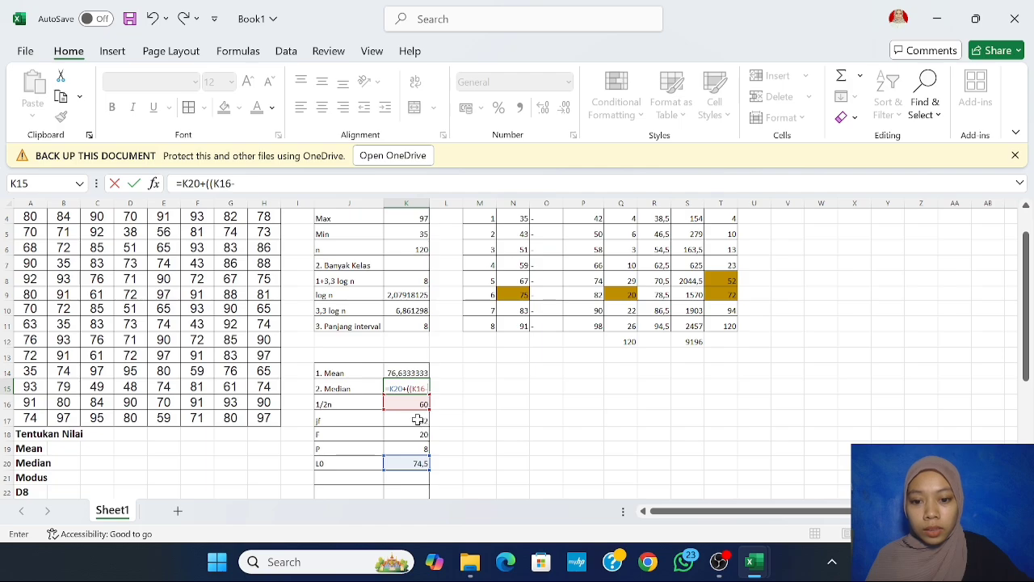
left_click(420, 419)
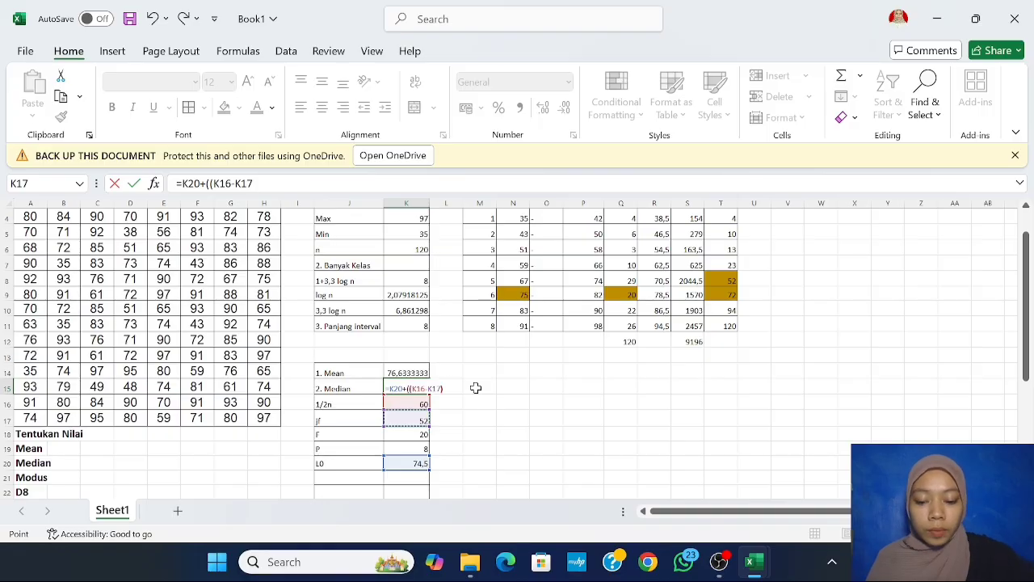
type(")")
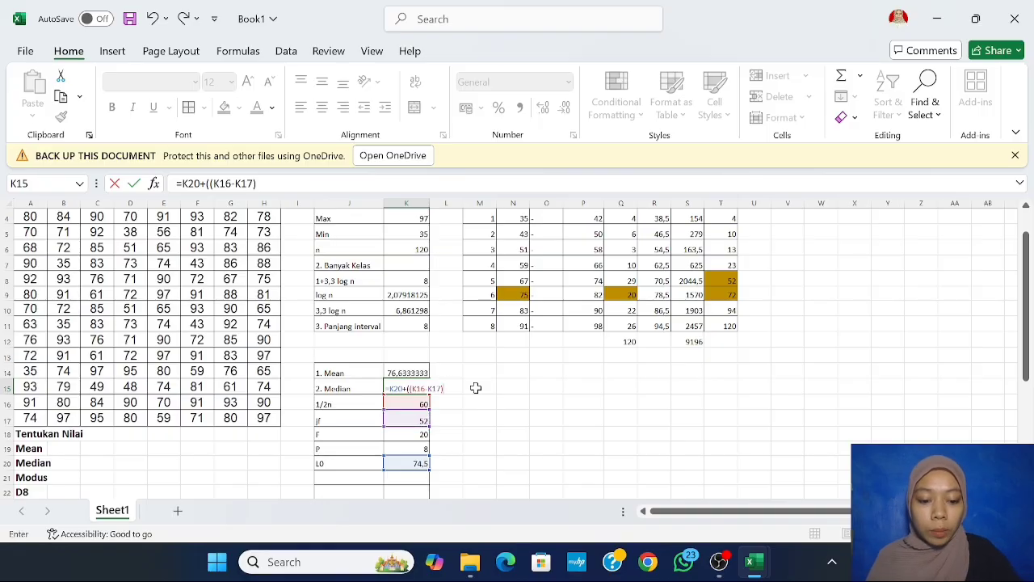
type("/")
left_click(406, 434)
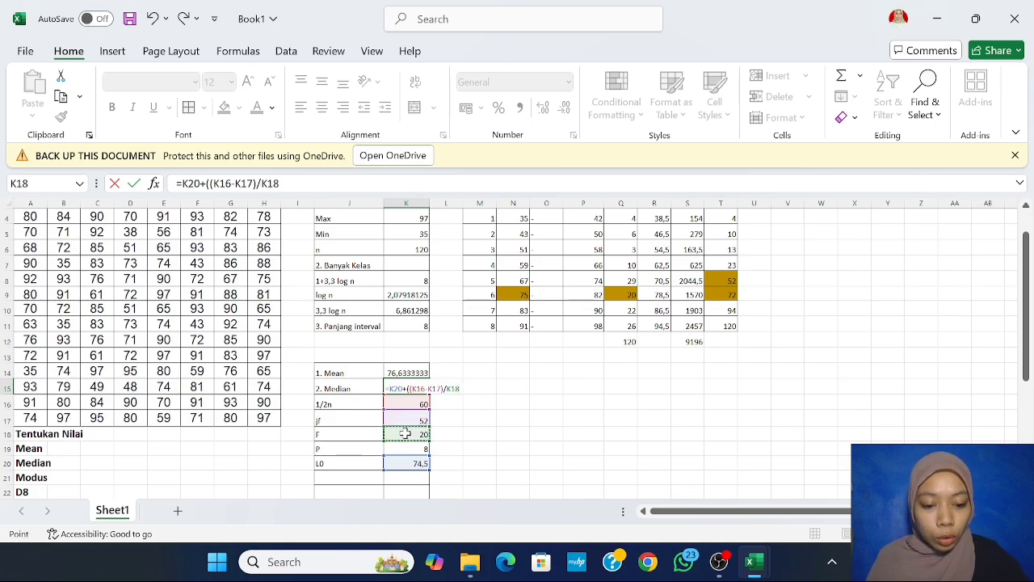
type(")")
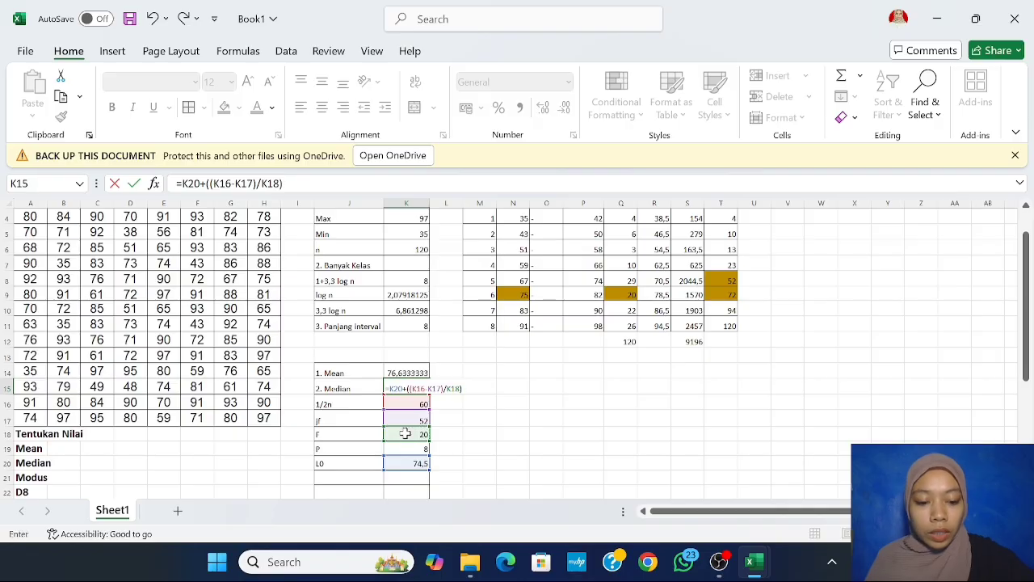
type("*")
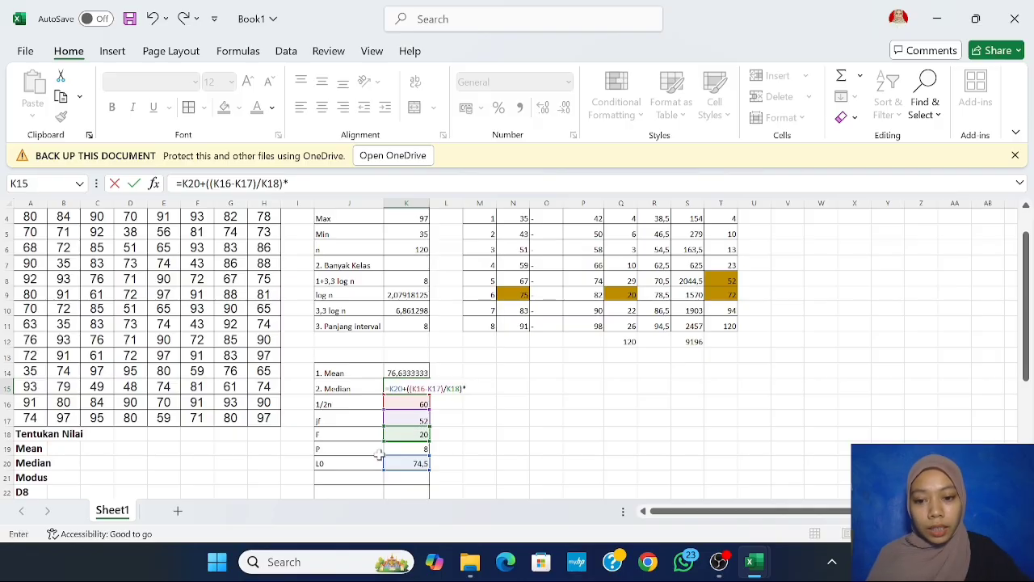
left_click(410, 450)
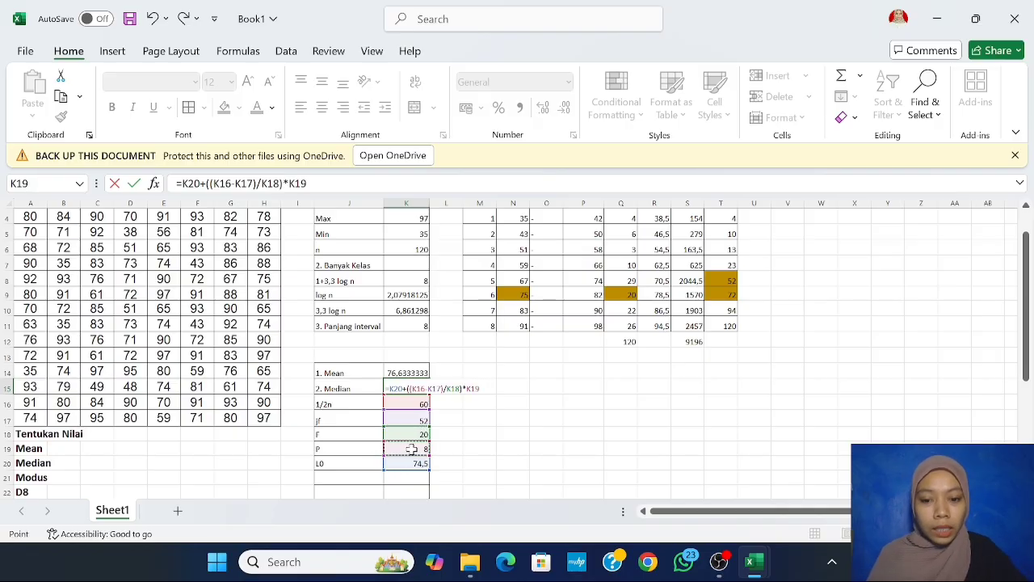
key("Return")
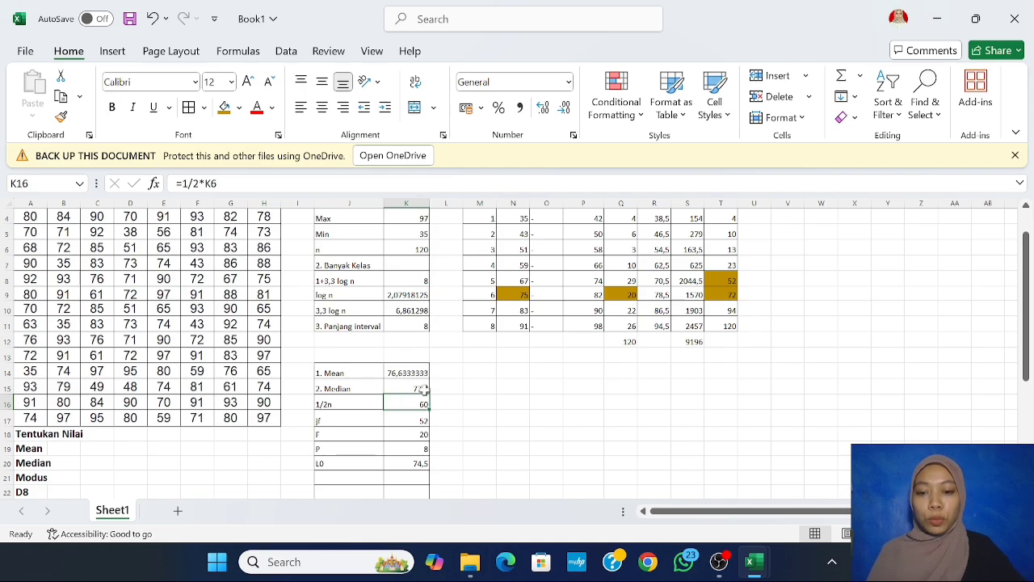
Step: Enter the label 3Modus in cell J21 below the median rows
double_click(344, 474)
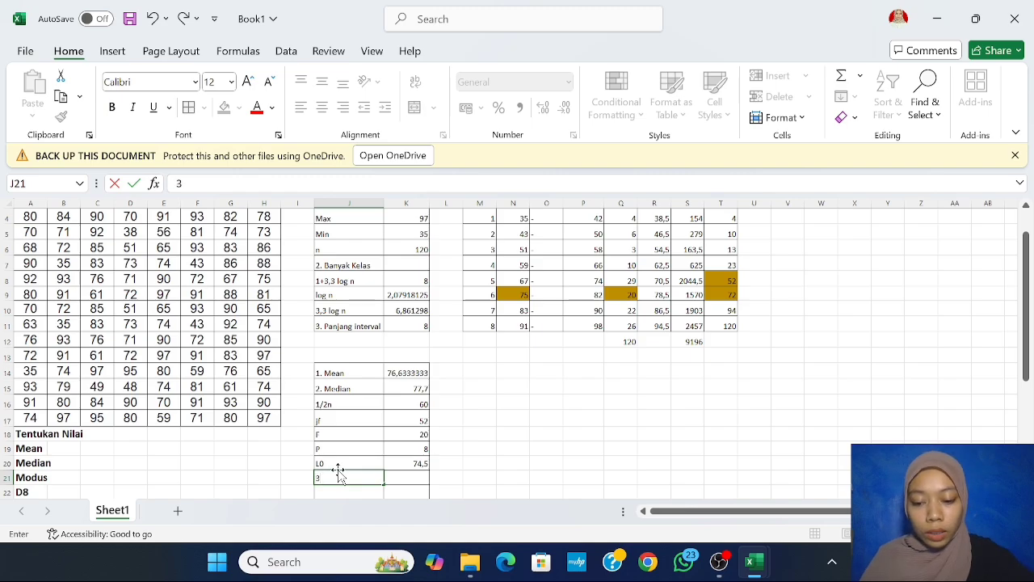
type("3Mod")
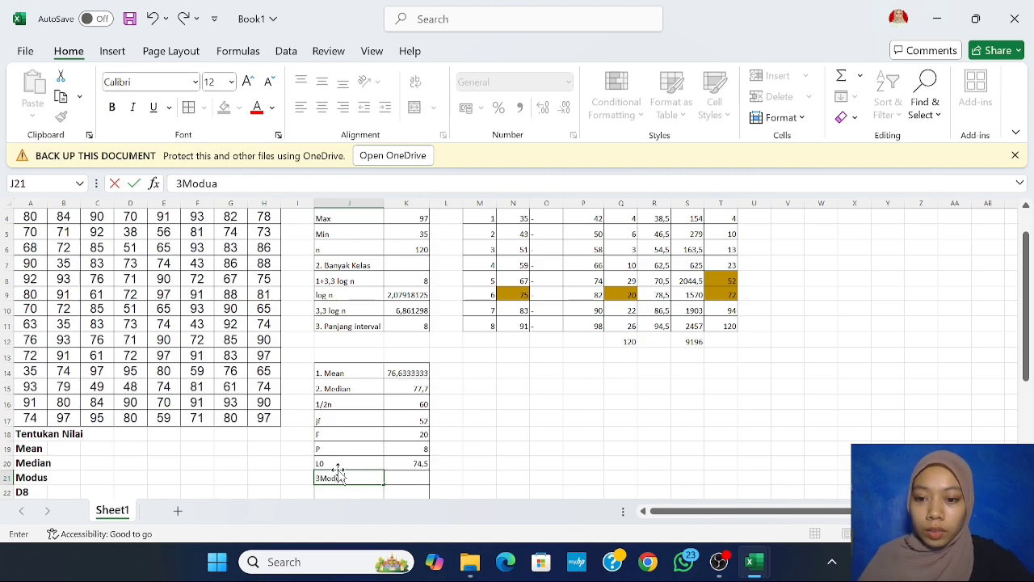
type("ua")
key("BackSpace")
type("s")
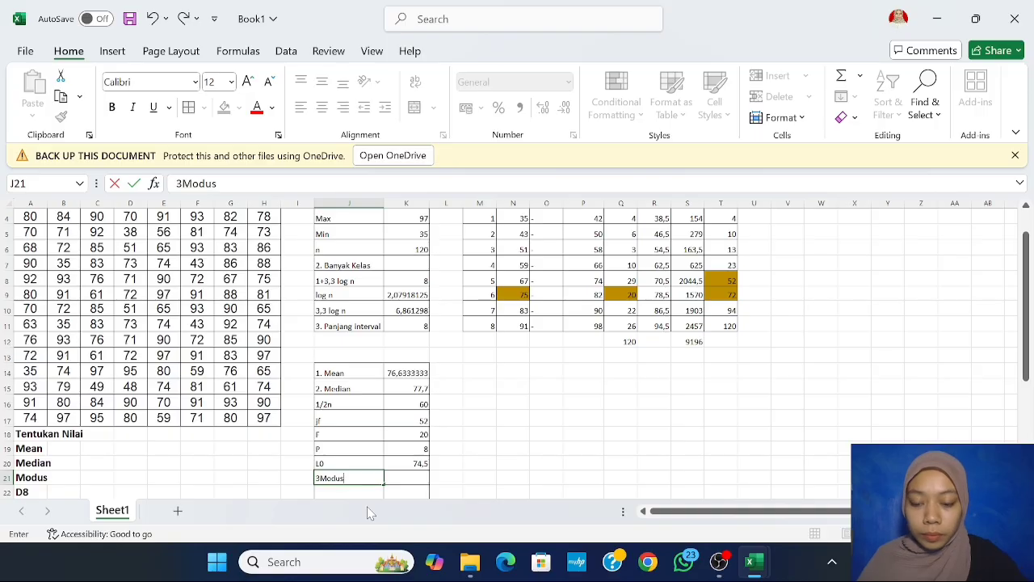
key("Tab")
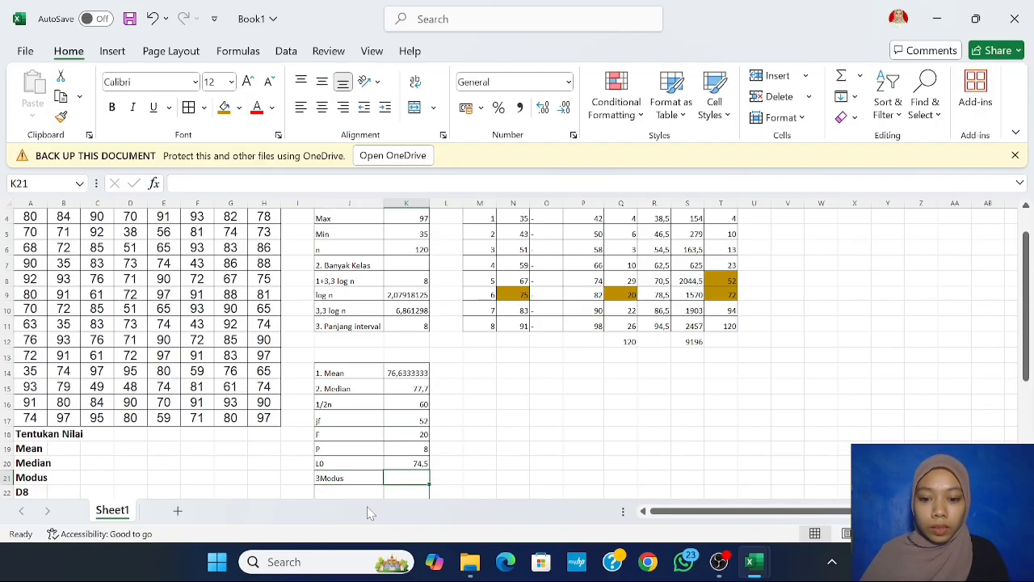
Step: Enter the mode component labels L0, b1, b2 and p in cells J22 to J25
key("Down")
key("Left")
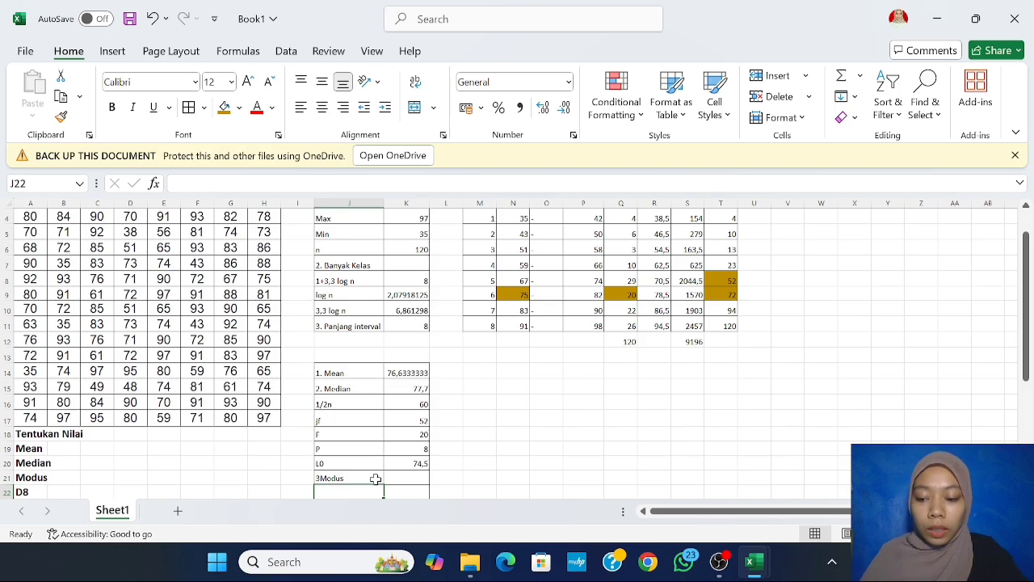
type("L0")
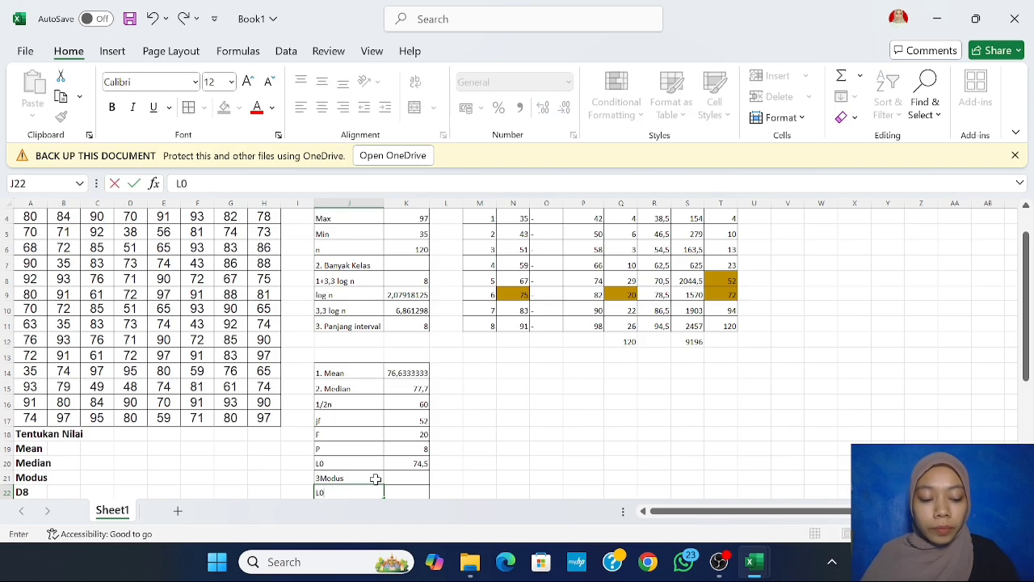
key("Return")
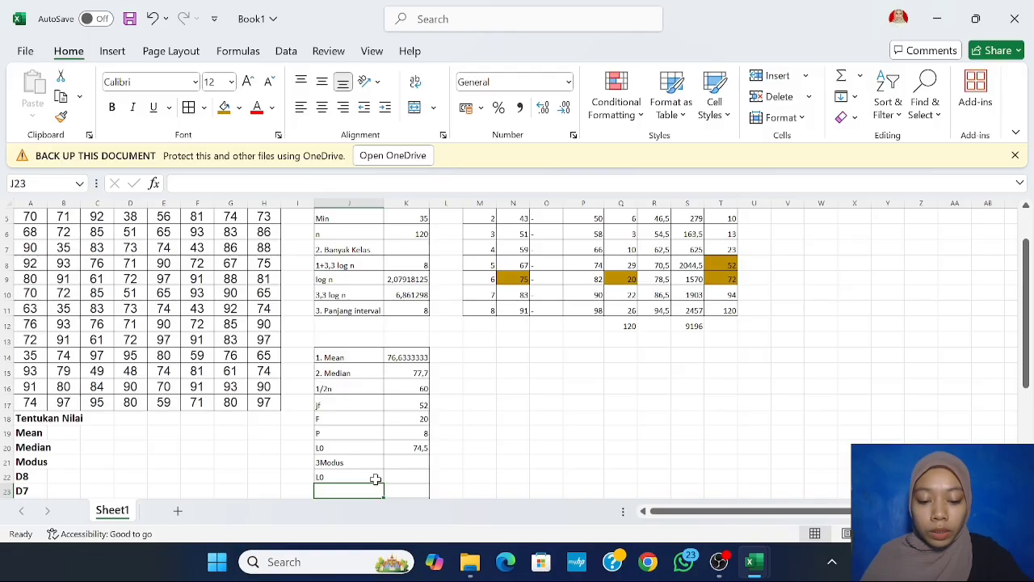
type("B")
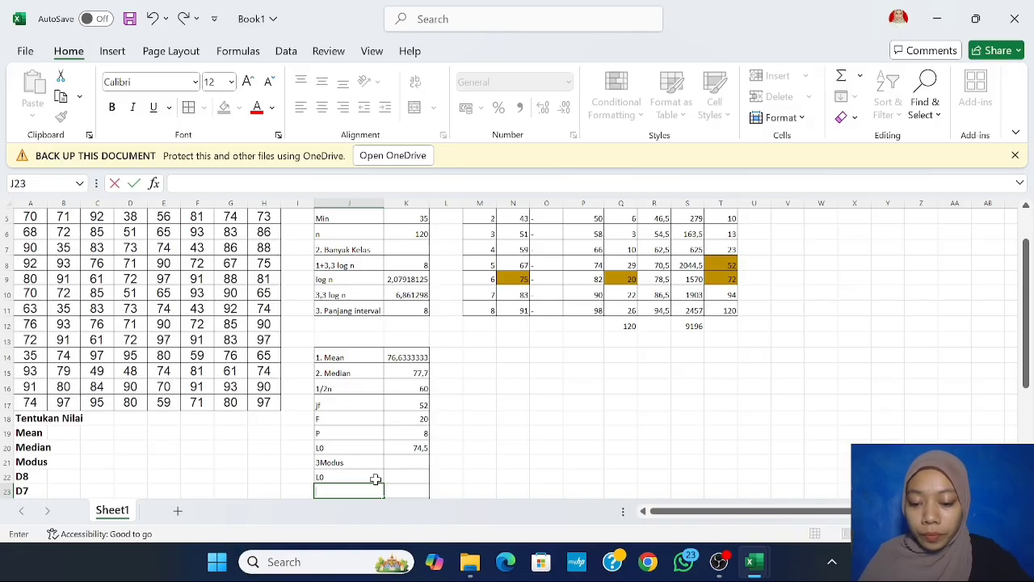
type("1")
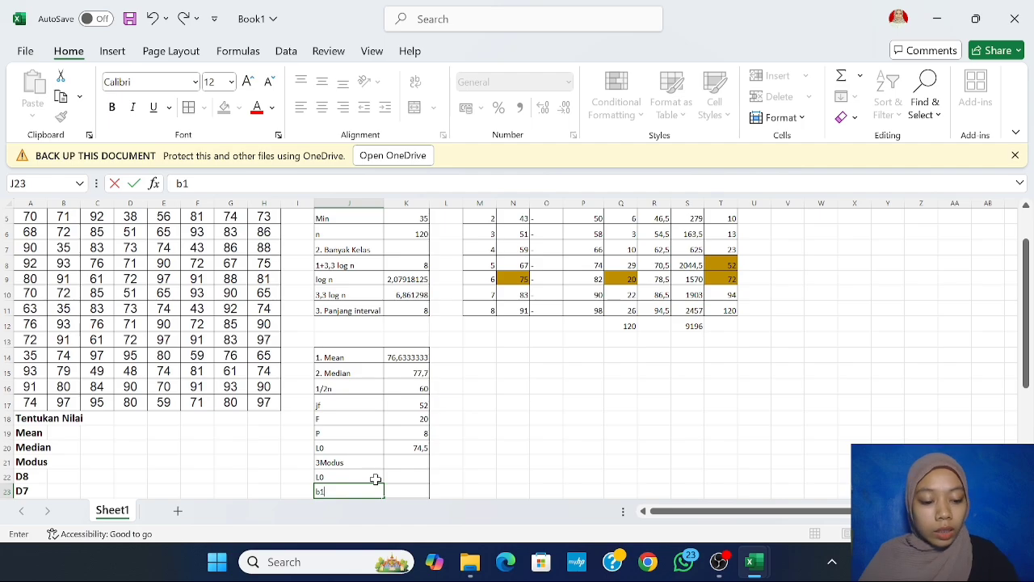
key("Return")
type("b1")
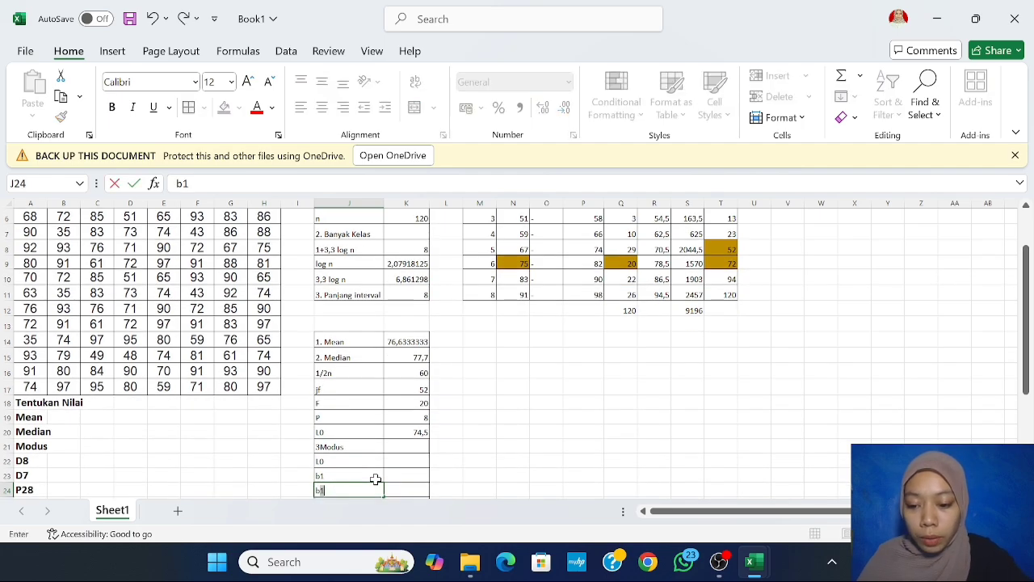
key("Return")
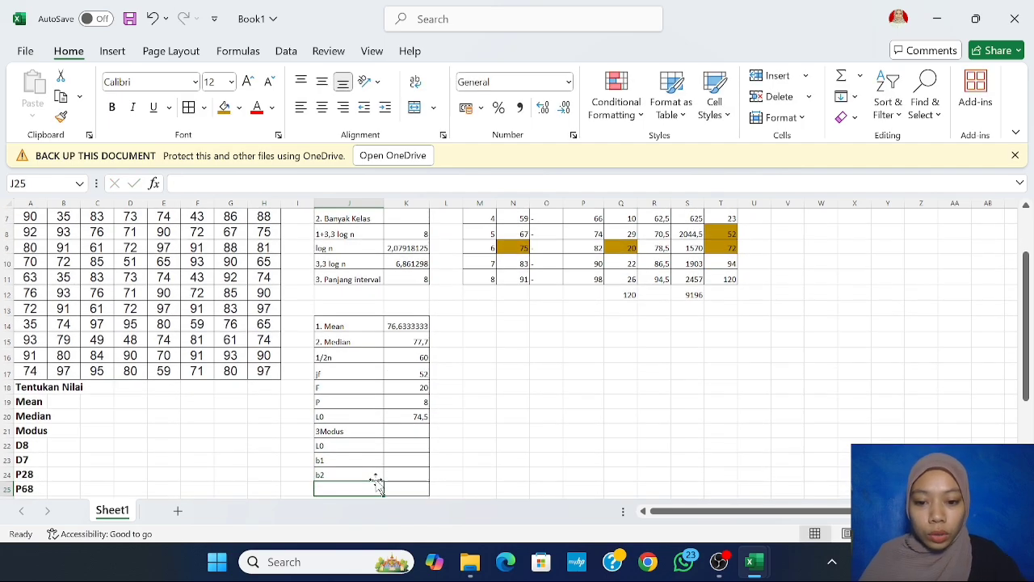
type("p")
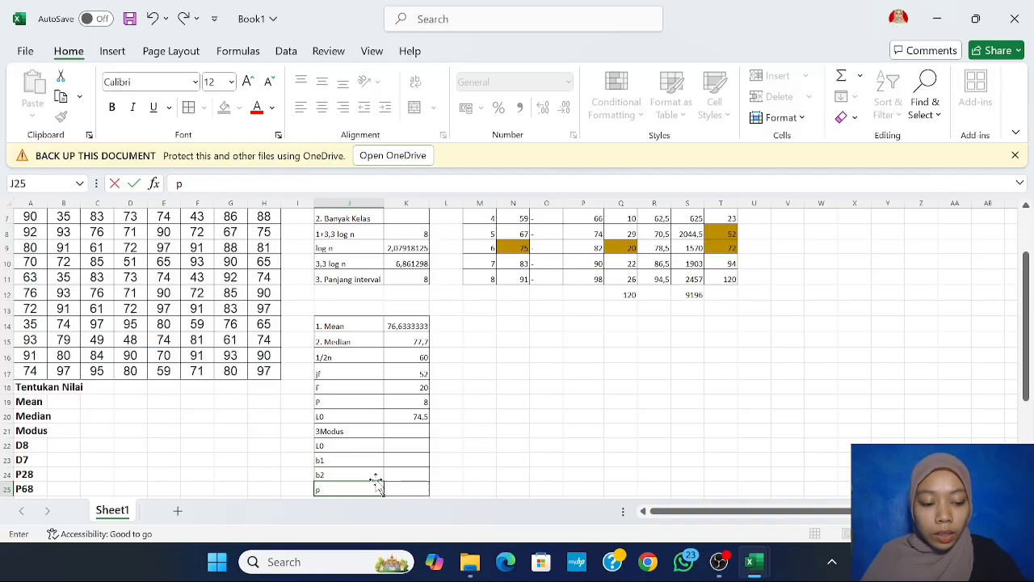
key("Return")
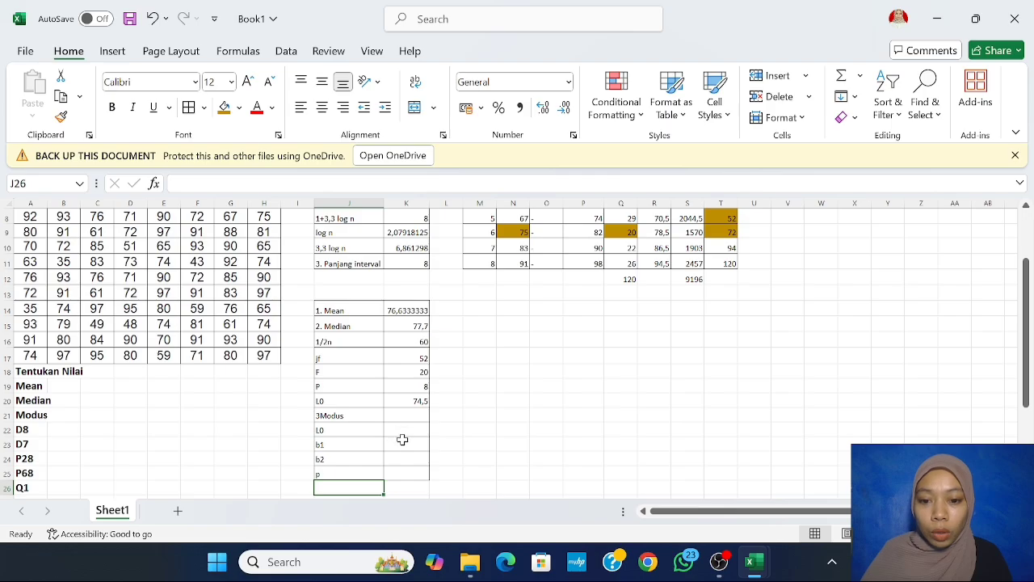
Step: Shade the highest class frequency, cell Q8, with a light gold fill
left_click(403, 438)
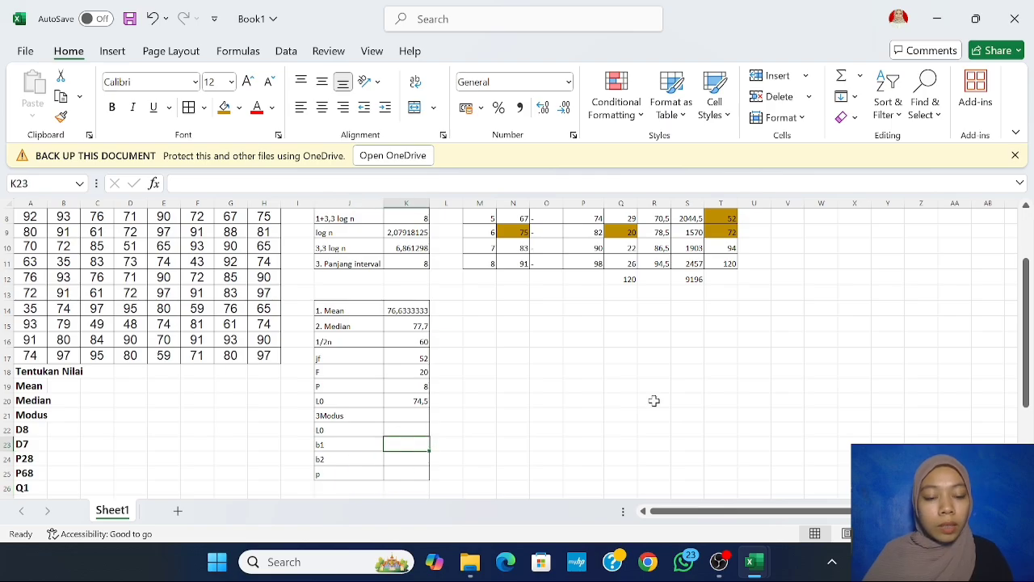
scroll(655, 408, "up", 3)
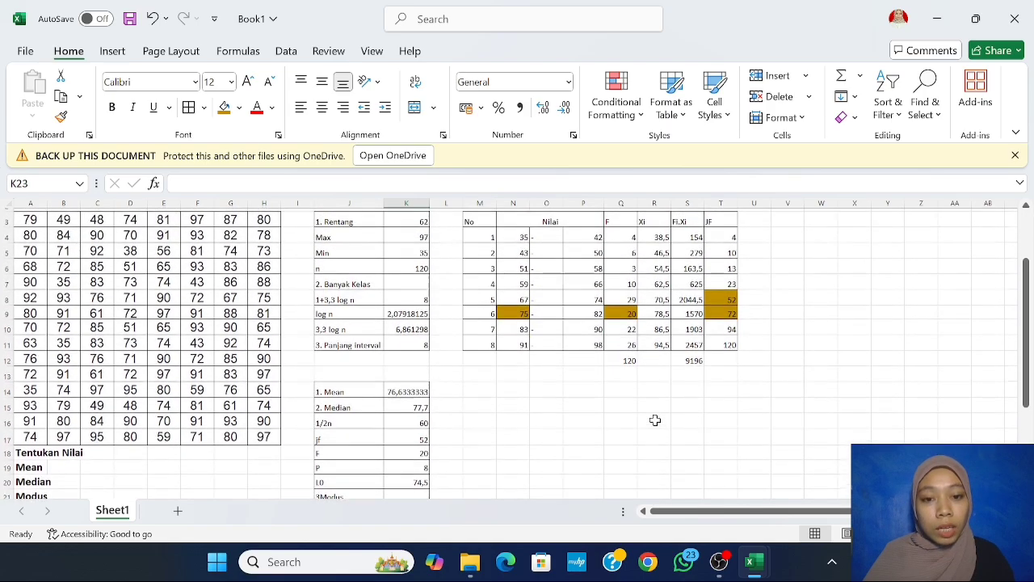
scroll(654, 421, "down", 1)
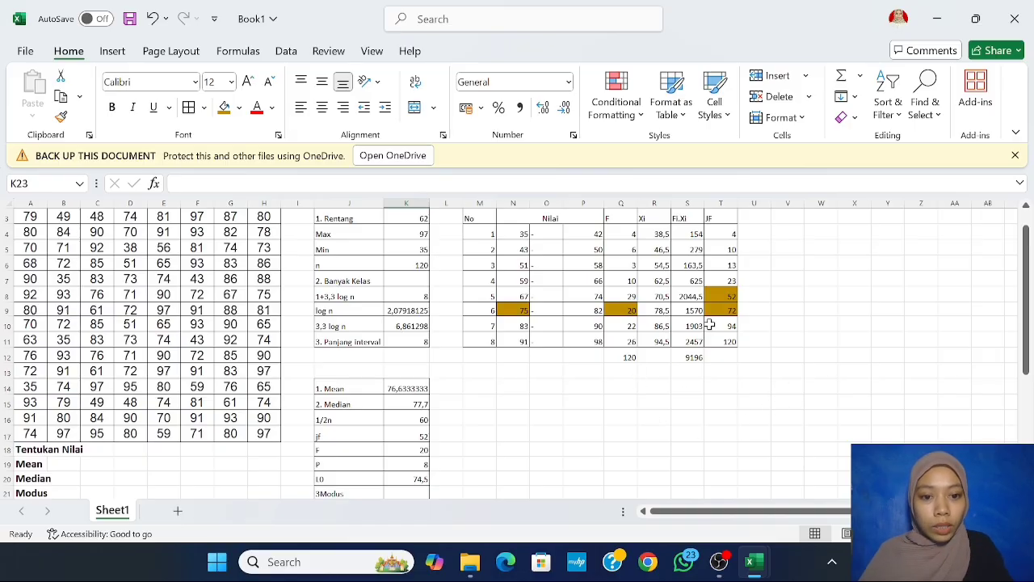
left_click(621, 296)
left_click(224, 107)
left_click(239, 107)
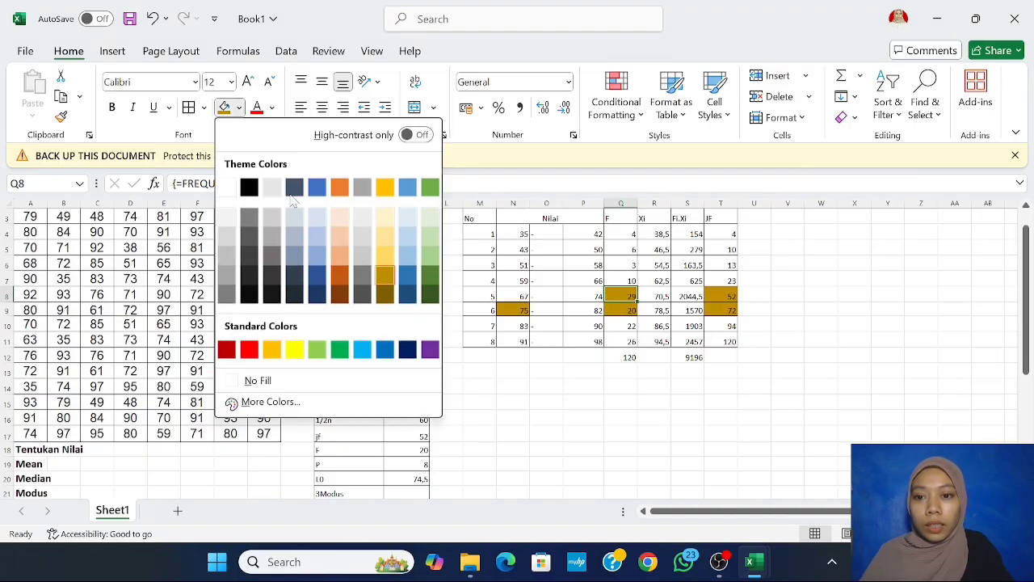
left_click(385, 255)
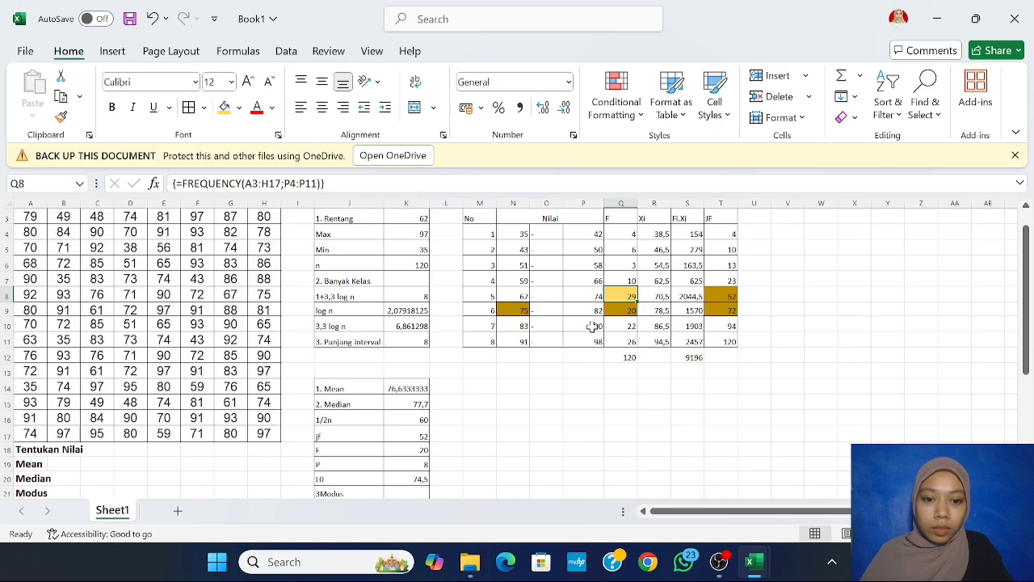
scroll(603, 312, "down", 1)
scroll(598, 404, "up", 1)
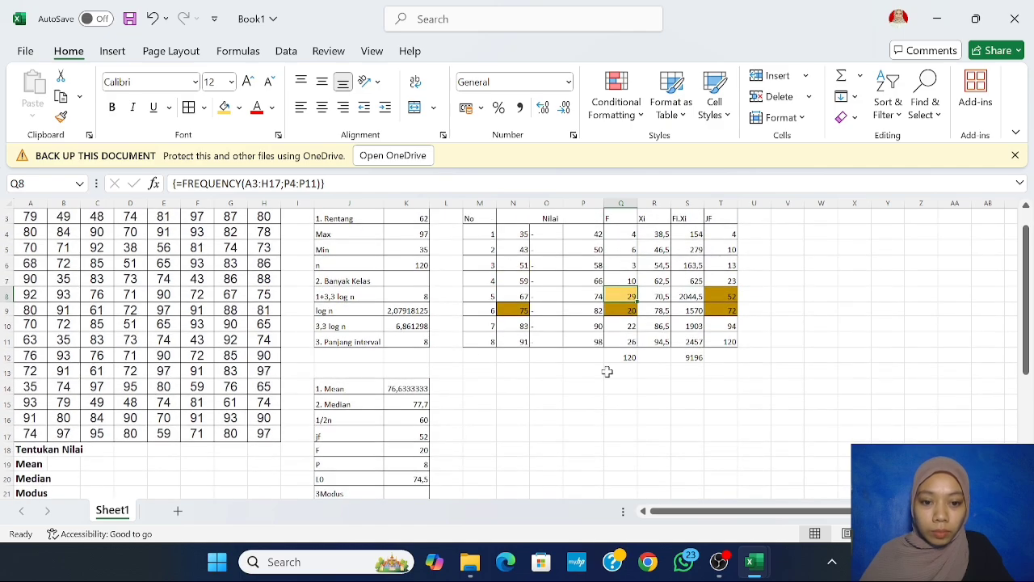
Step: Try shading the modal class lower limit N8 in the same light gold, and undo that fill
scroll(366, 414, "down", 1)
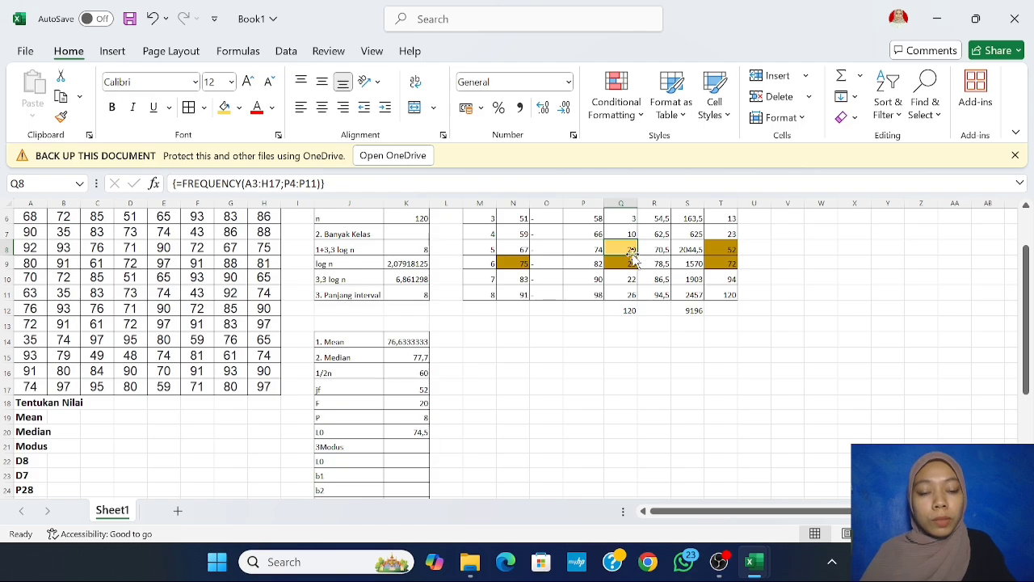
left_click(520, 248)
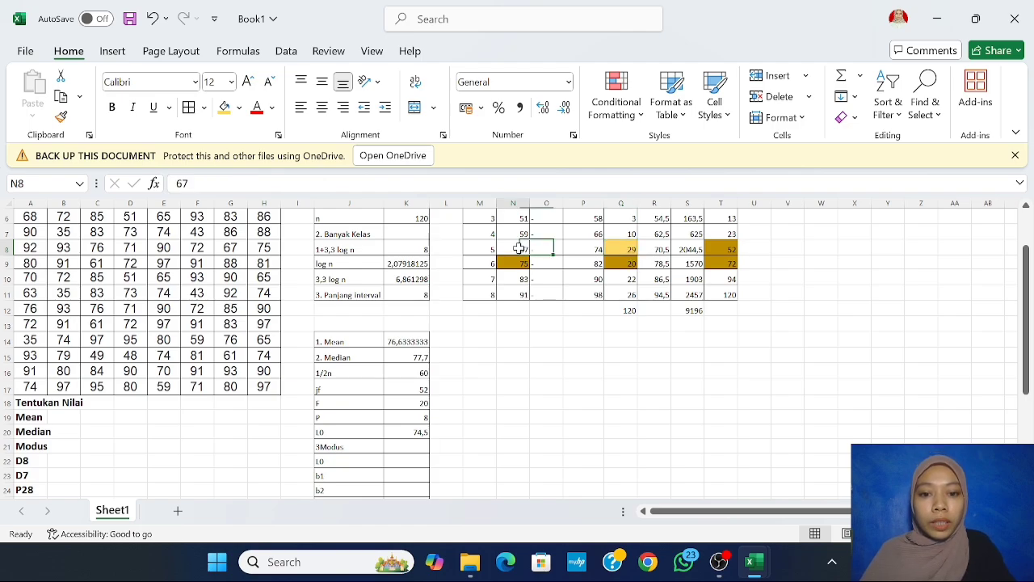
left_click(226, 111)
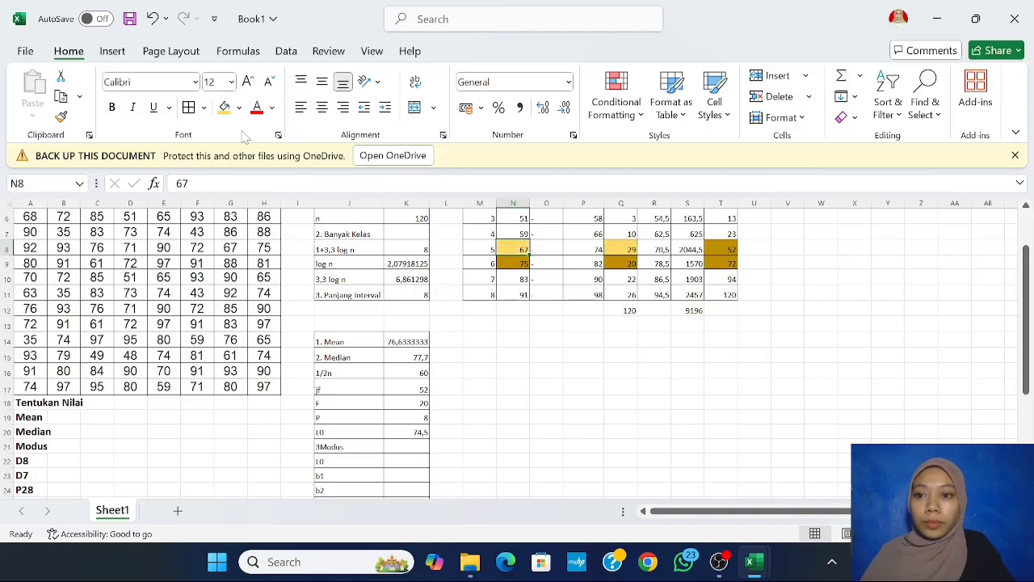
left_click(151, 18)
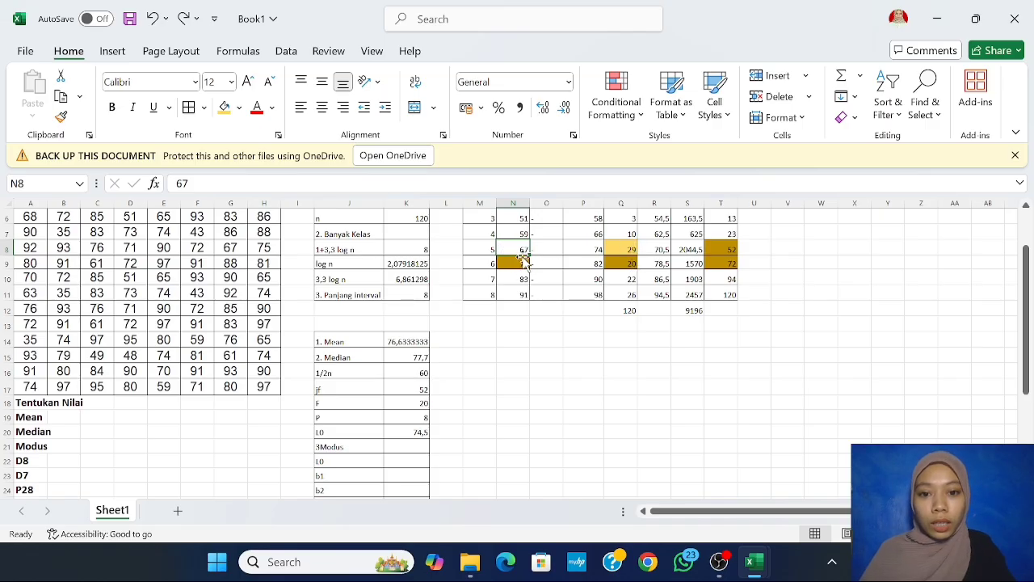
Step: Shade the modal class lower limit N8 in light gold and calculate the mode's L0 in cell K22 with =N8-0,5
left_click(228, 114)
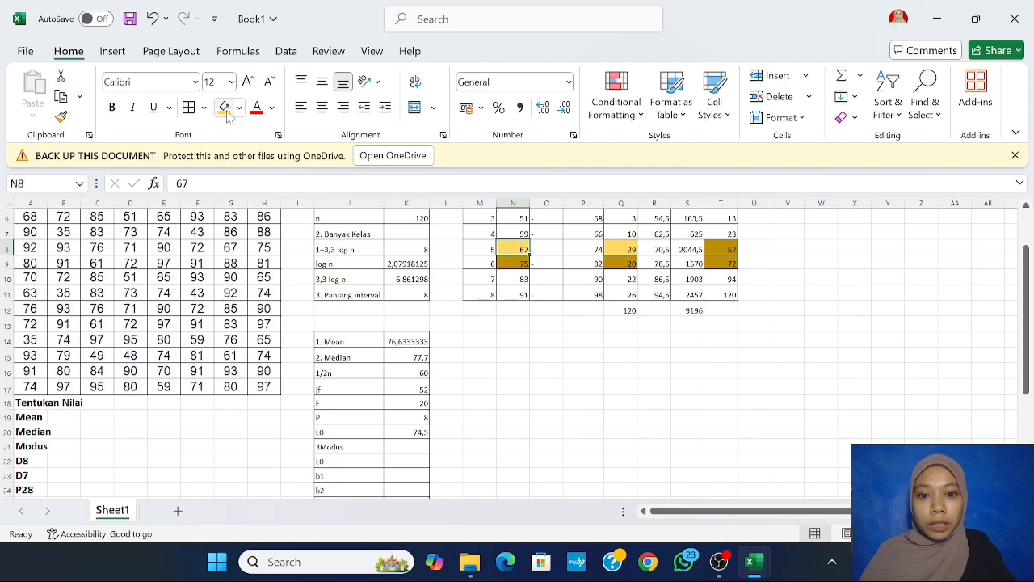
left_click(423, 463)
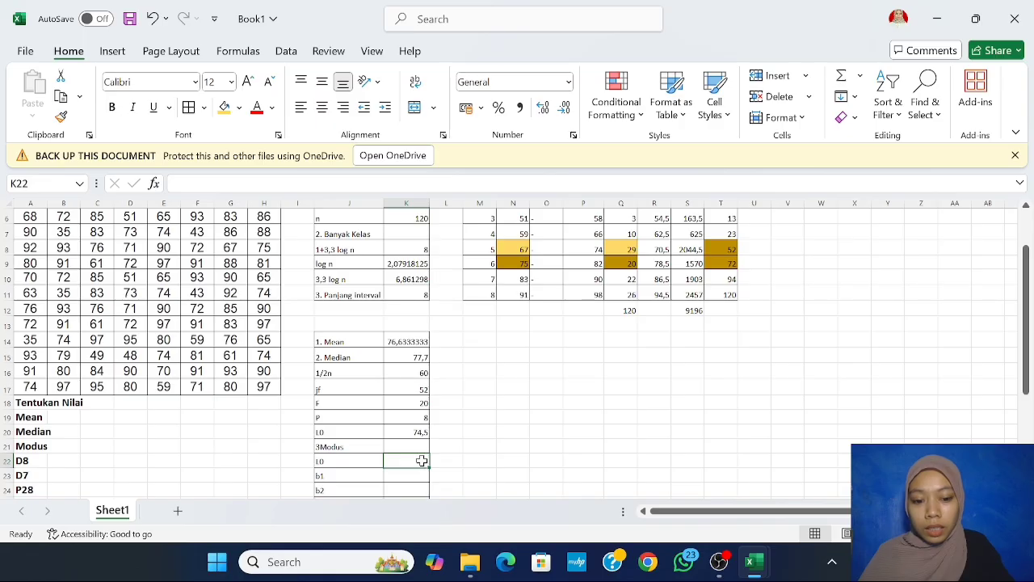
type("=")
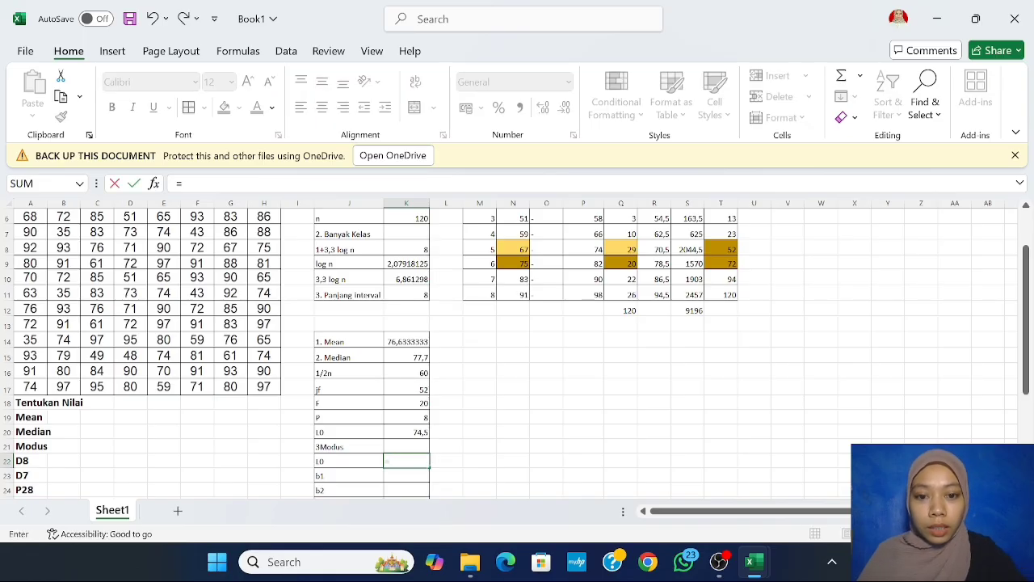
left_click(510, 249)
type("-0")
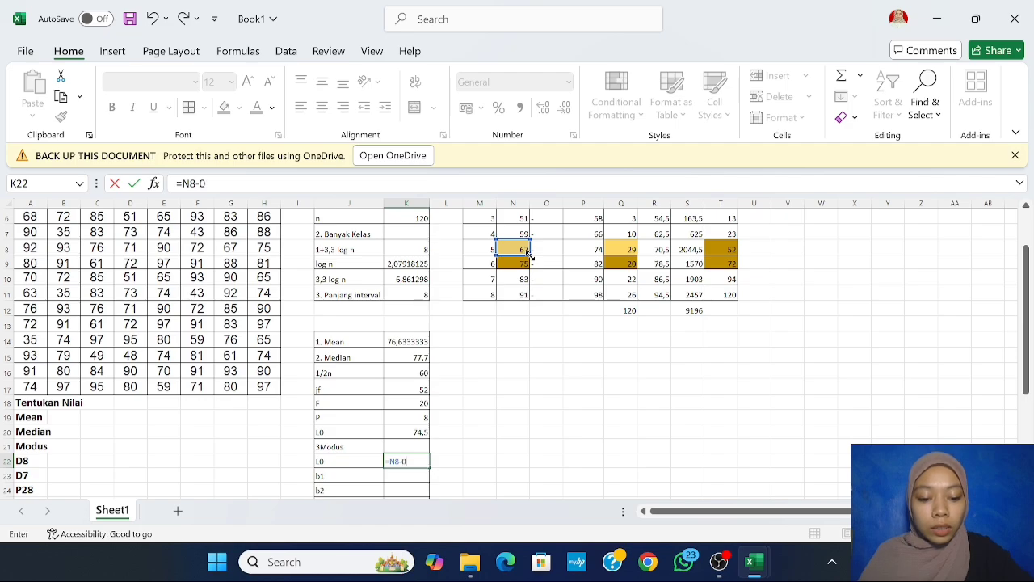
type(",5")
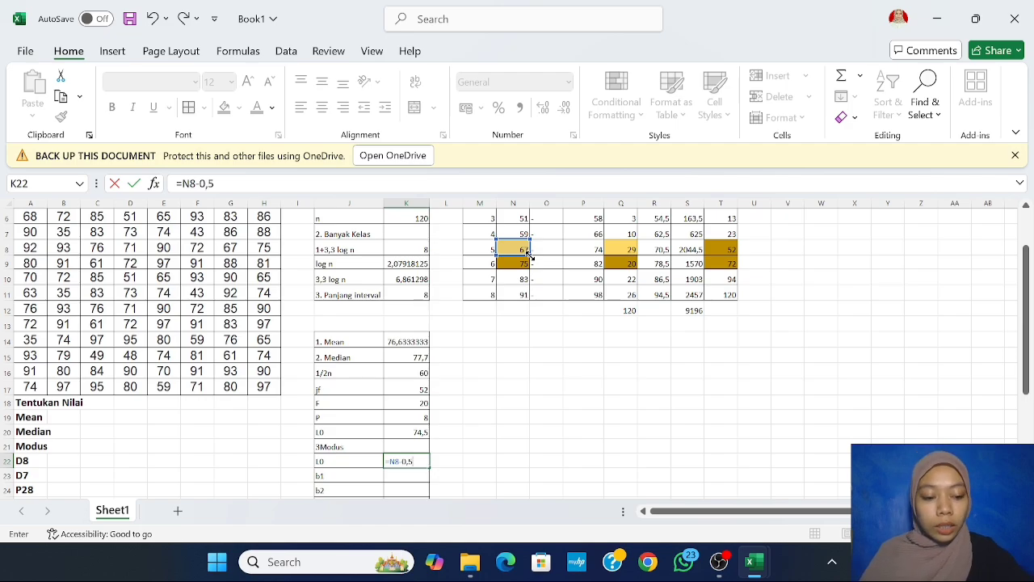
key("Return")
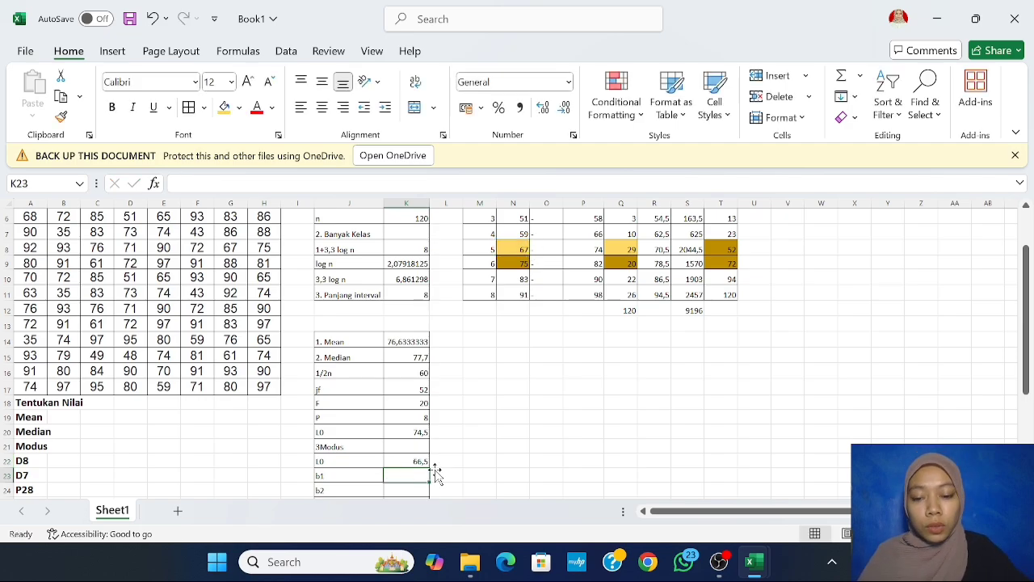
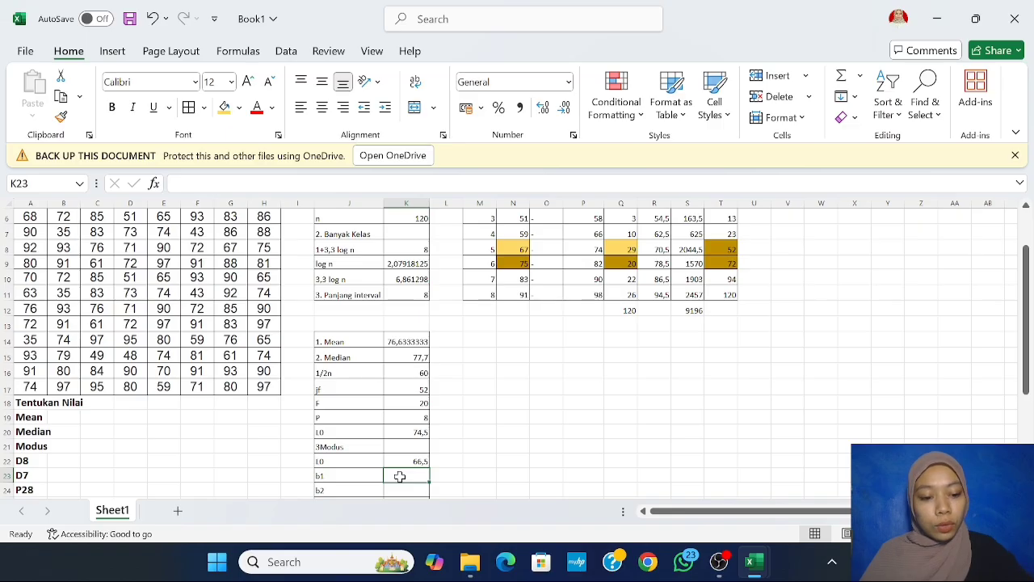
Step: Calculate b1 for the mode in K23 with the formula =Q8-Q7
type("=")
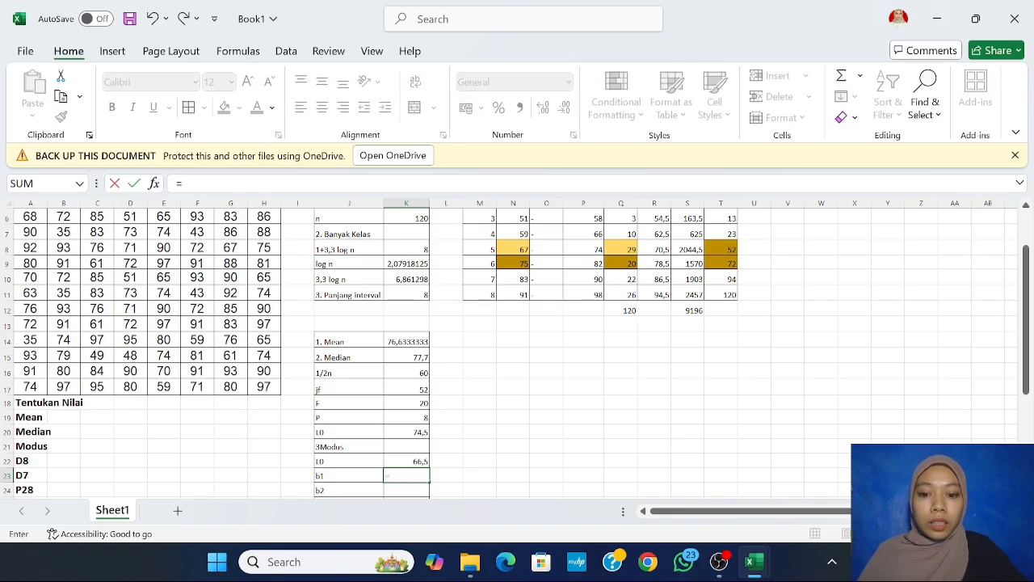
left_click(627, 249)
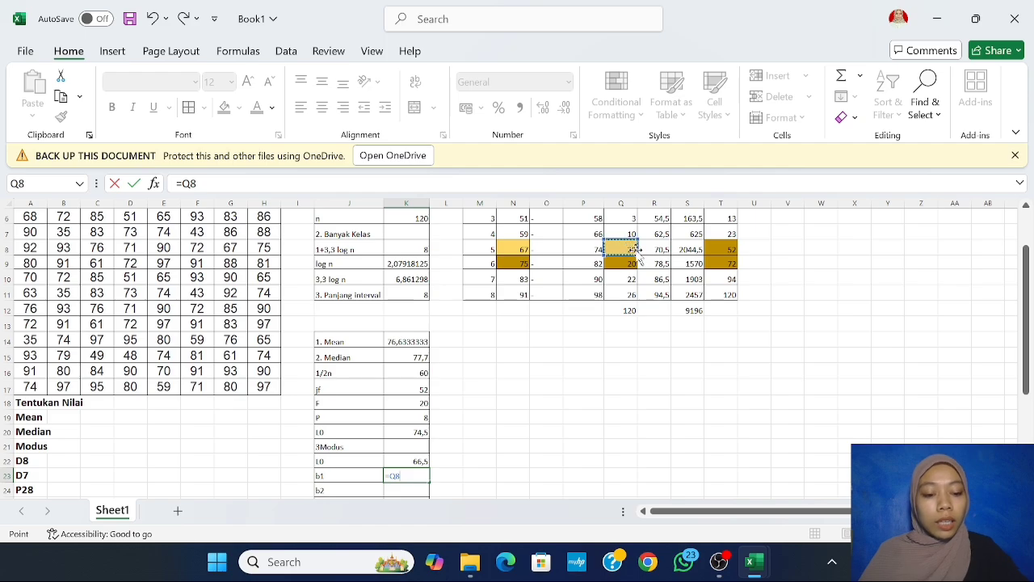
type("-")
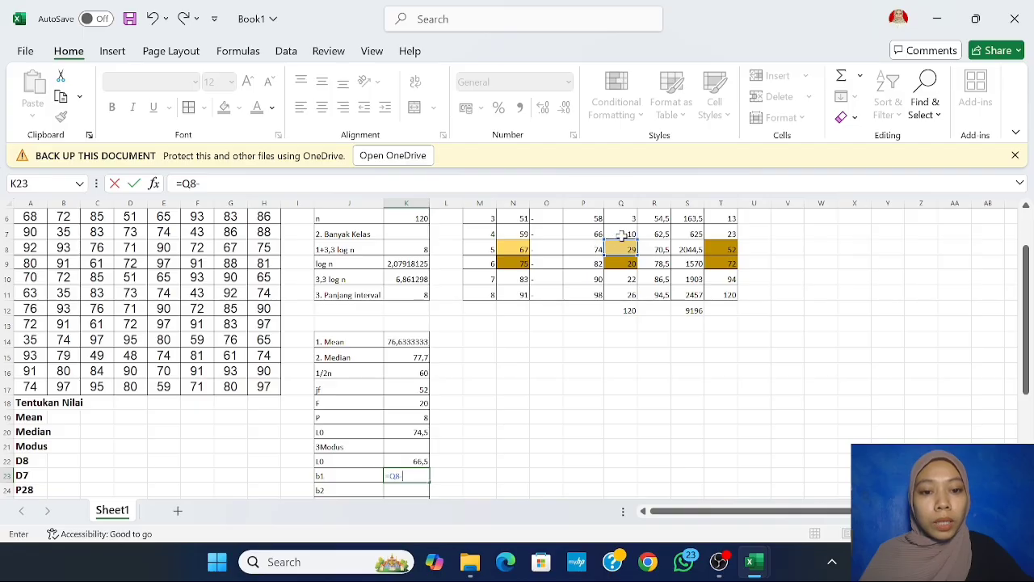
left_click(624, 234)
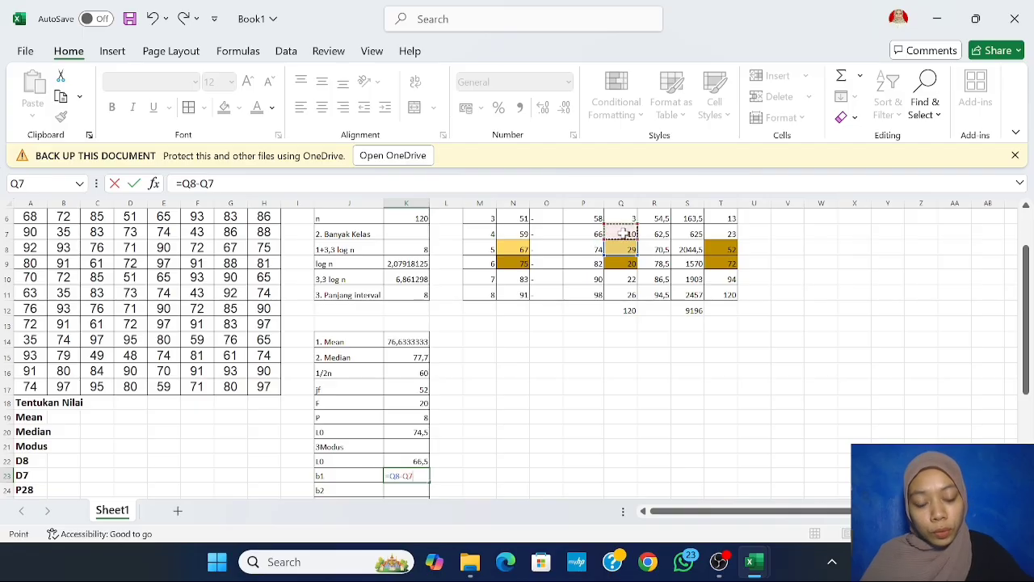
key("Return")
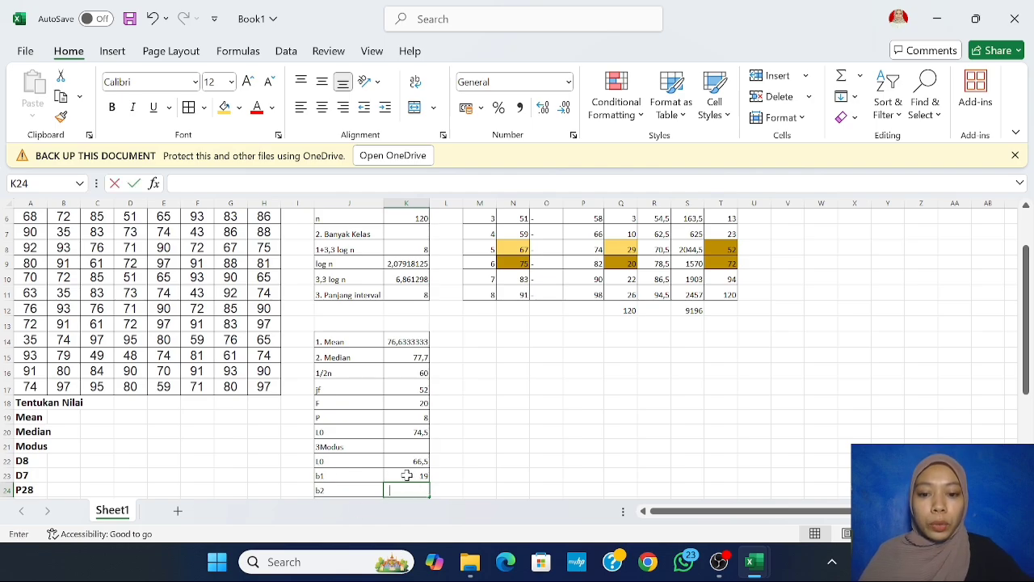
Step: Calculate b2 in K24 with the formula =Q8-Q9, and enter 8 as the mode's interval length p in K25
type("=")
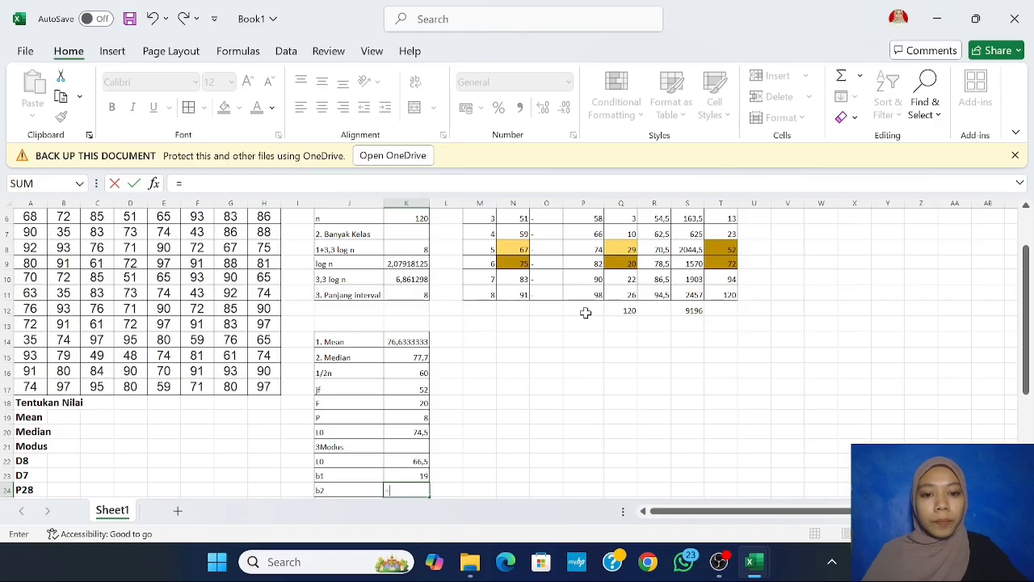
left_click(623, 251)
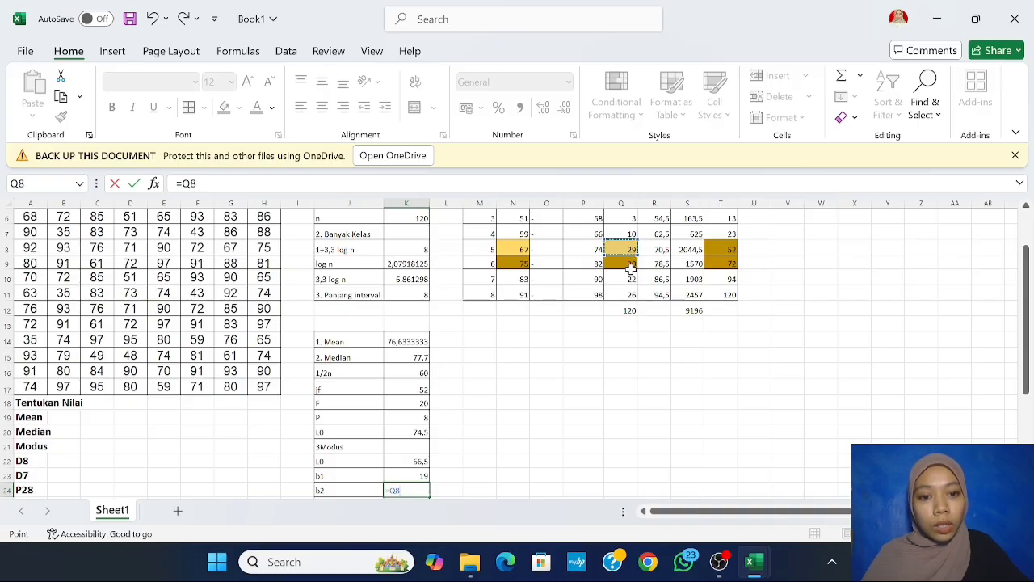
left_click(630, 265)
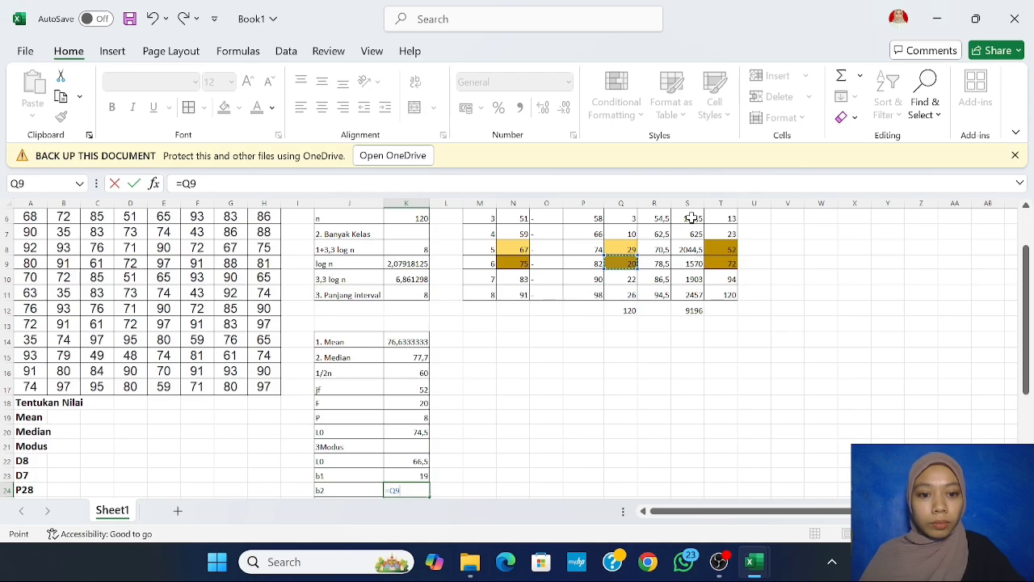
left_click(630, 243)
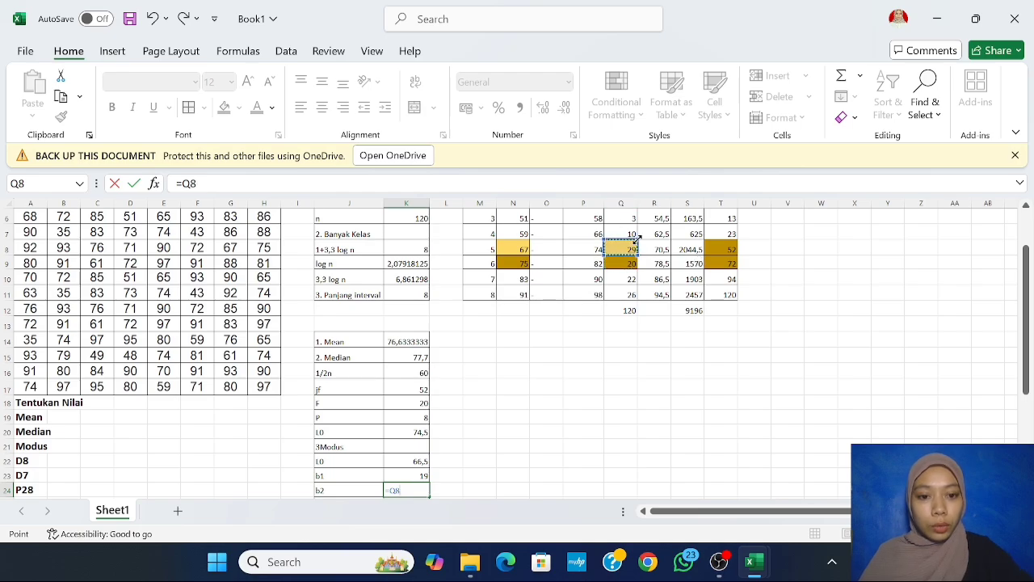
type("-")
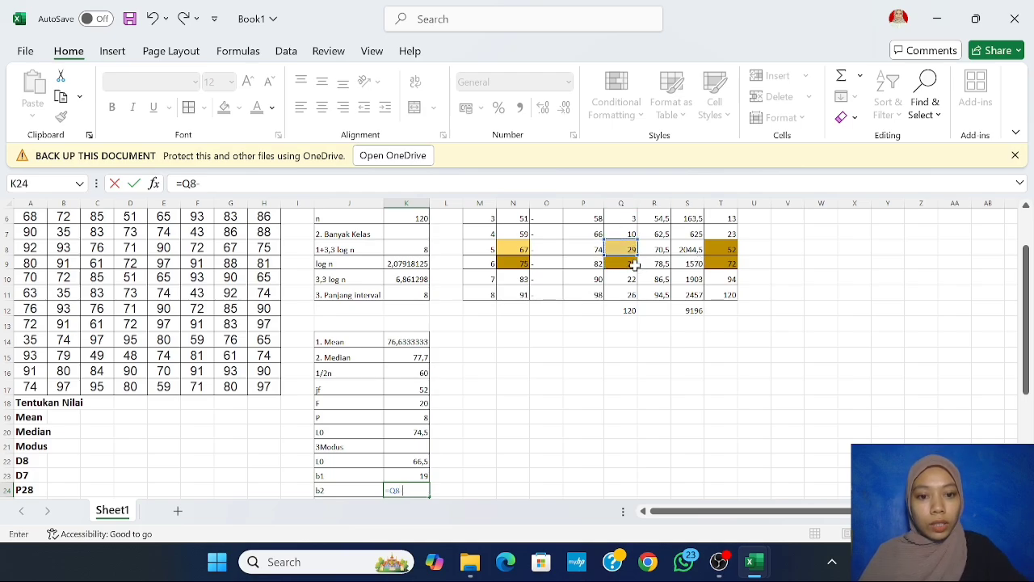
left_click(636, 264)
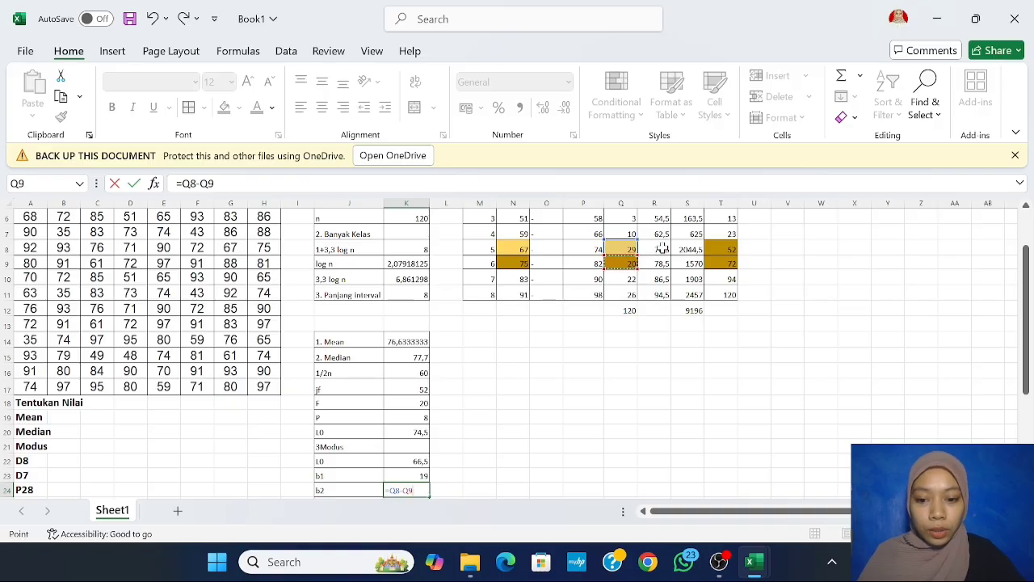
key("Return")
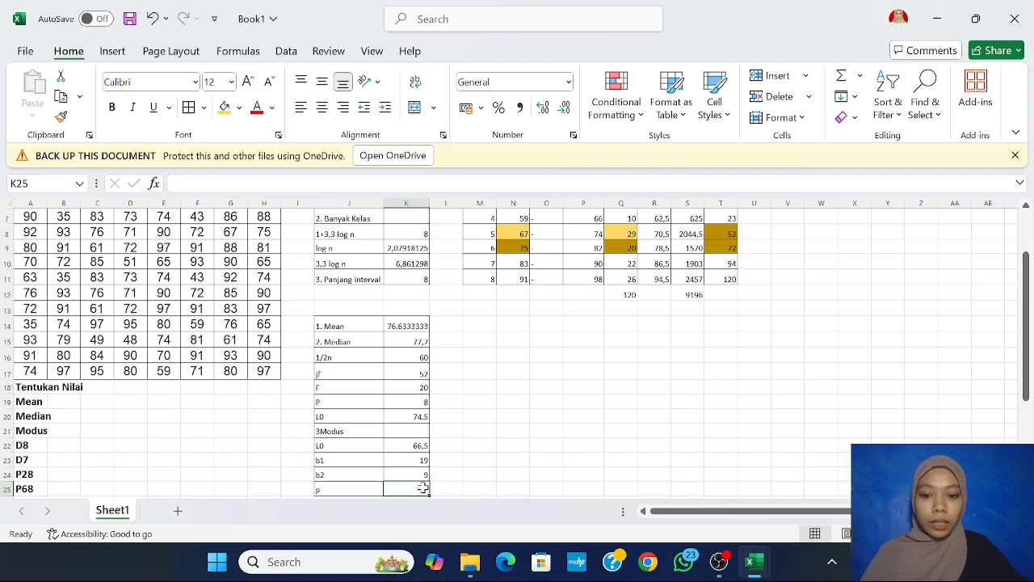
type("8")
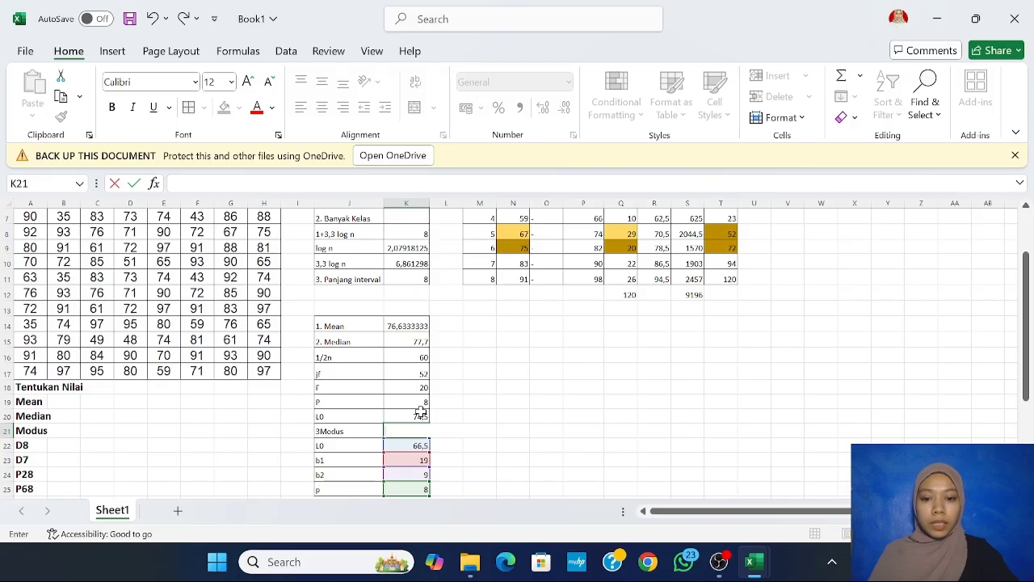
Step: Calculate the Modus value in K21 with the formula =K22+((K23)/(K23+K24)*K25)
type("=")
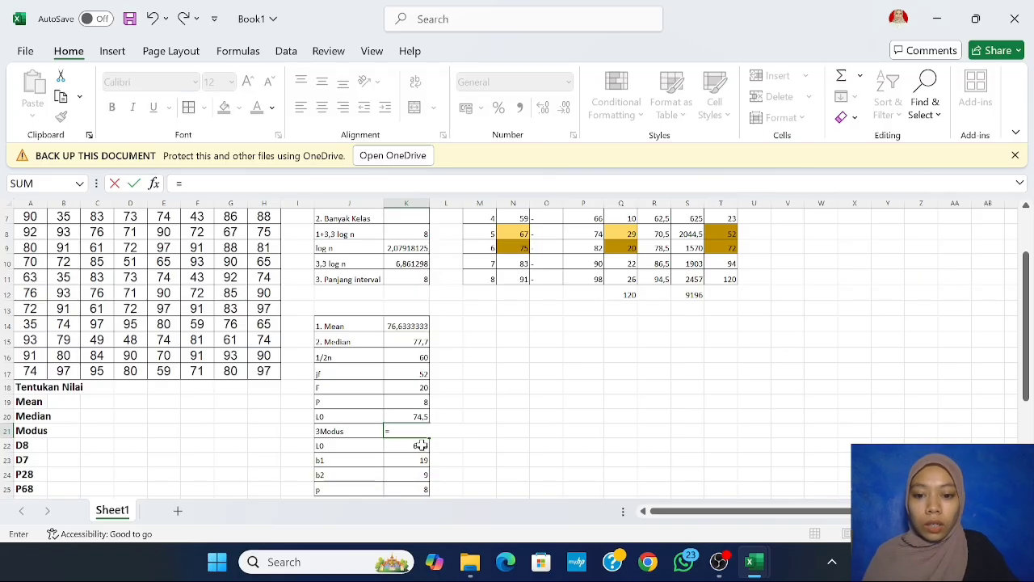
left_click(422, 446)
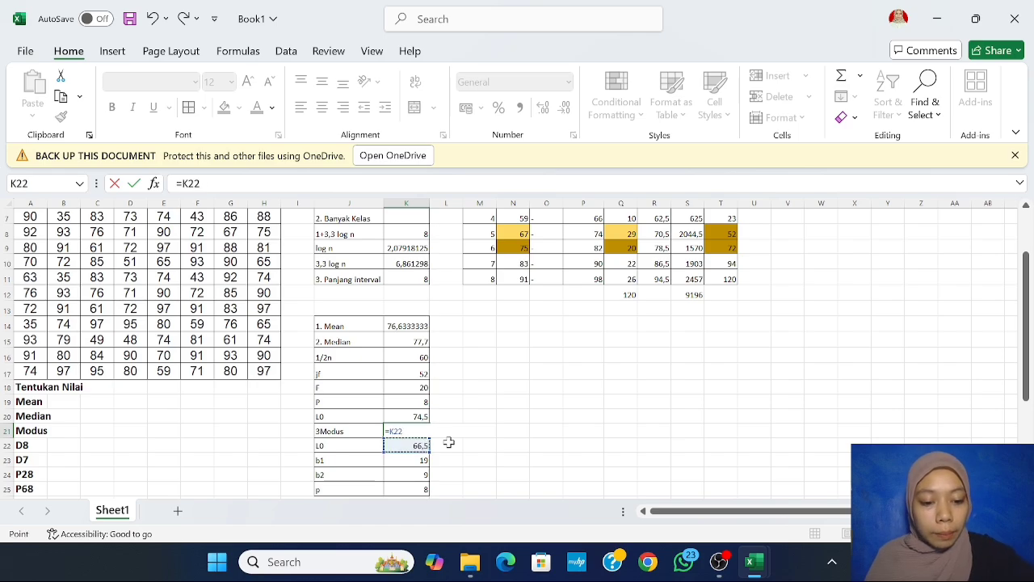
type("+((")
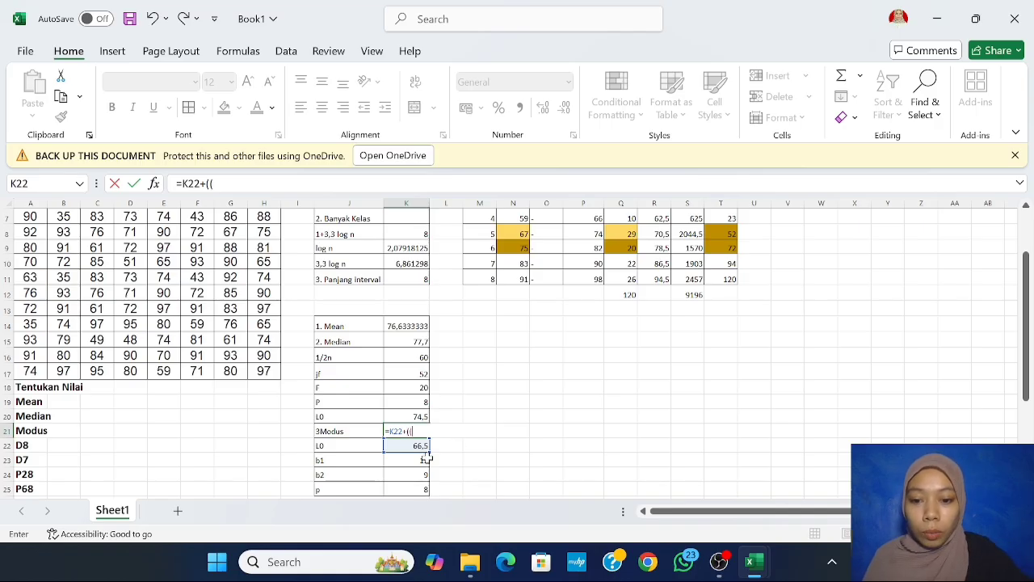
left_click(415, 459)
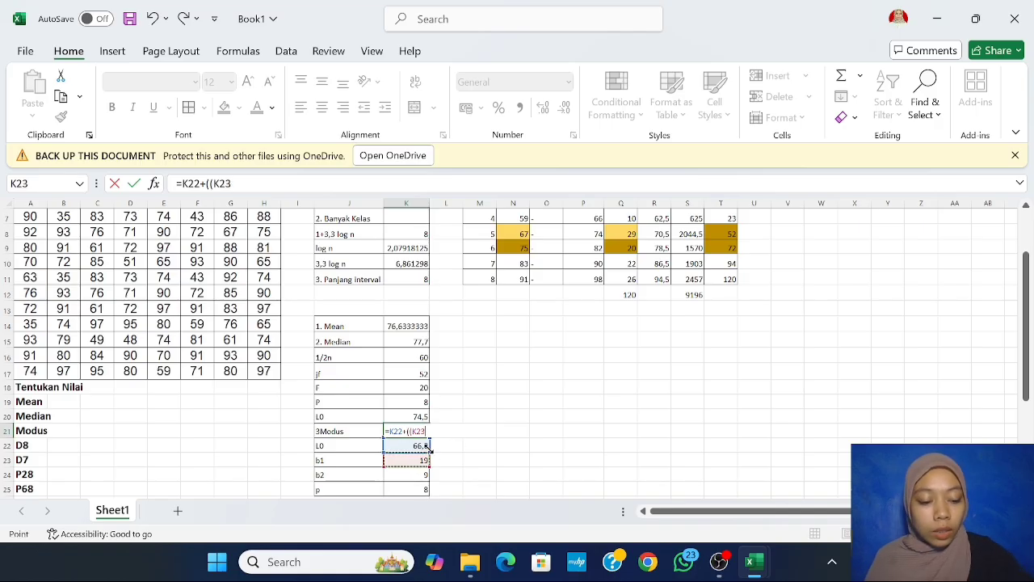
type(")")
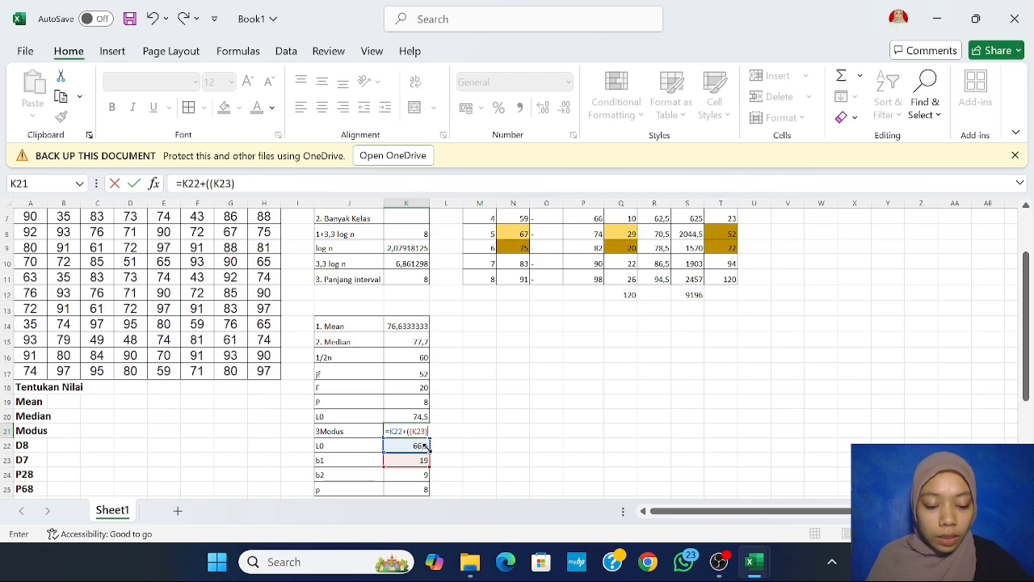
type("/(")
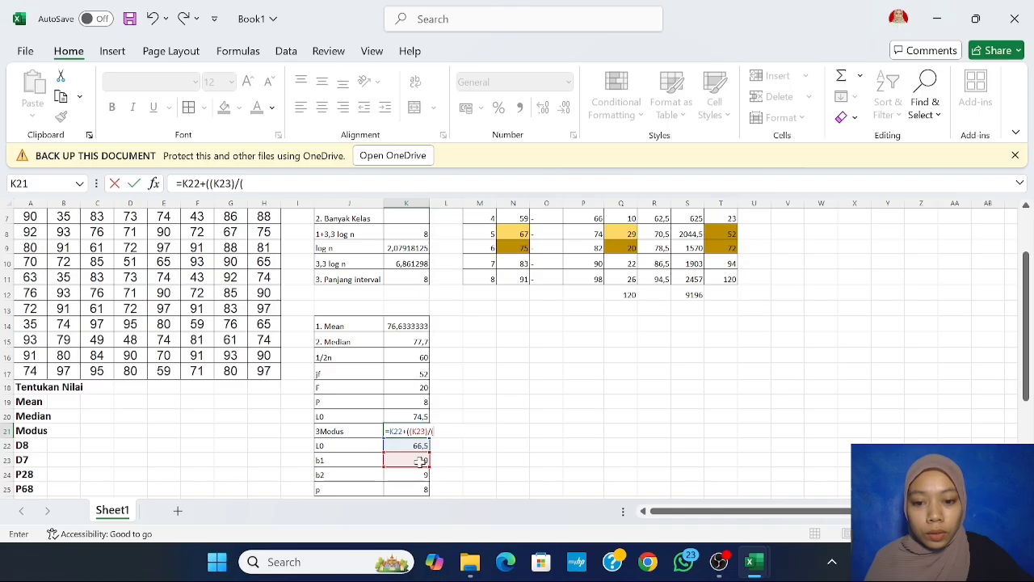
left_click(420, 464)
type("+")
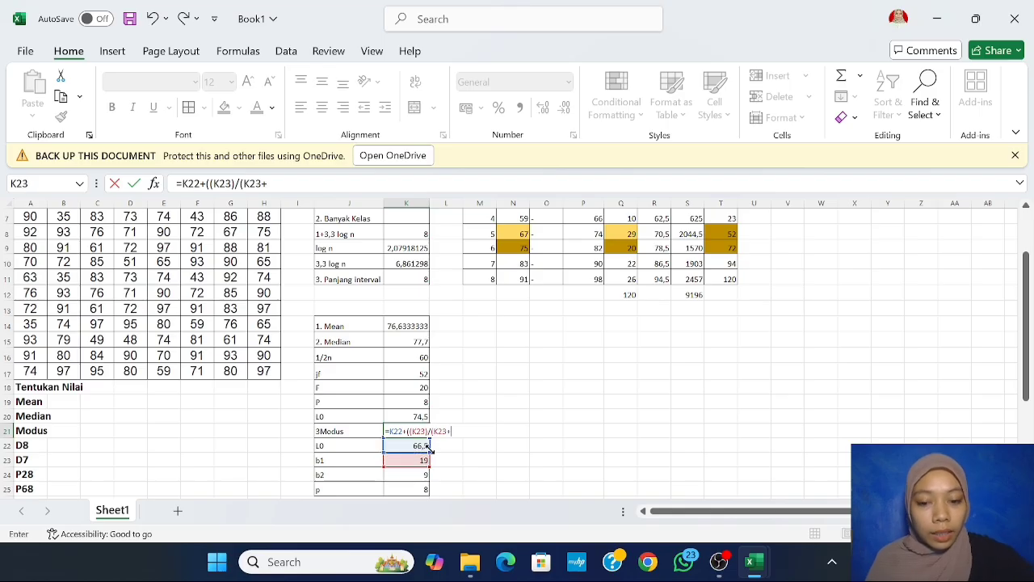
left_click(424, 474)
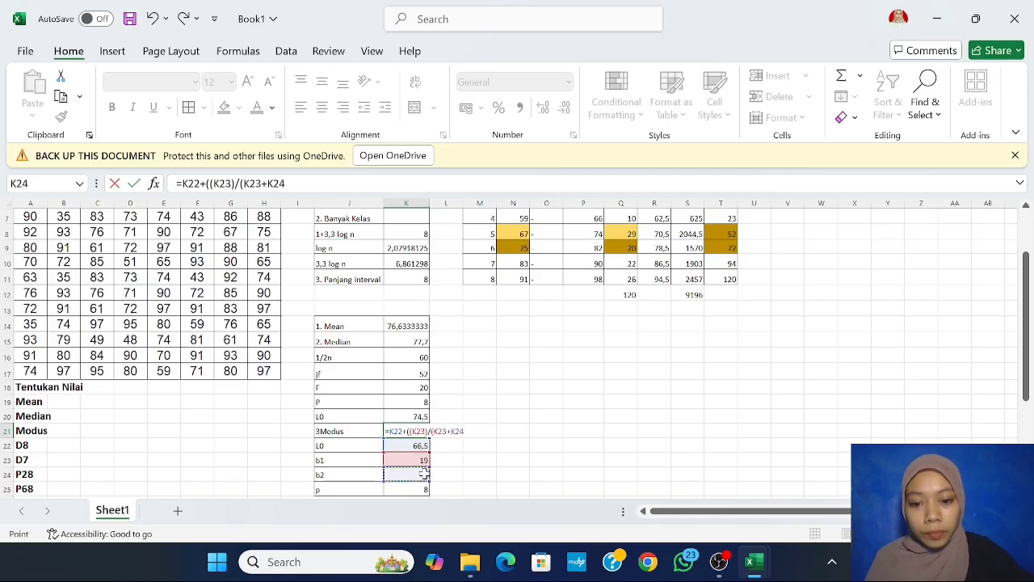
type(")")
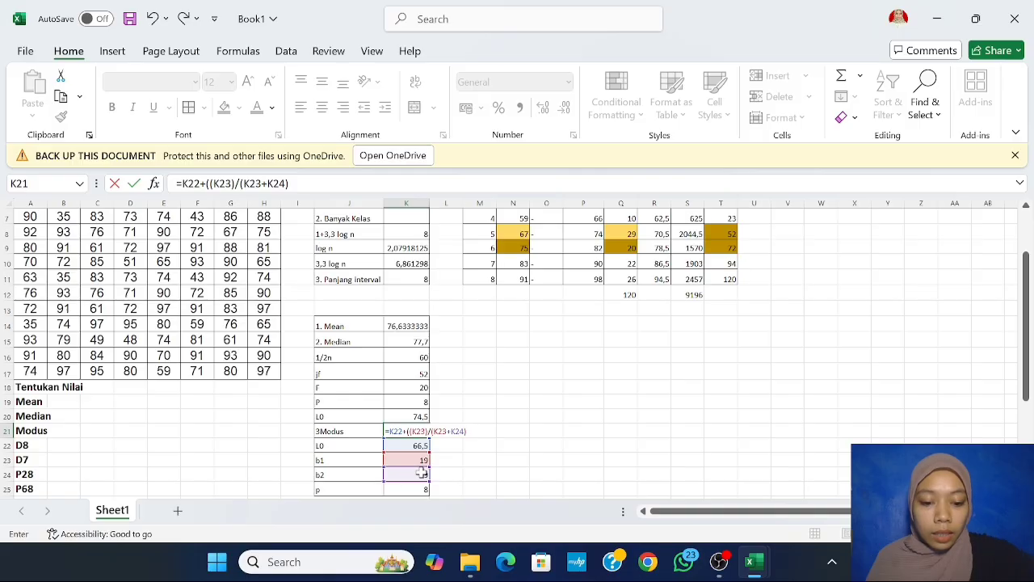
type("*")
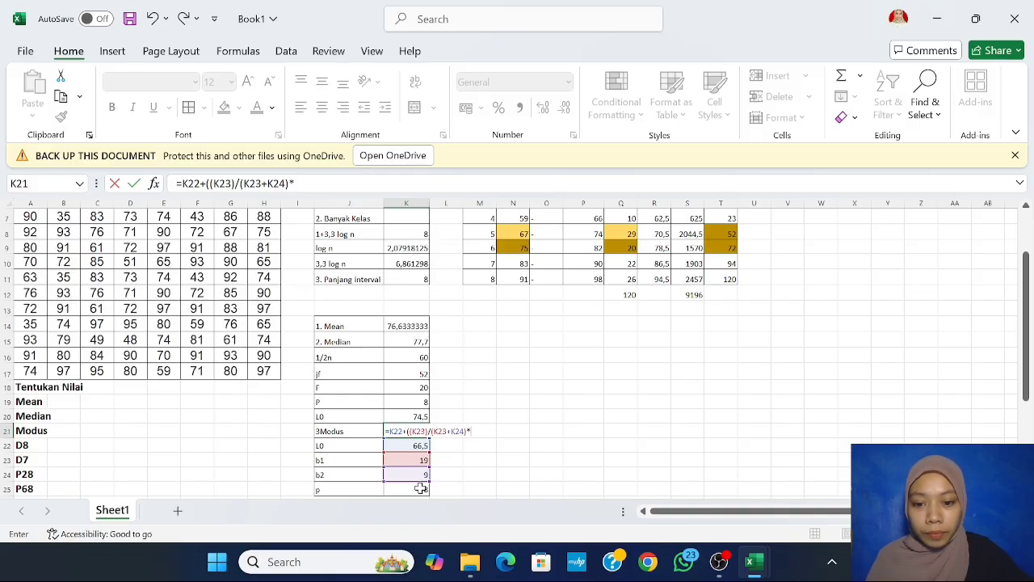
left_click(419, 488)
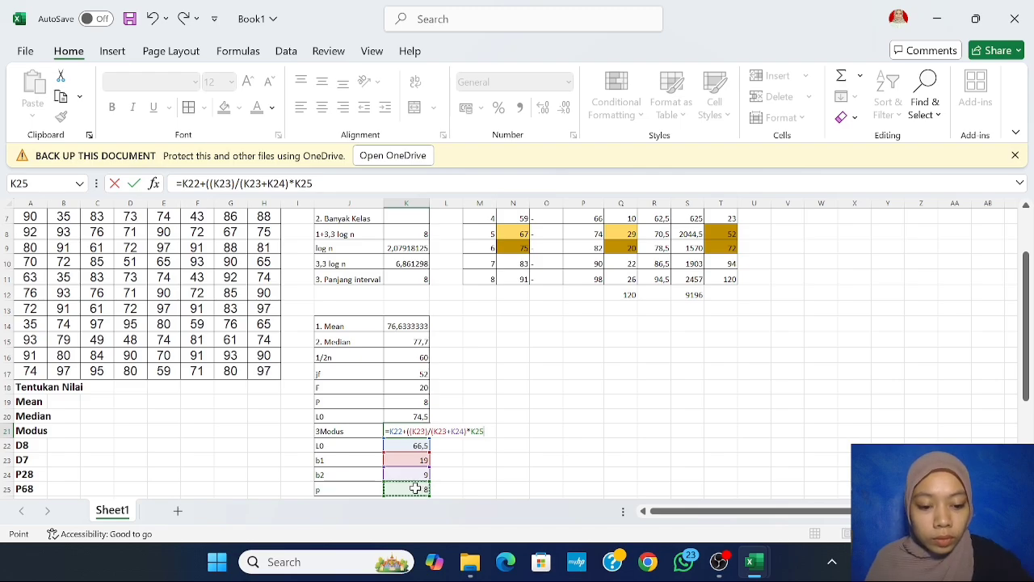
type(")")
key("Return")
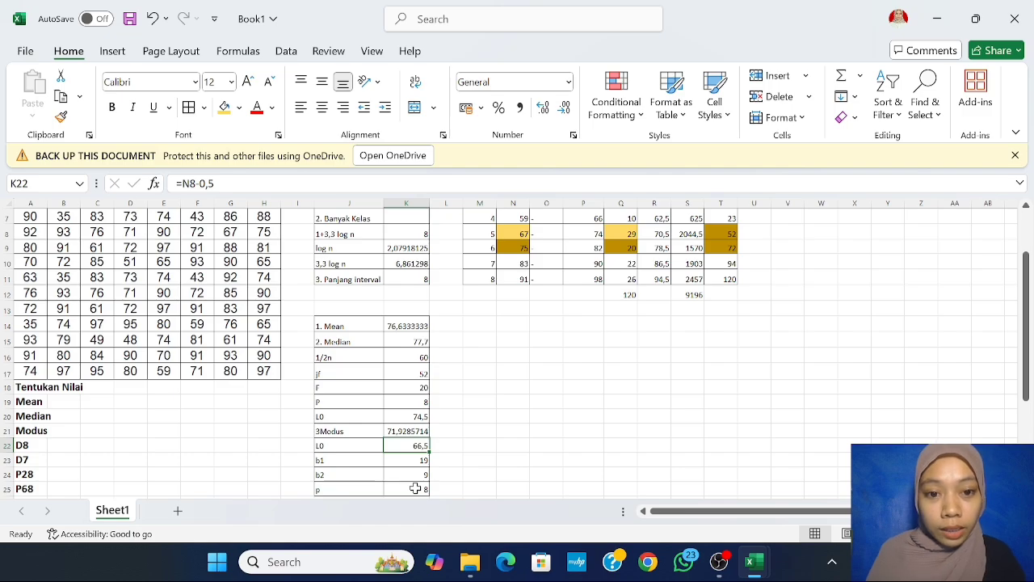
Step: Review the frequency table, the finished mean, median and mode calculations, and the list of statistics still to determine
scroll(649, 321, "up", 2)
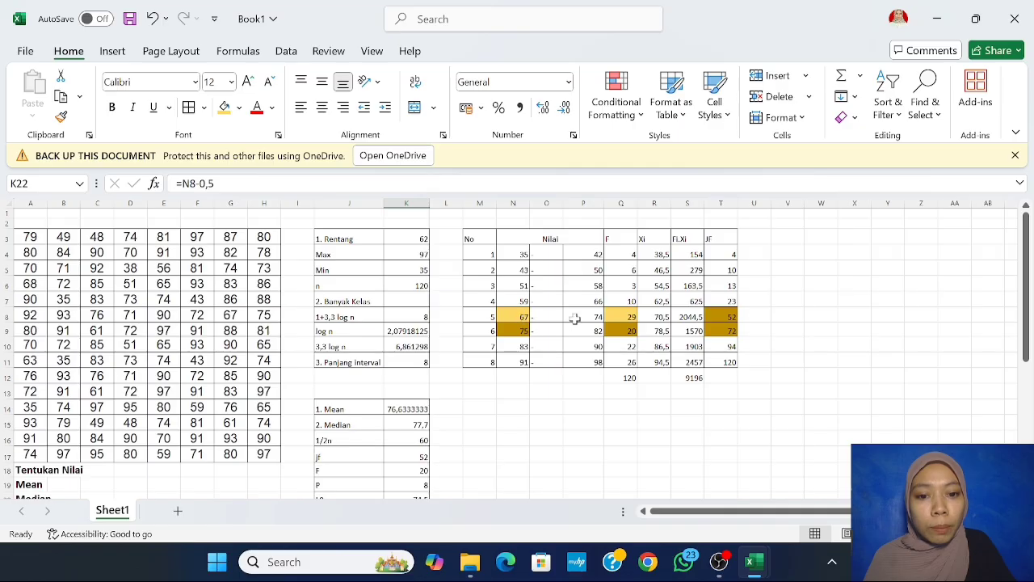
scroll(409, 425, "down", 1)
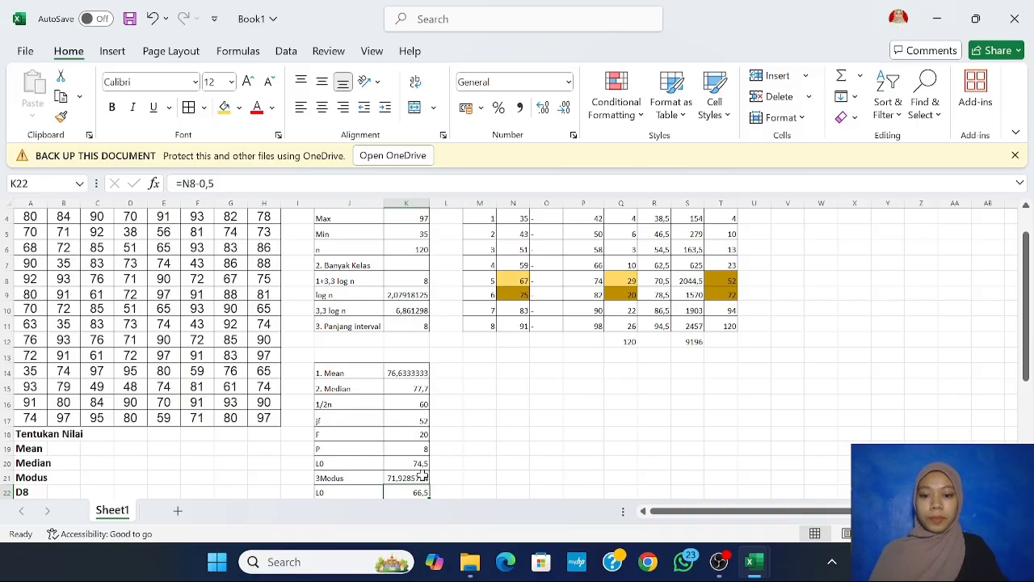
scroll(422, 477, "down", 2)
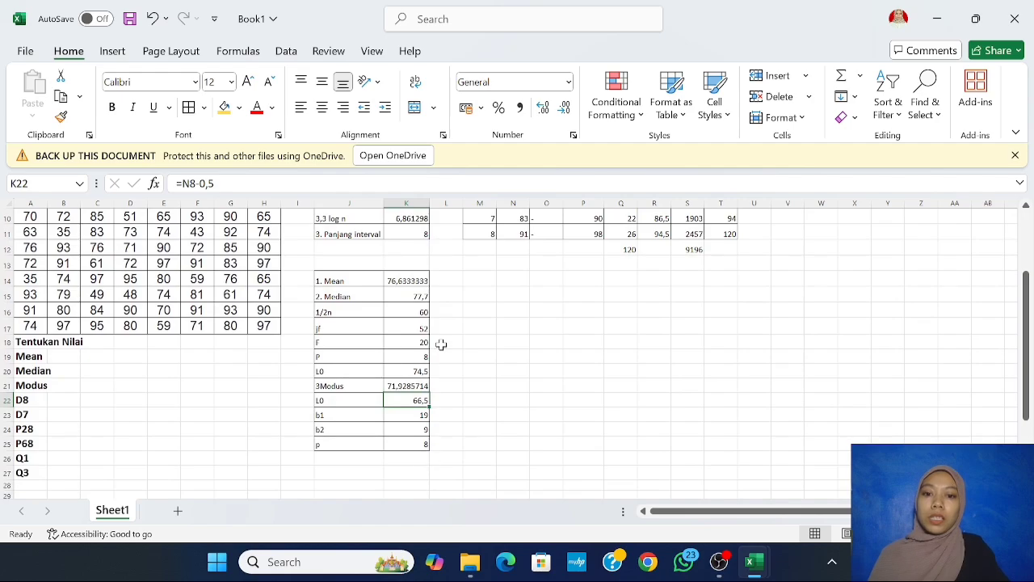
scroll(441, 343, "up", 1)
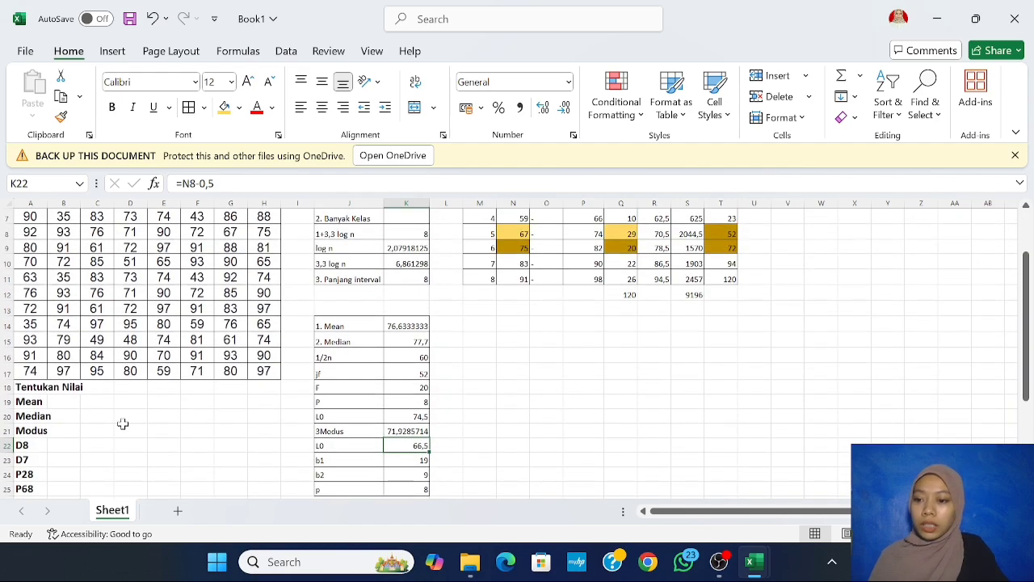
scroll(113, 428, "down", 1)
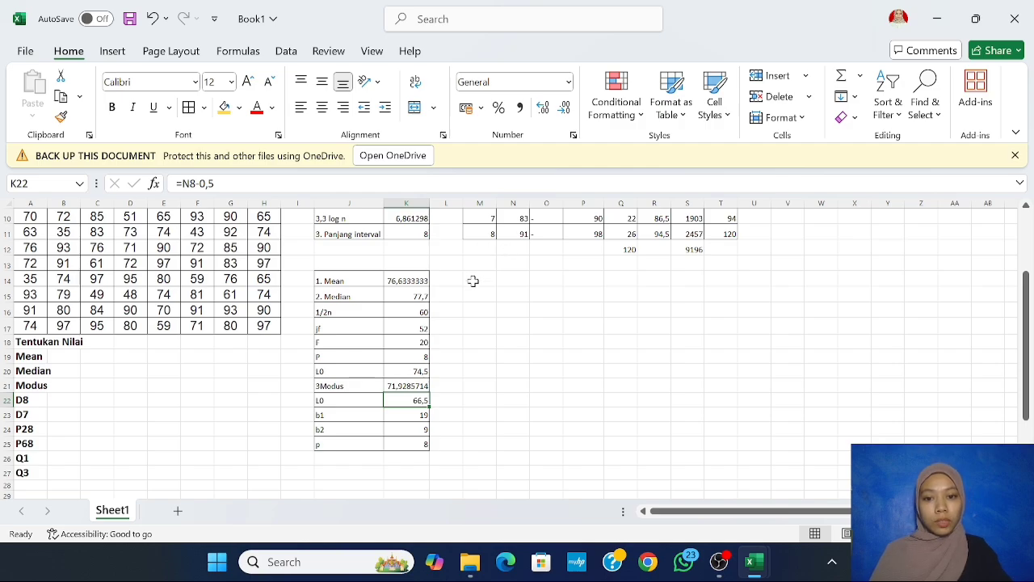
scroll(491, 279, "up", 1)
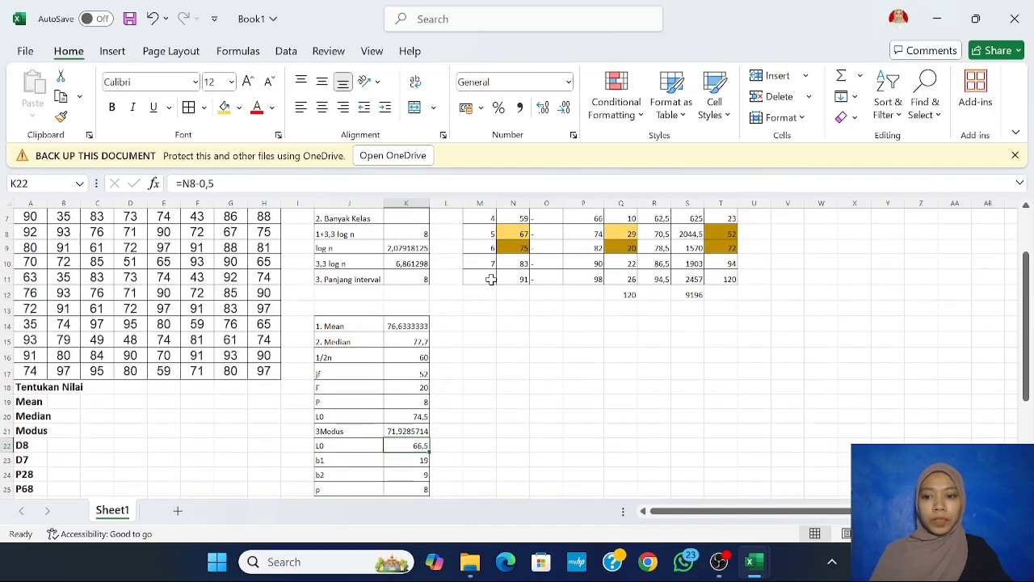
scroll(491, 280, "up", 2)
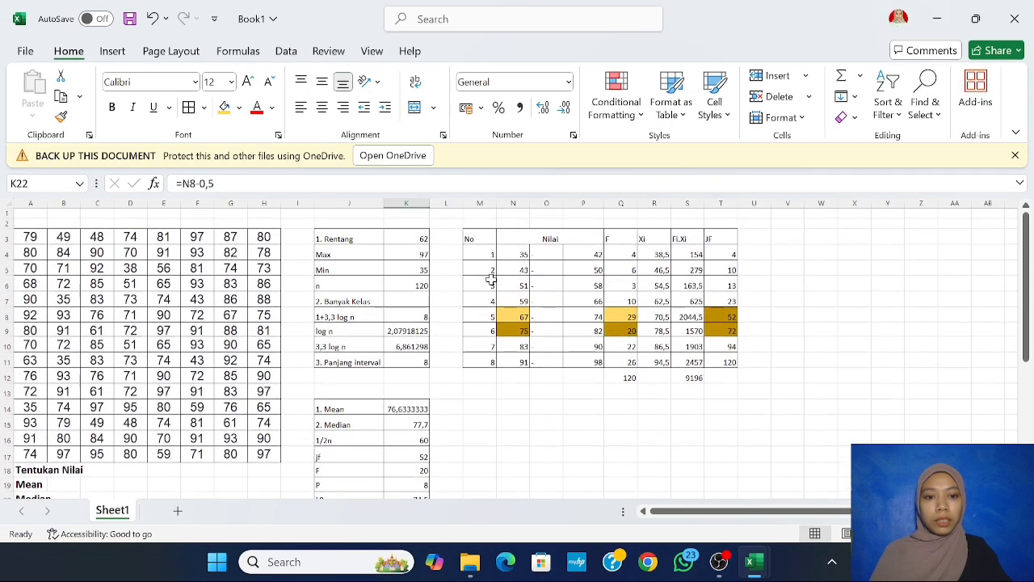
Step: Apply borders to all cells of the range M14:P19 below the frequency table
scroll(526, 388, "down", 1)
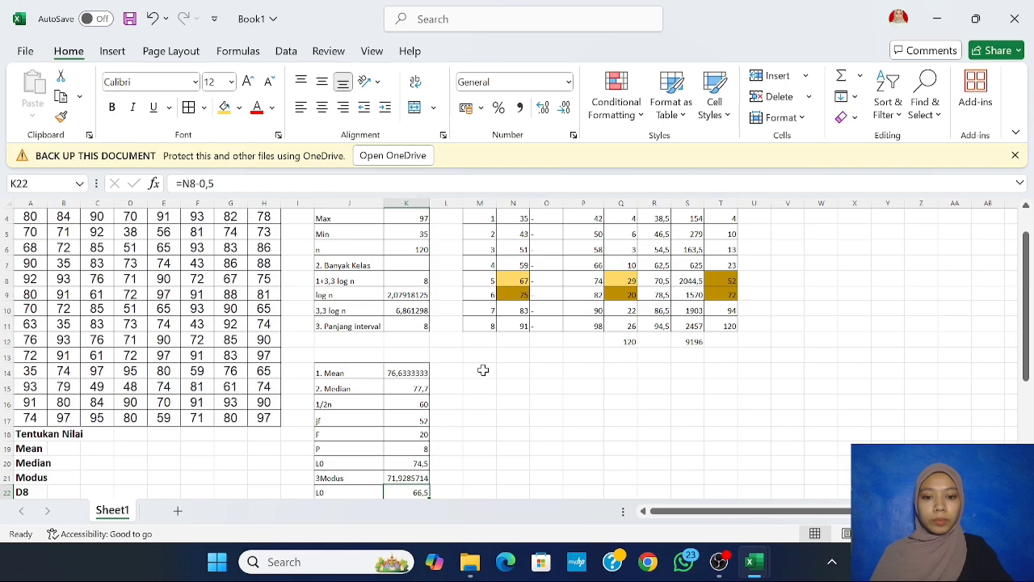
left_click_drag(485, 369, 552, 374)
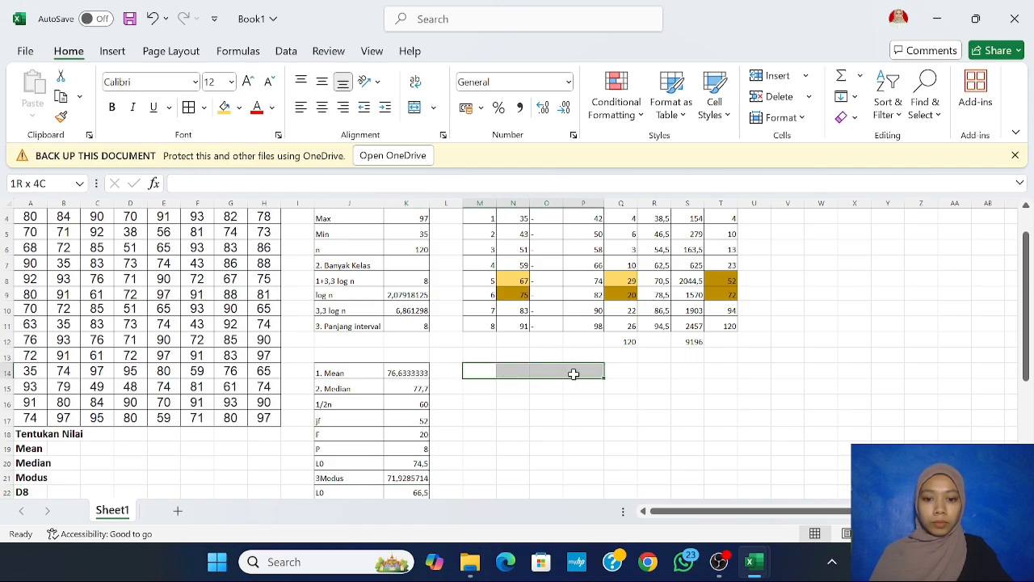
left_click_drag(573, 374, 578, 443)
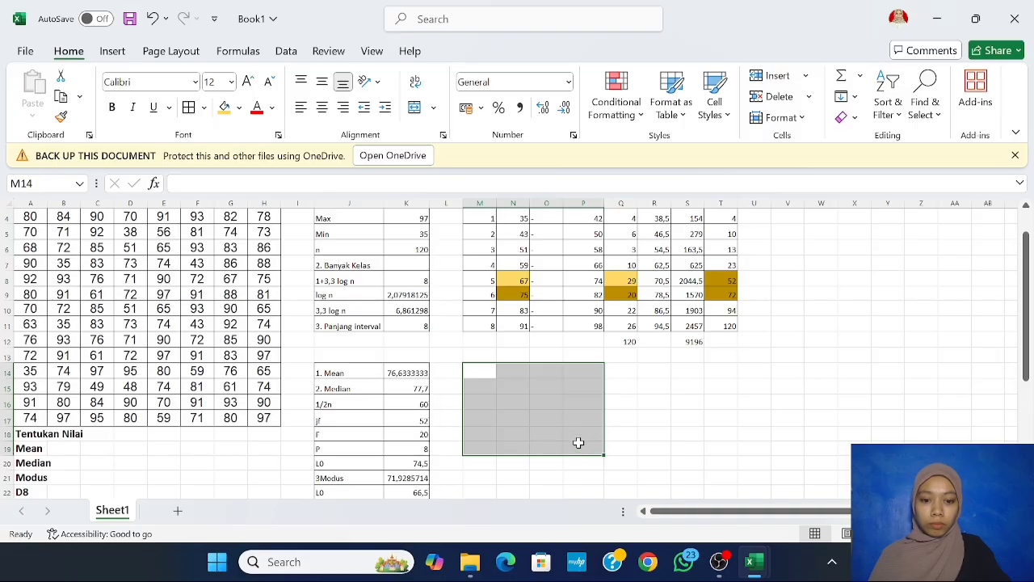
left_click(188, 107)
Step: Label M14 as D8 and calculate the eighth decile's position in N14 with the formula =8/10*K6
left_click(488, 370)
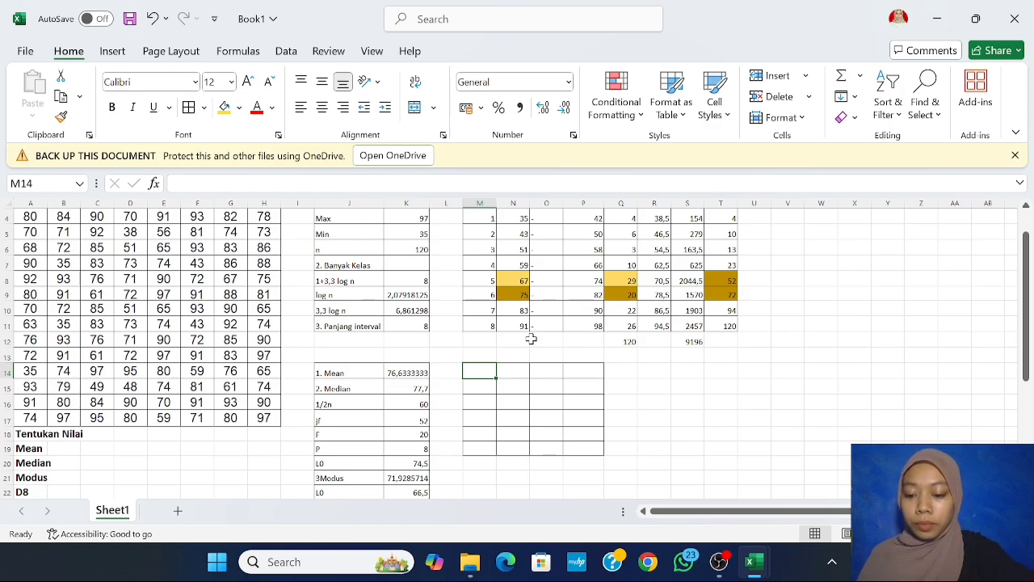
type("d")
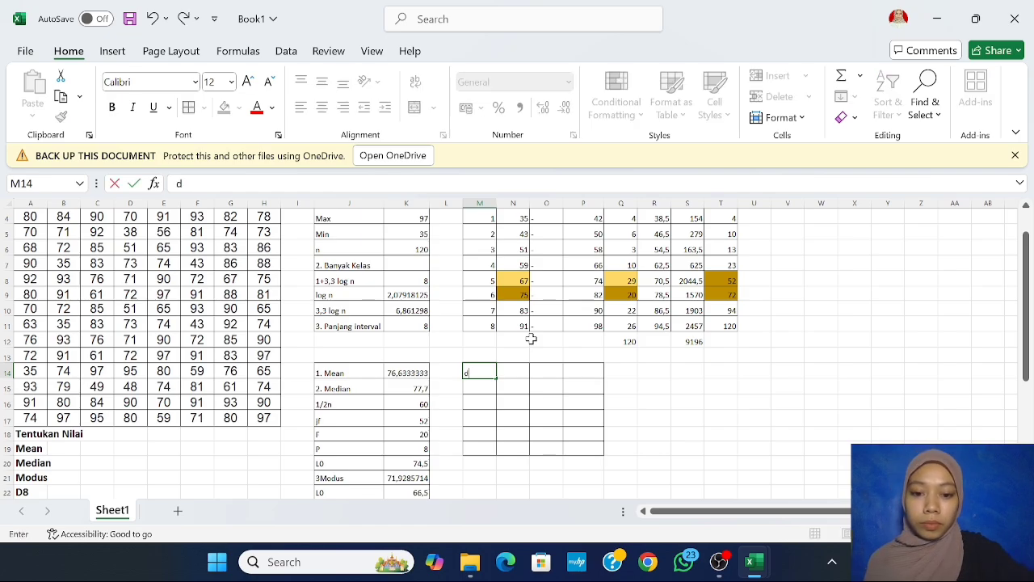
key("BackSpace")
key("BackSpace")
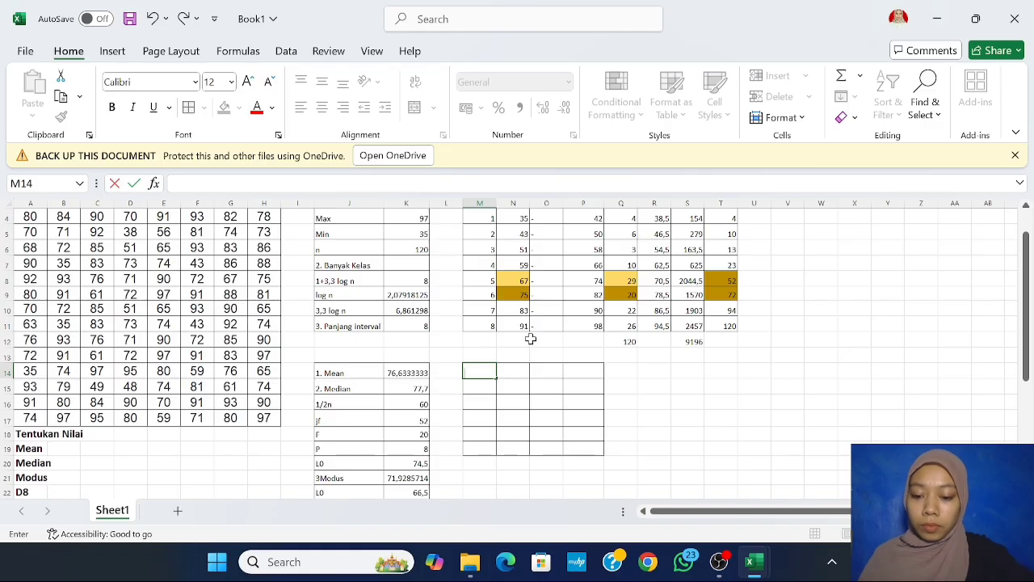
type("D8")
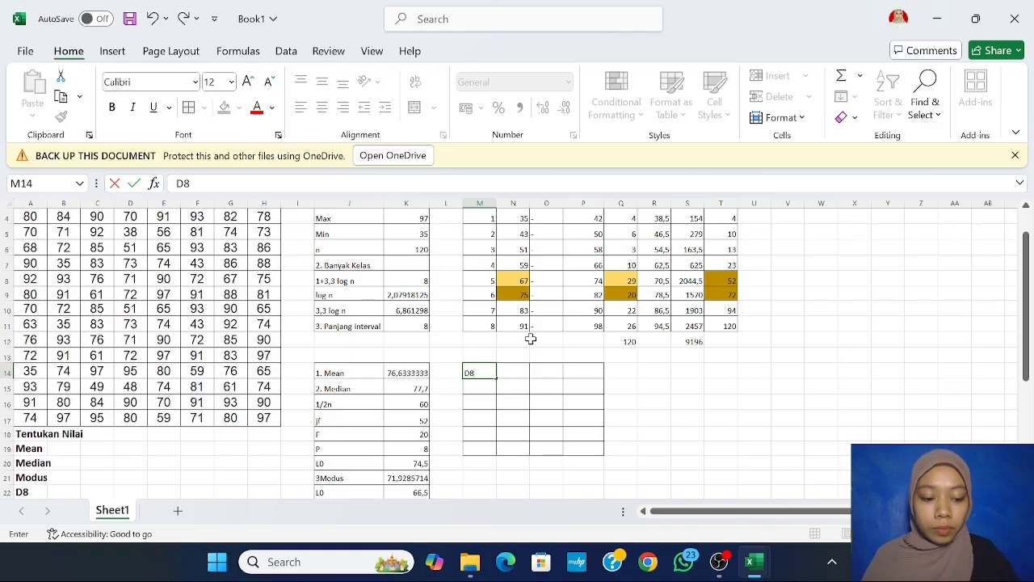
key("Tab")
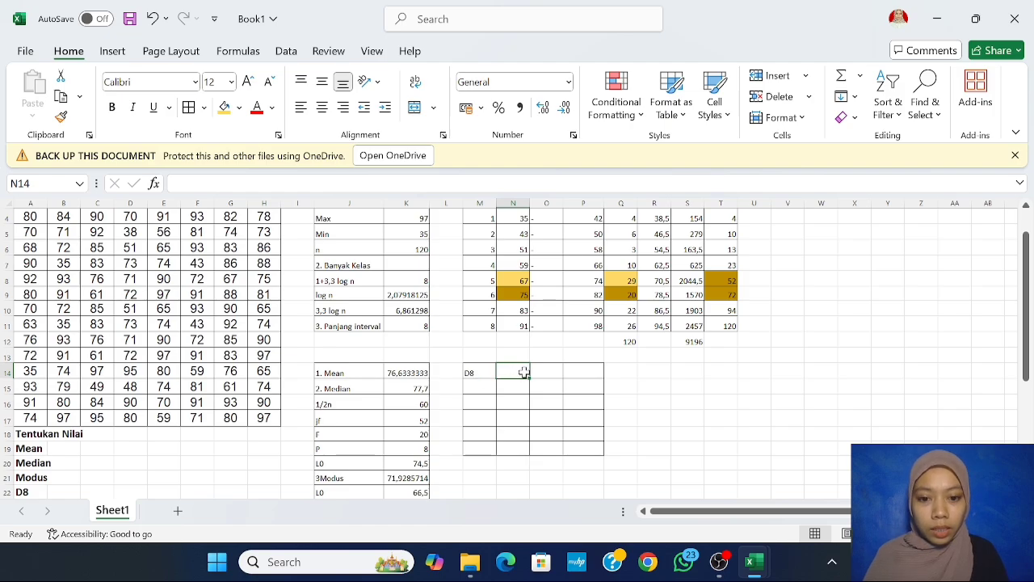
type("=")
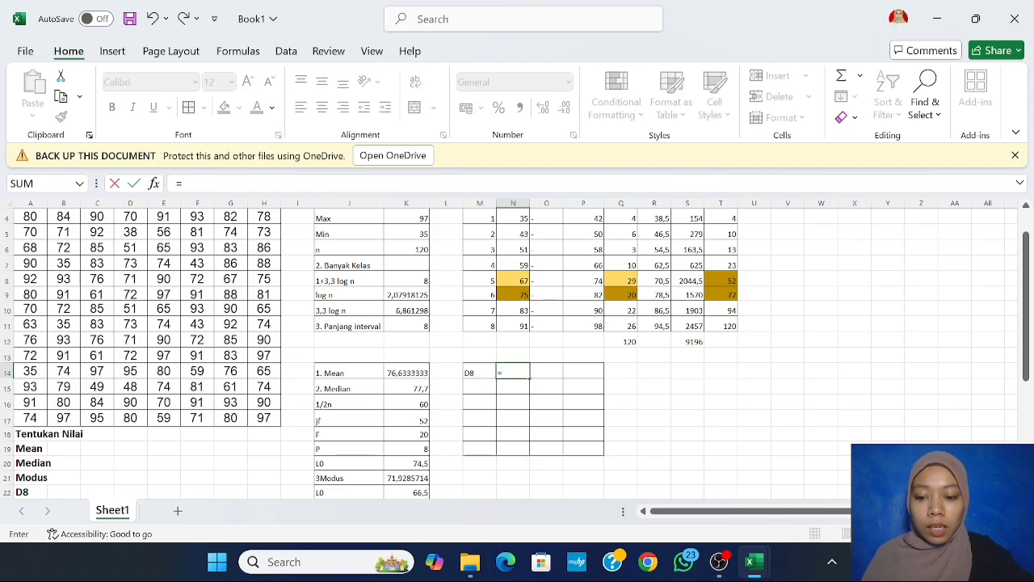
type("8/10")
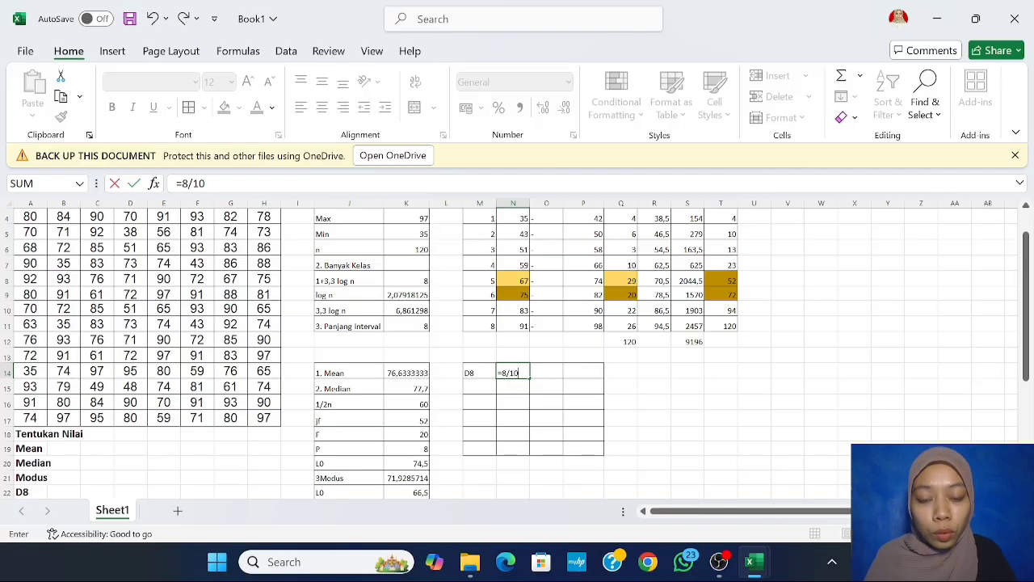
type("*")
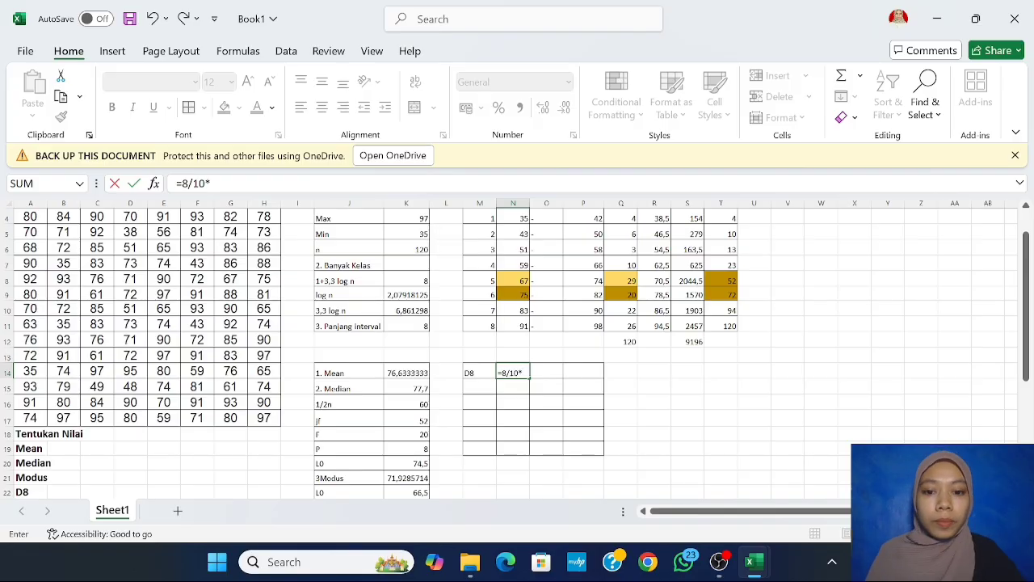
left_click(416, 247)
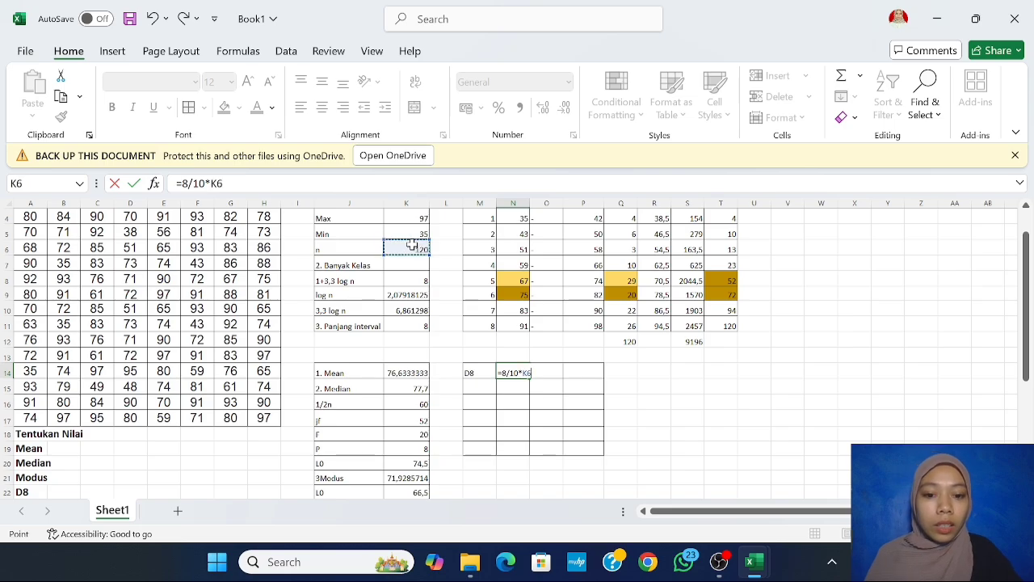
key("Return")
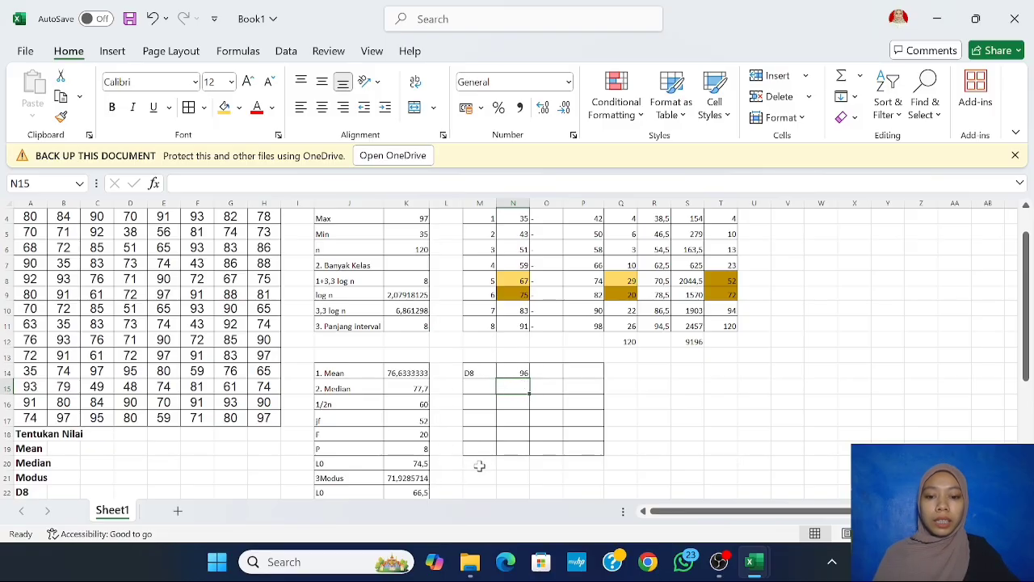
Step: Enter the labels JF, F, P, L0 and D8 down cells M15 to M19
left_click(478, 388)
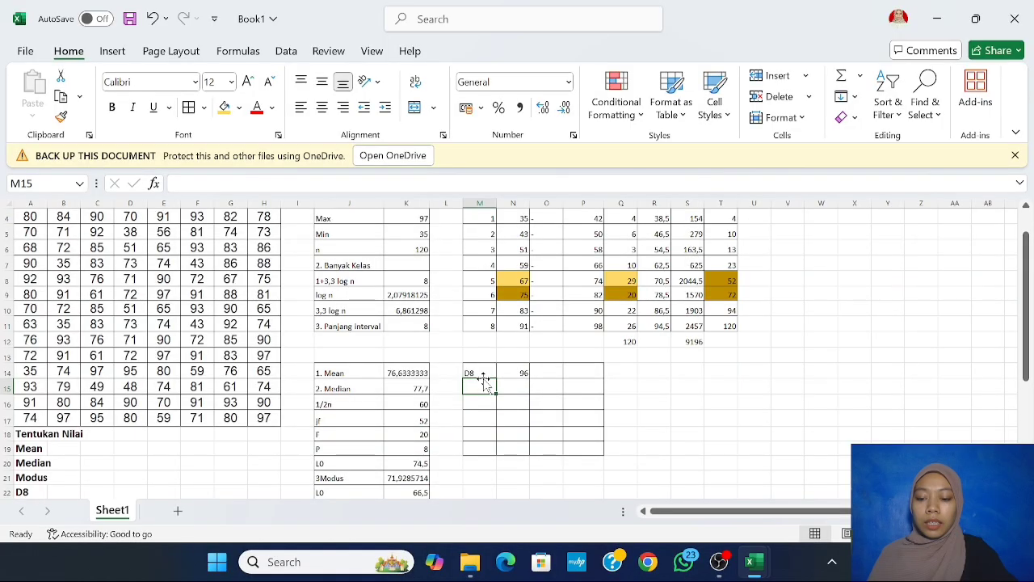
type("J")
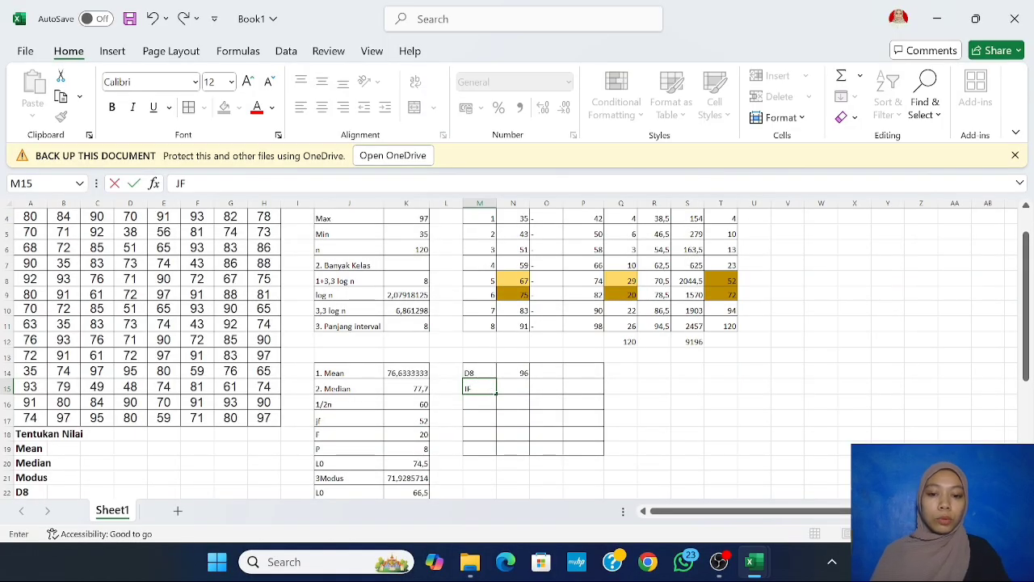
type("F")
key("Return")
type("F")
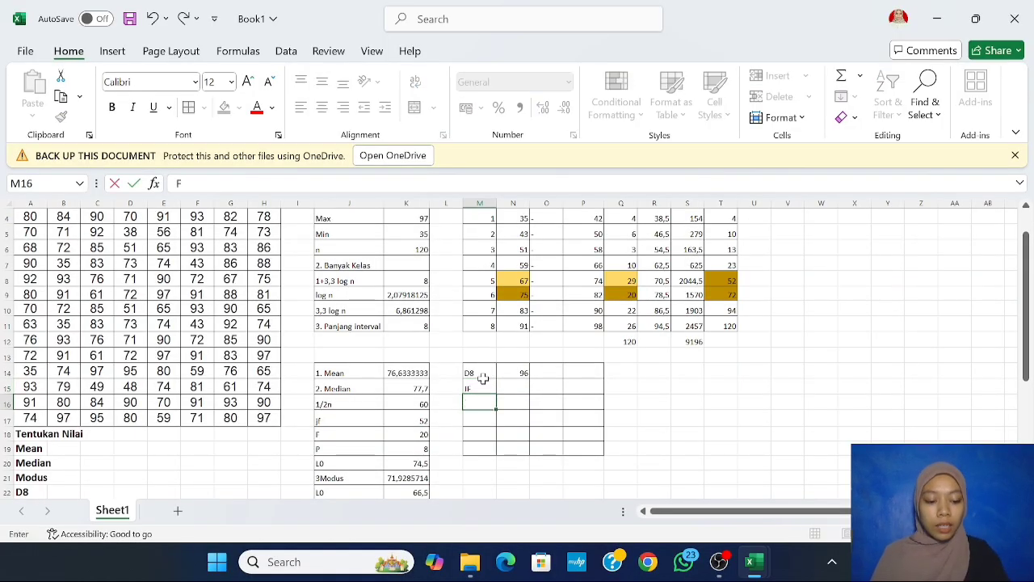
key("Return")
type("P")
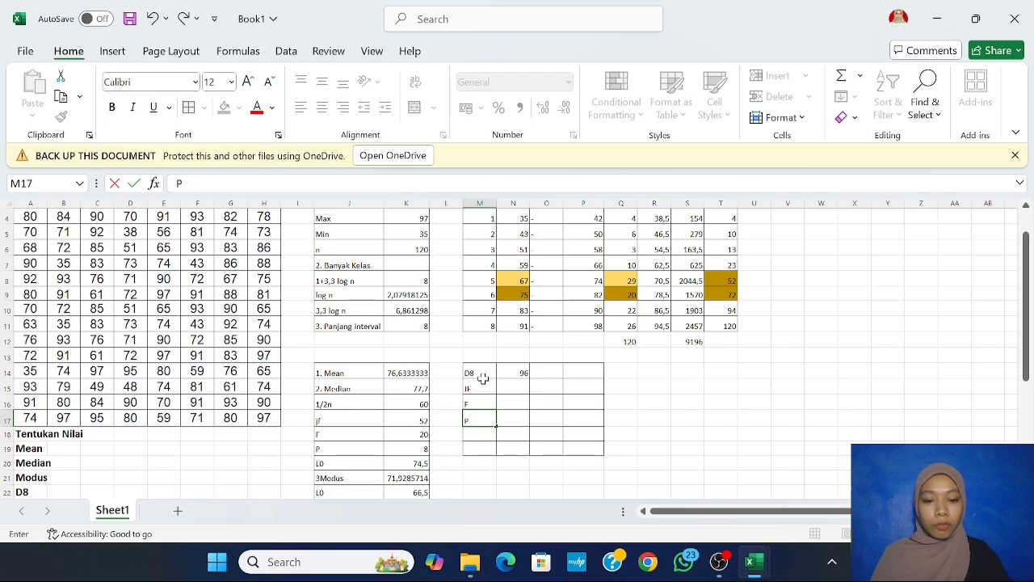
key("Return")
type("L0")
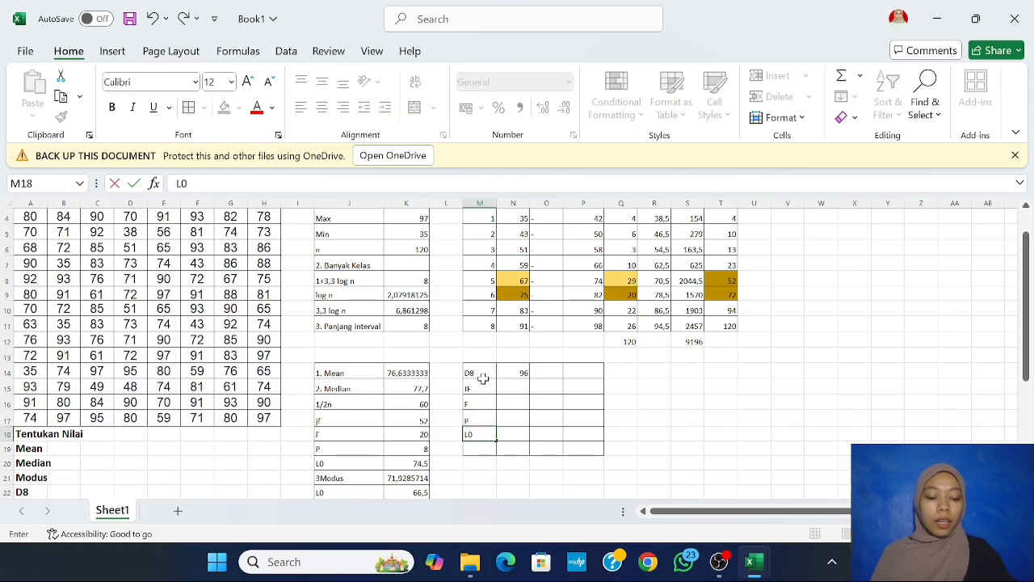
key("Return")
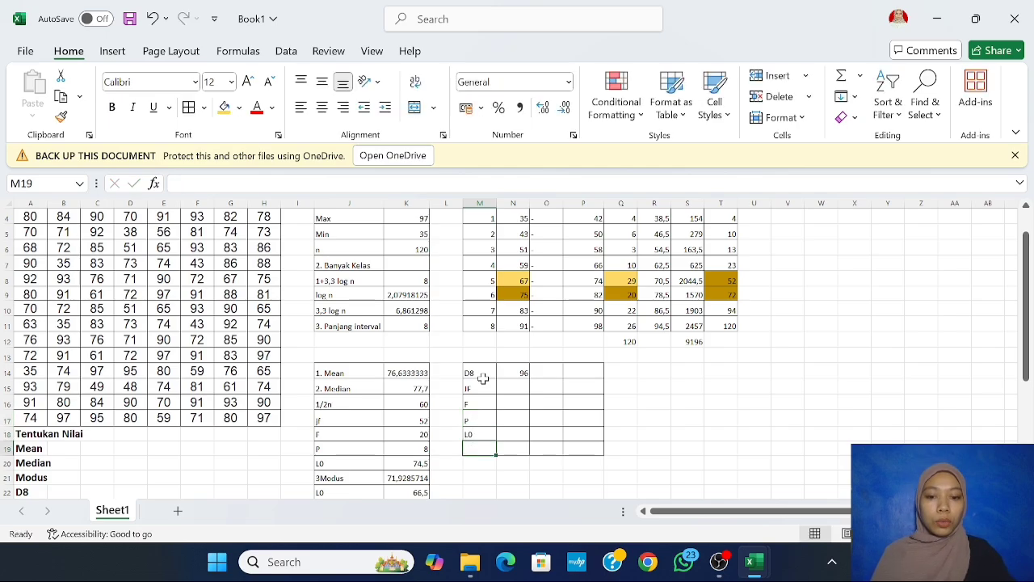
type("D8")
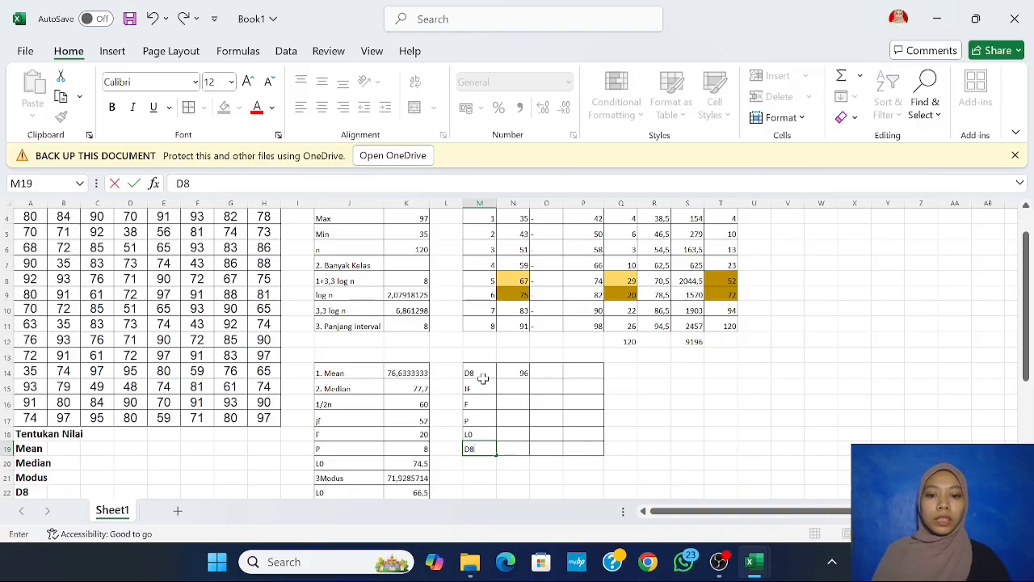
Step: Shade the cumulative frequency cells T11 and T10 grey to mark the values used for D8
scroll(482, 379, "up", 1)
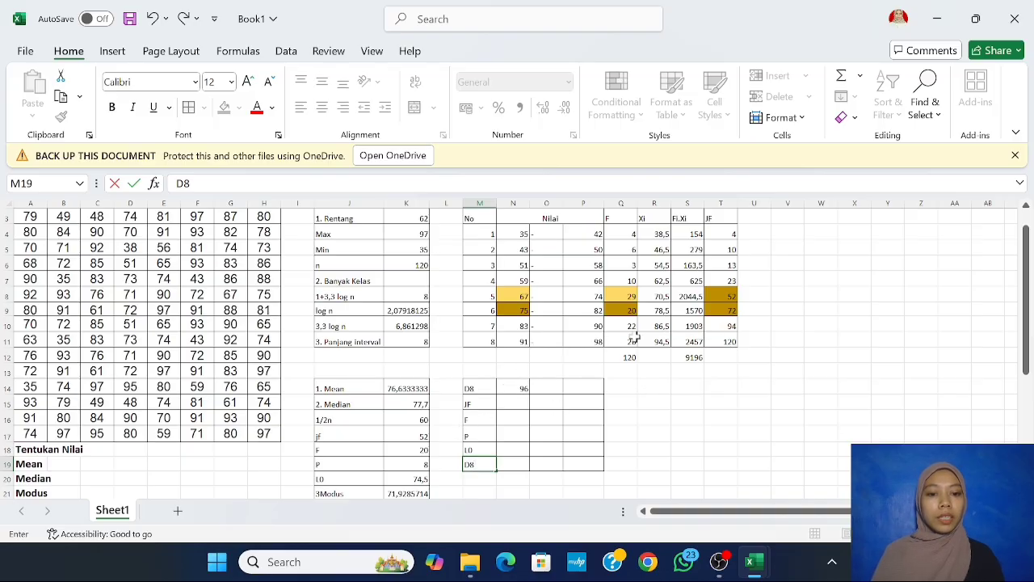
left_click(729, 339)
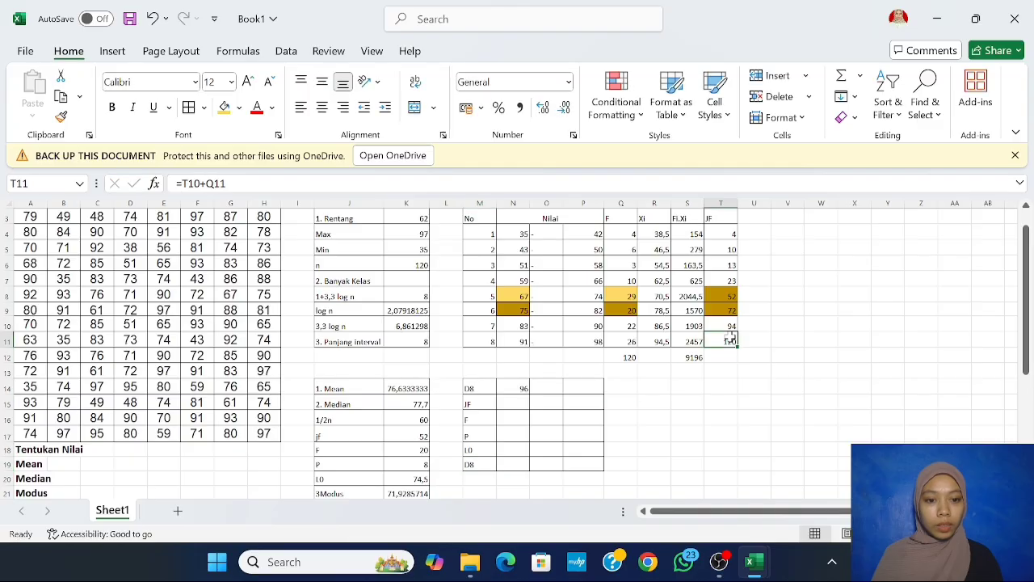
left_click(241, 108)
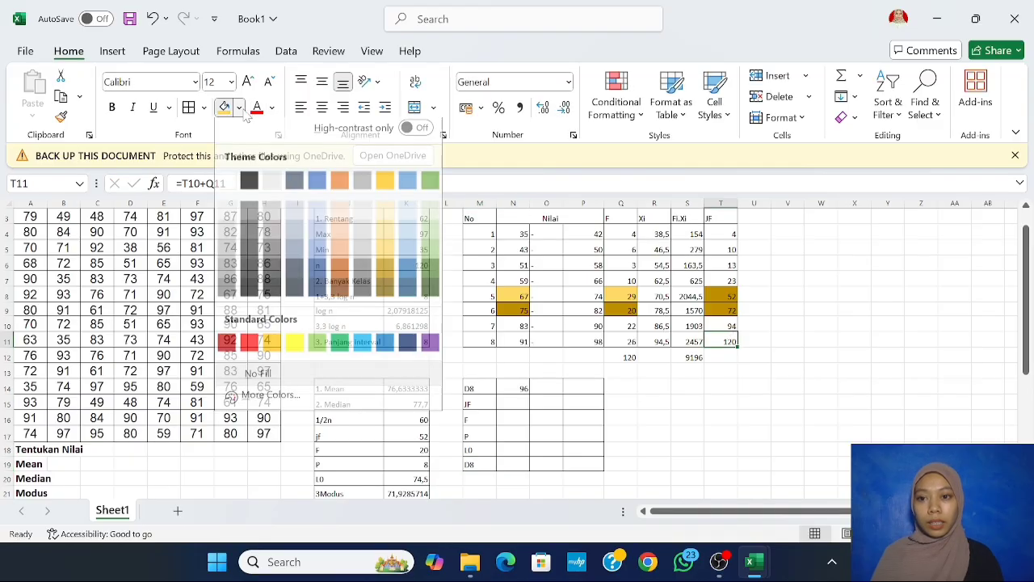
left_click(356, 261)
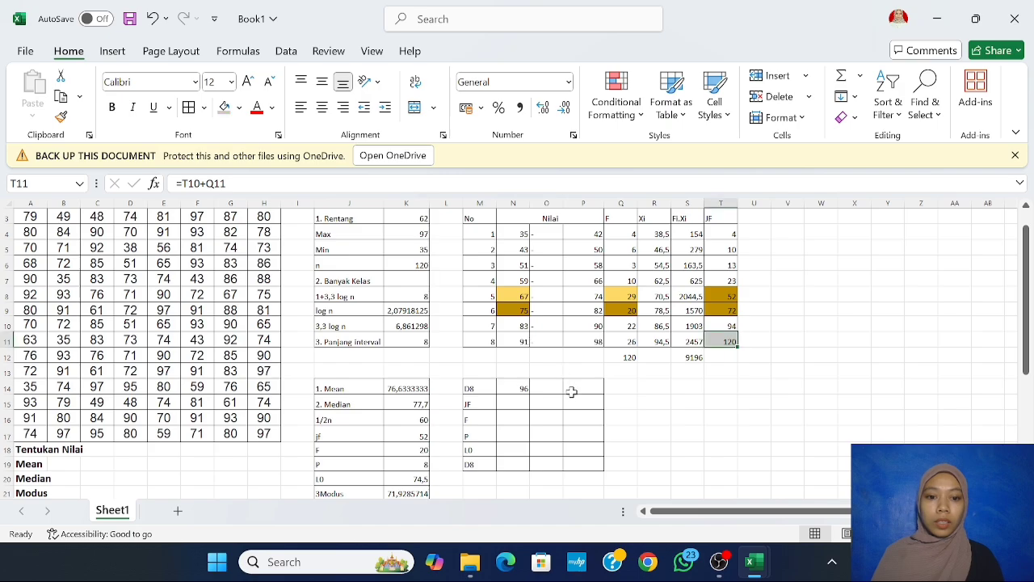
left_click(515, 400)
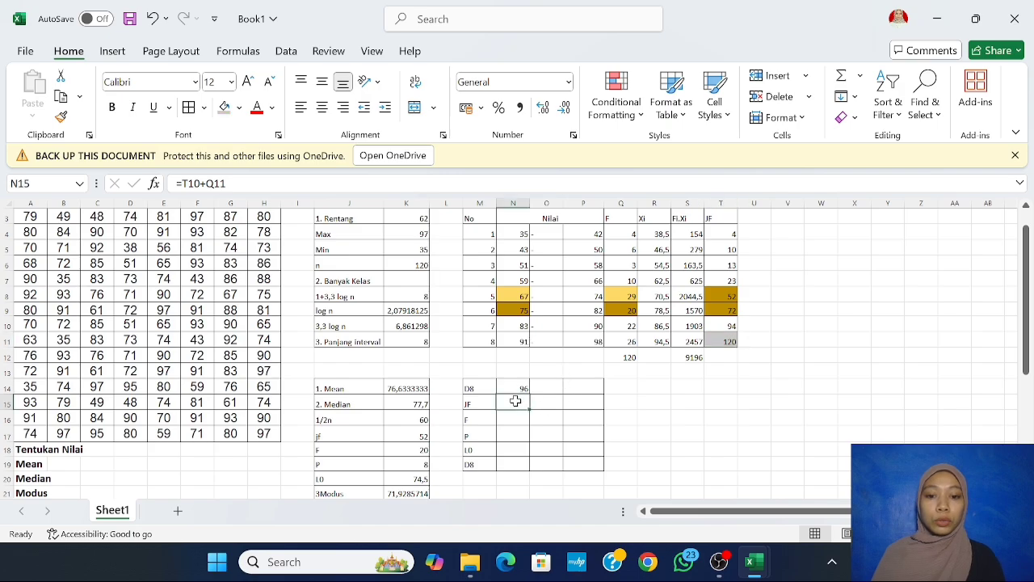
left_click(725, 326)
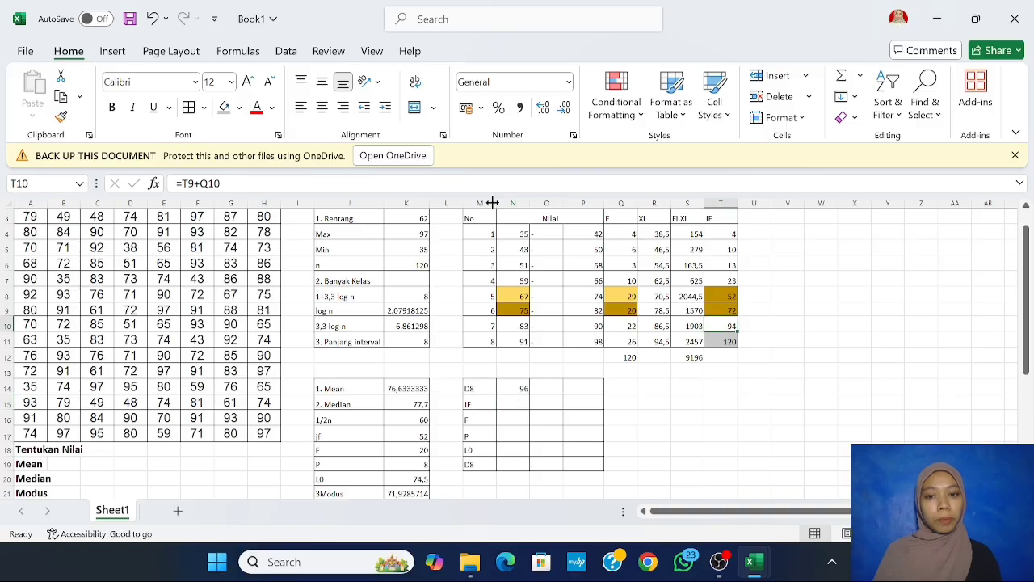
left_click(225, 108)
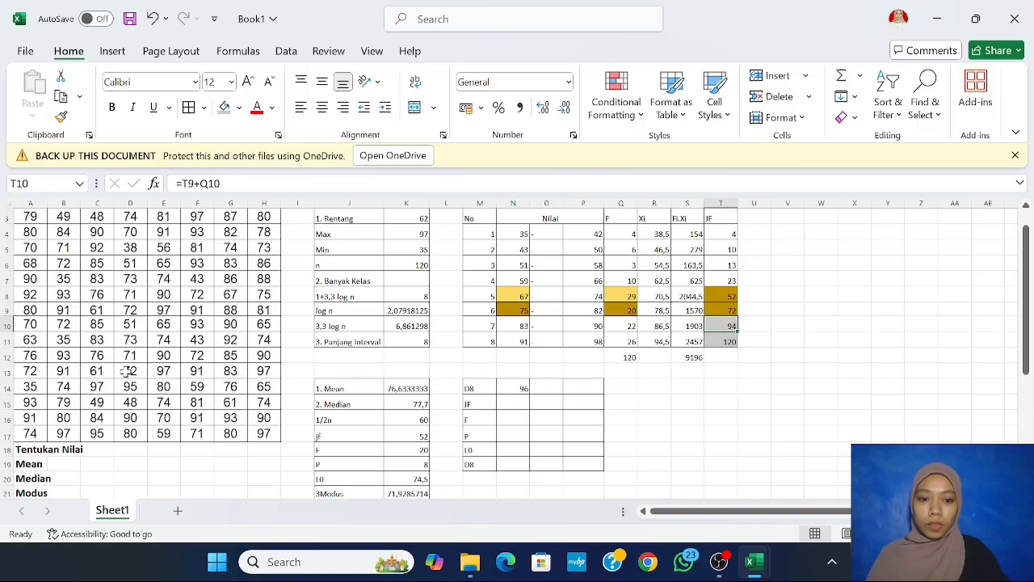
Step: Enter 94 as the cumulative frequency JF for D8 in N15
left_click(512, 401)
type("9")
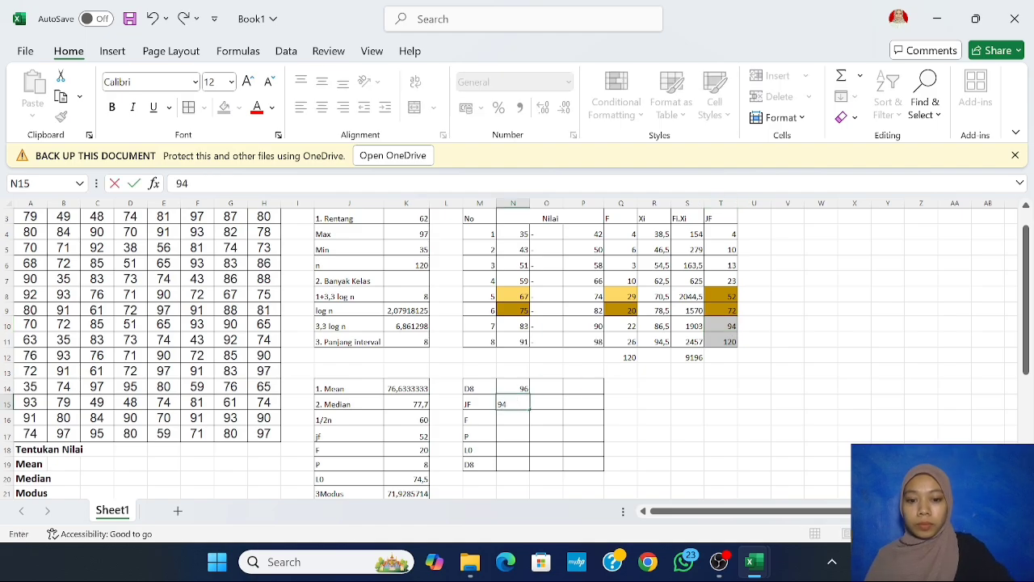
type("4")
key("Return")
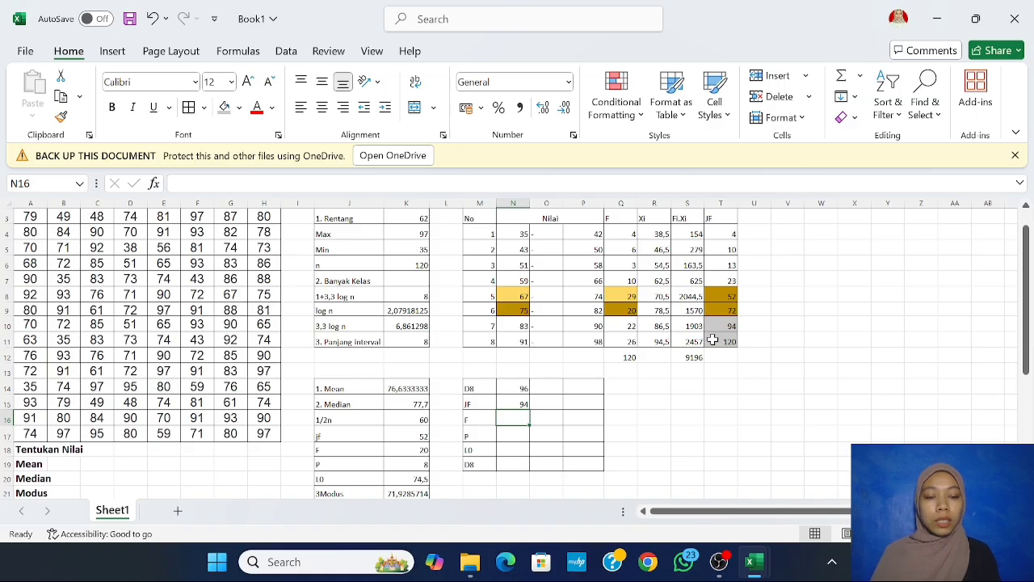
Step: Shade the eighth class's frequency cell Q11 with the same grey fill
left_click(634, 342)
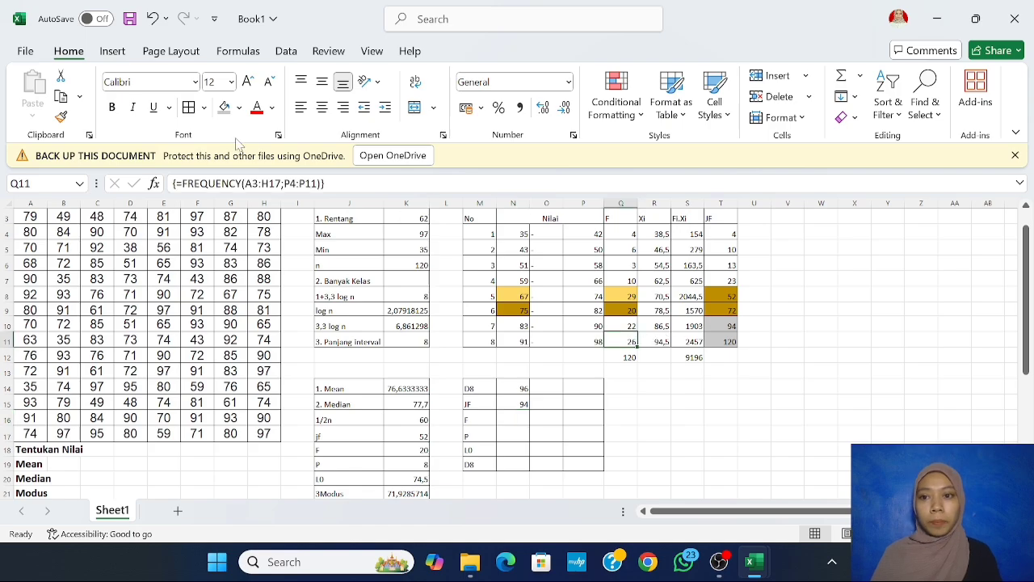
left_click(224, 110)
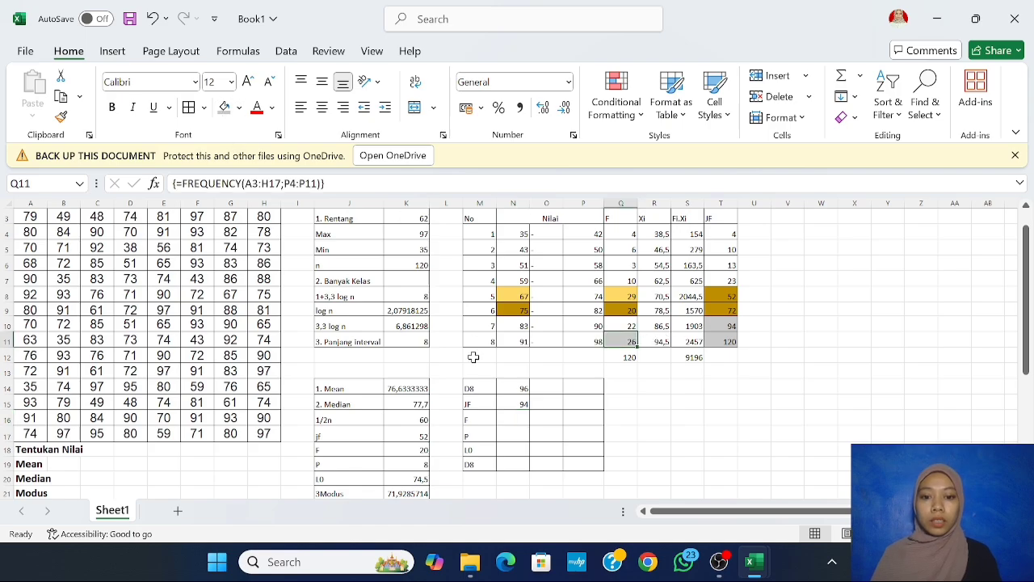
Step: Enter 26 as the D8 class frequency F in N16 and 8 as the interval length P in N17
left_click(517, 417)
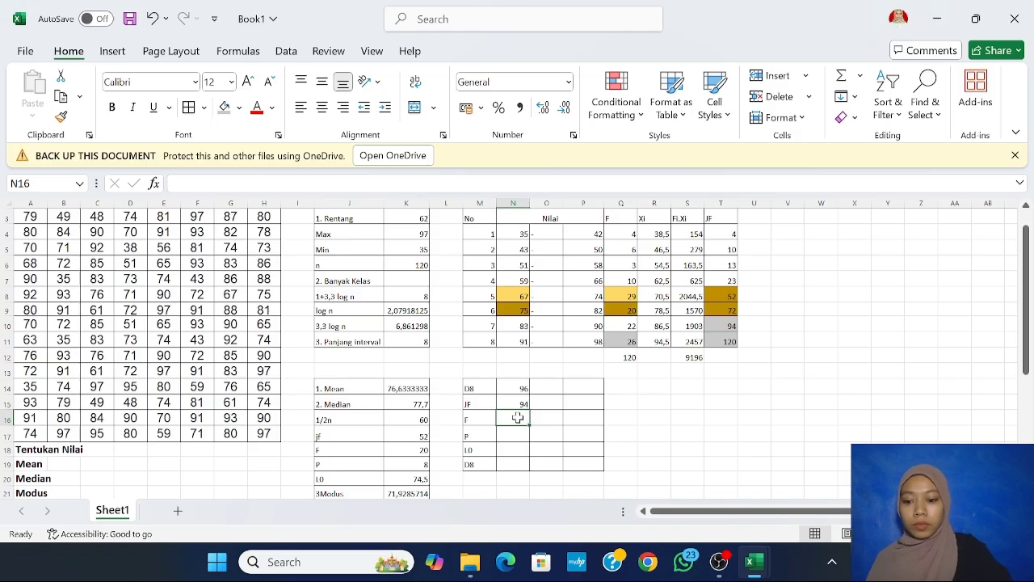
type("26")
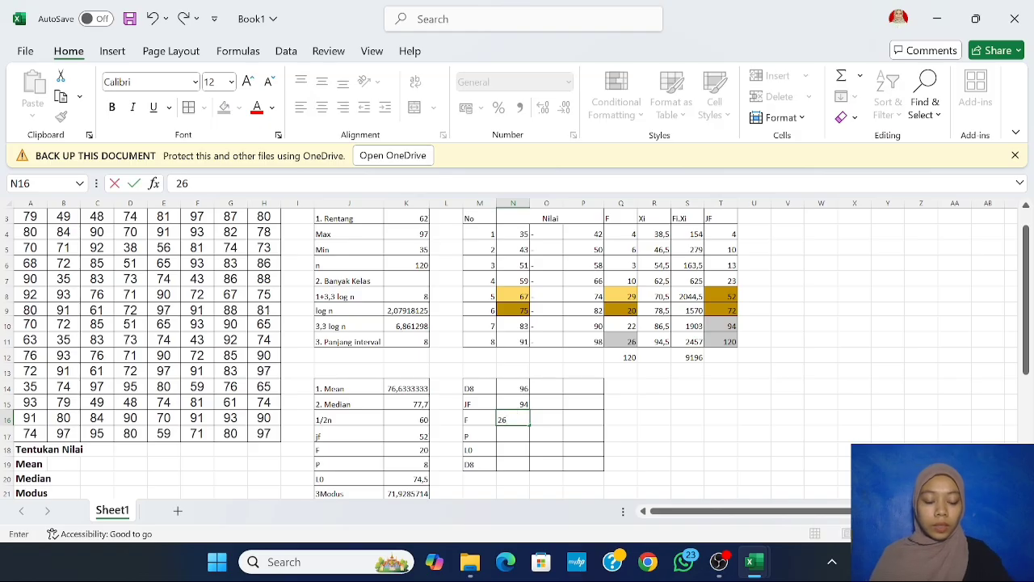
key("Return")
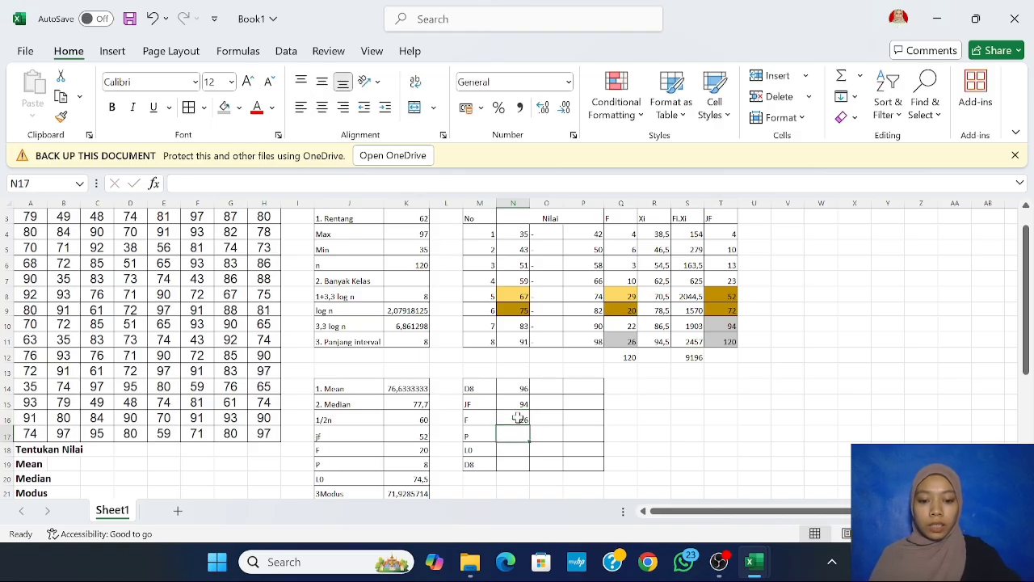
type("8")
key("Return")
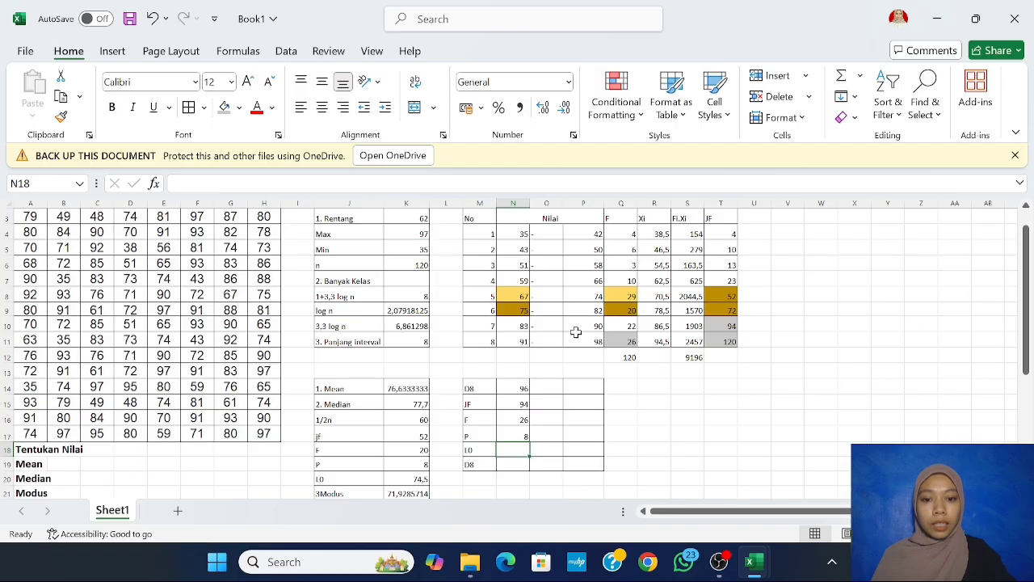
Step: Shade the eighth class's lower limit N11 grey and enter =N11-0,5 as the D8 lower boundary L0 in N18
left_click(521, 341)
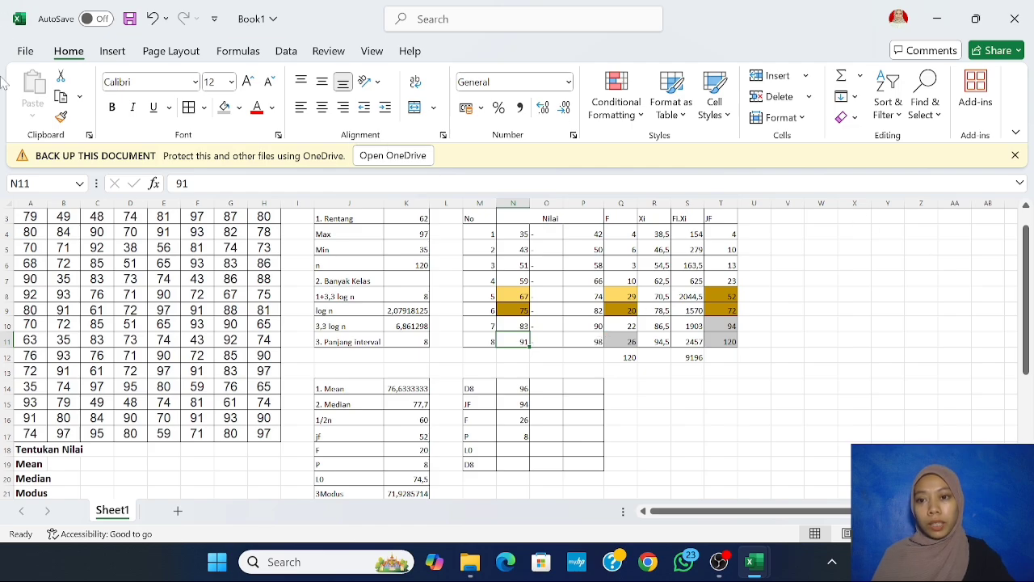
left_click(224, 108)
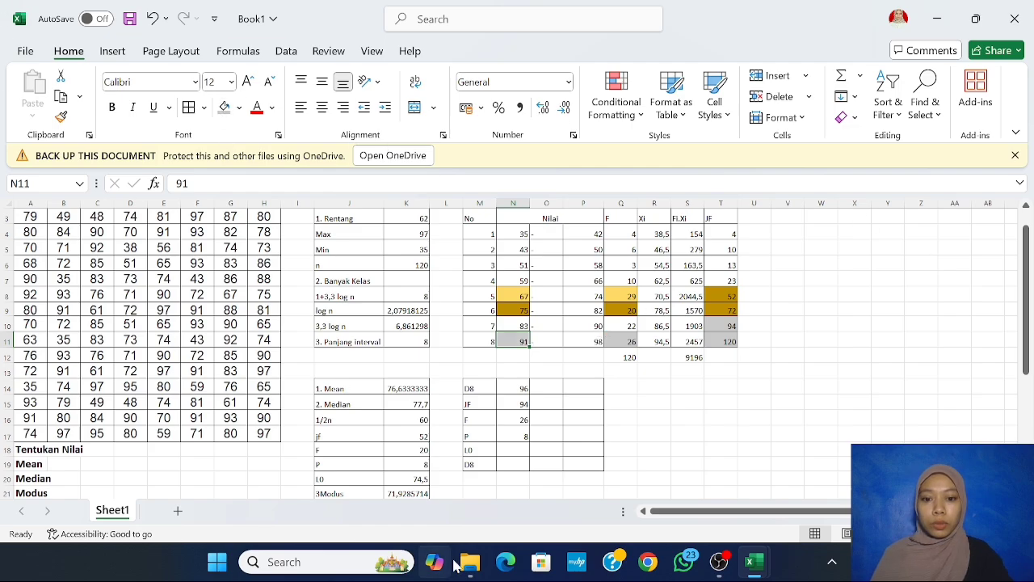
left_click(513, 450)
type("=")
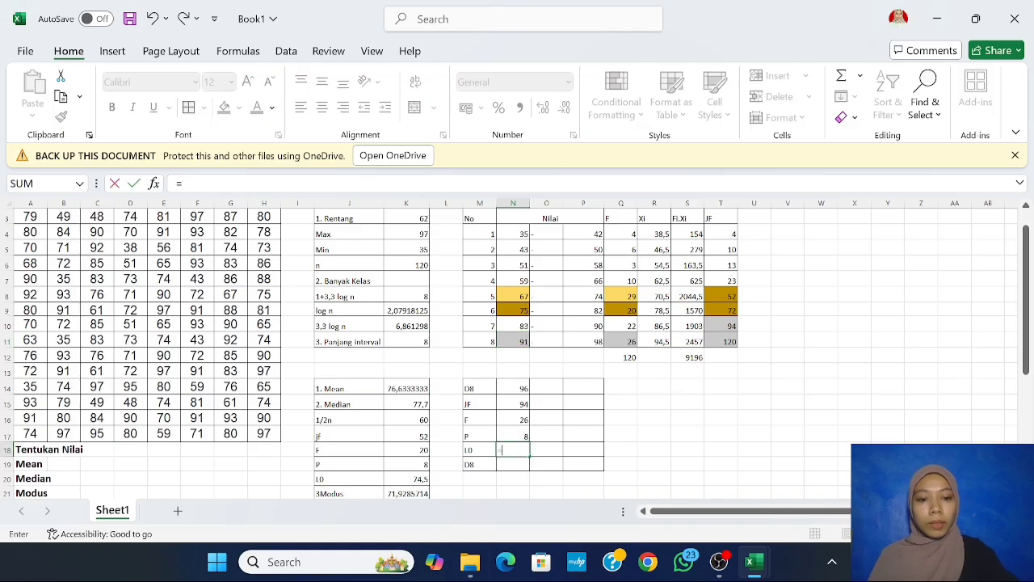
left_click(524, 341)
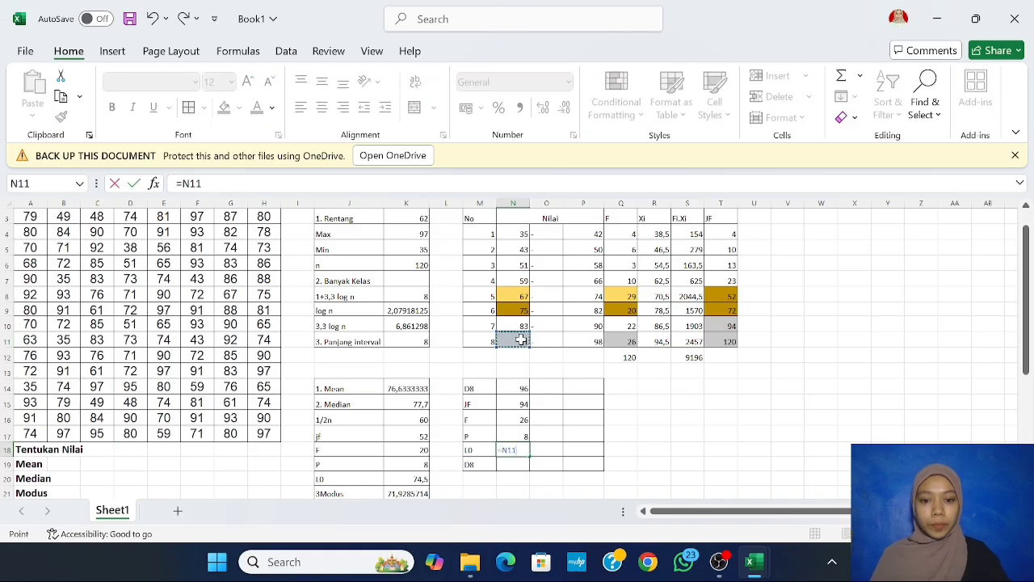
type("-0,")
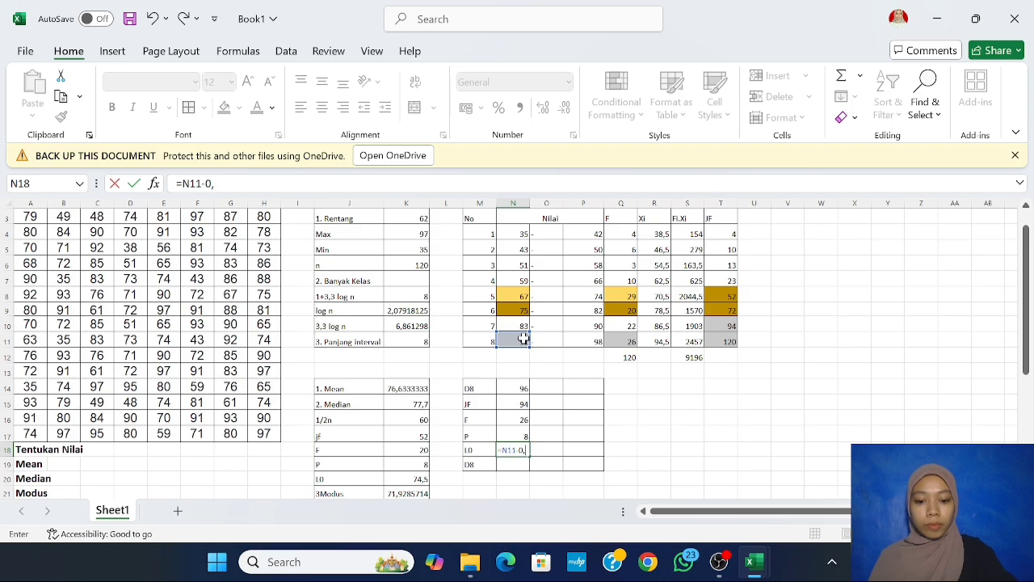
type("5")
key("Return")
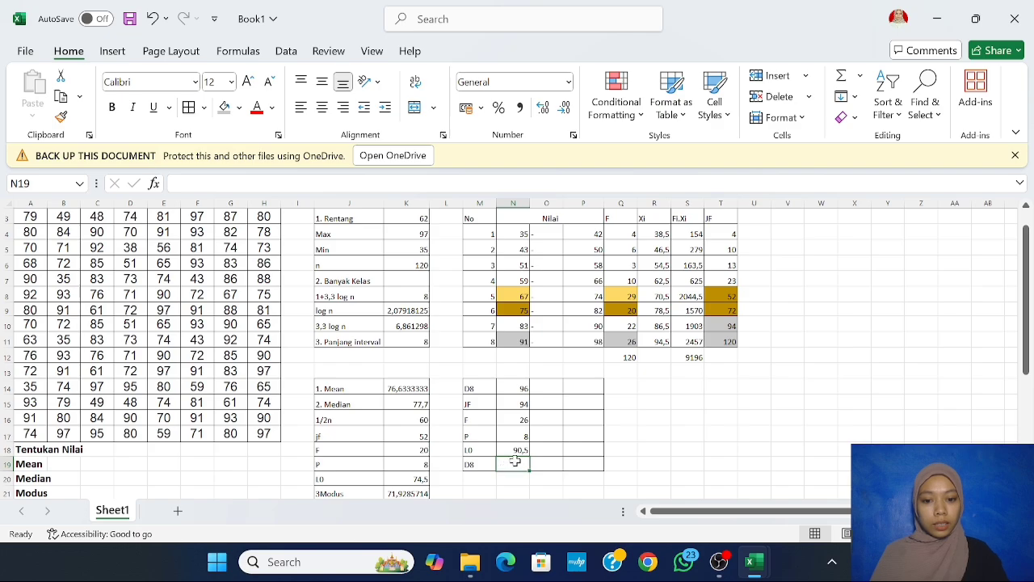
Step: Calculate D8 in N19 with the formula =N18+(((N14-N15)/N16)*N17)
type("=")
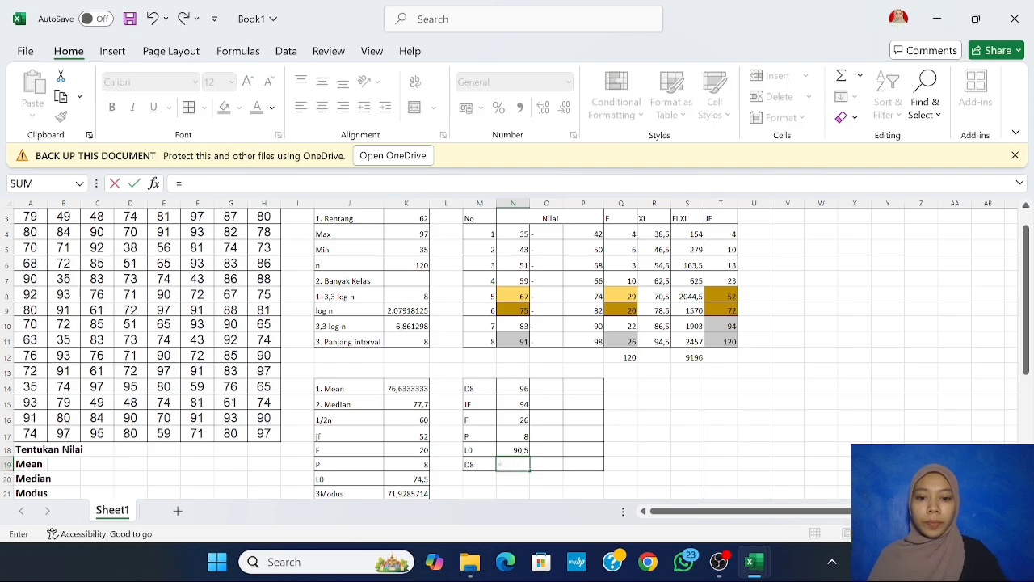
left_click(521, 453)
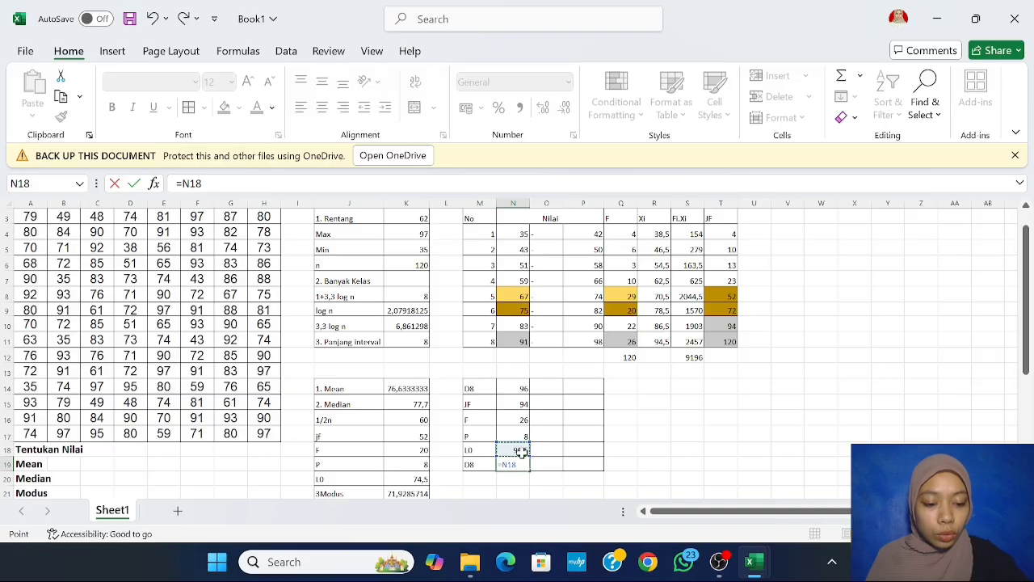
type("+(((")
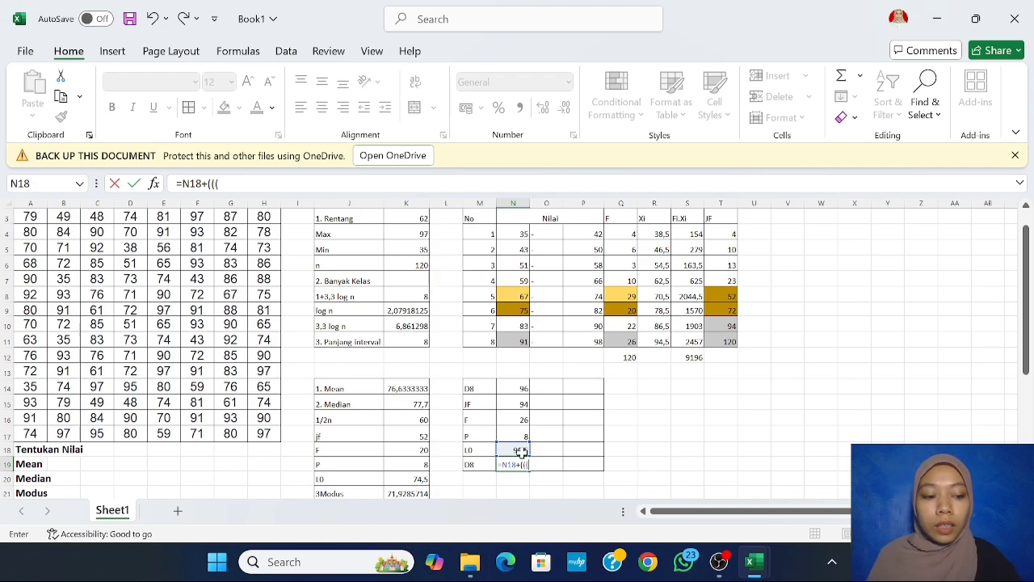
left_click(521, 388)
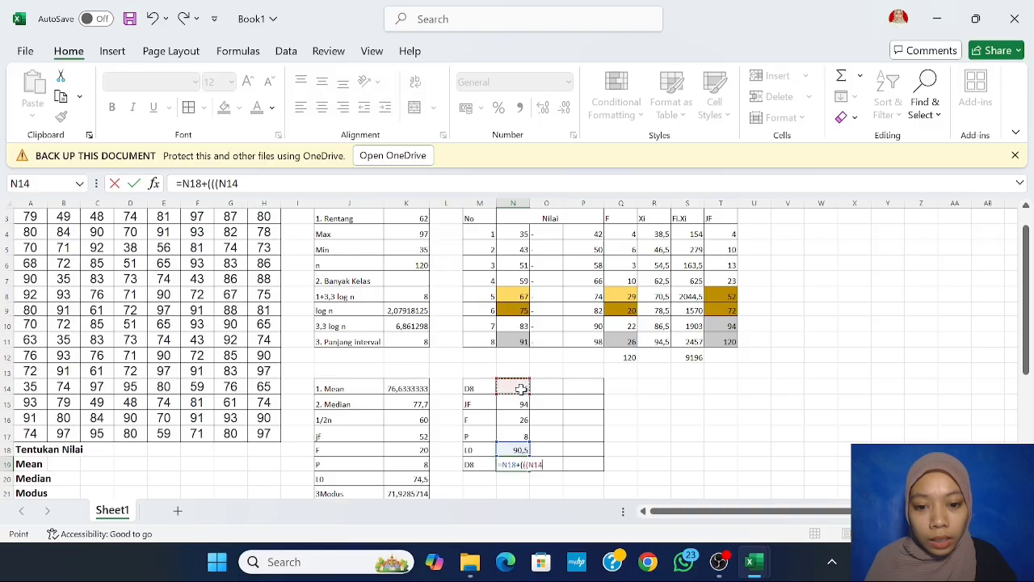
type("-")
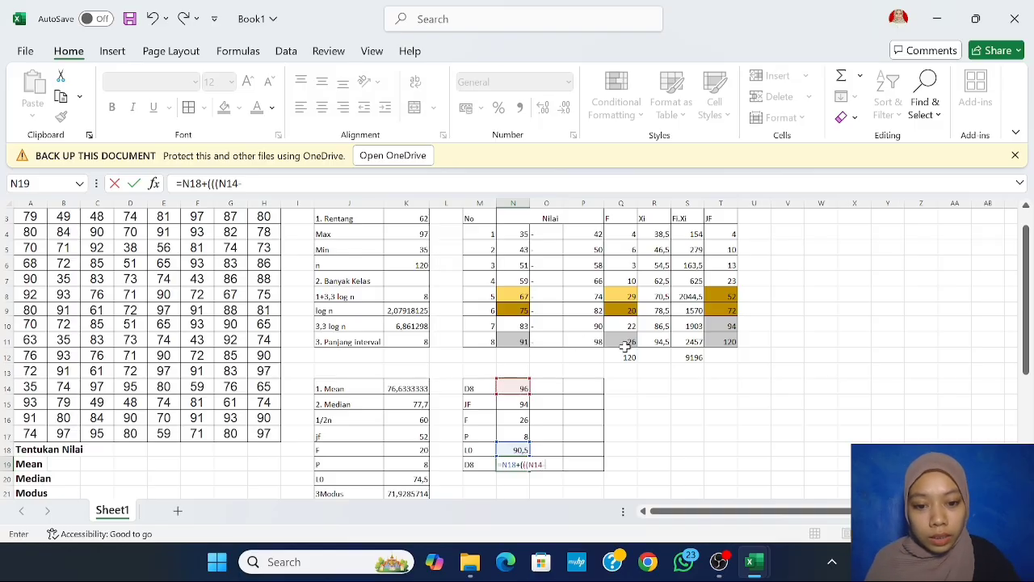
left_click(512, 404)
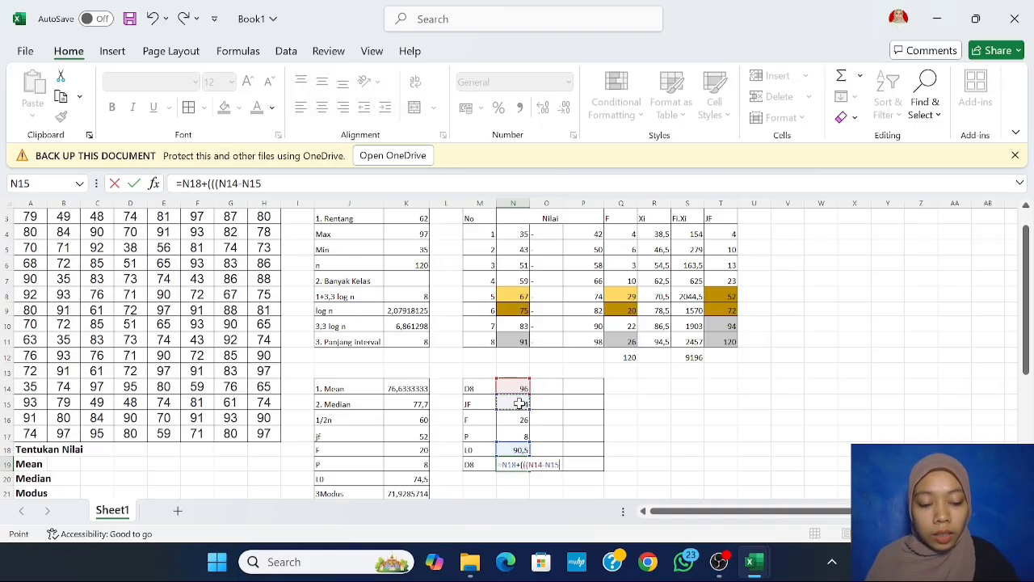
type(")")
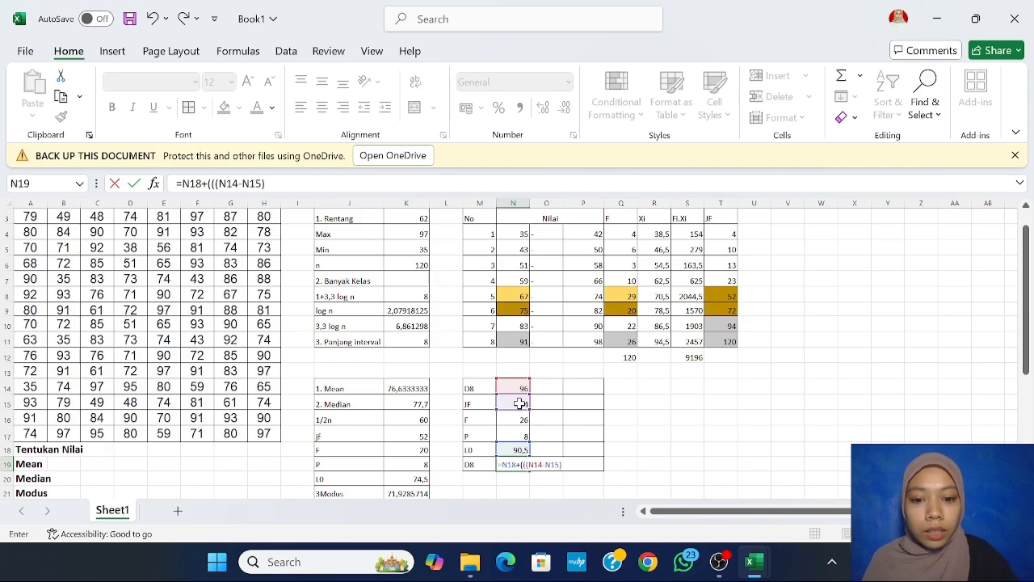
type("/")
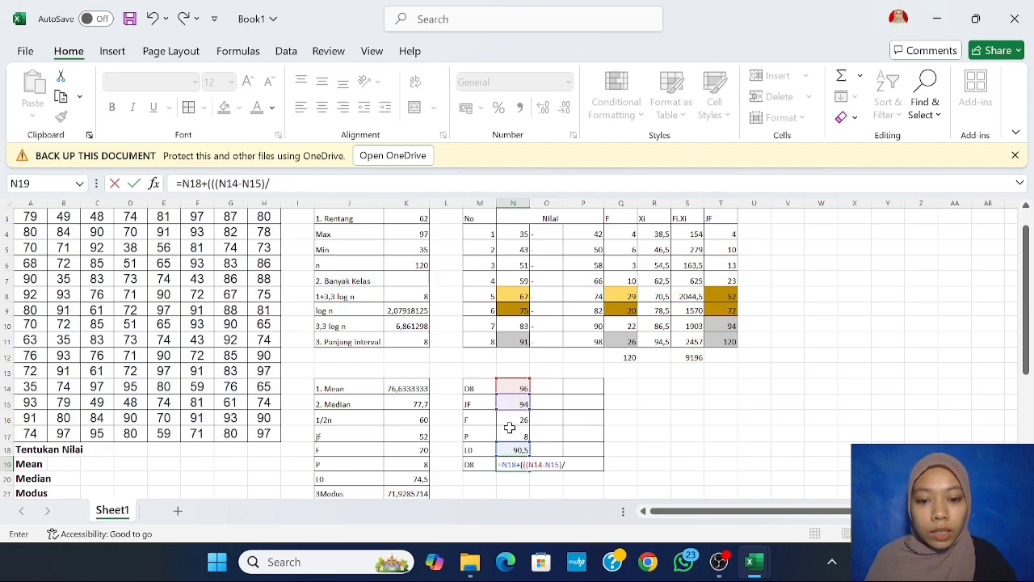
left_click(524, 417)
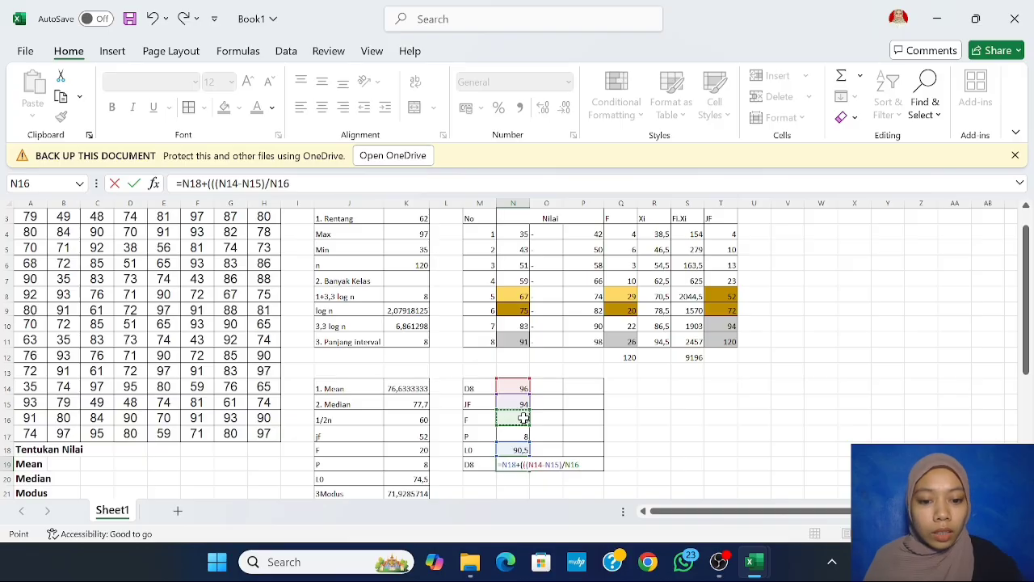
type(")*")
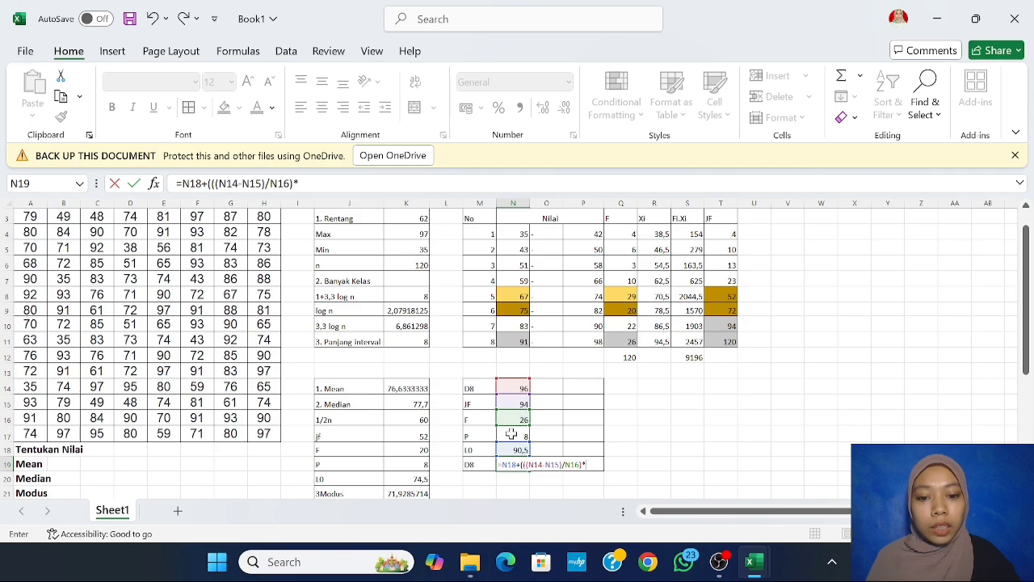
left_click(511, 434)
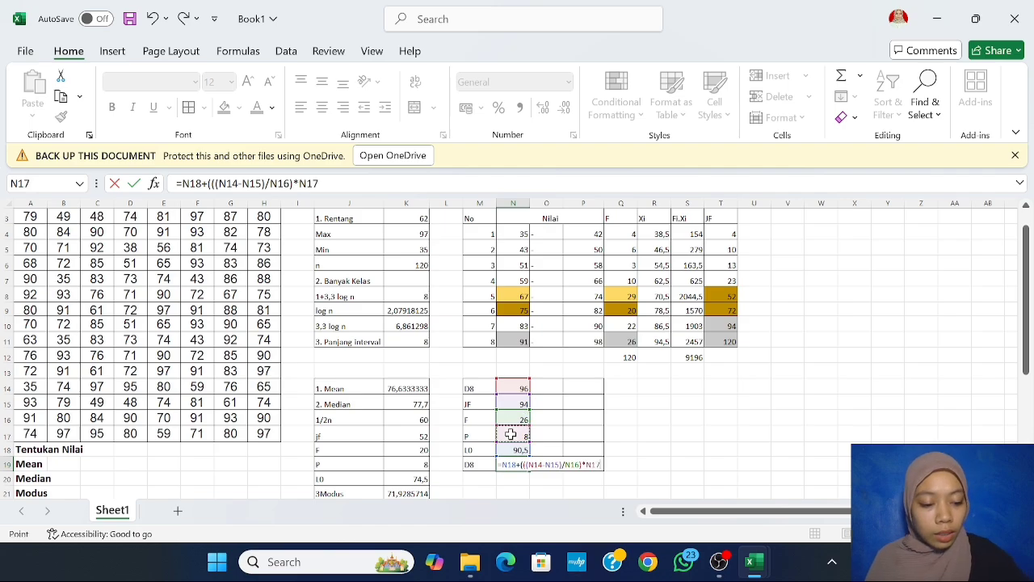
type(")")
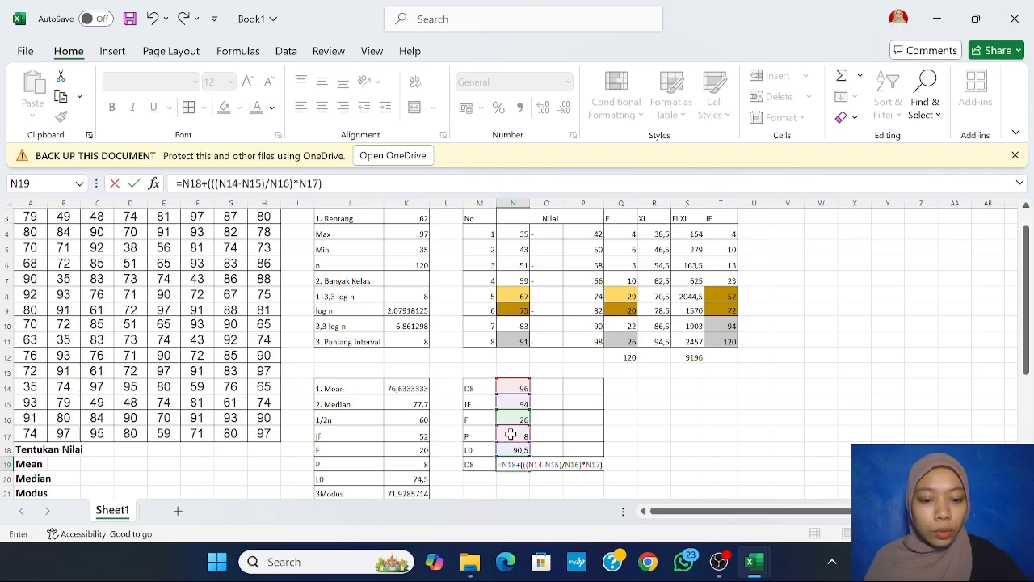
key("Return")
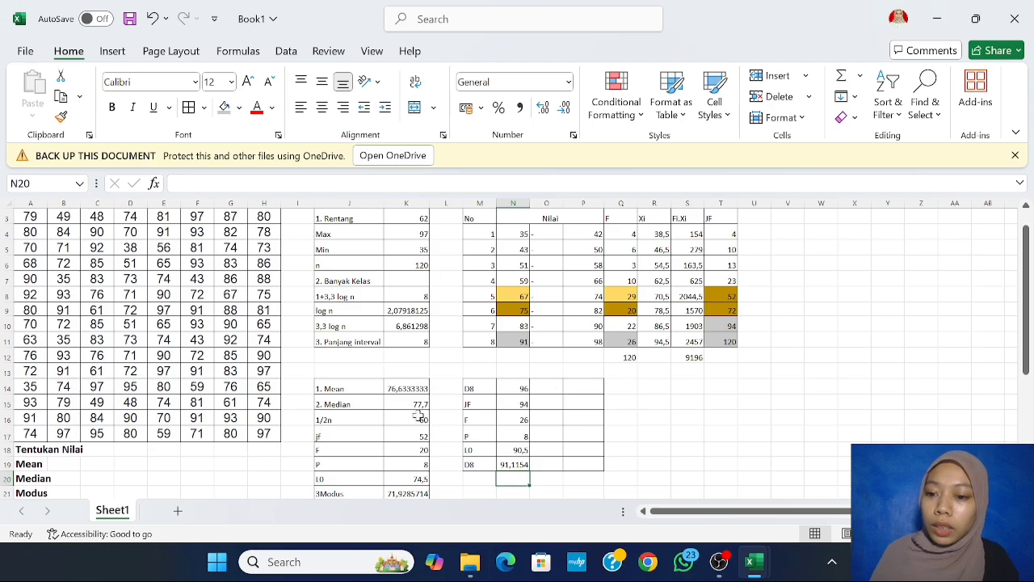
Step: Enter the labels D7, JF, F, P, L0 and D7 down cells O14 to O19 for the seventh decile
scroll(237, 408, "down", 2)
scroll(663, 362, "up", 2)
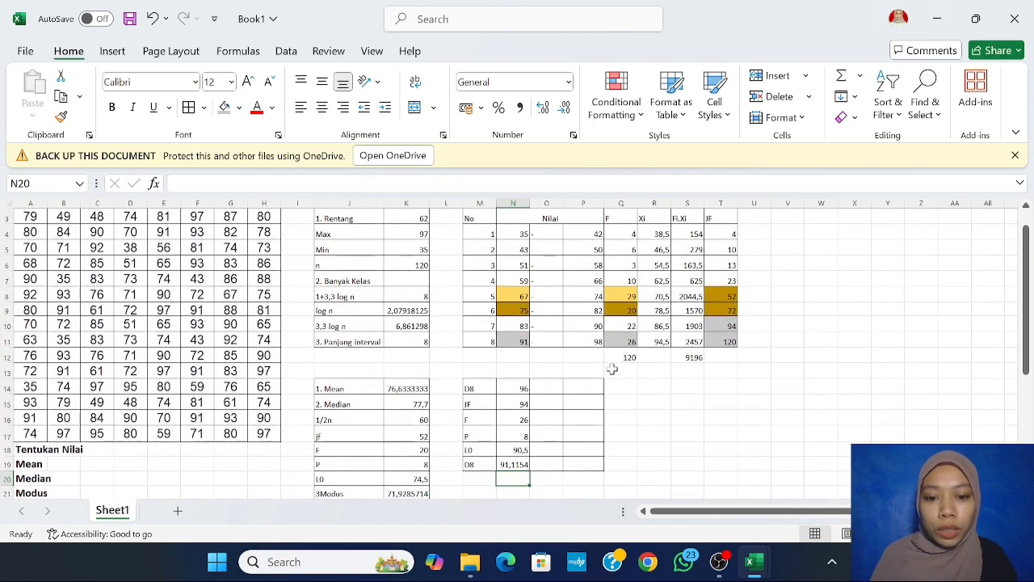
left_click(556, 387)
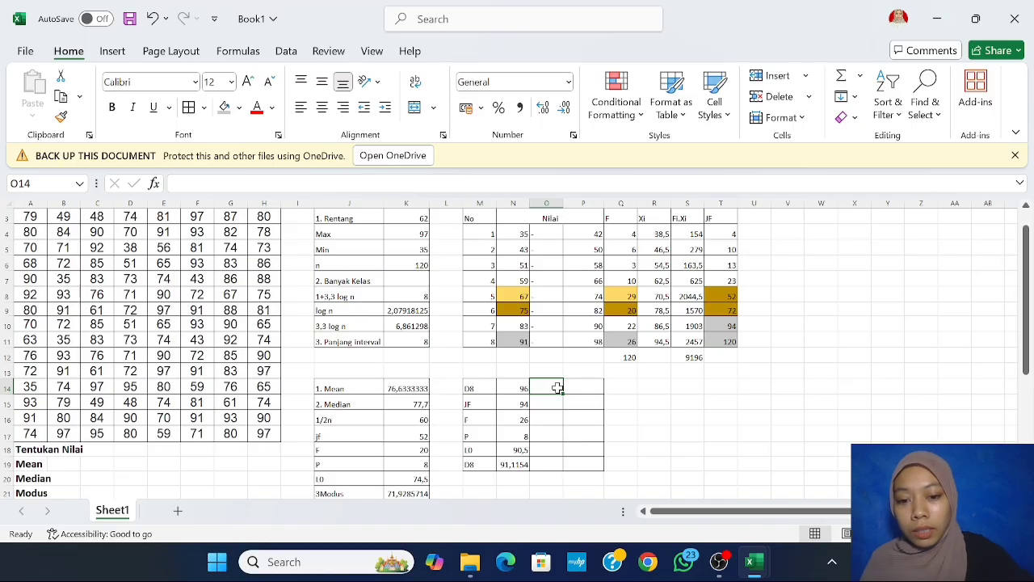
type("D7")
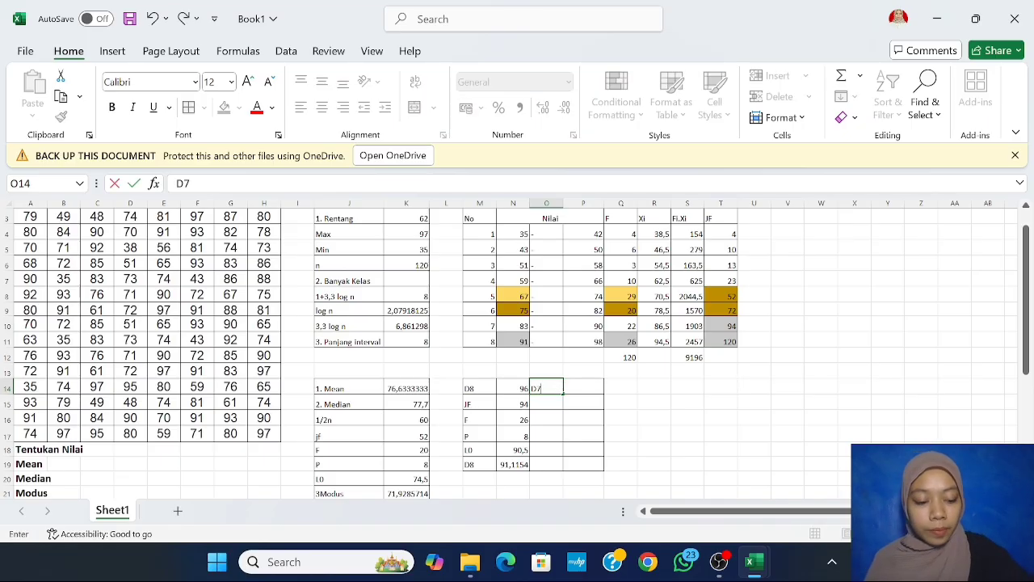
key("Return")
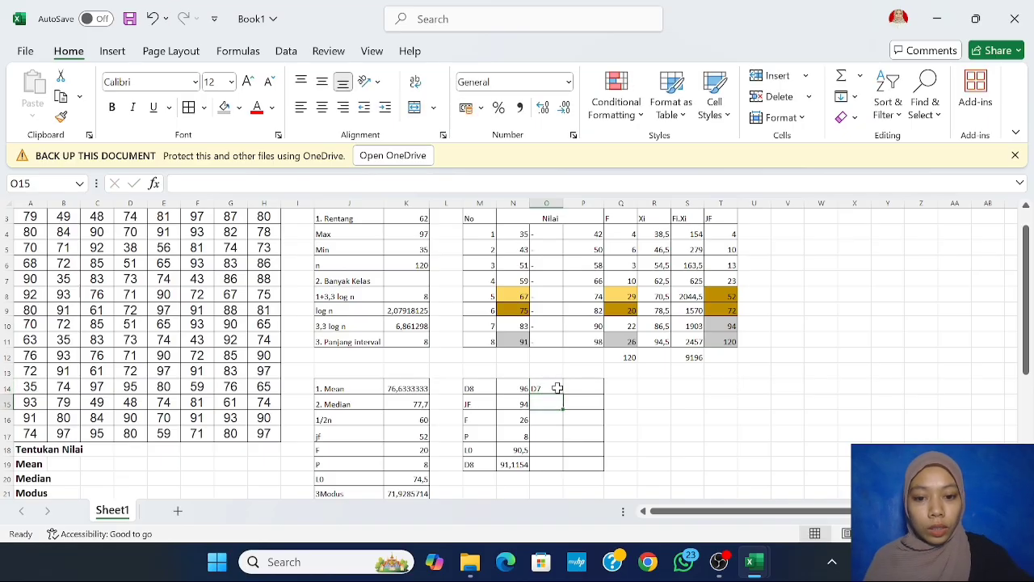
type("JF")
key("Return")
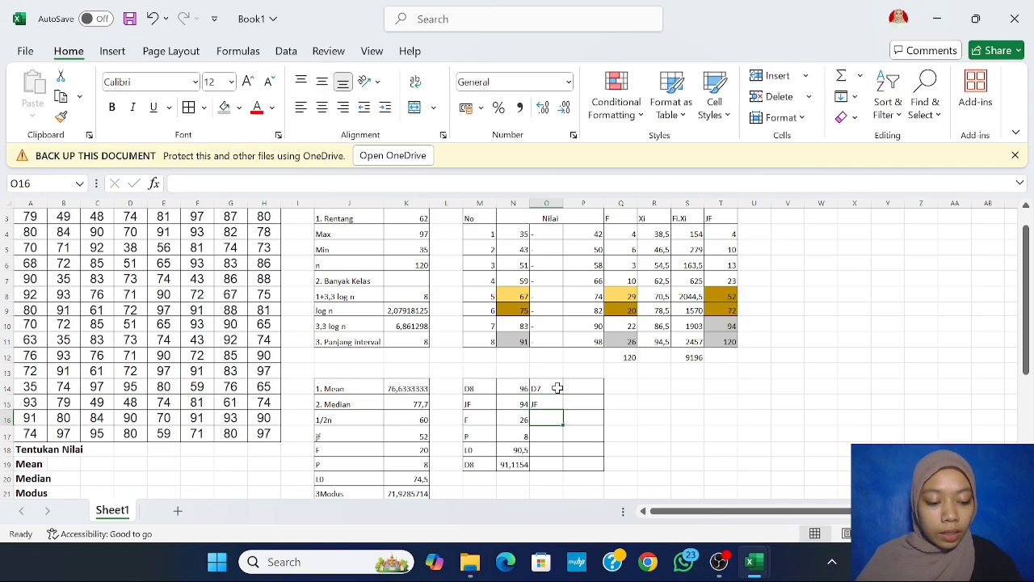
type("F")
key("Return")
type("P")
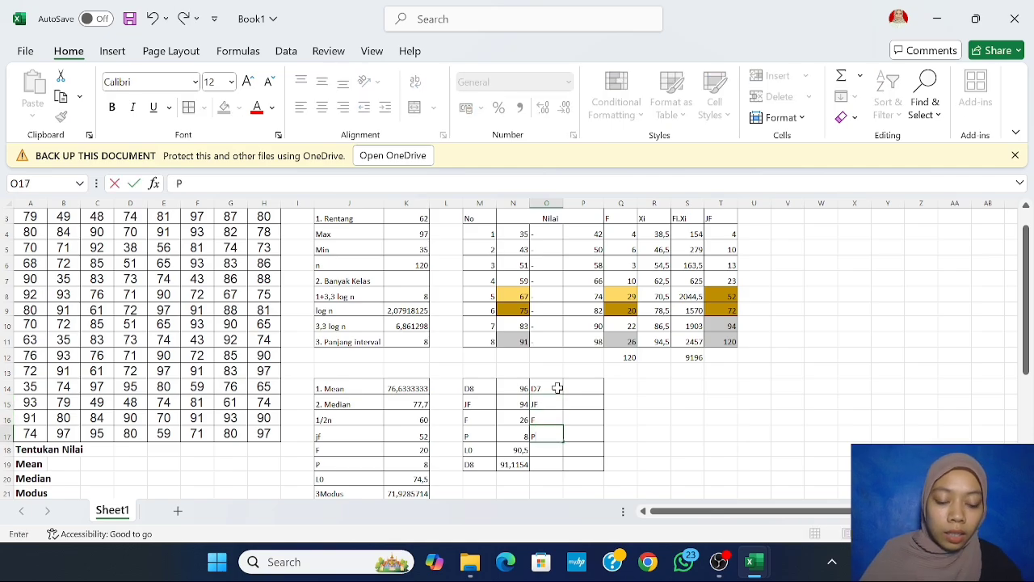
key("Return")
type("L0")
key("Return")
type("D7")
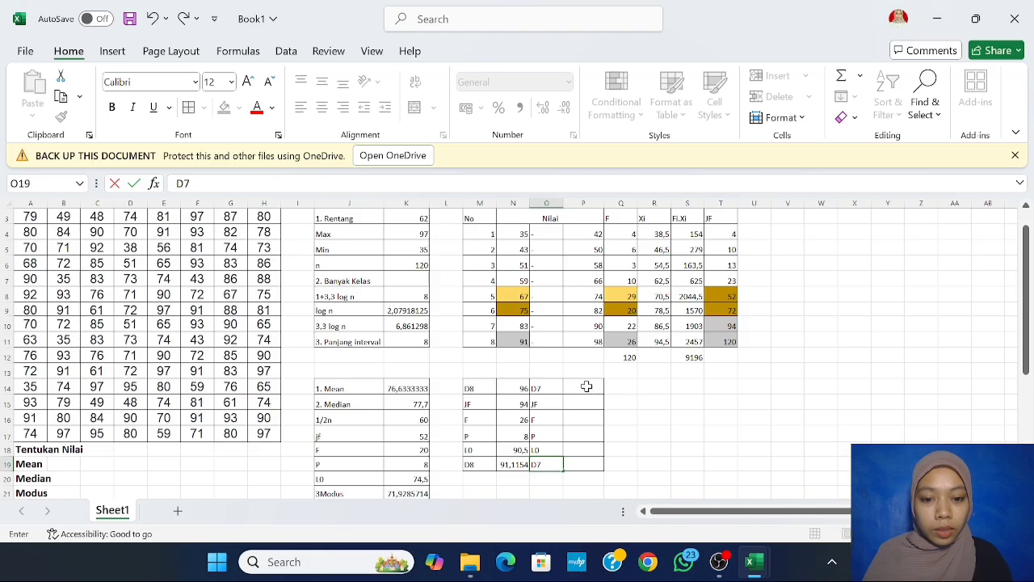
Step: Calculate the D7 position in P14 with the formula =7/10*K6
left_click(587, 387)
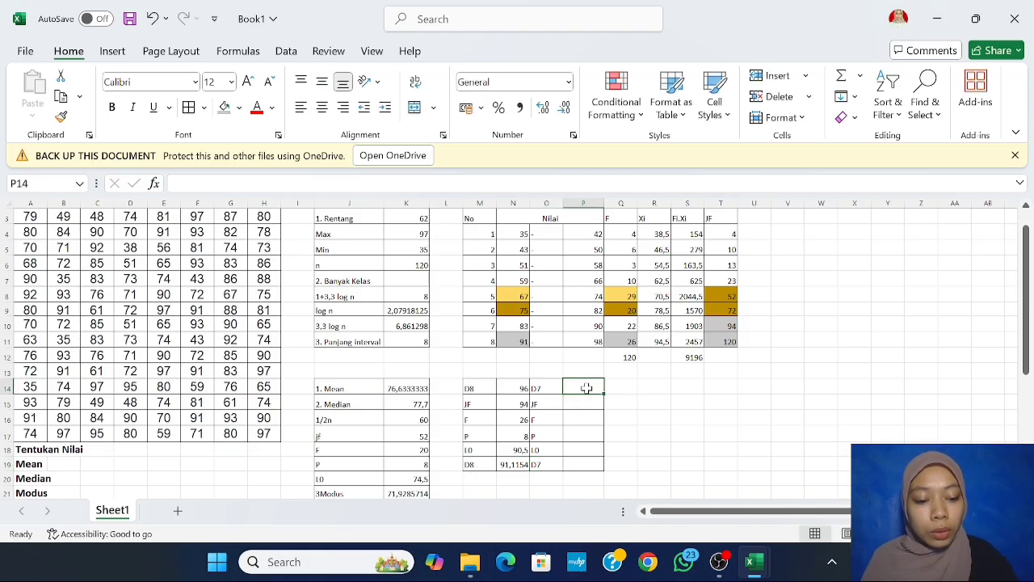
type("=7/10")
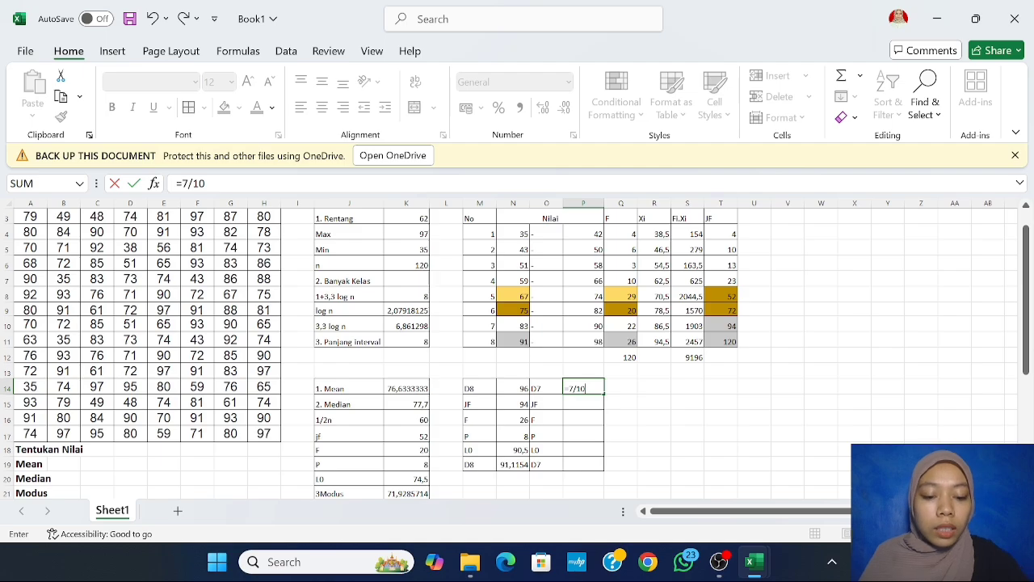
type("*")
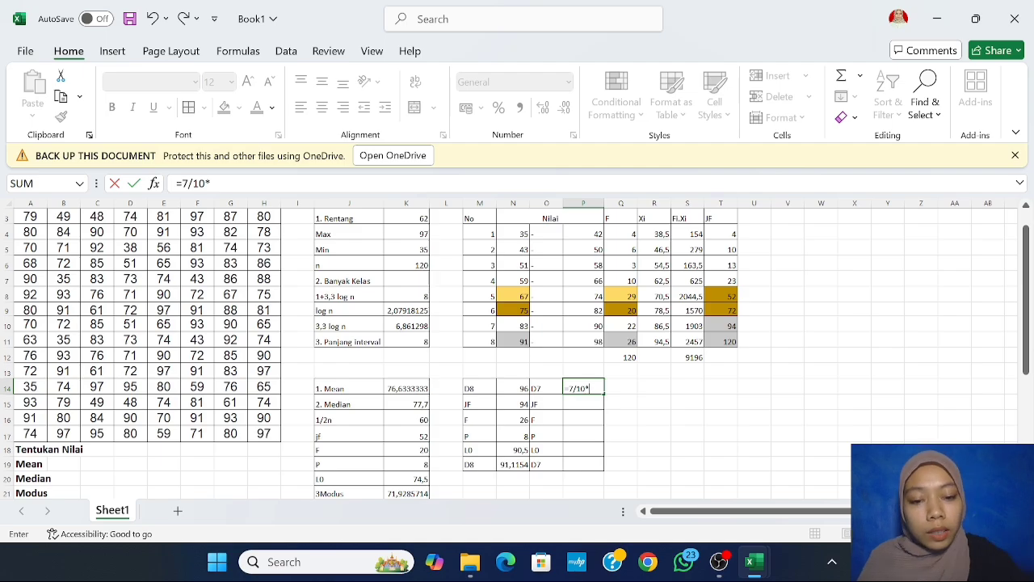
left_click(419, 265)
key("Return")
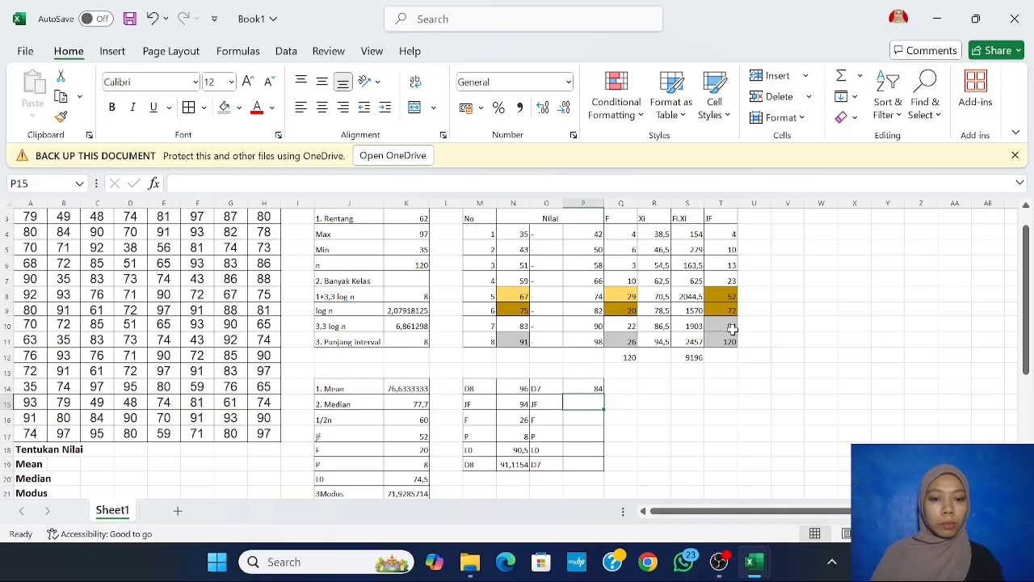
Step: Enter 72 as the cumulative frequency JF for D7 in P15
left_click_drag(627, 326, 727, 358)
left_click(760, 323)
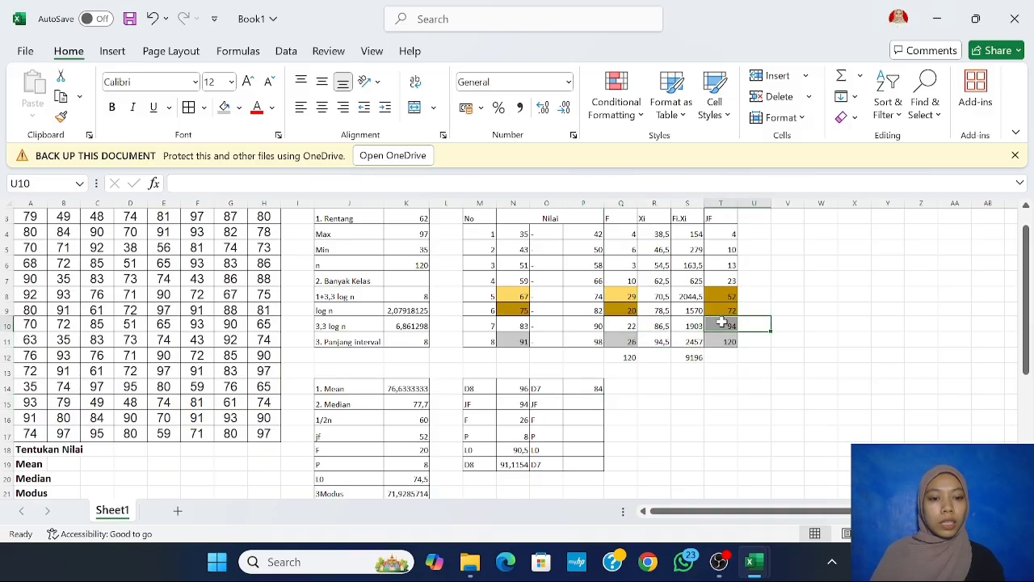
left_click(721, 323)
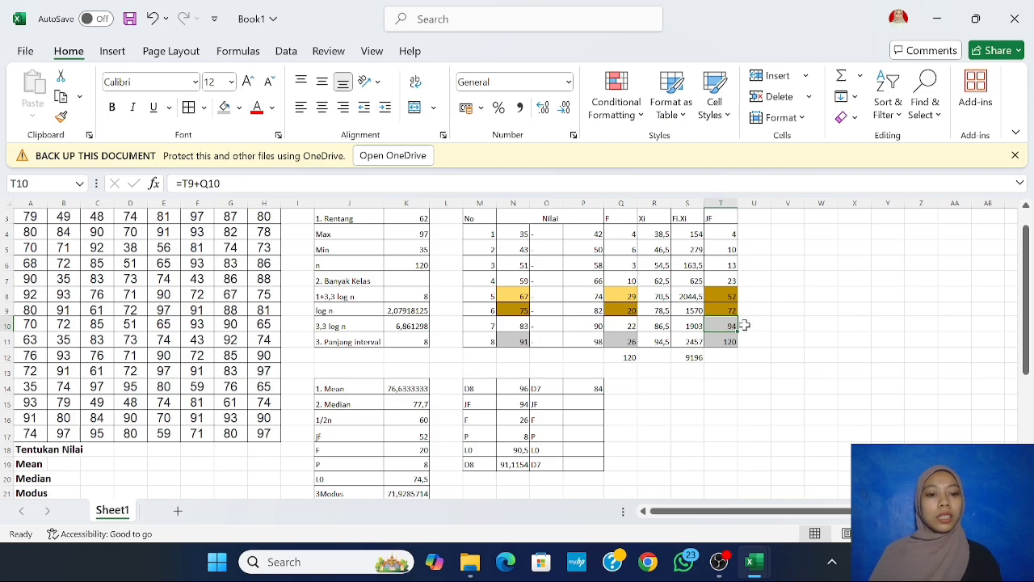
left_click(596, 402)
type("7")
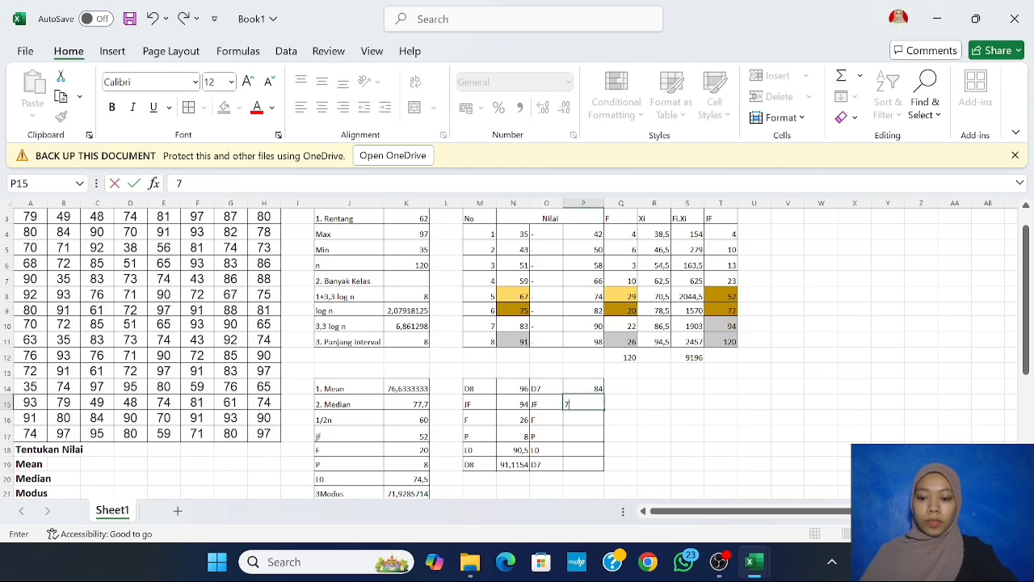
type("2")
key("Return")
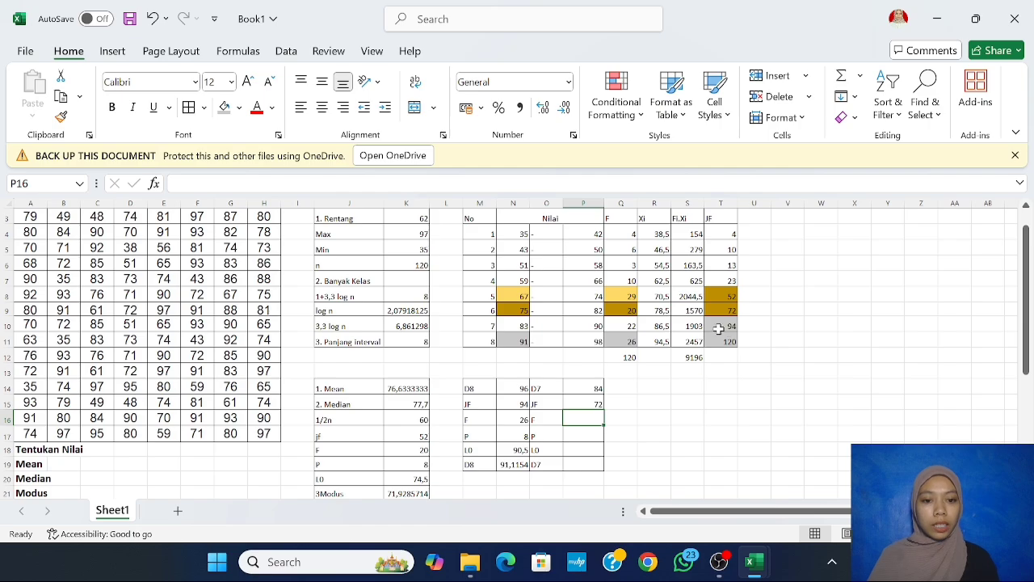
Step: Shade the seventh class's frequency cell Q10 grey to mark it for D7
left_click(627, 328)
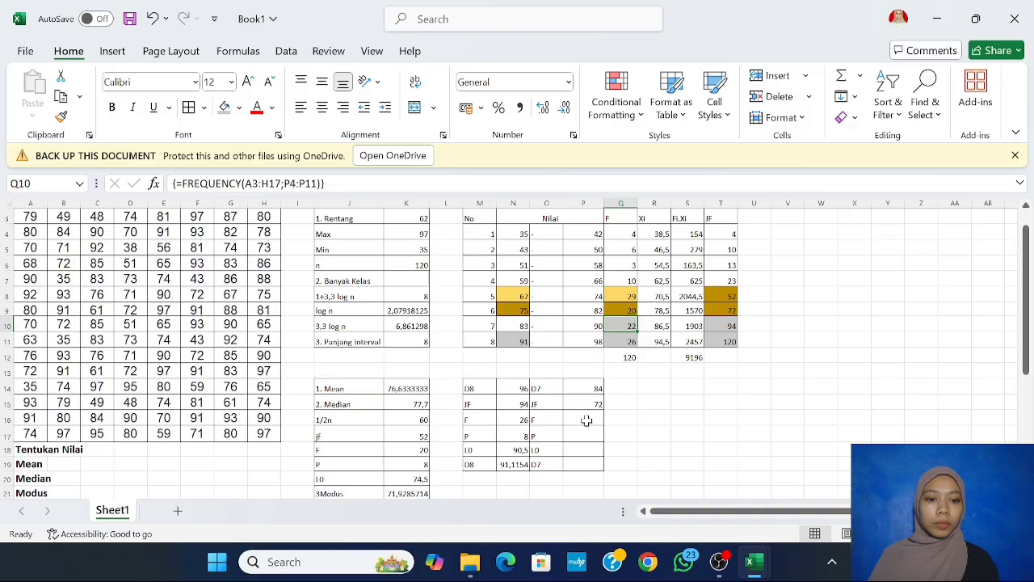
Step: Enter the D7 frequency F as 22 in P16 and the class length P as 8 in P17
left_click(586, 420)
type("22")
key("Return")
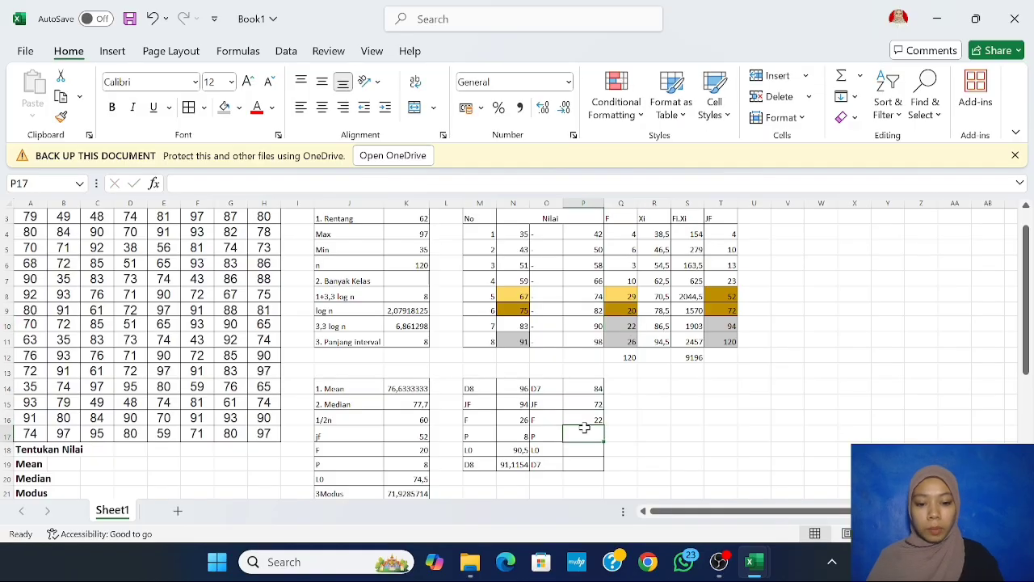
type("8")
key("Return")
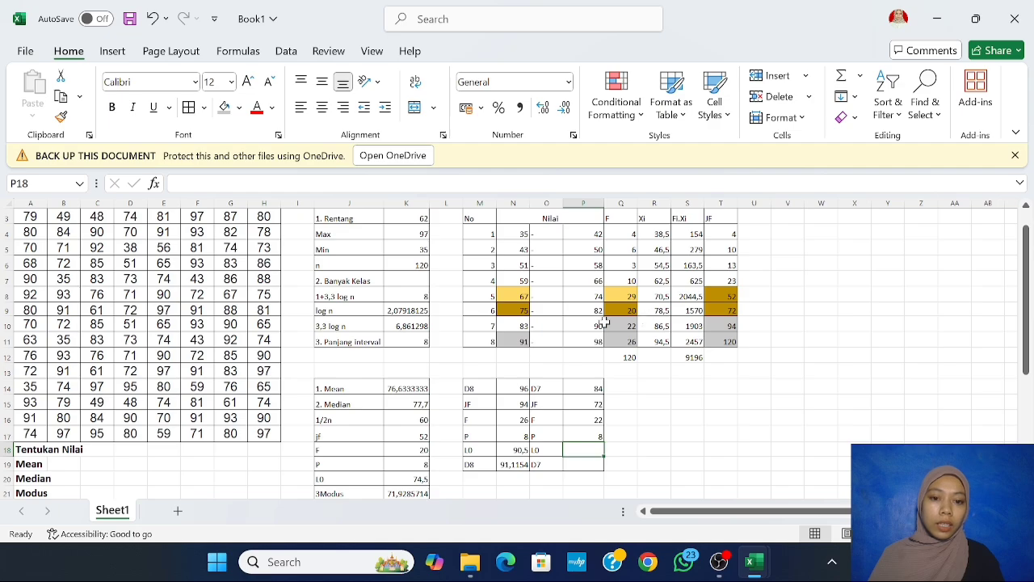
Step: Shade the seventh class's lower limit cell N10 grey to mark it for D7
left_click(521, 324)
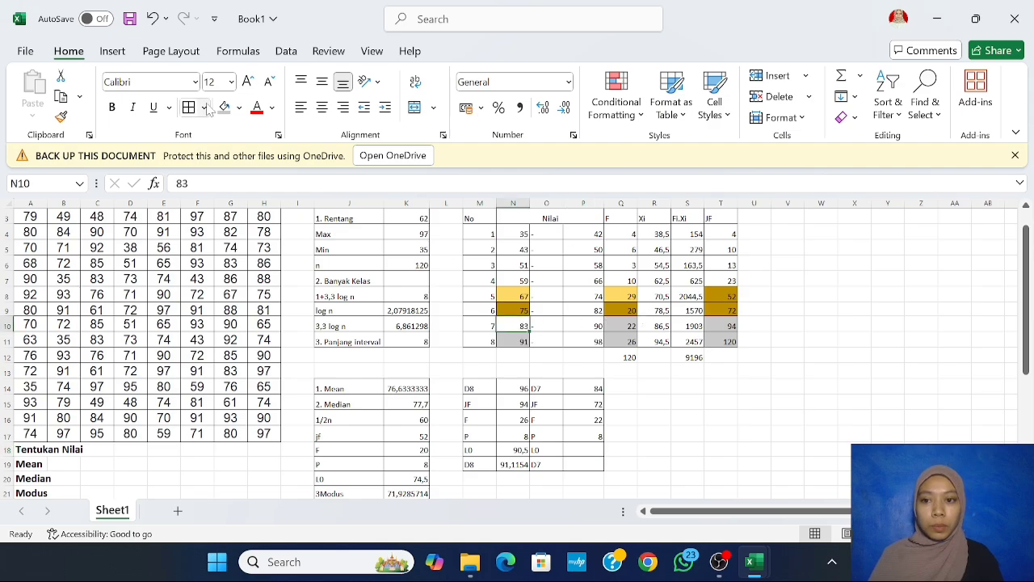
left_click(240, 108)
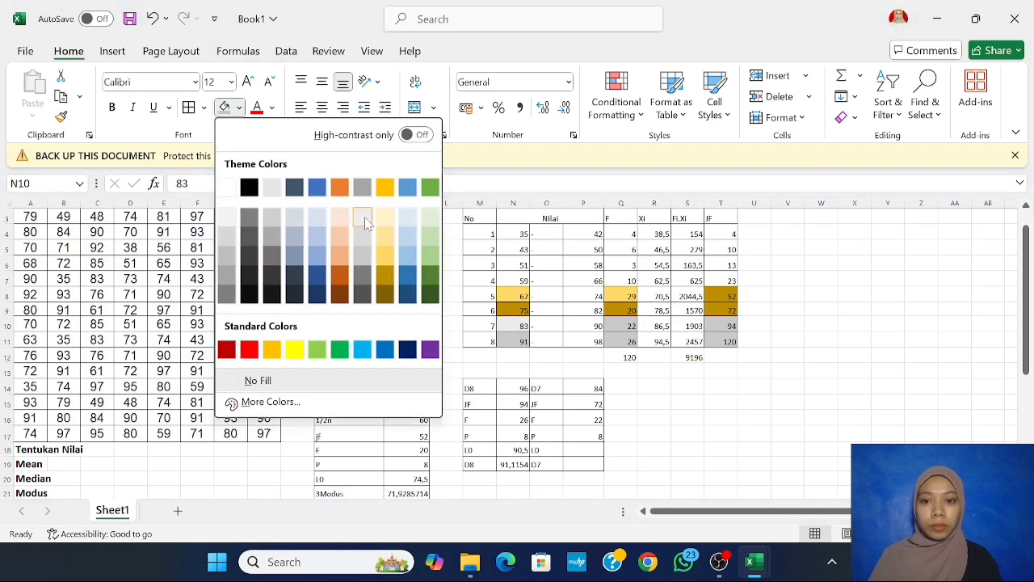
left_click(362, 249)
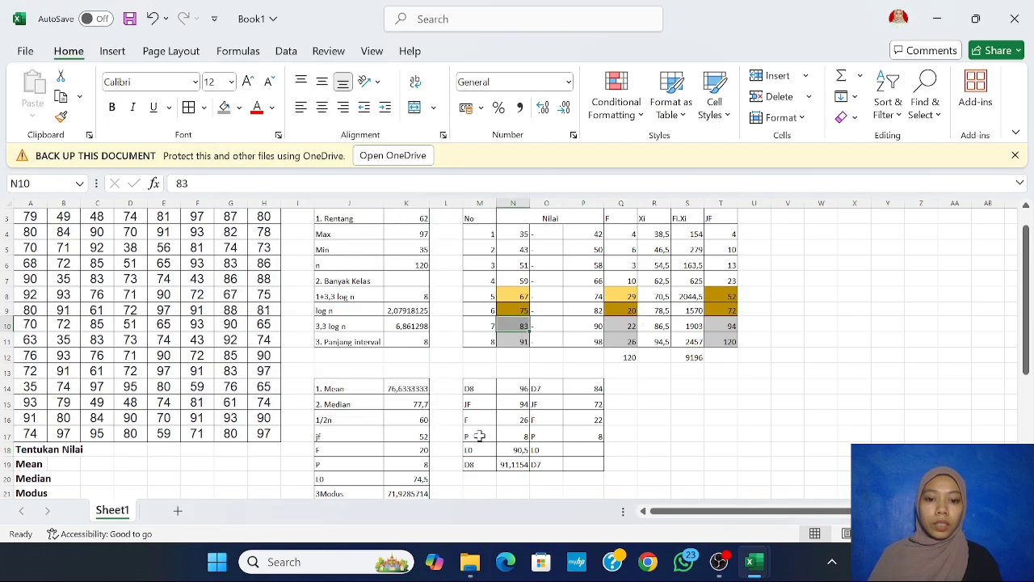
Step: Calculate the D7 lower class boundary L0 in P18 with the formula =N10-0,5
left_click(587, 455)
type("=")
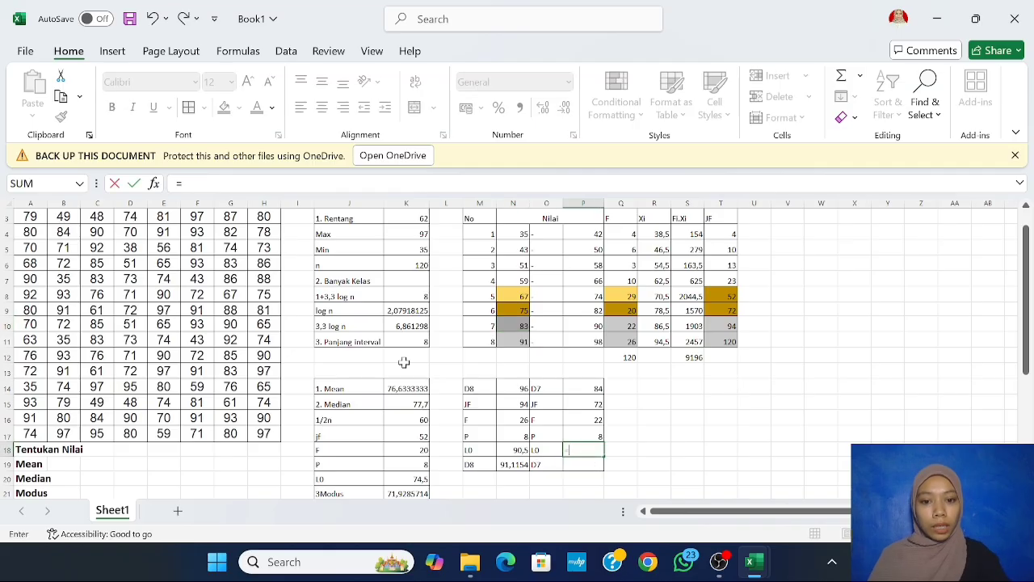
left_click(523, 326)
type("-0")
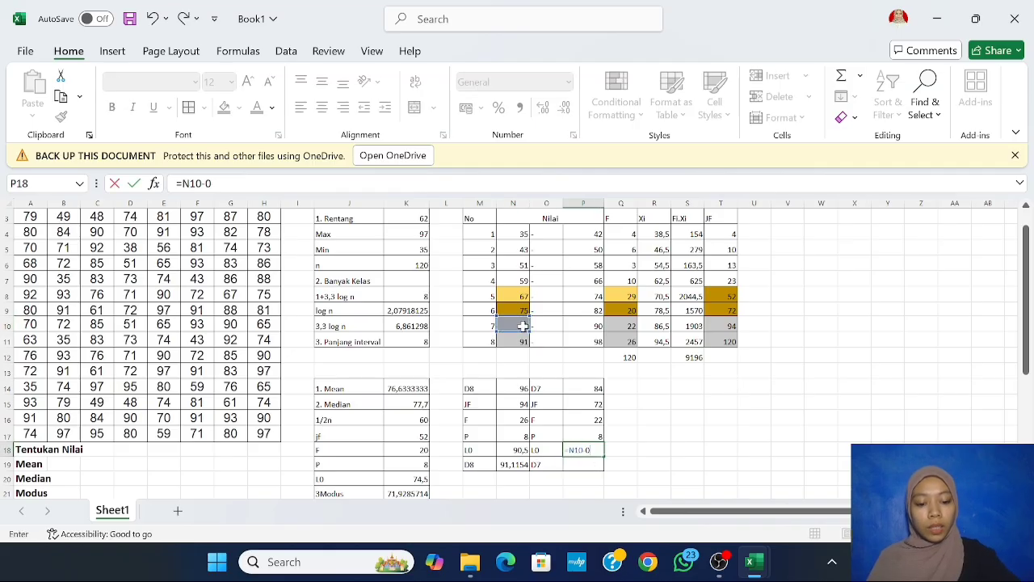
type(",6")
key("Return")
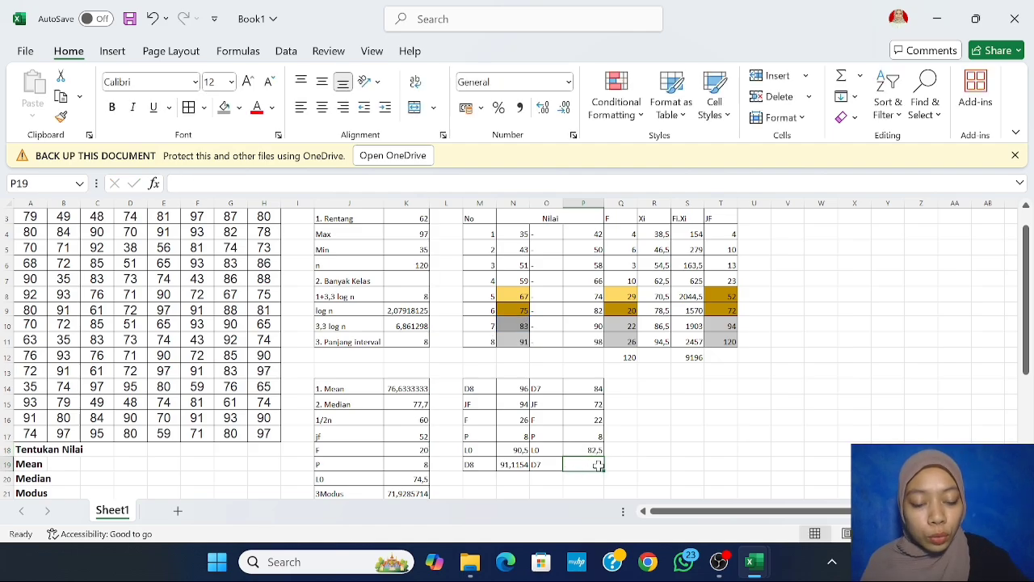
Step: Calculate the seventh decile in P19 with the formula =P18+(((P14-P15)/P16)*P17)
type("=")
left_click(578, 450)
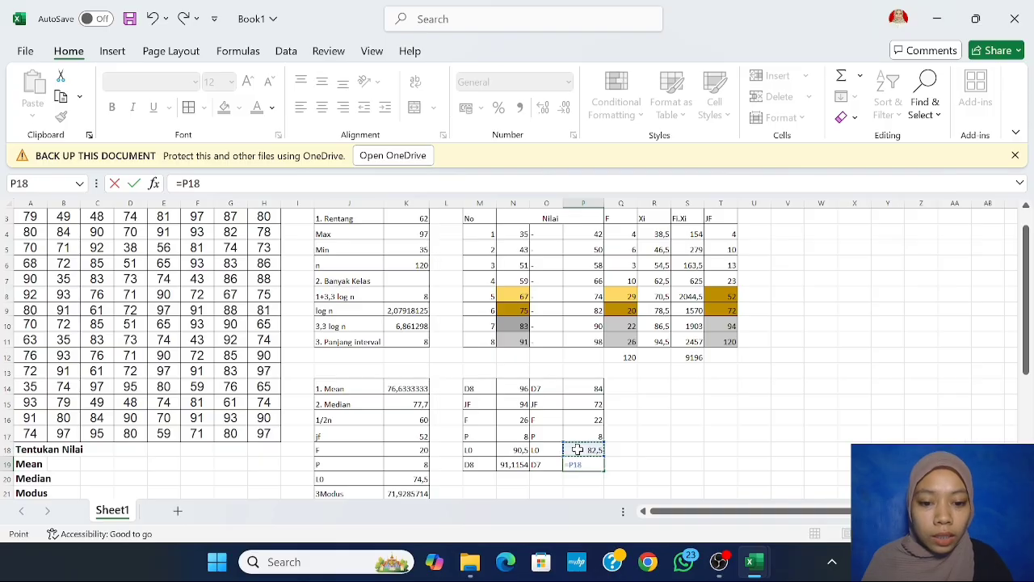
type("+(((")
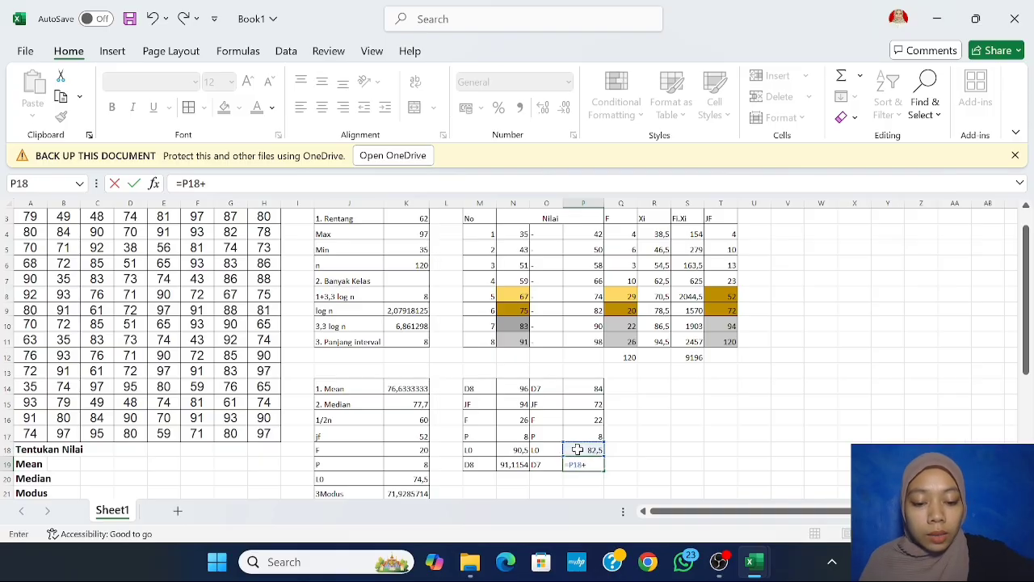
left_click(596, 387)
type("-")
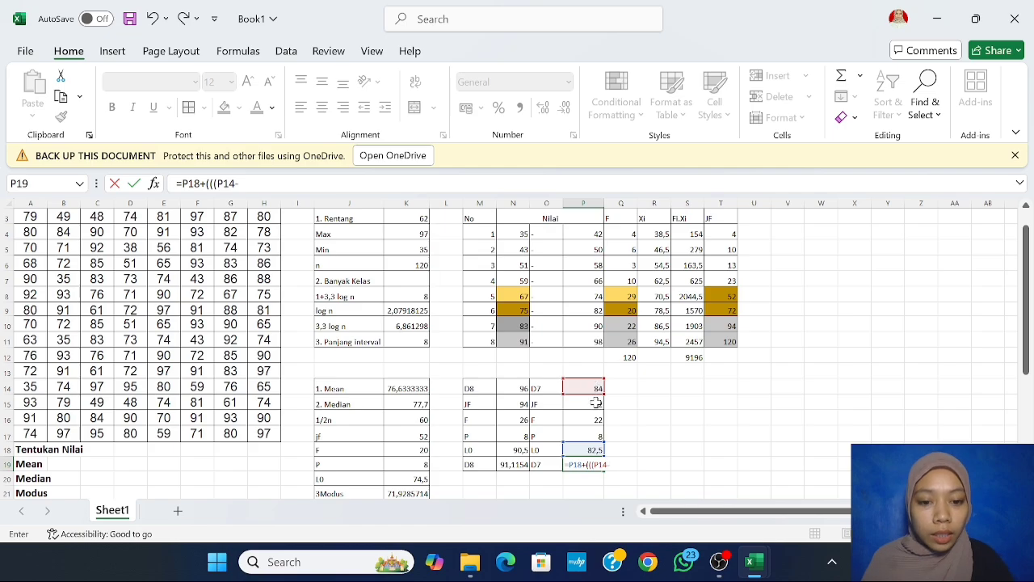
left_click(595, 403)
type(")")
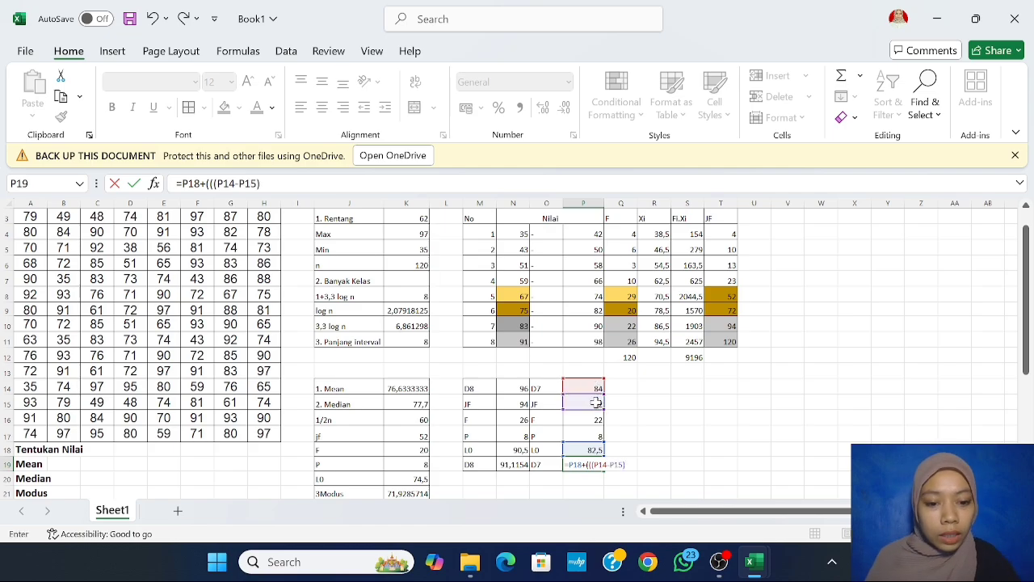
type("/")
left_click(595, 417)
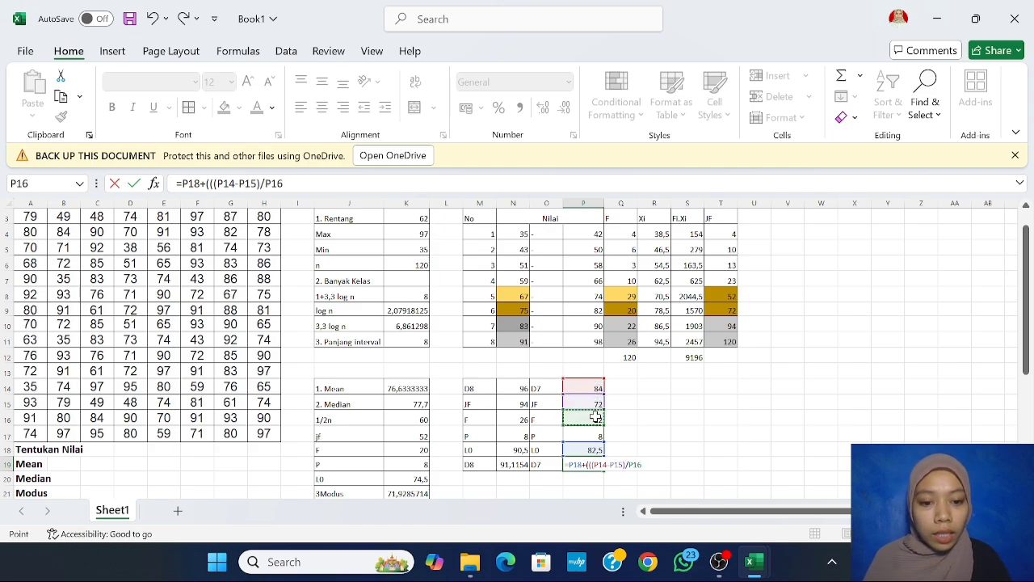
type(")")
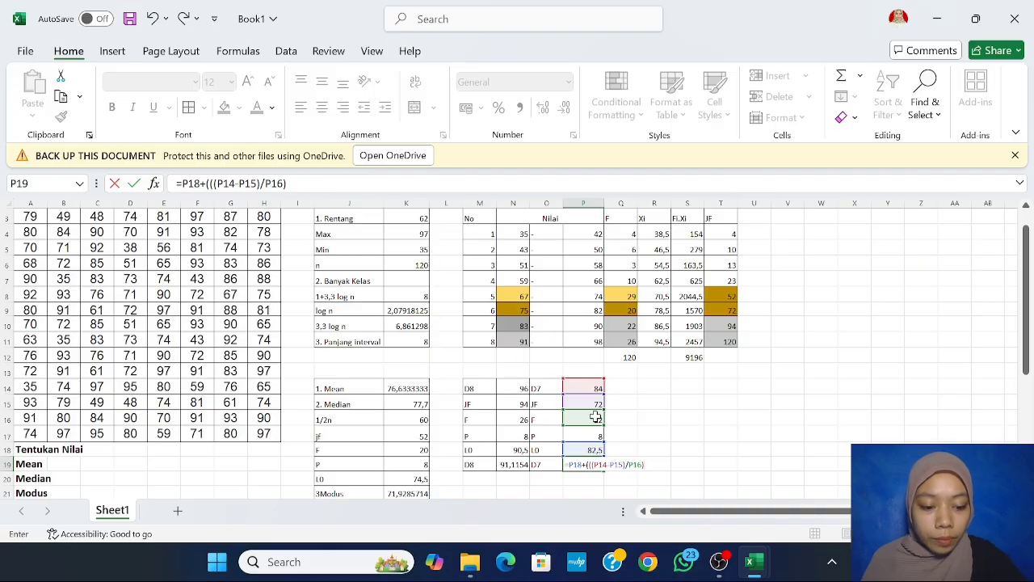
type("*")
left_click(586, 435)
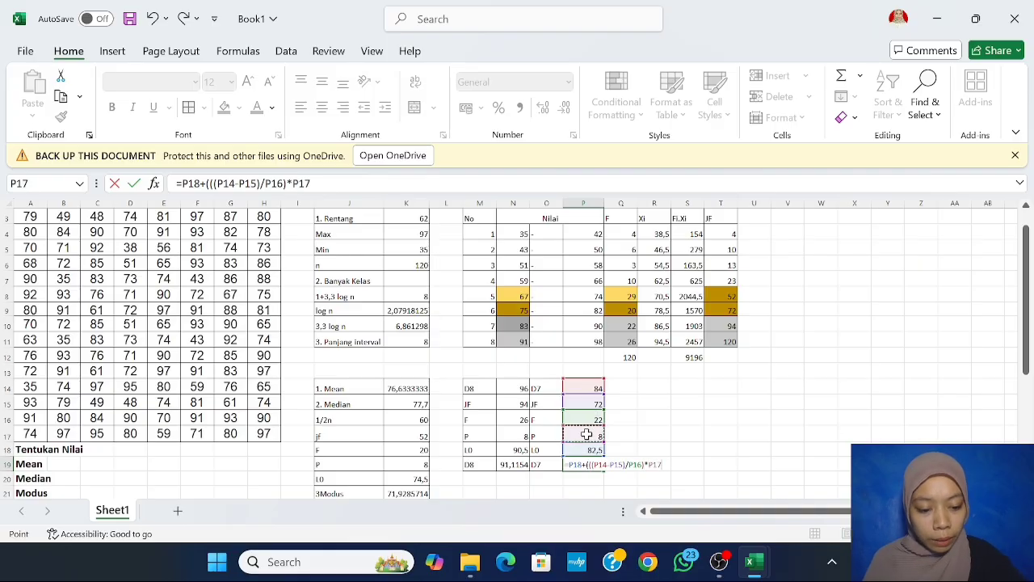
type(")")
key("Return")
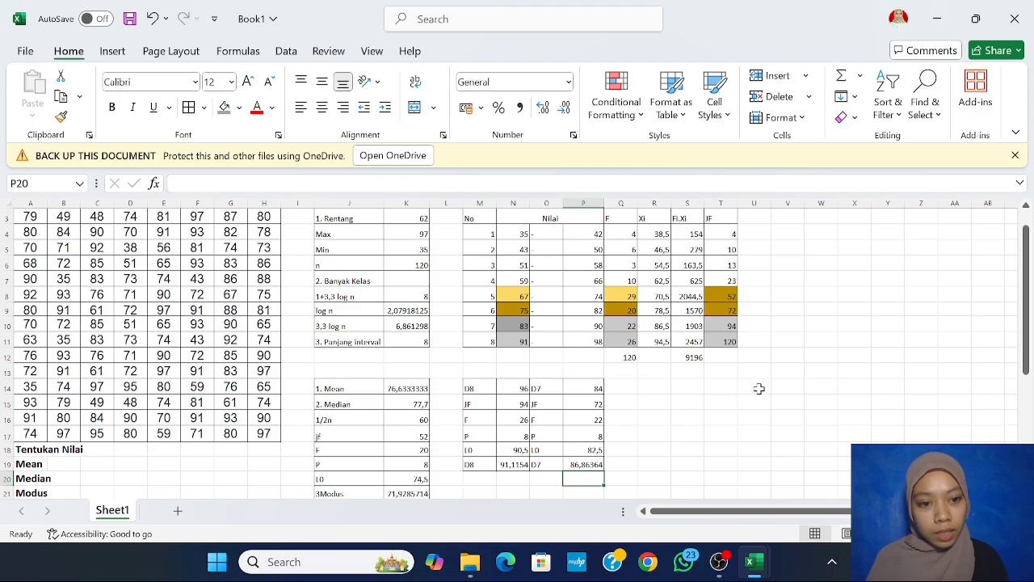
Step: Apply all borders to the empty range R14:U19 to make a table for the percentiles
scroll(759, 388, "down", 2)
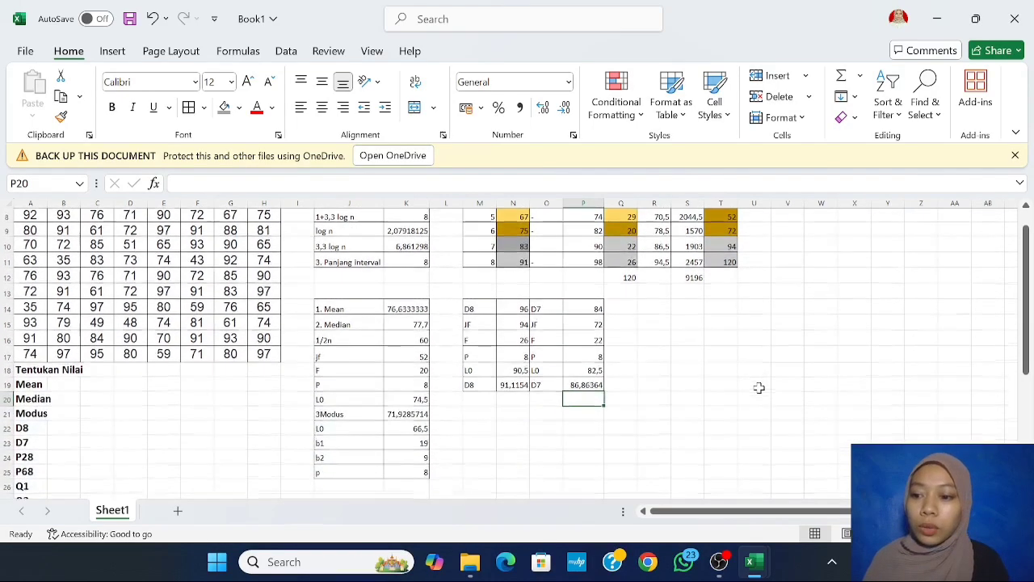
scroll(759, 388, "up", 1)
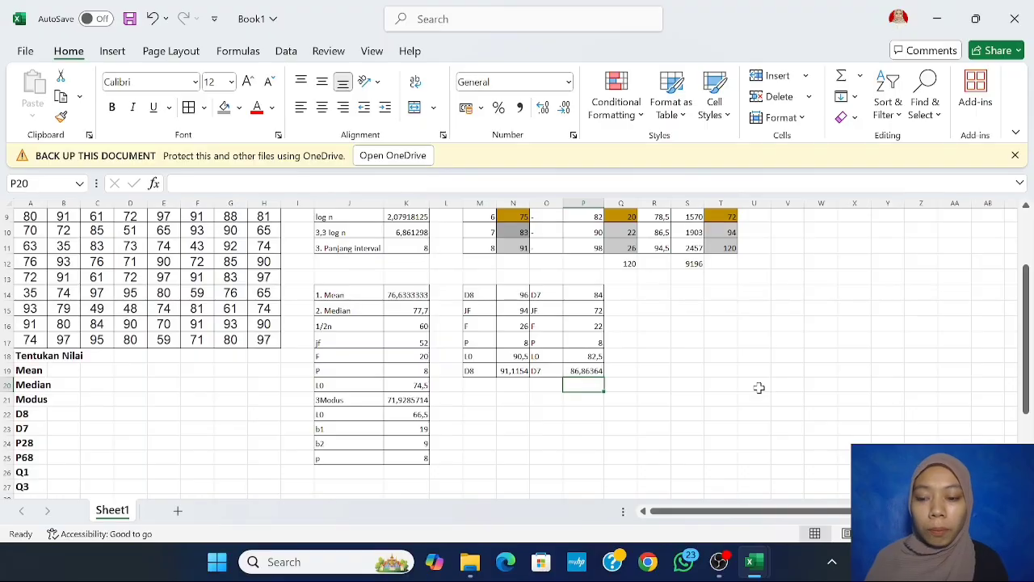
scroll(759, 388, "up", 3)
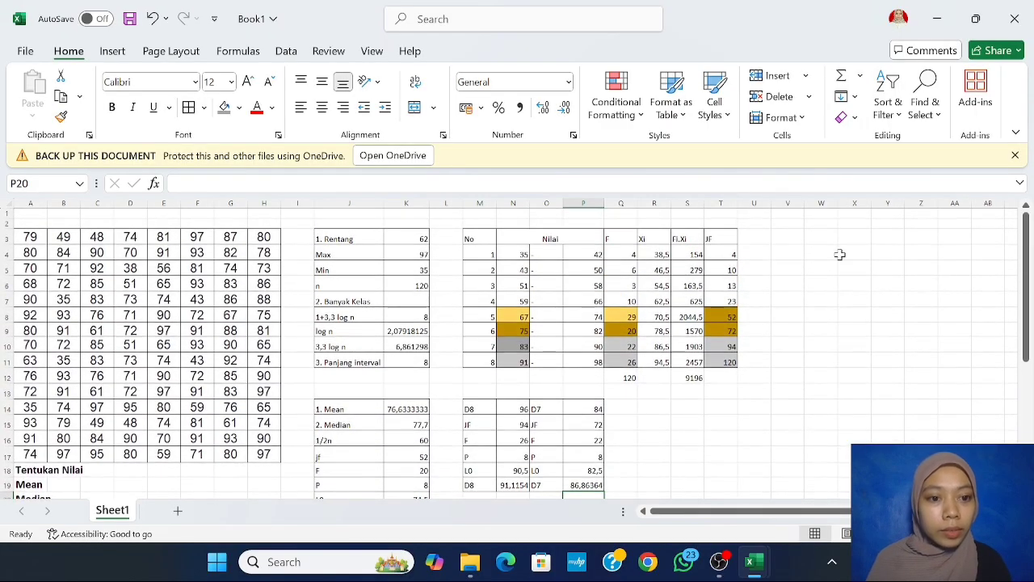
left_click(654, 406)
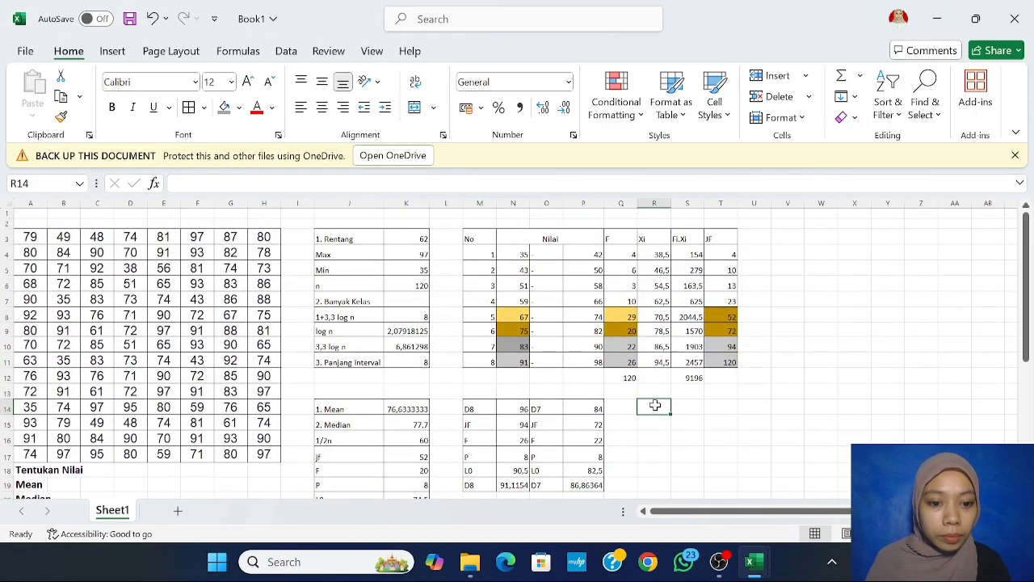
left_click_drag(655, 406, 751, 448)
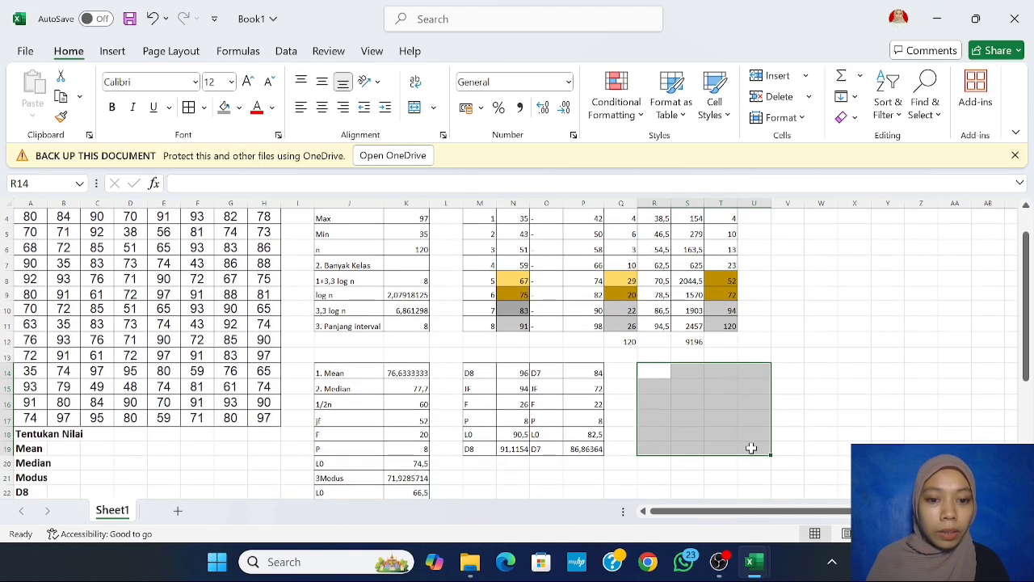
left_click(189, 109)
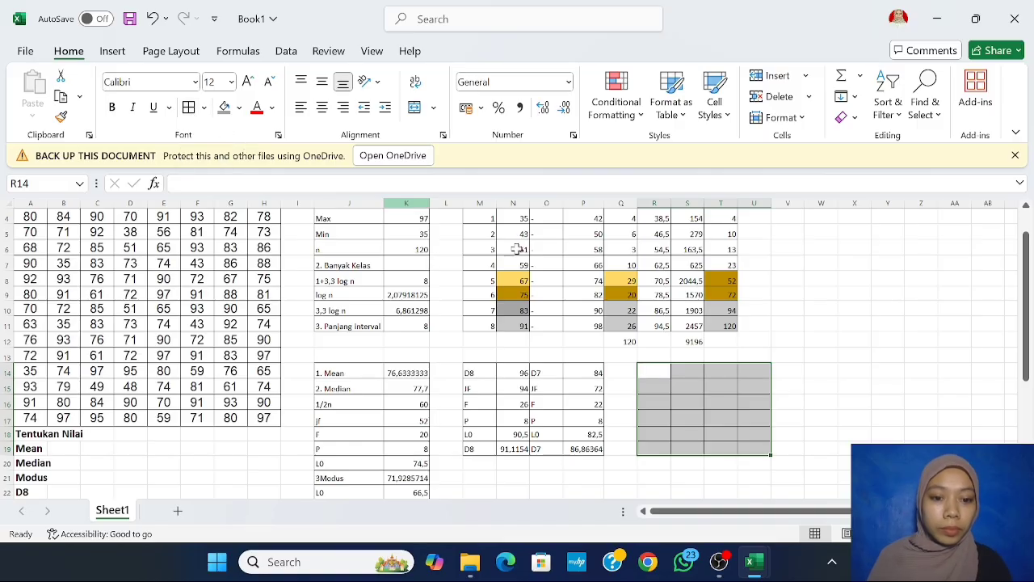
Step: Enter the label P28 in R14, the first cell of the new bordered table
left_click(664, 373)
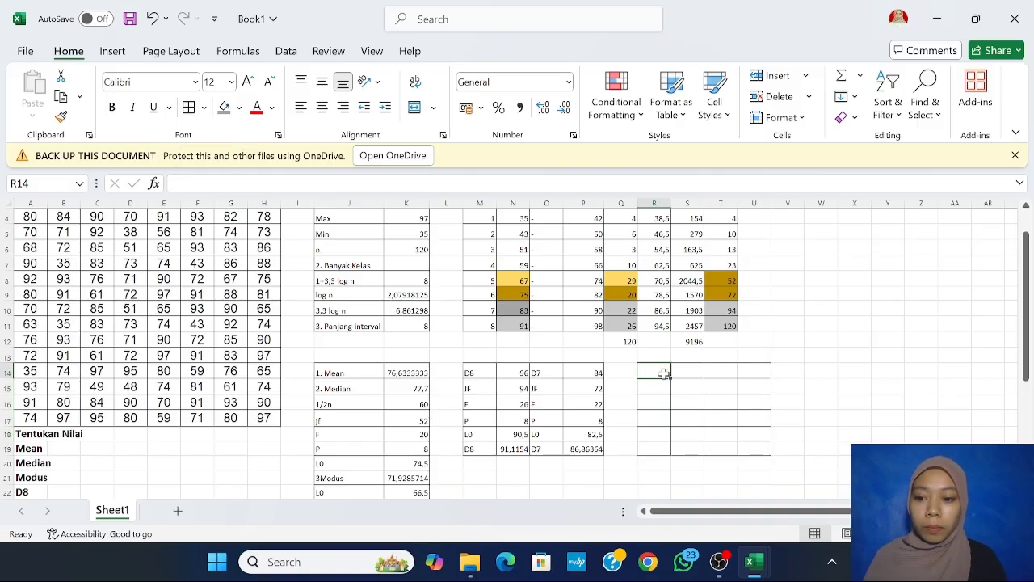
scroll(664, 372, "up", 1)
scroll(665, 372, "down", 2)
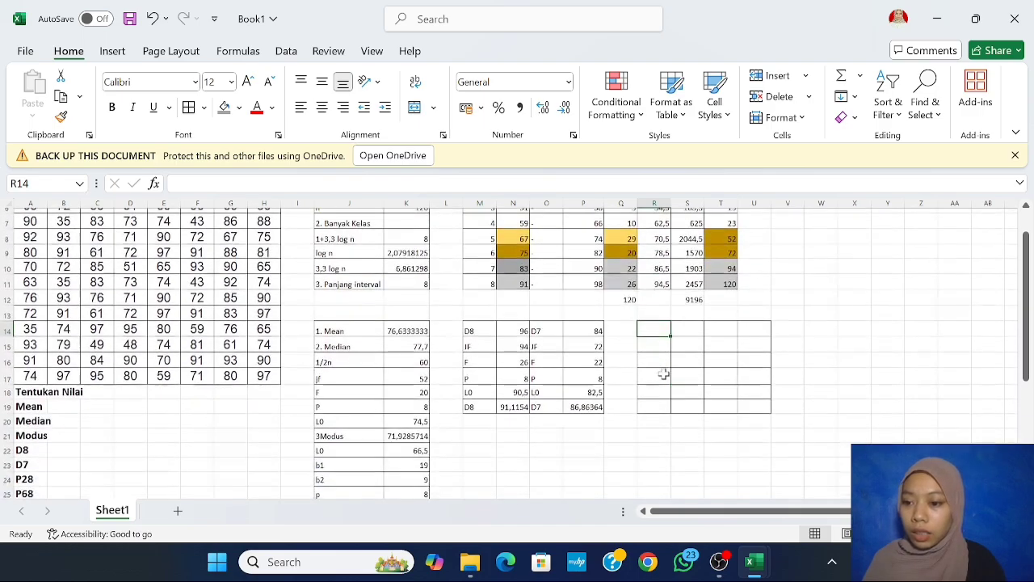
scroll(664, 372, "up", 1)
scroll(664, 375, "up", 1)
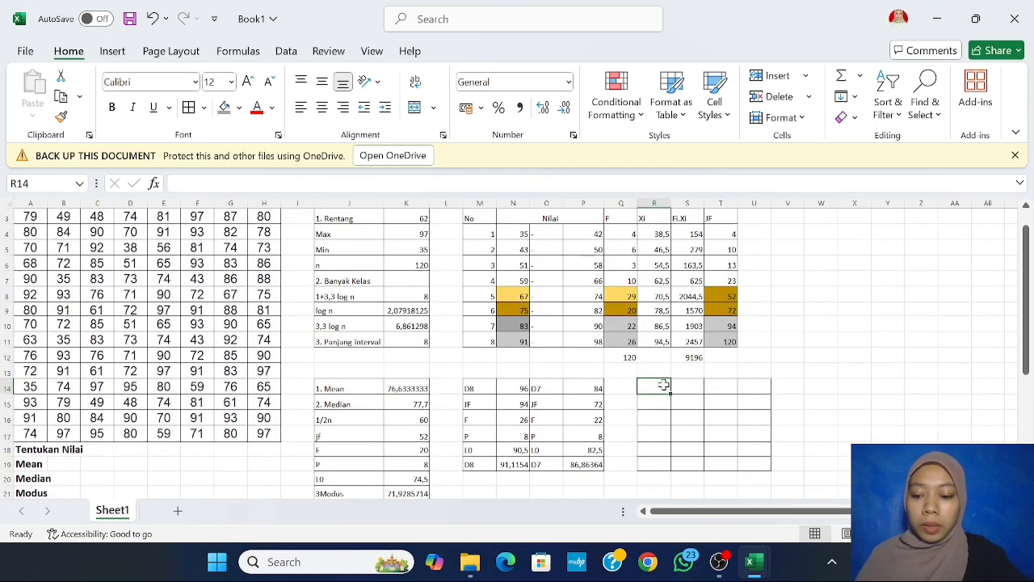
type("P28")
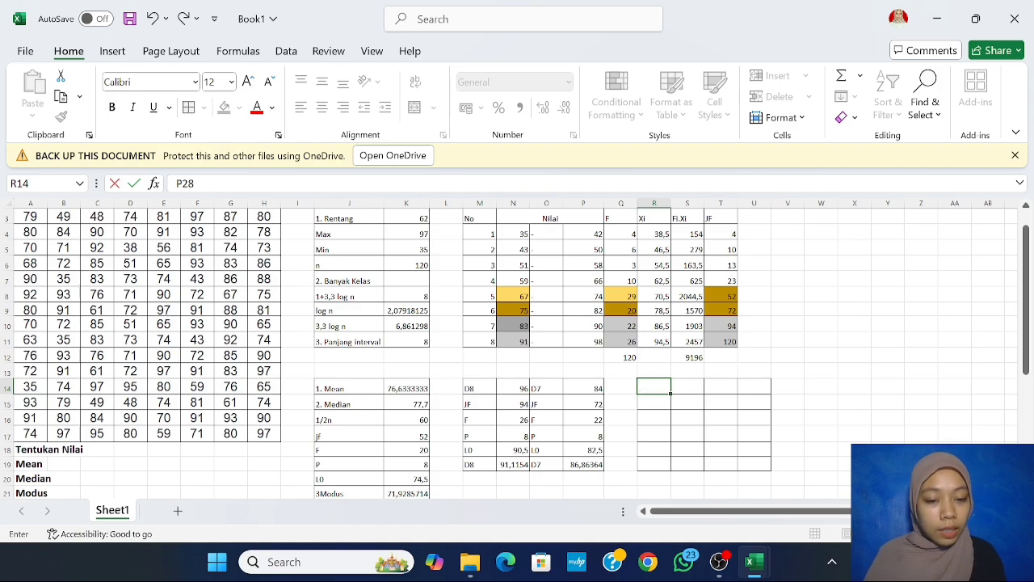
Step: Calculate the P28 position in S14 with the formula =28/100*K6
key("Tab")
type("=")
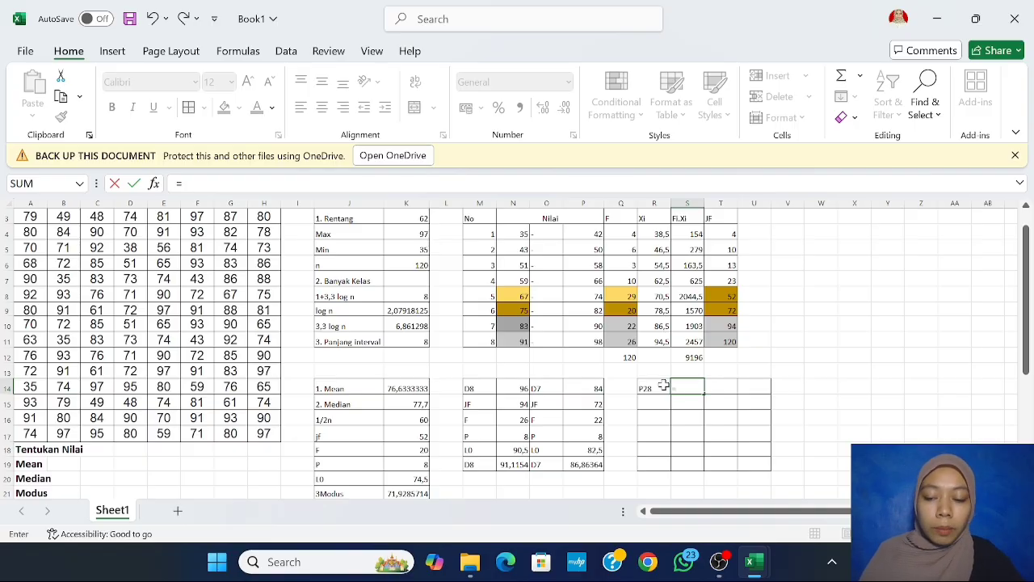
type("28/100")
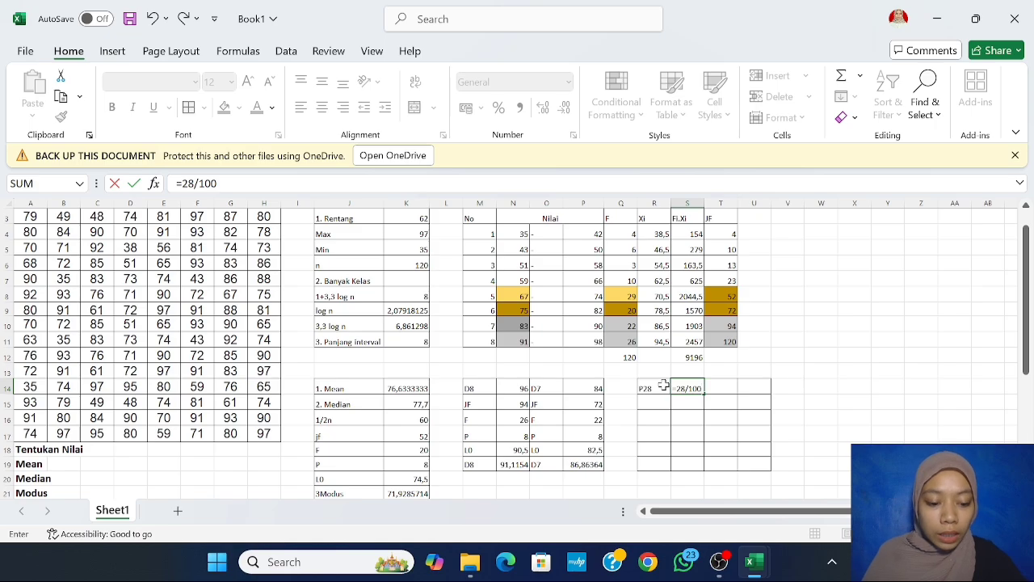
type("*")
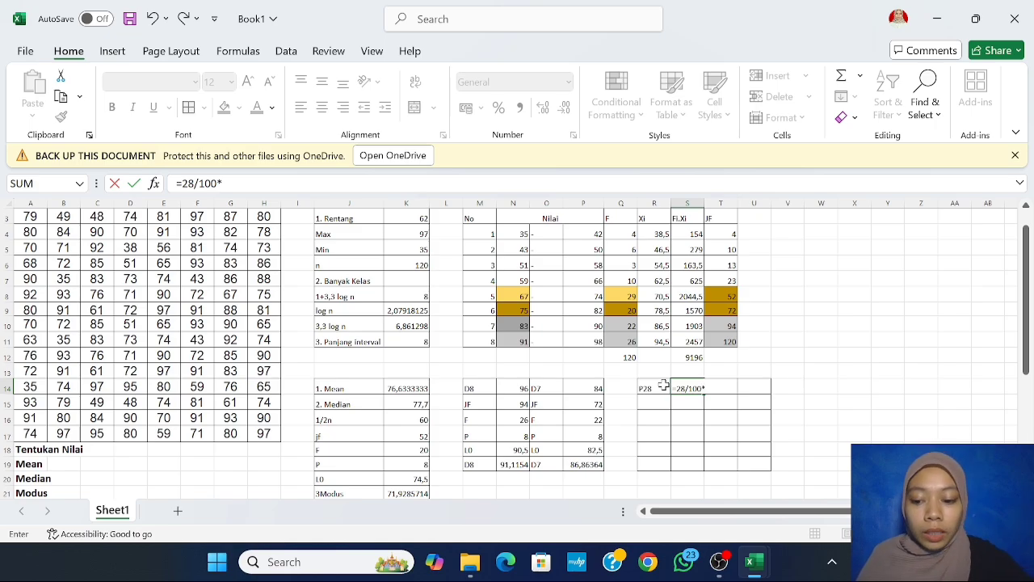
left_click(407, 266)
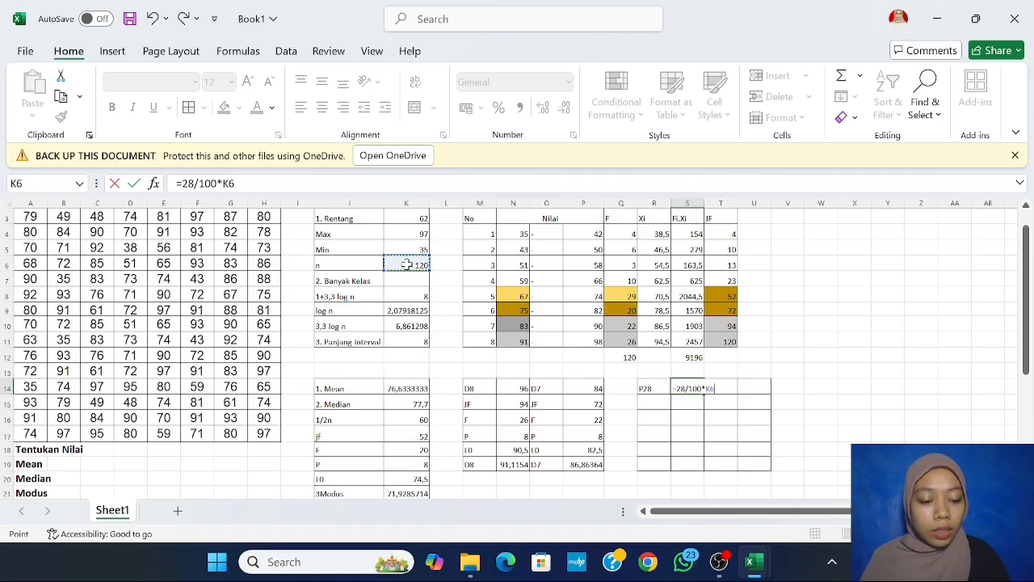
key("Return")
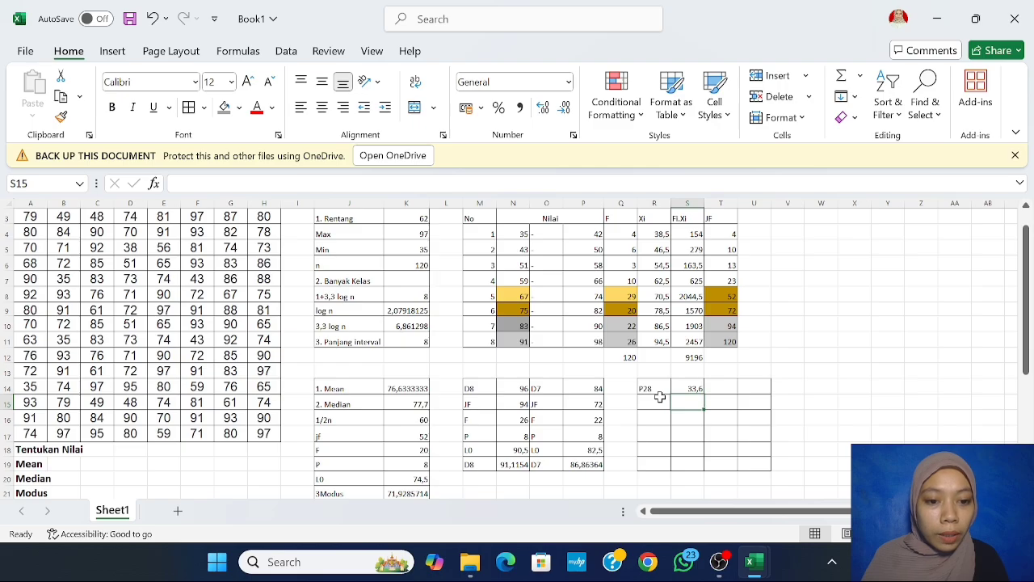
Step: Enter the row labels JF, F, P28, L0 and P28 in cells R15 to R19 below the P28 position
scroll(658, 400, "up", 1)
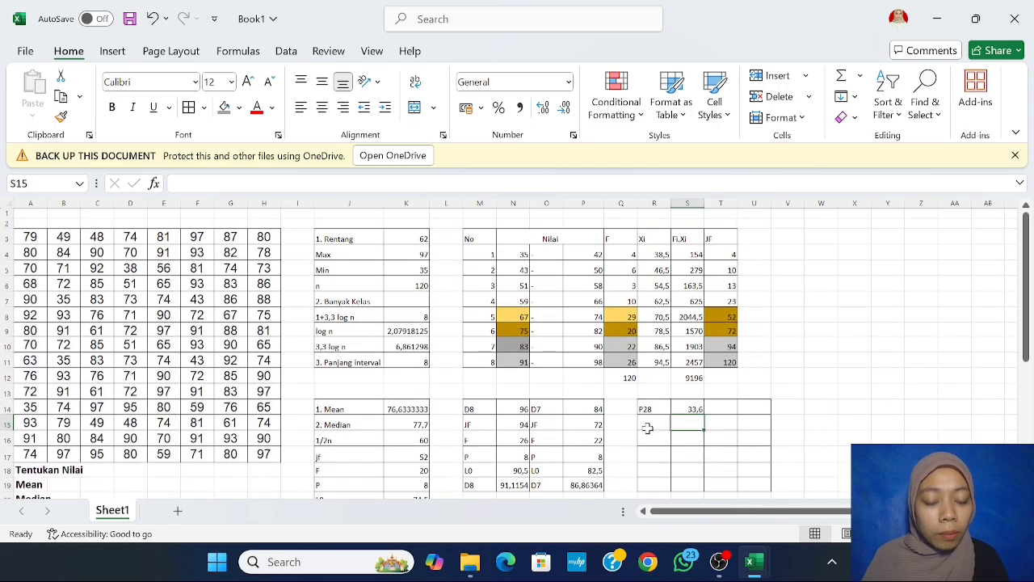
scroll(647, 428, "down", 1)
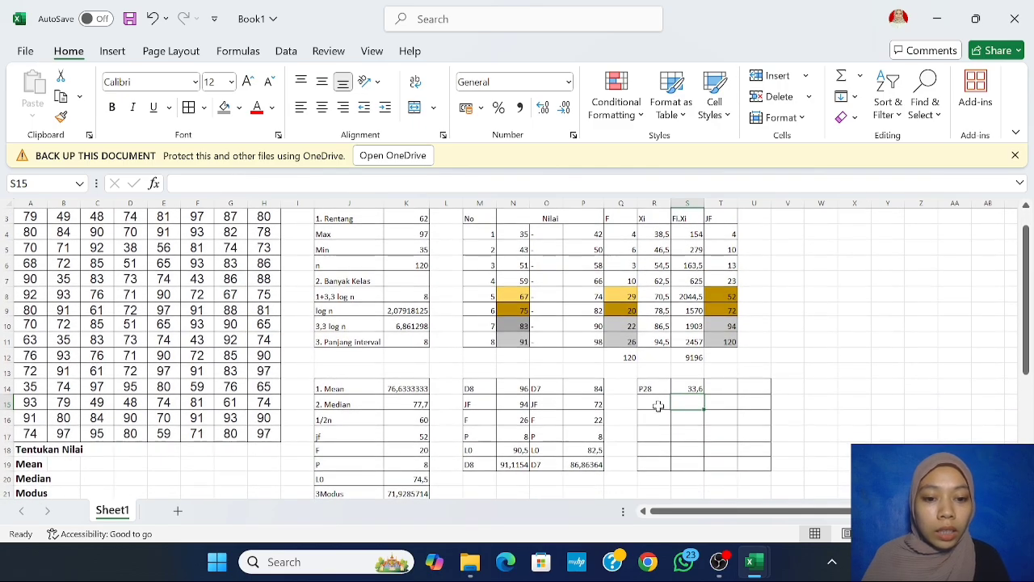
left_click(658, 406)
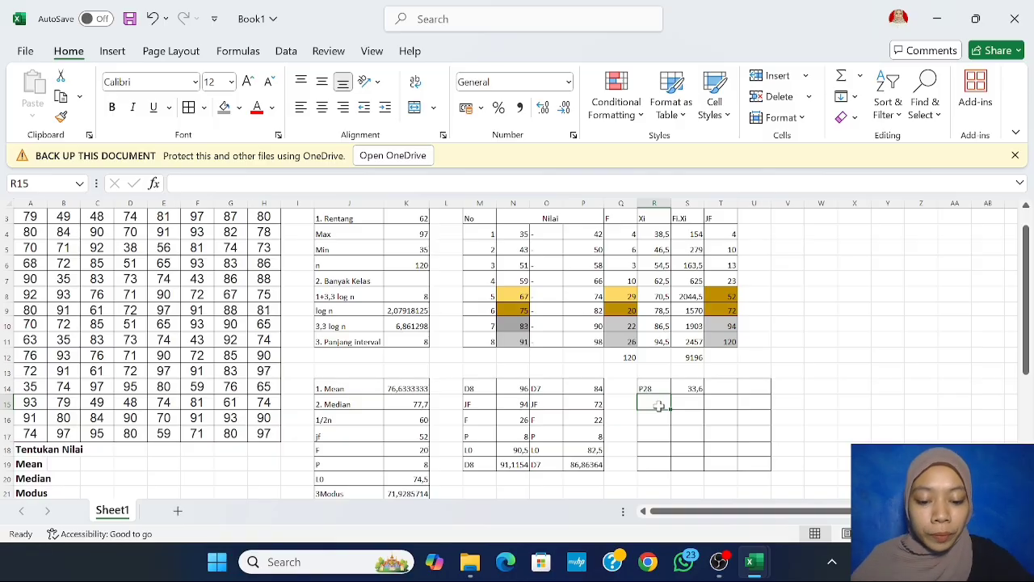
type("JF")
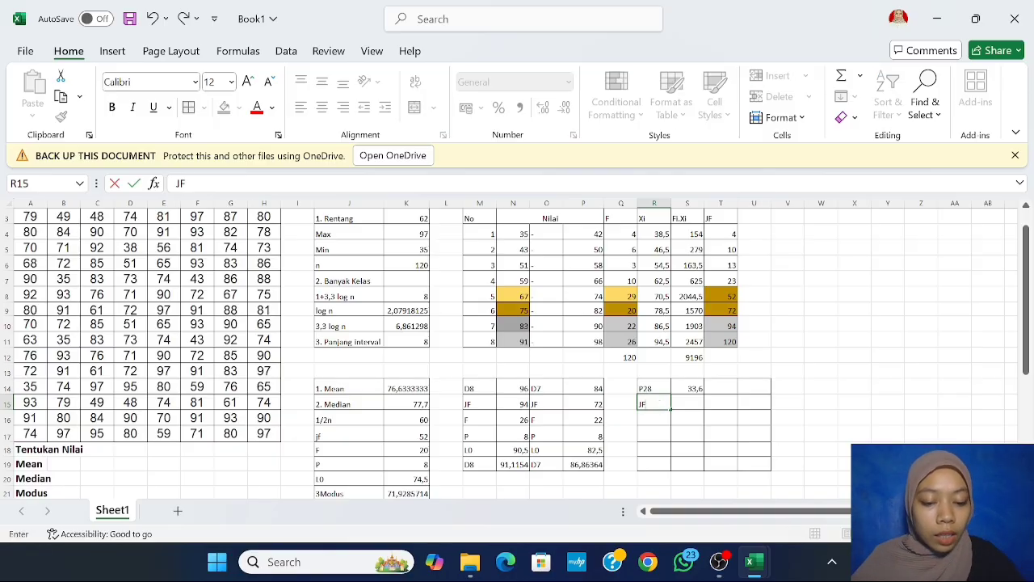
key("Return")
type("F")
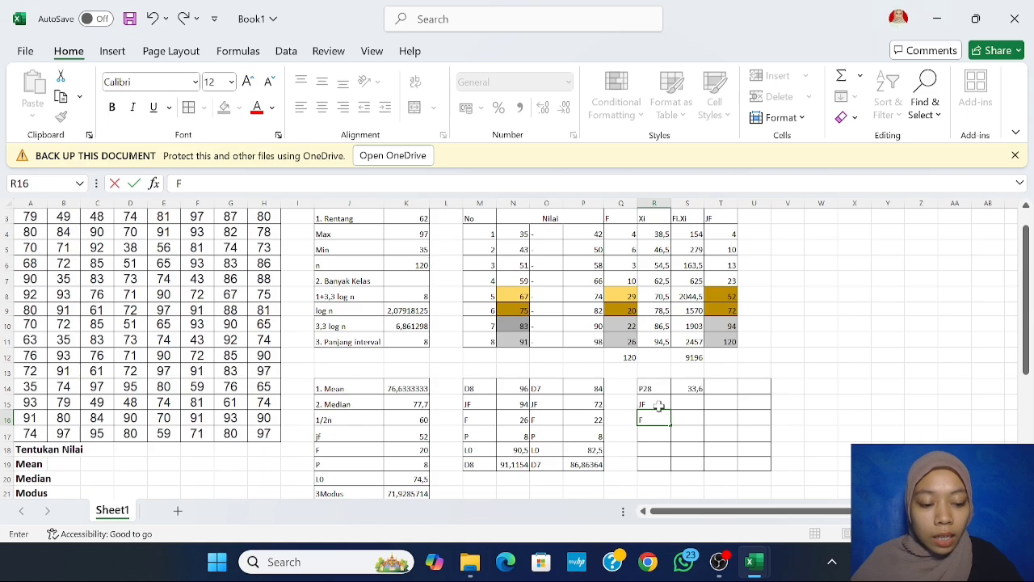
key("Return")
type("P28")
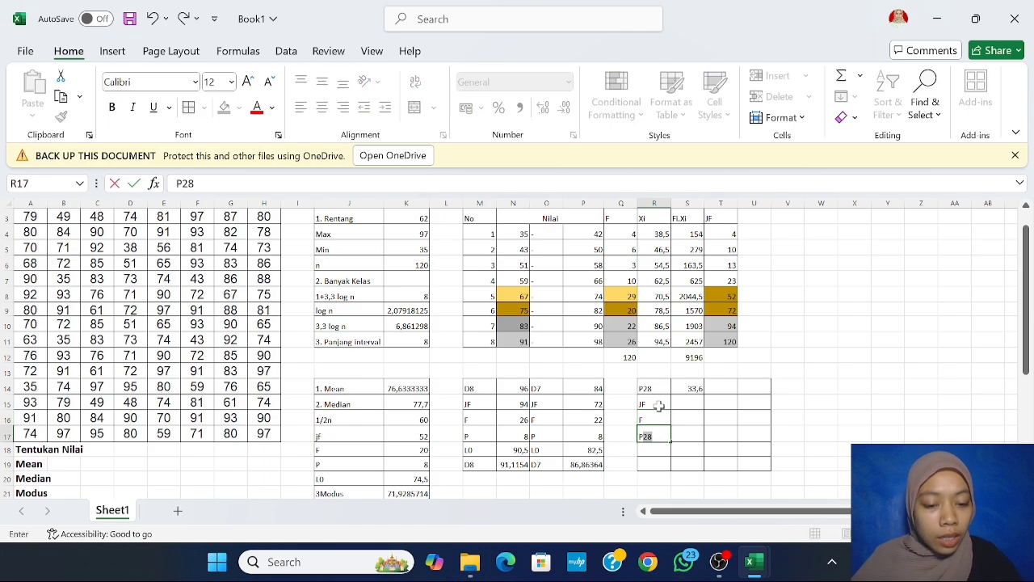
key("Return")
type("L0")
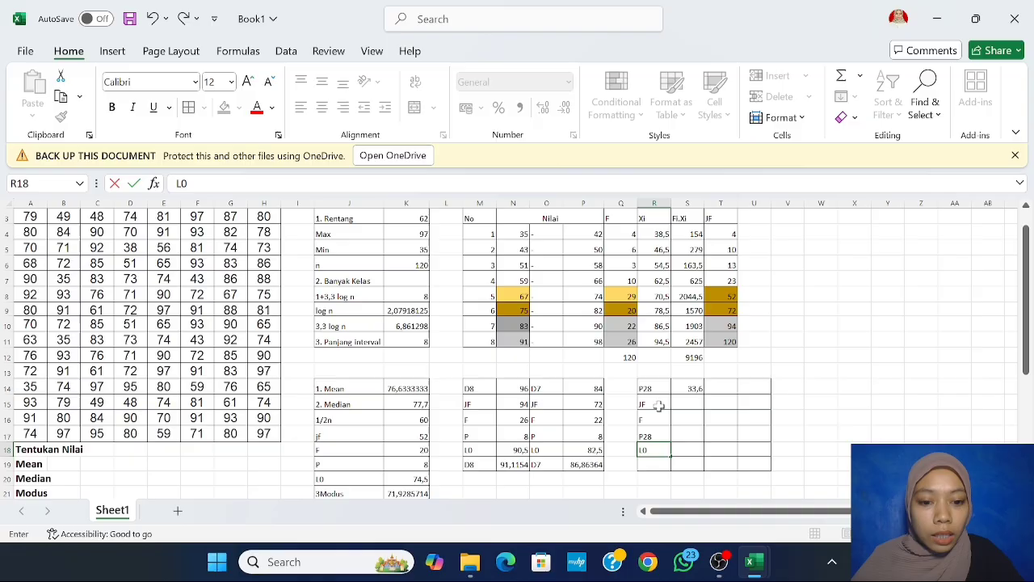
key("Return")
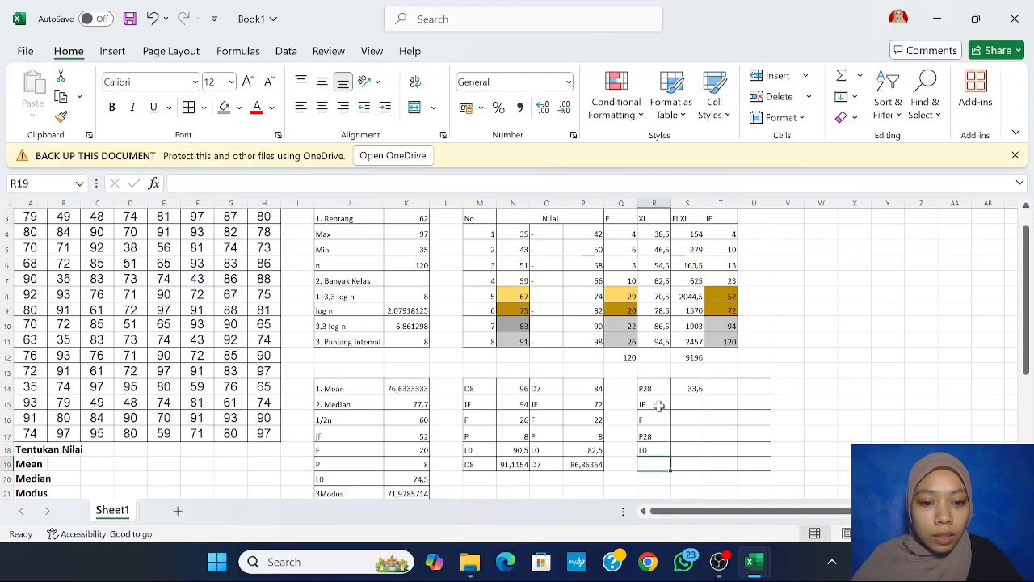
type("P28")
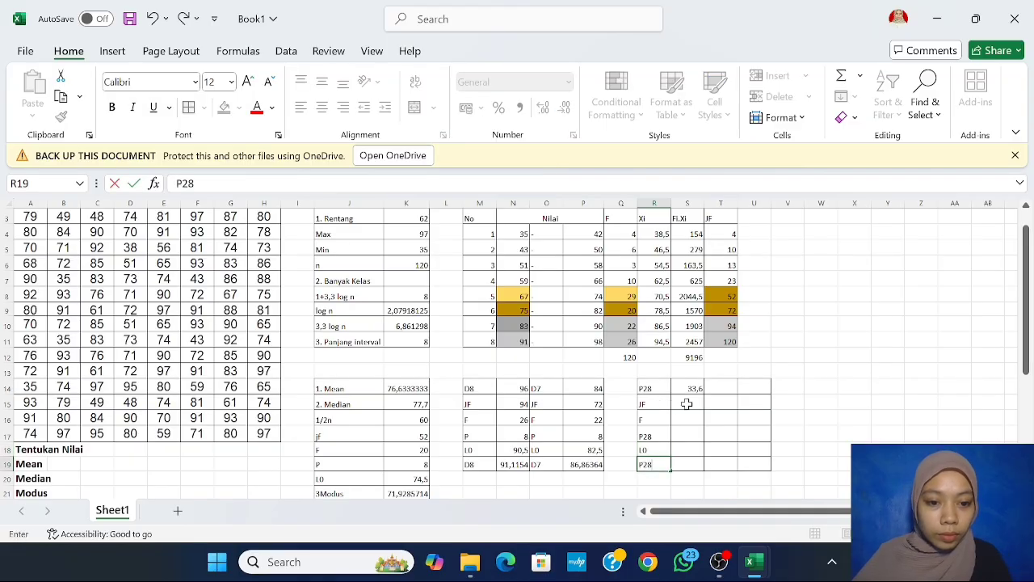
Step: Fill cell T7, the cumulative frequency of the fourth class, with the orange theme color
left_click(687, 403)
scroll(687, 403, "up", 1)
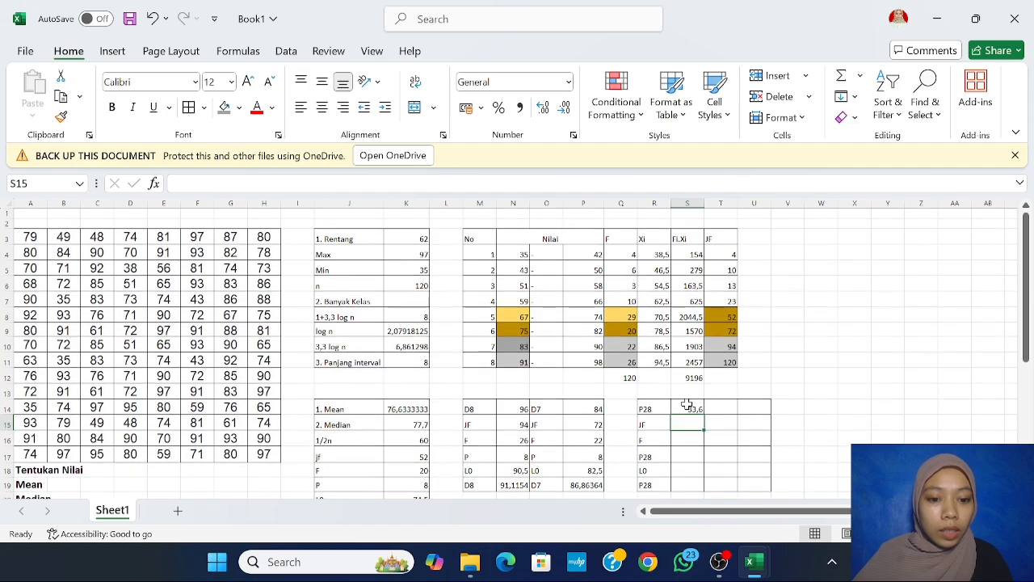
scroll(687, 403, "down", 1)
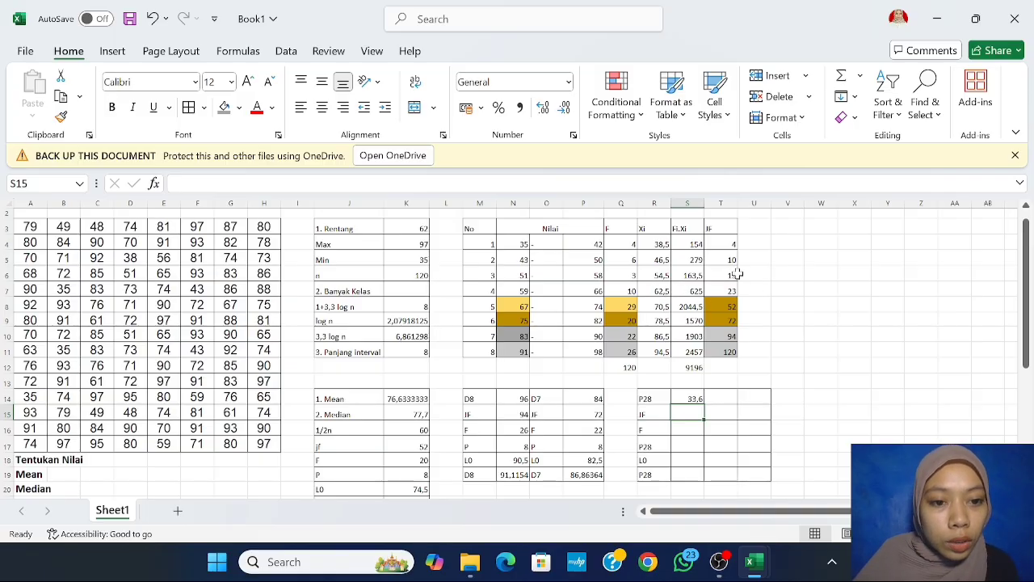
left_click(721, 302)
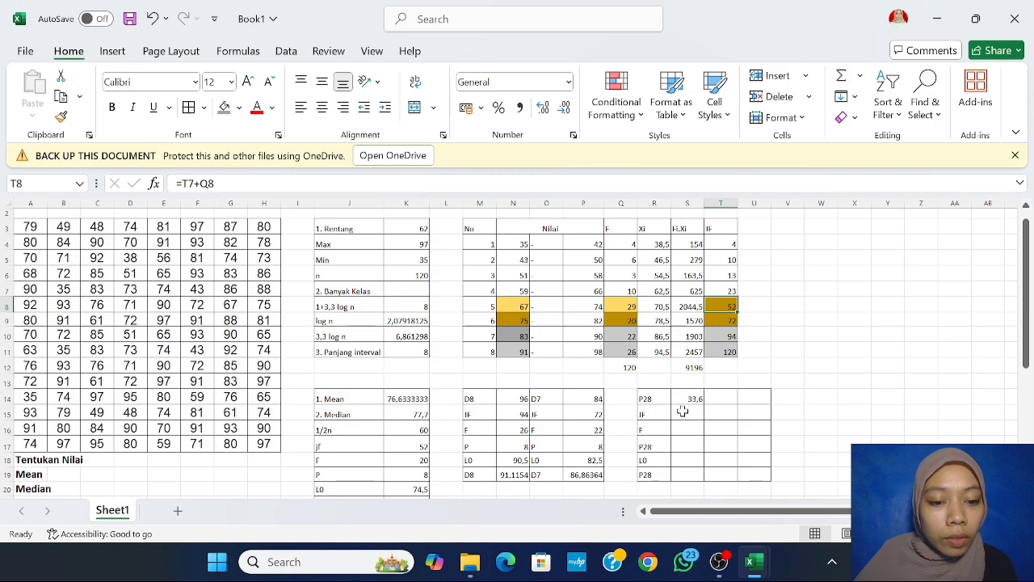
left_click(715, 286)
left_click(239, 107)
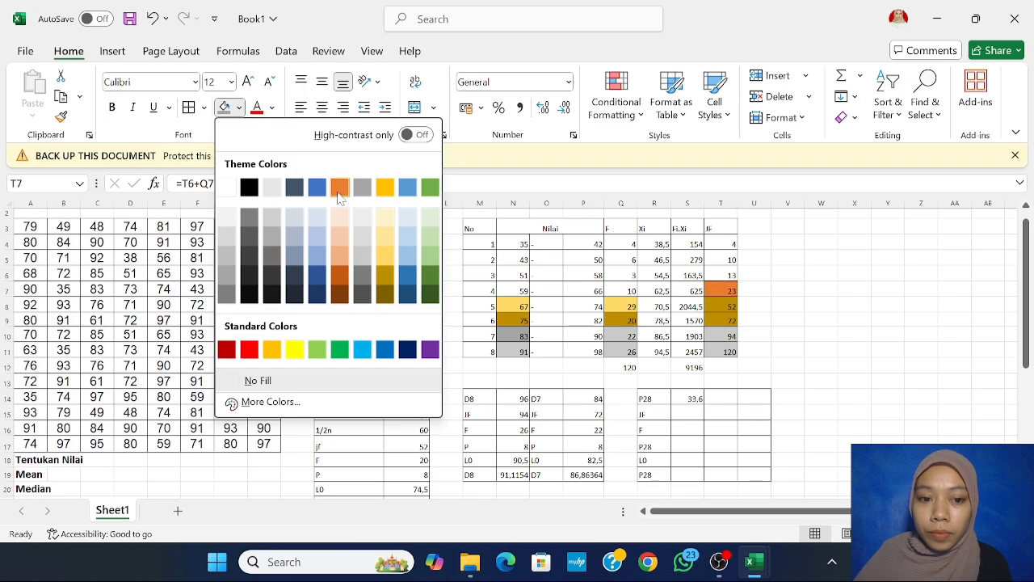
left_click(339, 190)
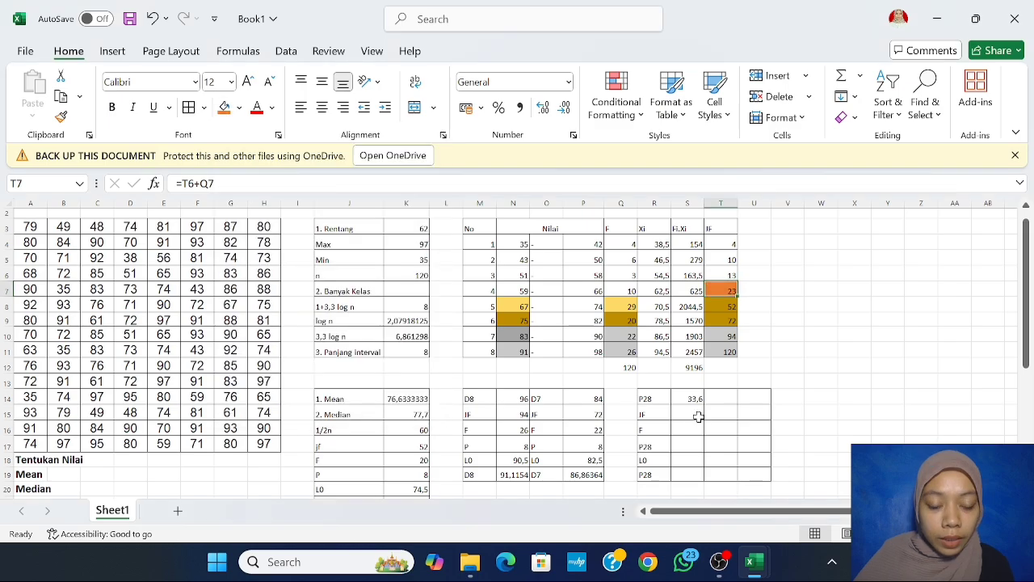
Step: Enter 23 as the JF value in S15 and 29 as the F value in S16
left_click(693, 411)
type("23")
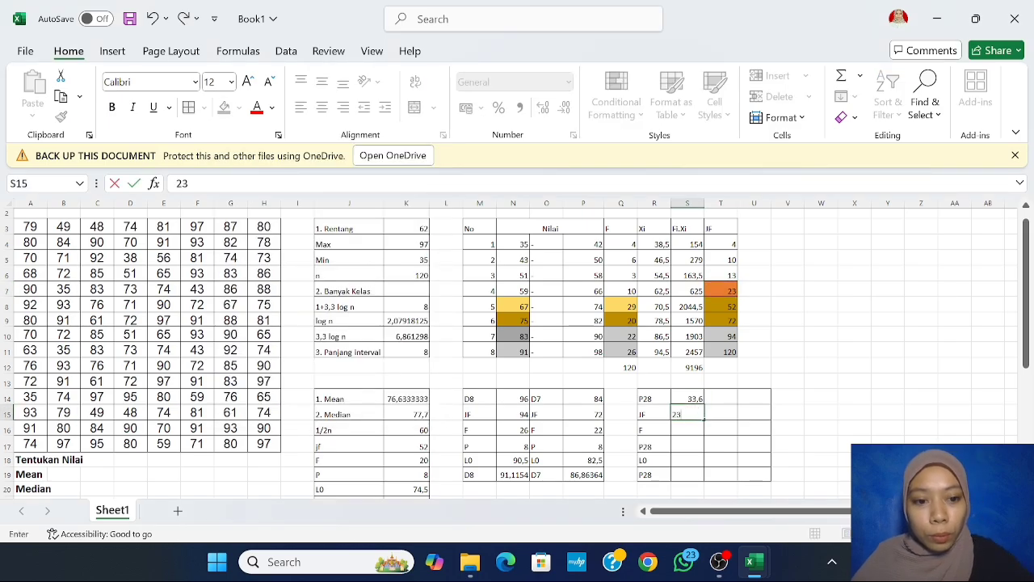
left_click(689, 426)
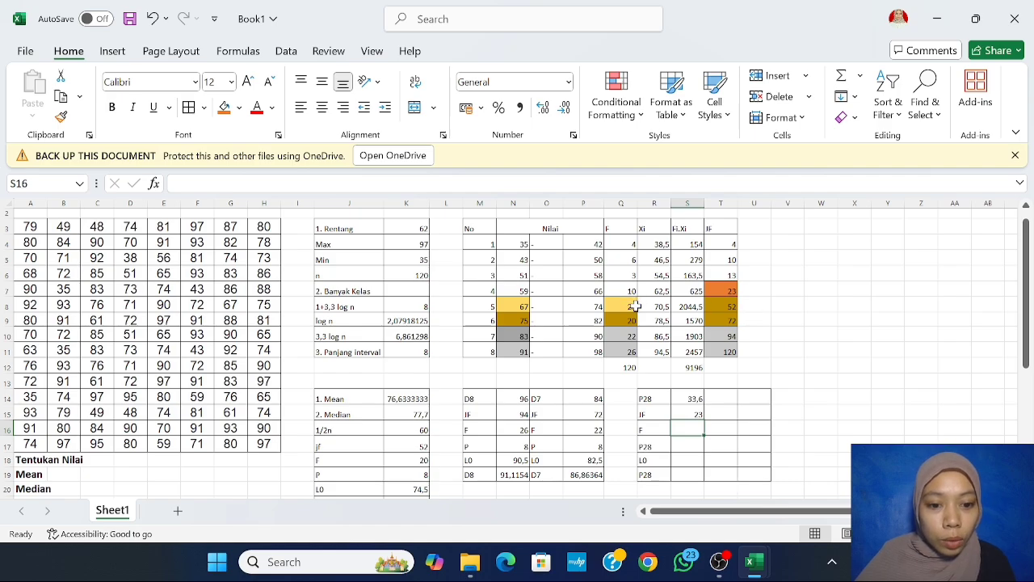
type("29")
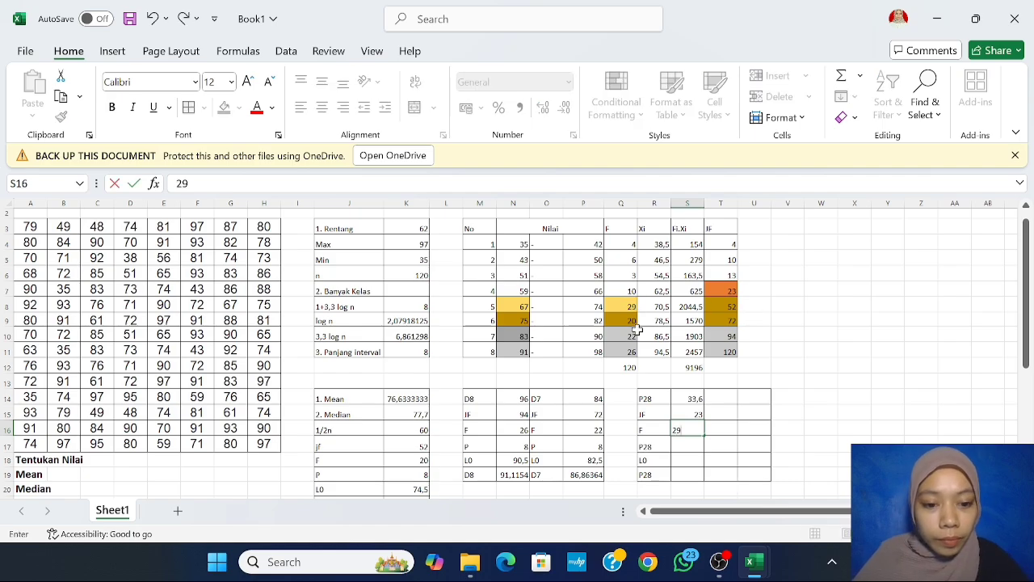
Step: Correct the label in R17 to P and enter 8 as its value in S17
left_click(660, 444)
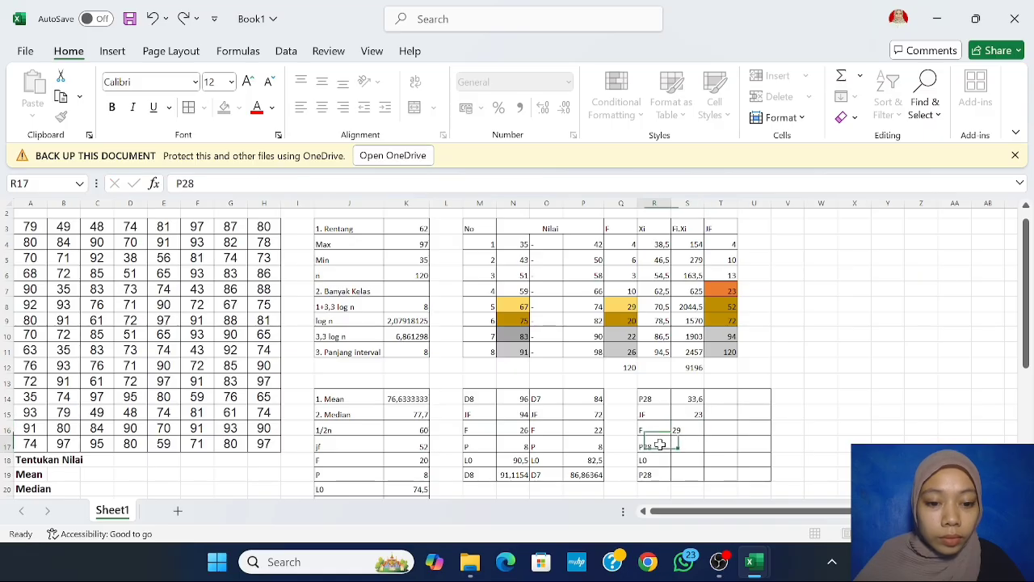
type("P")
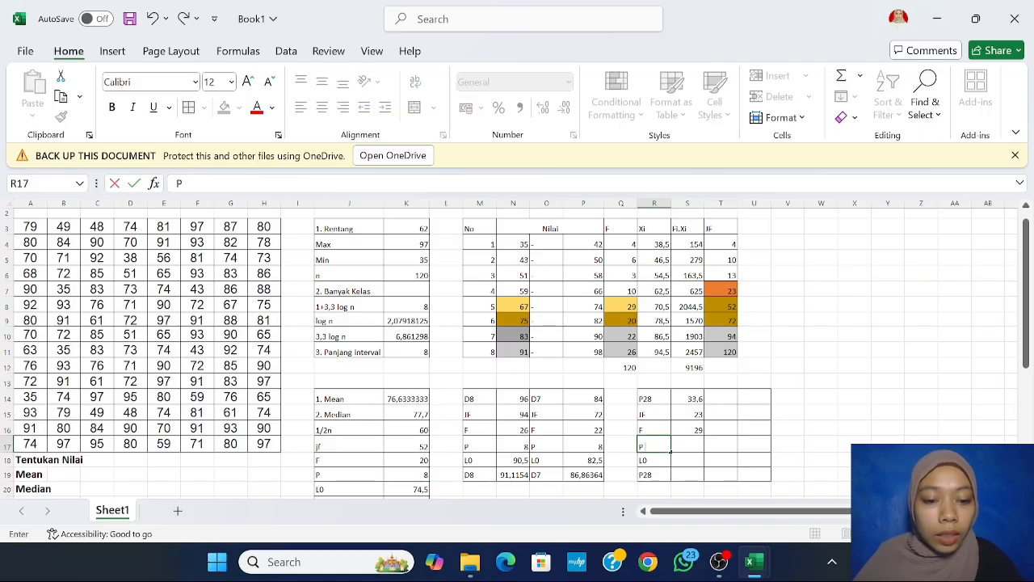
left_click(693, 449)
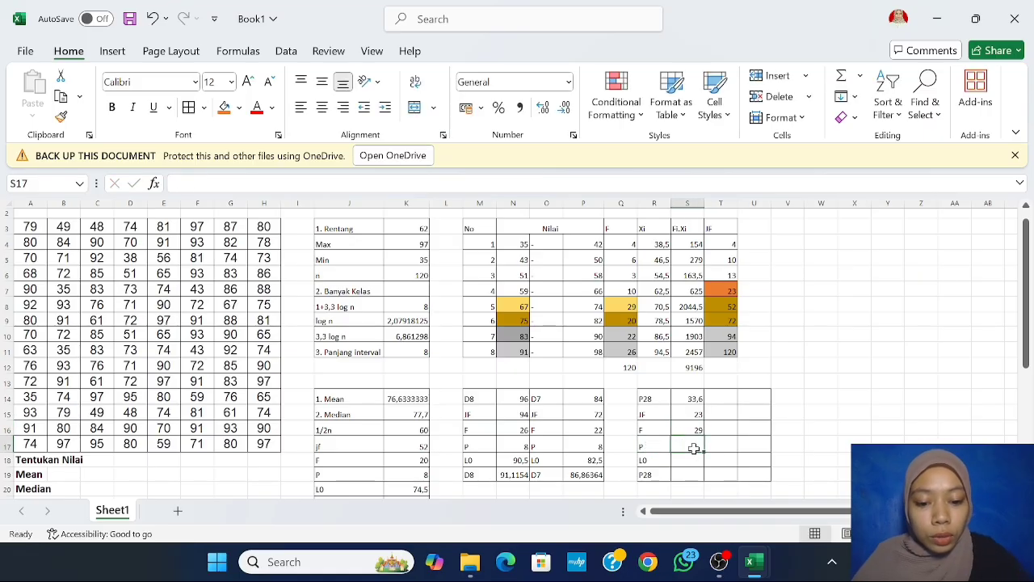
type("8")
Step: Calculate the lower class boundary L0 in S18 with the formula =N8-0,5
left_click(684, 460)
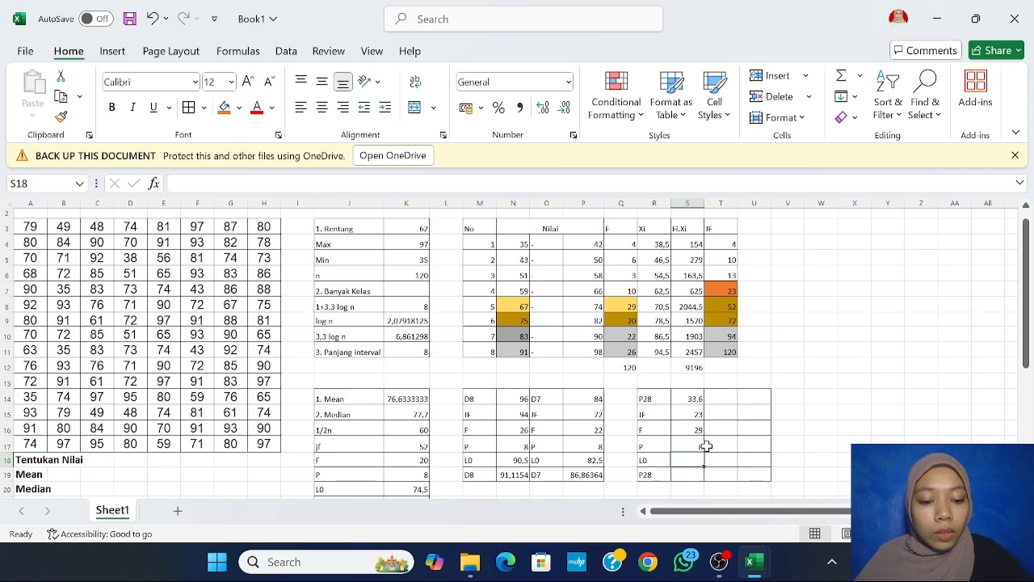
type("=")
left_click(512, 305)
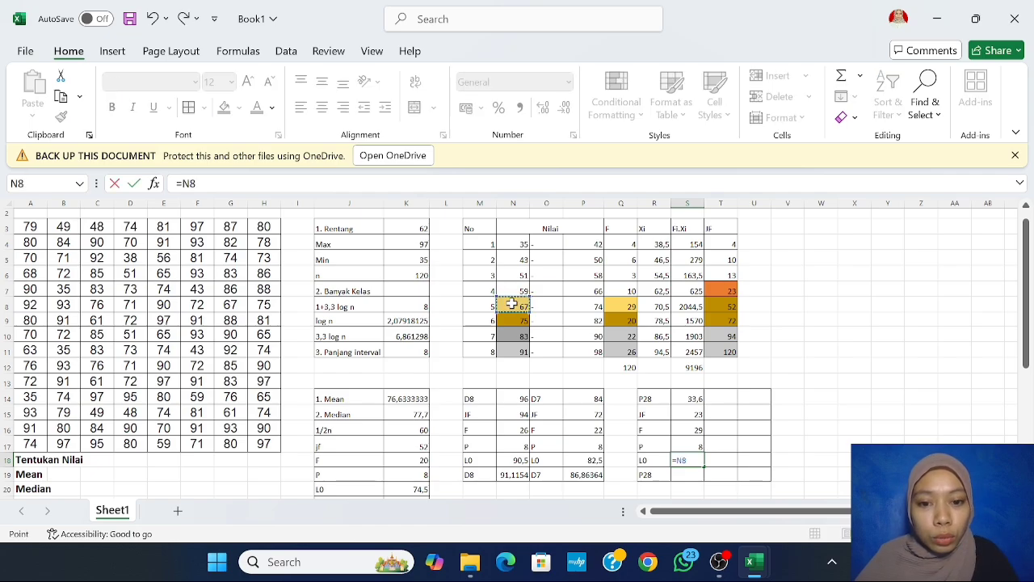
type("-")
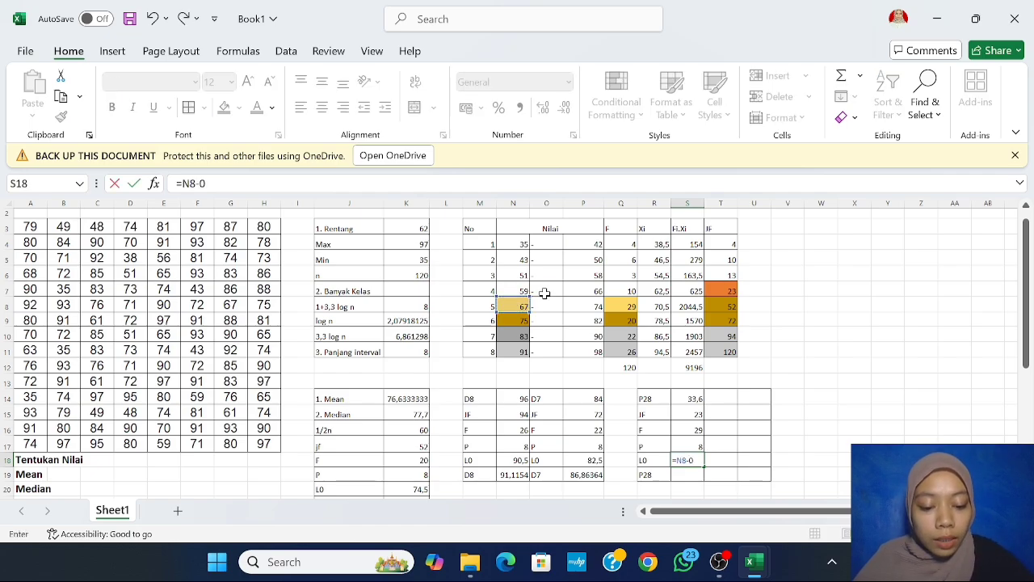
type("0,5")
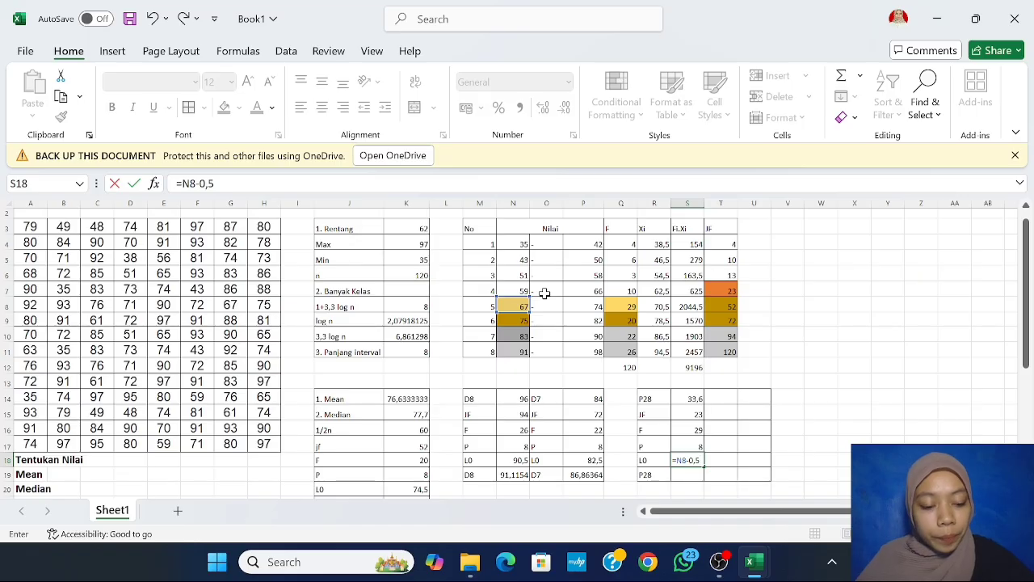
key("Return")
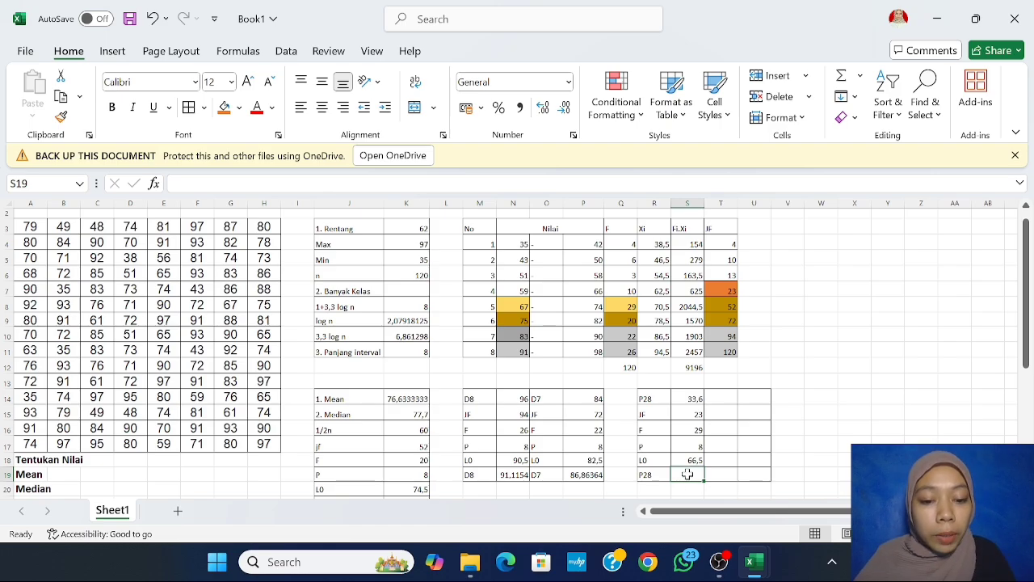
Step: Calculate the percentile P28 in S19 with the formula =S18+(((S14-S15)/S16)*S17)
type("=")
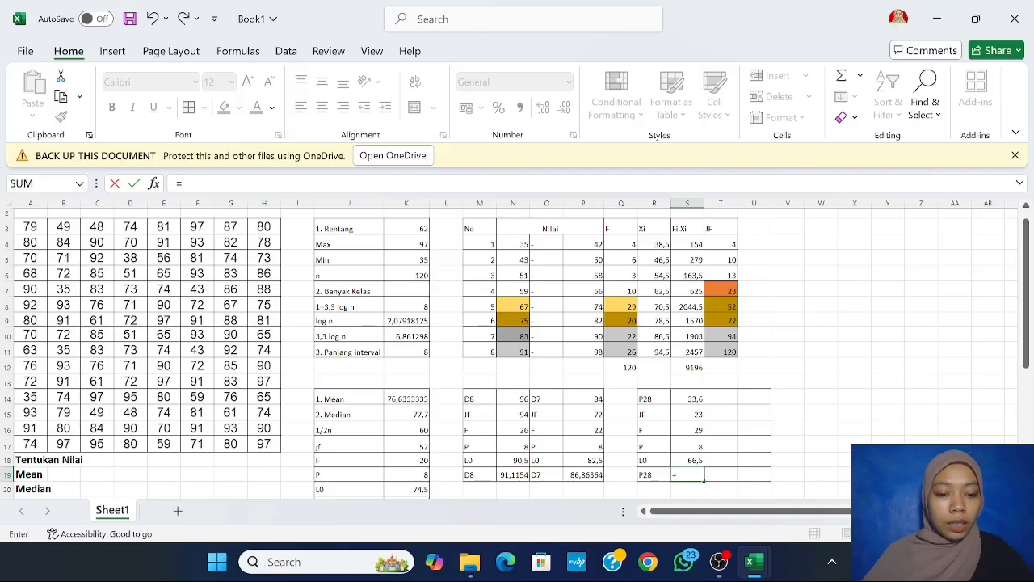
left_click(696, 458)
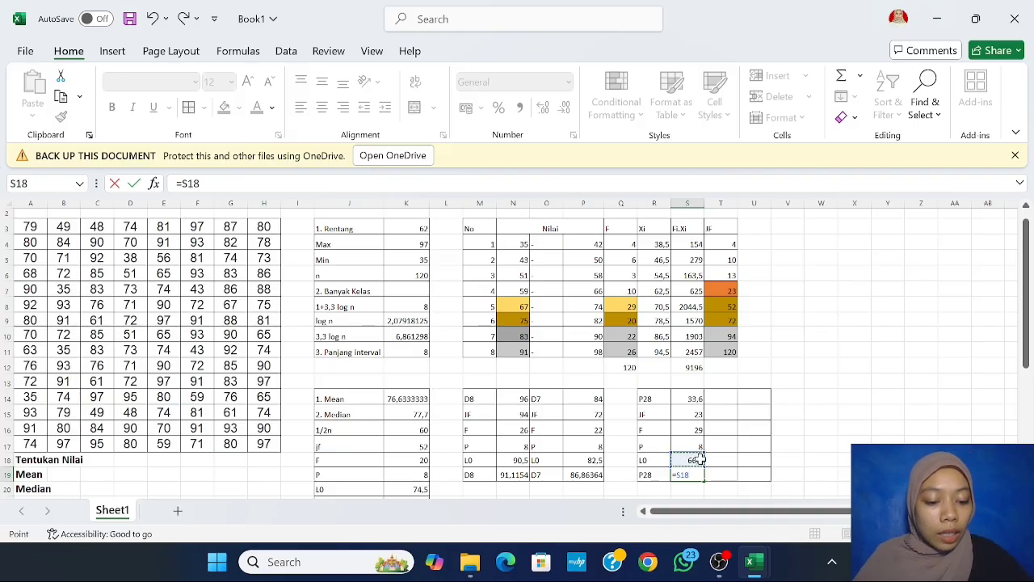
type("+(((")
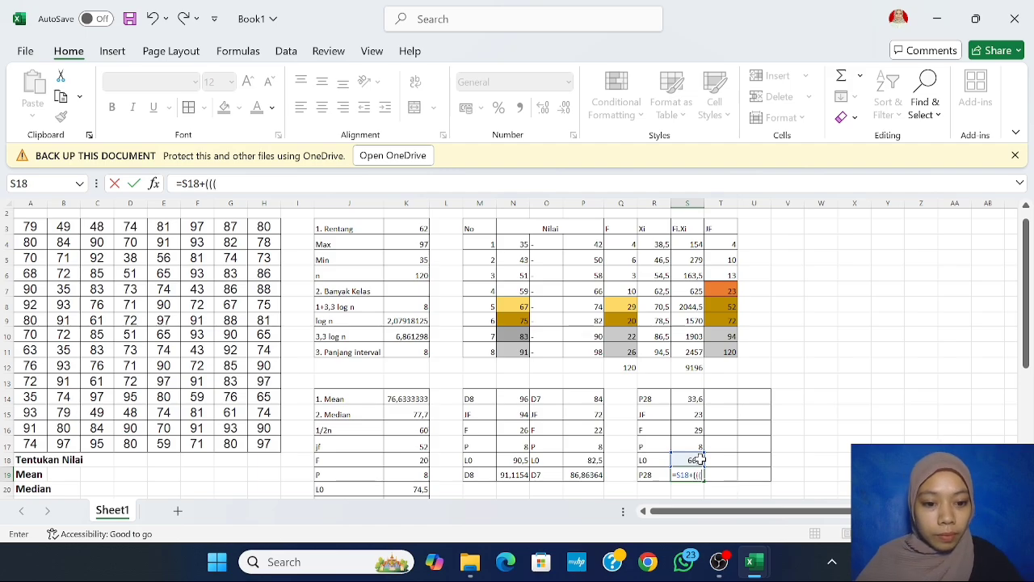
left_click(692, 394)
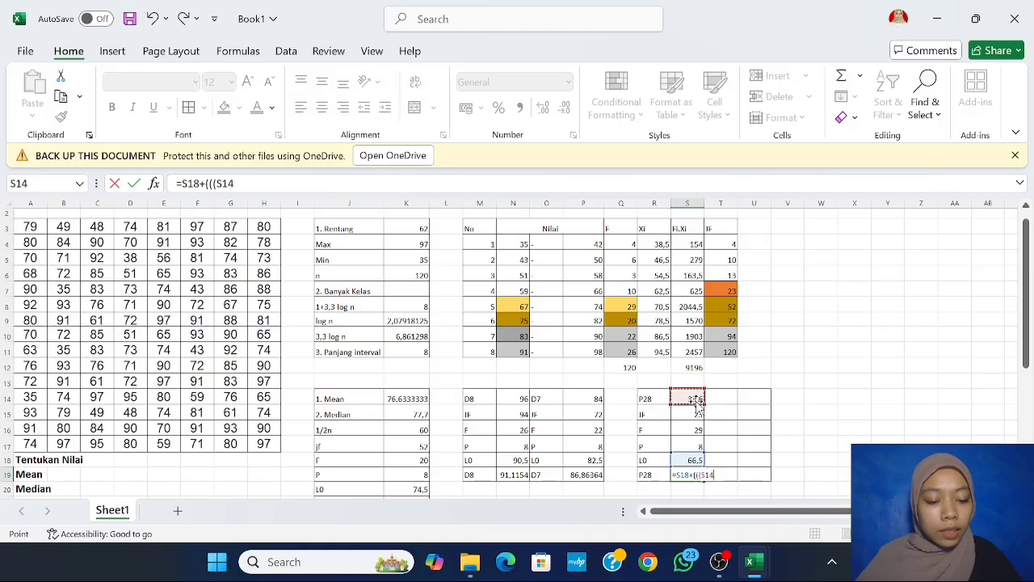
type("-")
left_click(701, 414)
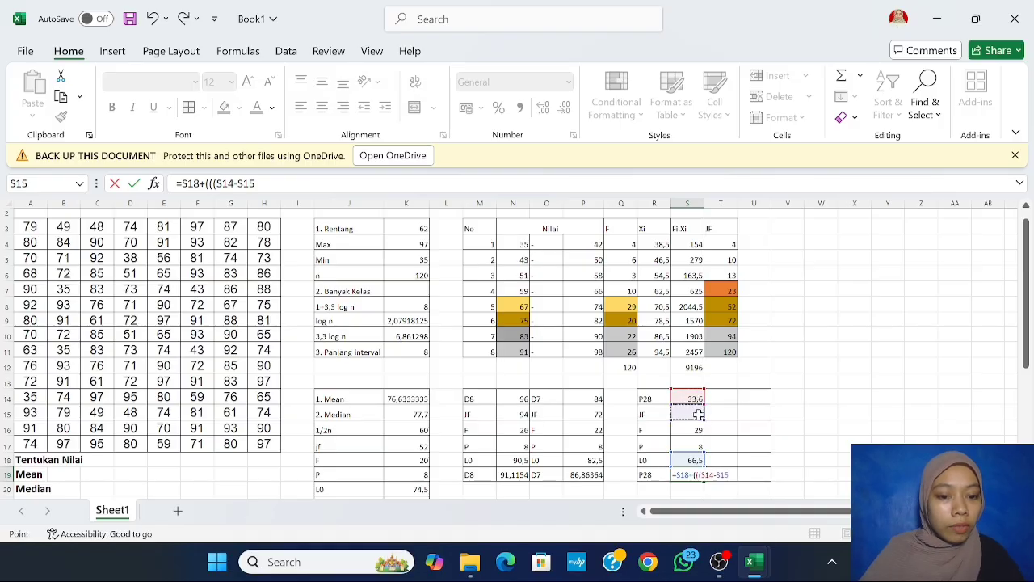
type(")")
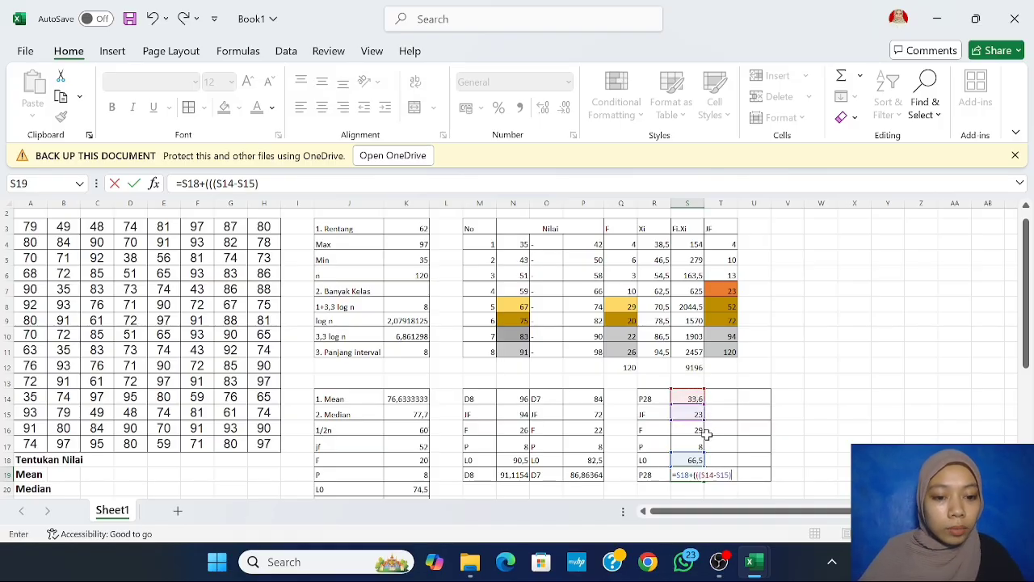
type("/")
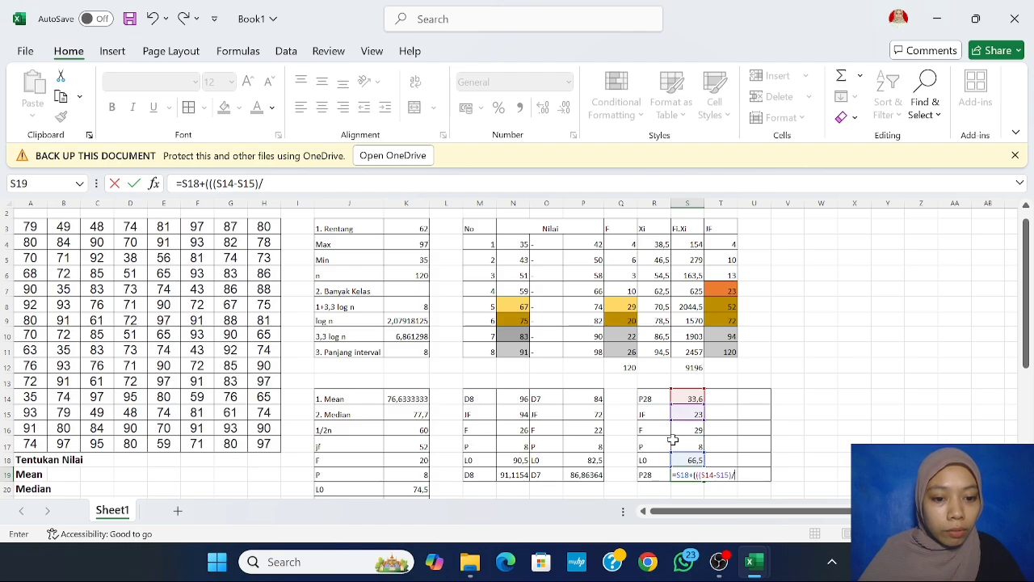
left_click(679, 430)
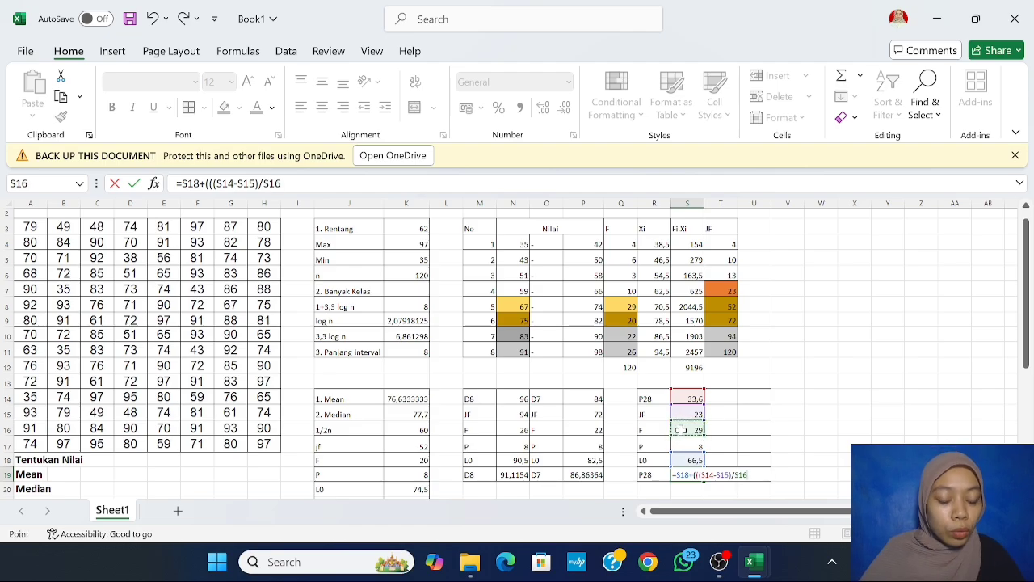
type(")*")
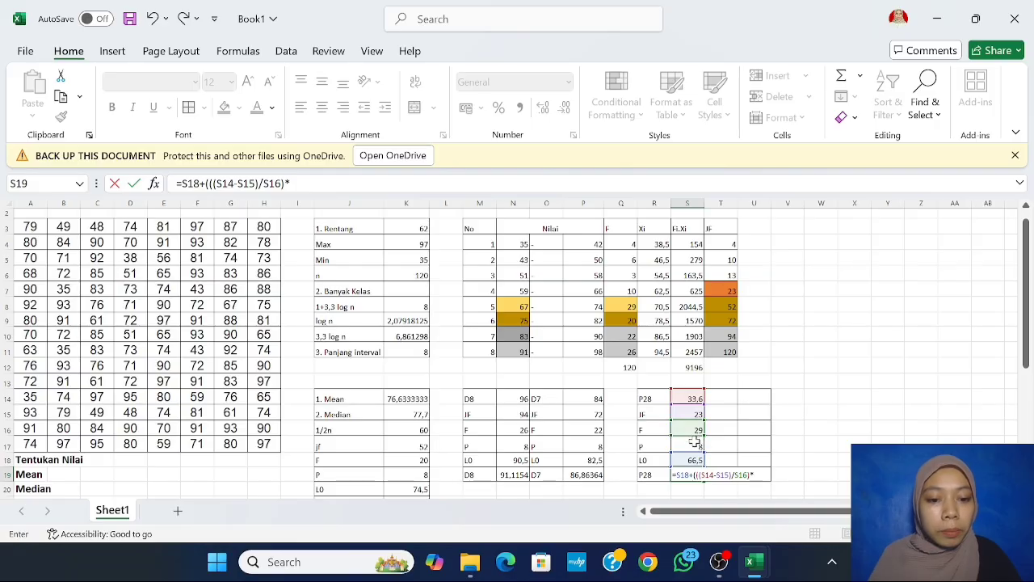
left_click(696, 446)
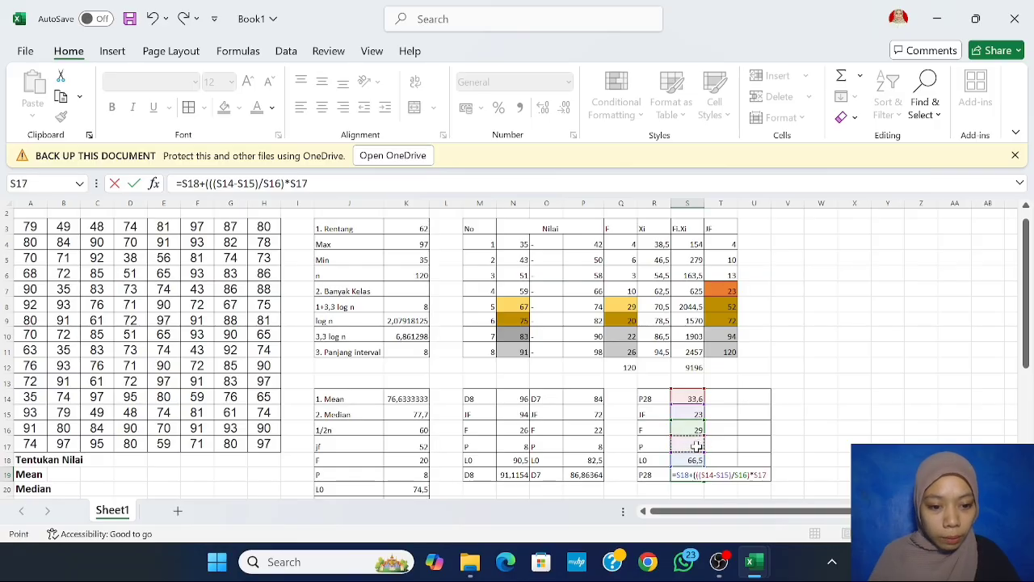
type(")")
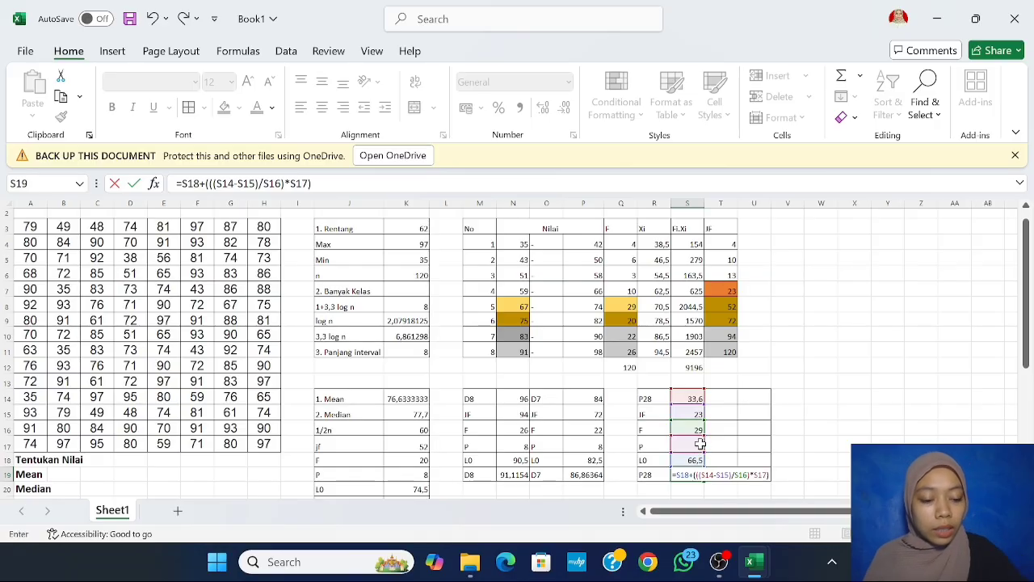
key("Return")
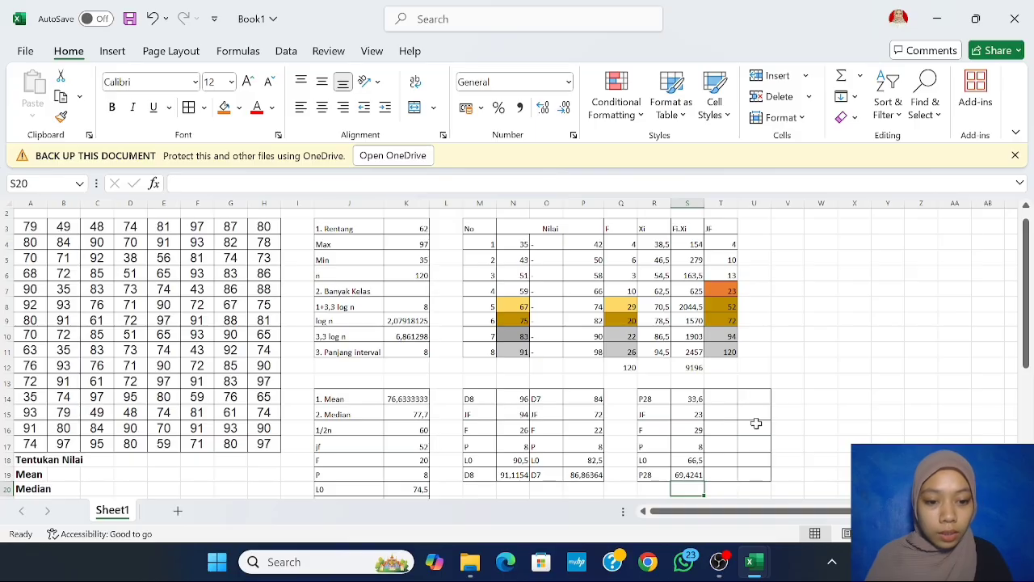
Step: Enter the labels P68, JF, F and P in cells T14 to T17 for the next percentile block
left_click(728, 398)
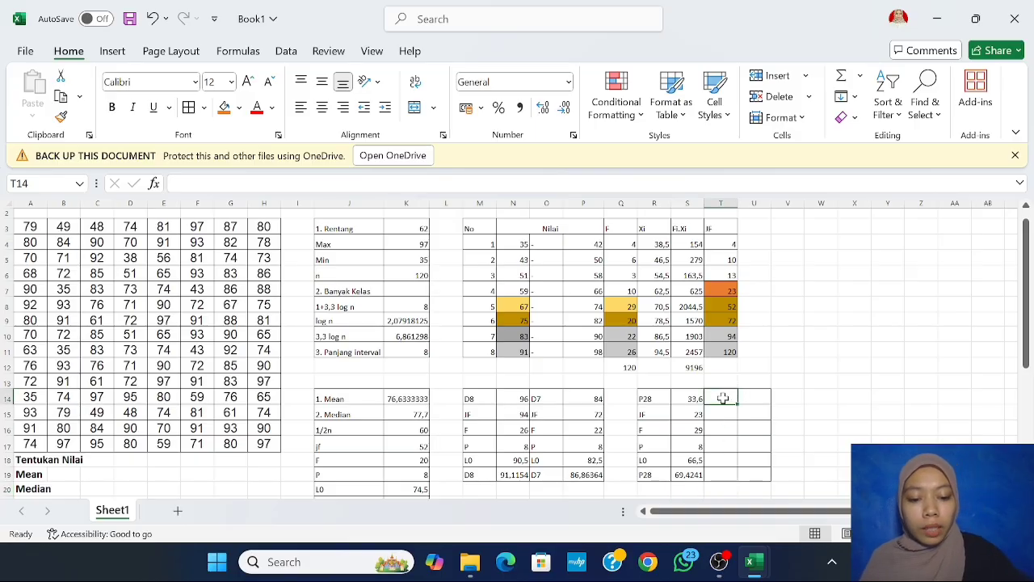
type("P68")
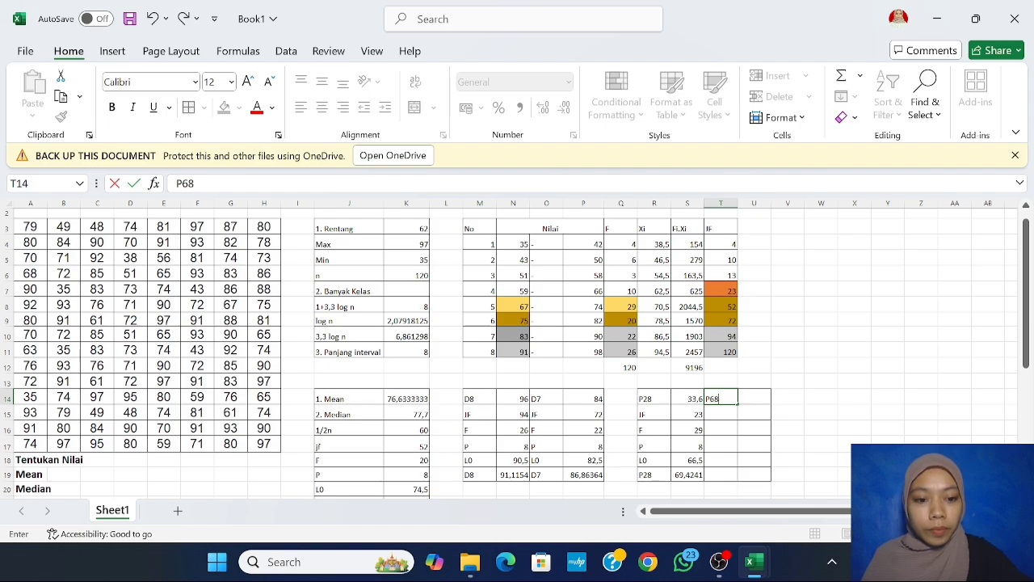
key("Return")
key("ctrl+e")
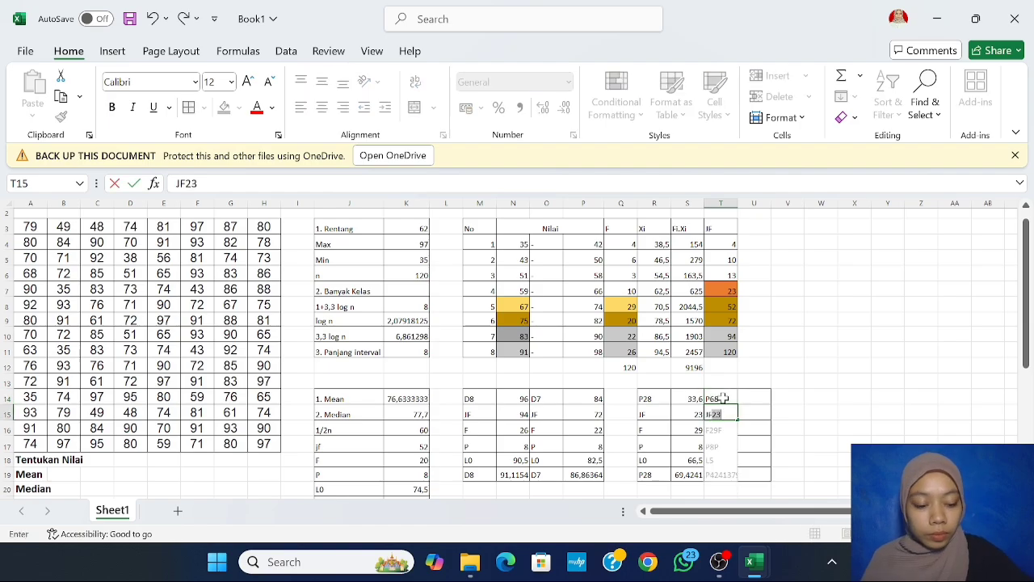
key("Up")
type("IF")
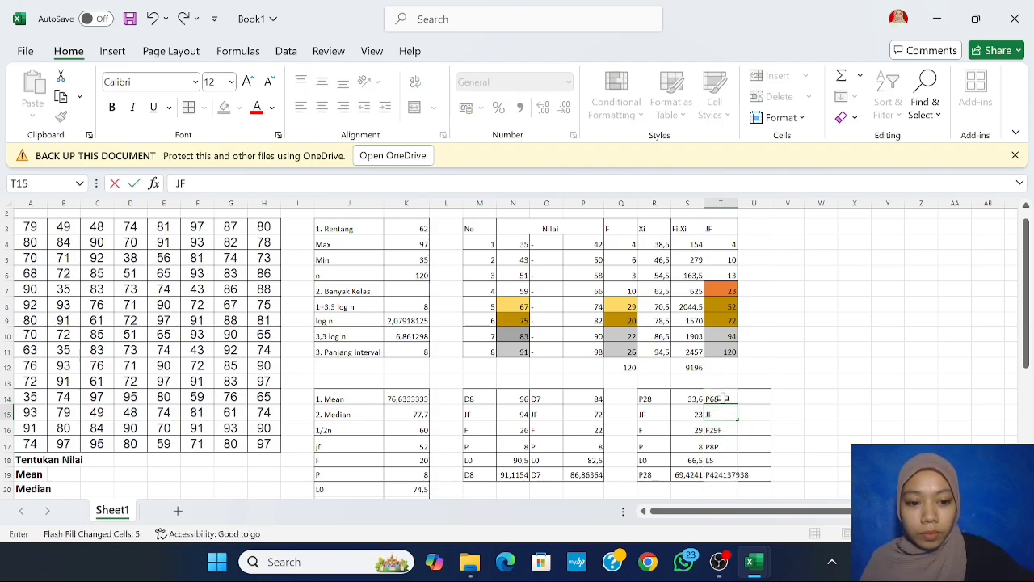
key("Return")
key("Down")
key("Down")
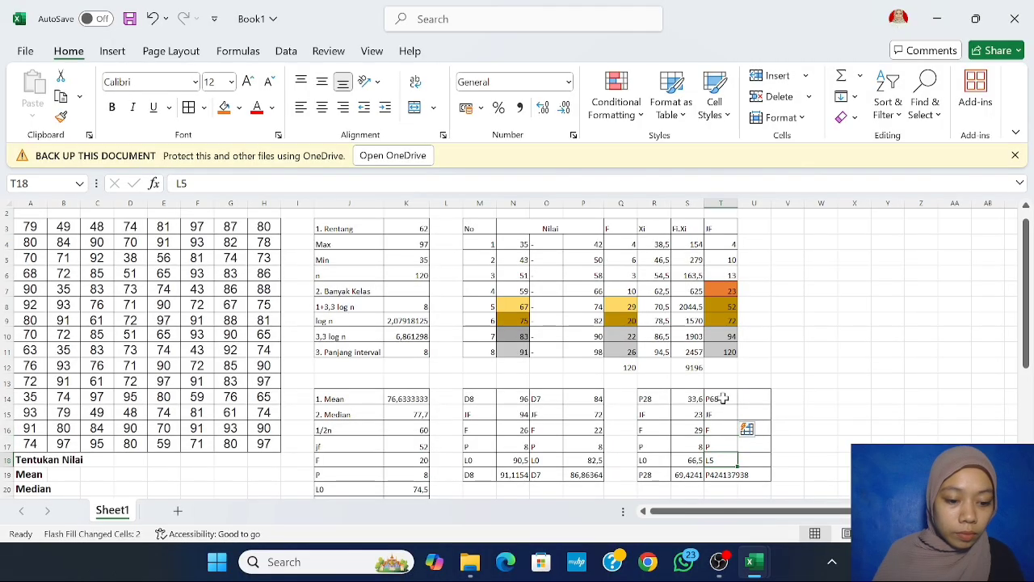
Step: Enter the label L0 in T18 and the label P68 in T19
type("L0")
key("Return")
type("P")
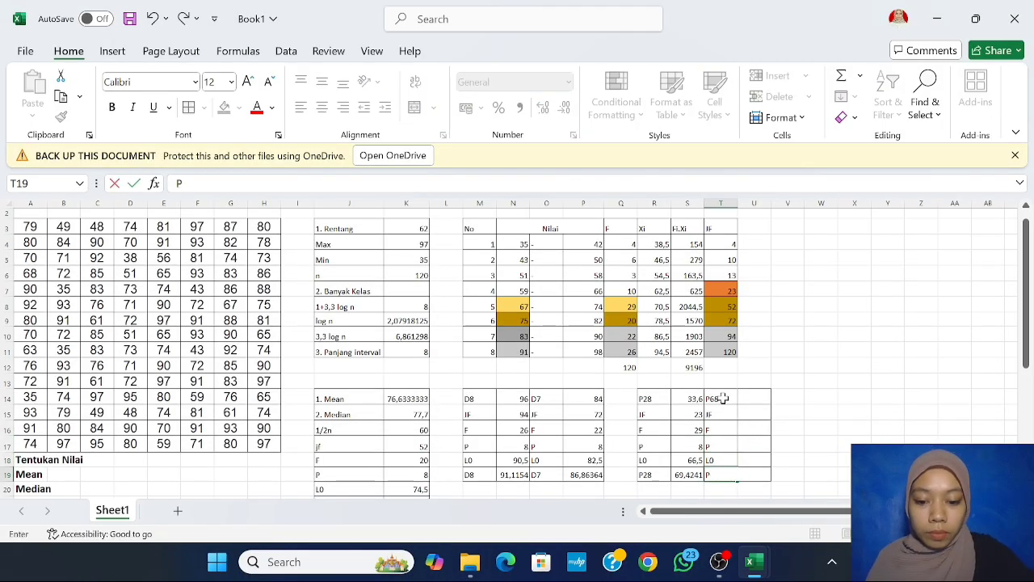
type("68")
Step: Calculate the position of P68 in U14 with the formula =68/100*K6
left_click(741, 397)
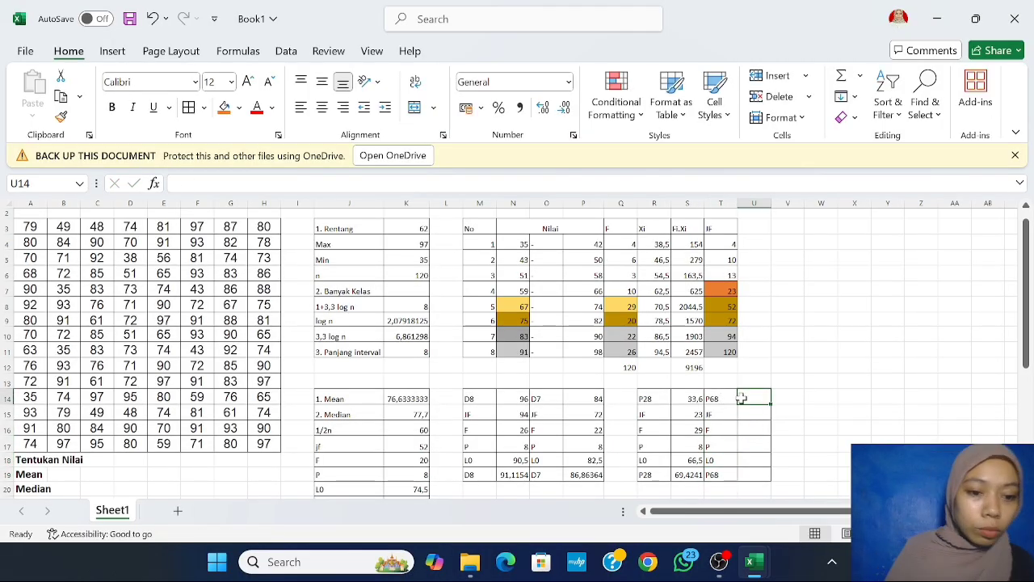
type("68")
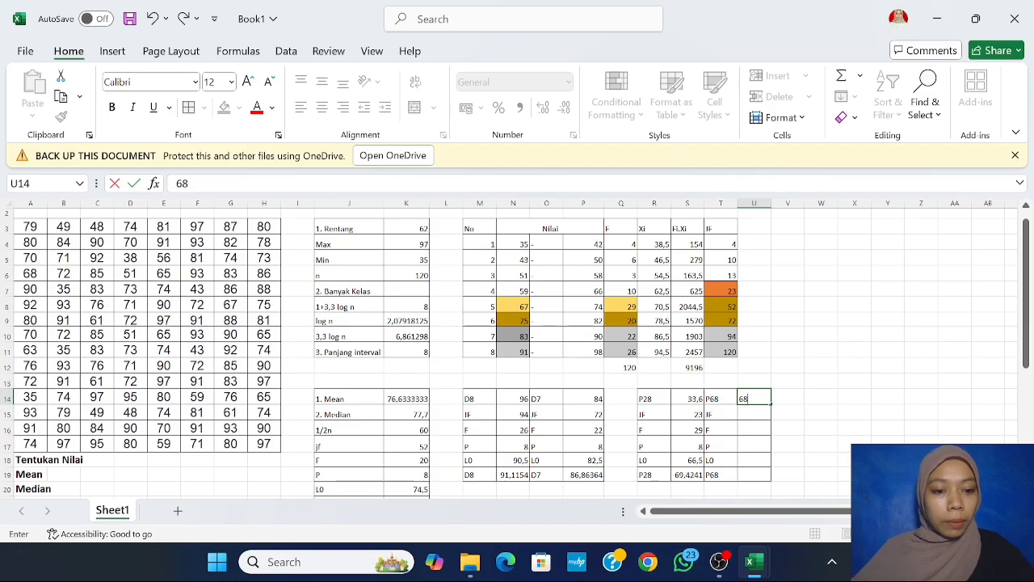
key("BackSpace")
key("BackSpace")
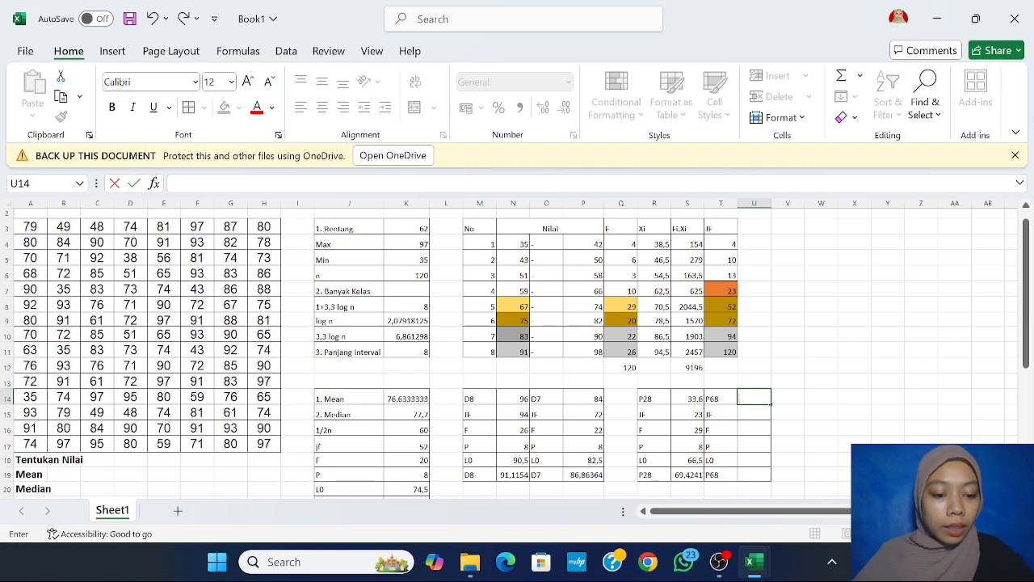
type("=68")
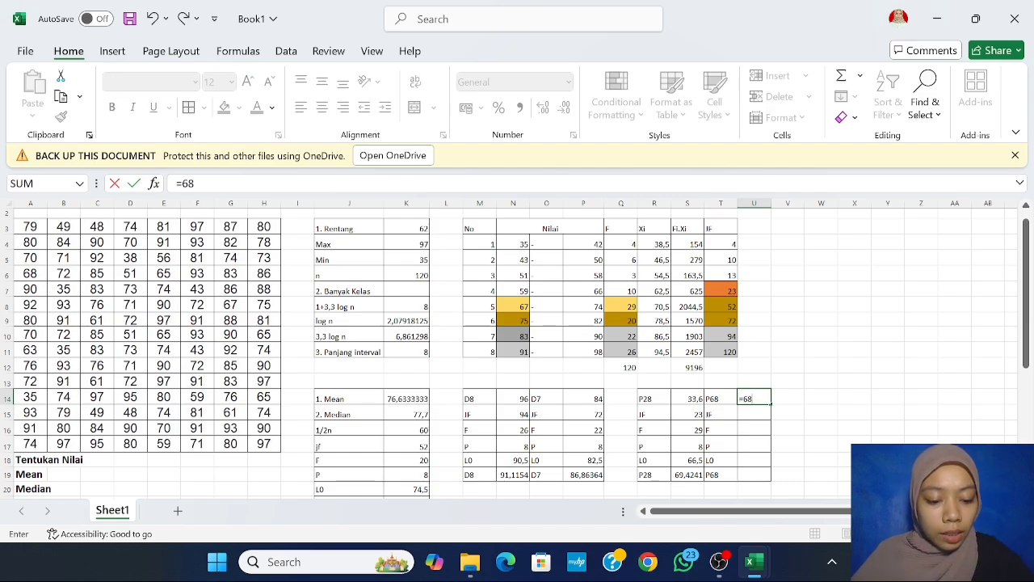
type("/100*")
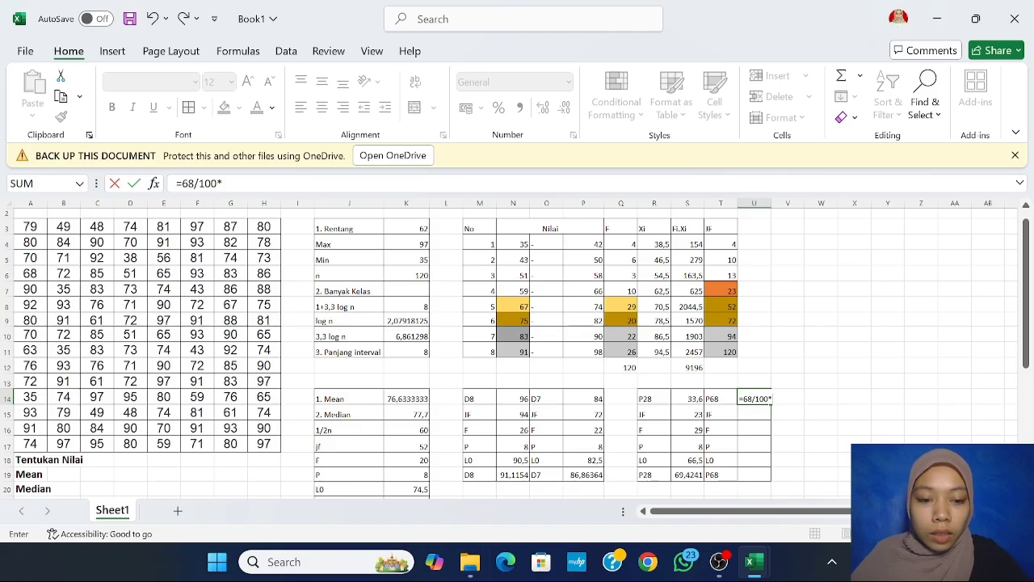
left_click(403, 276)
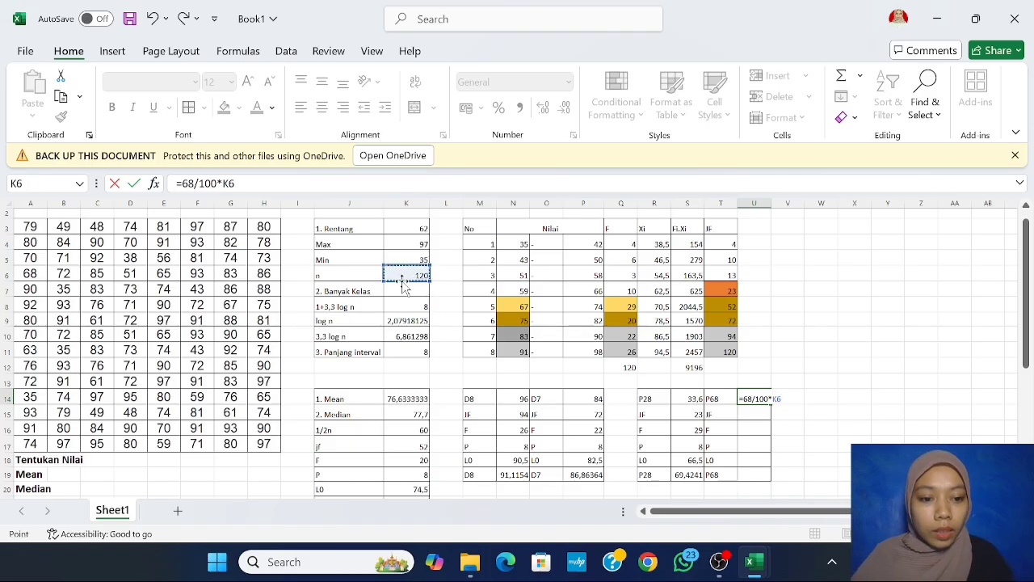
key("Return")
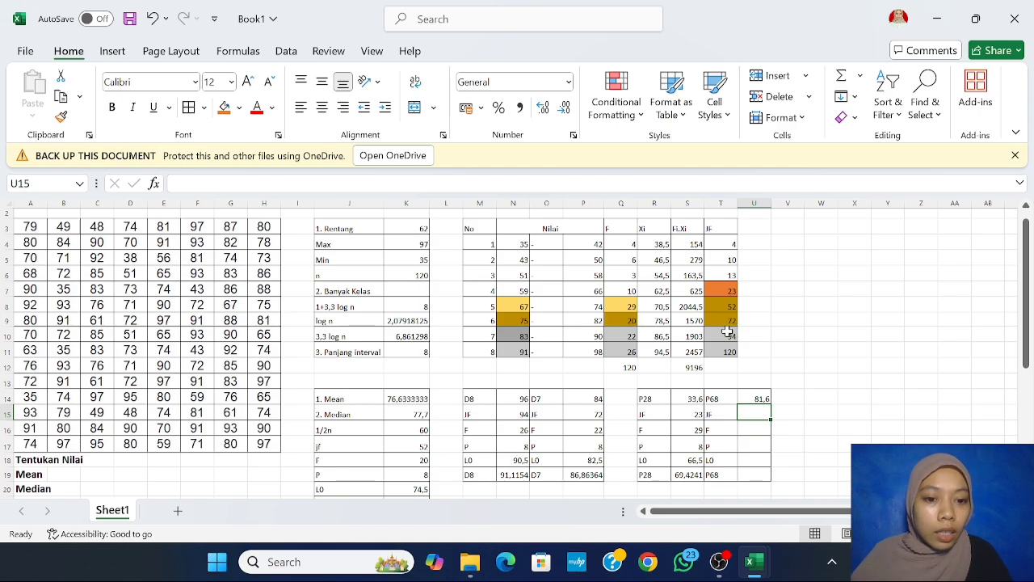
Step: Enter 72 as the JF value in U15, 22 as the F value in U16 and 8 as the P value in U17
left_click(727, 335)
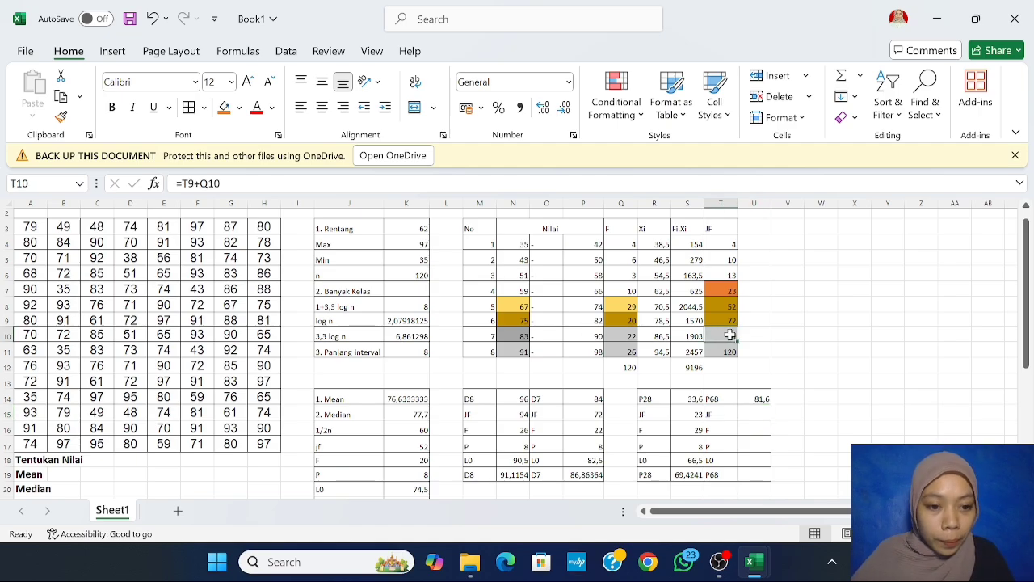
left_click(760, 410)
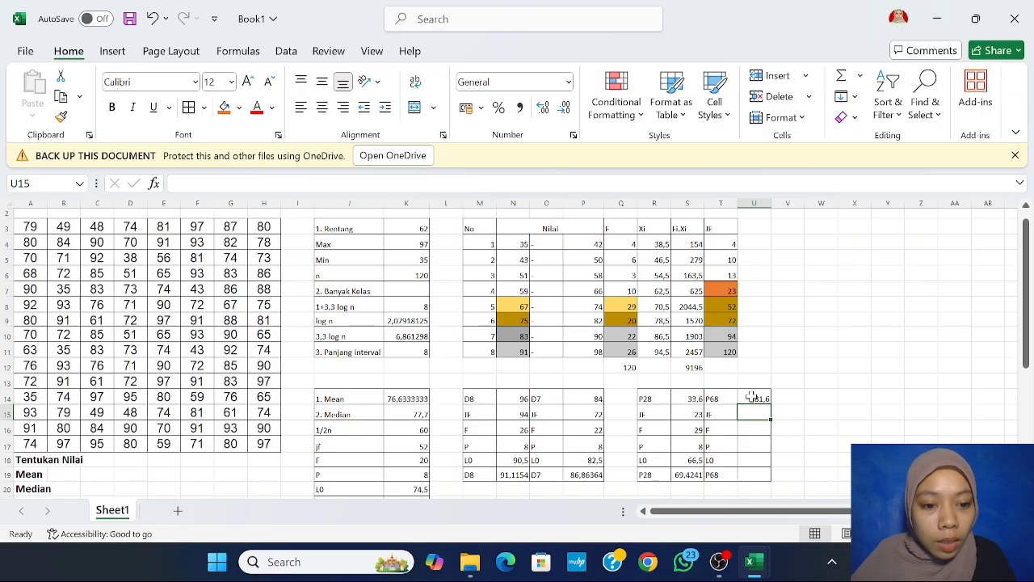
type("72")
key("Return")
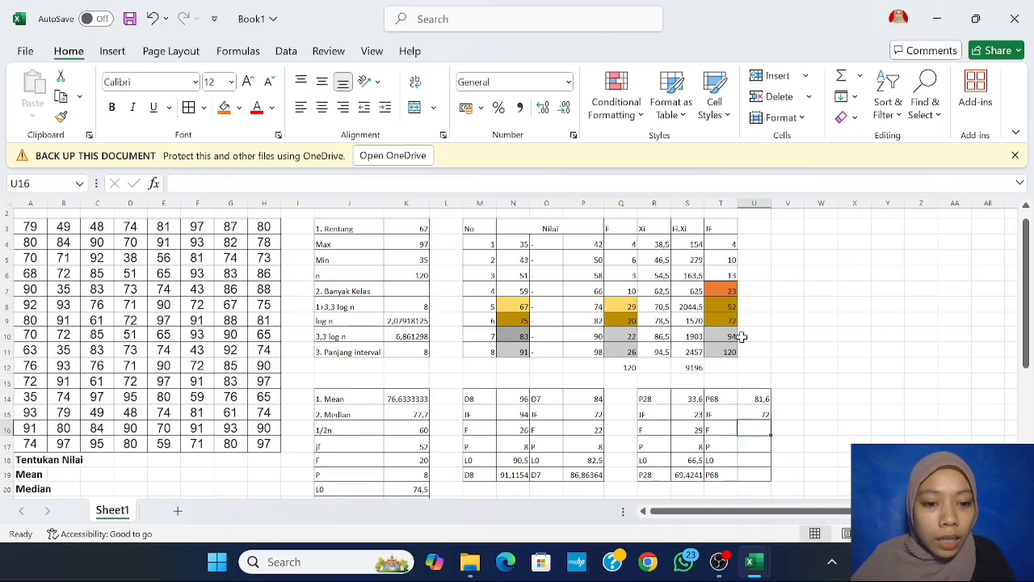
type("22")
left_click(754, 446)
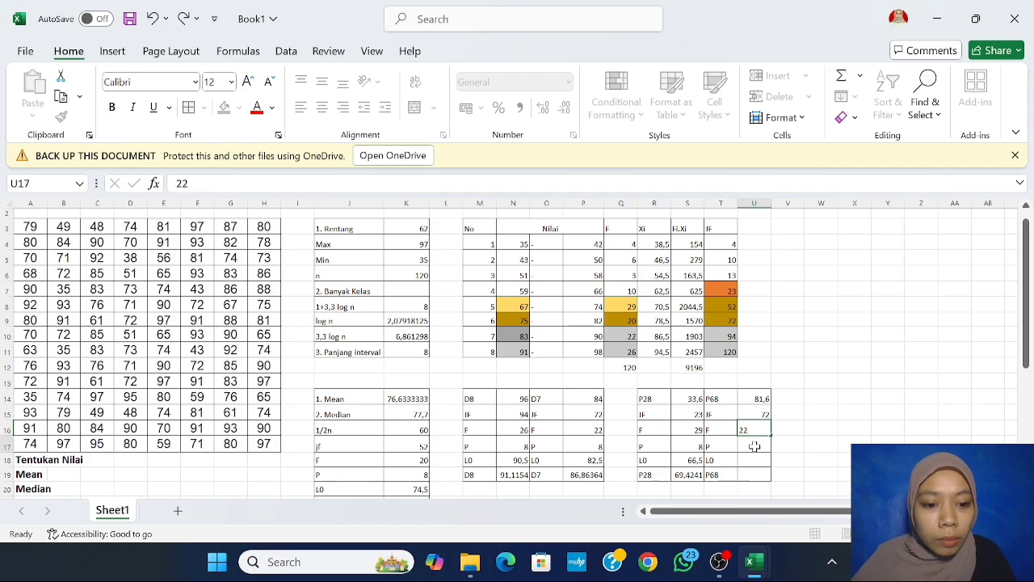
type("8")
Step: Calculate the lower class boundary L0 in U18 with the formula =N10-0,5
left_click(755, 461)
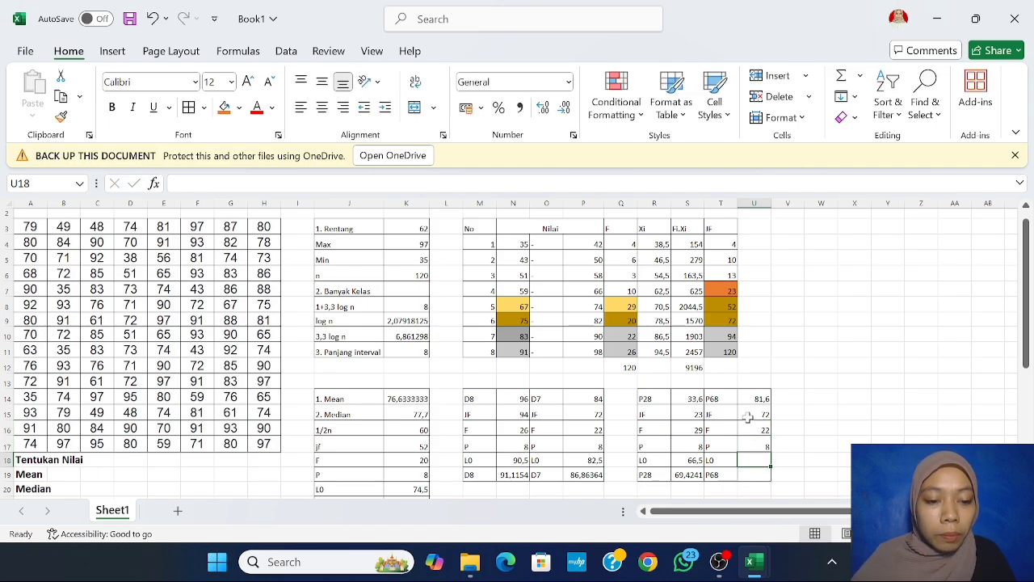
type("=")
left_click(522, 331)
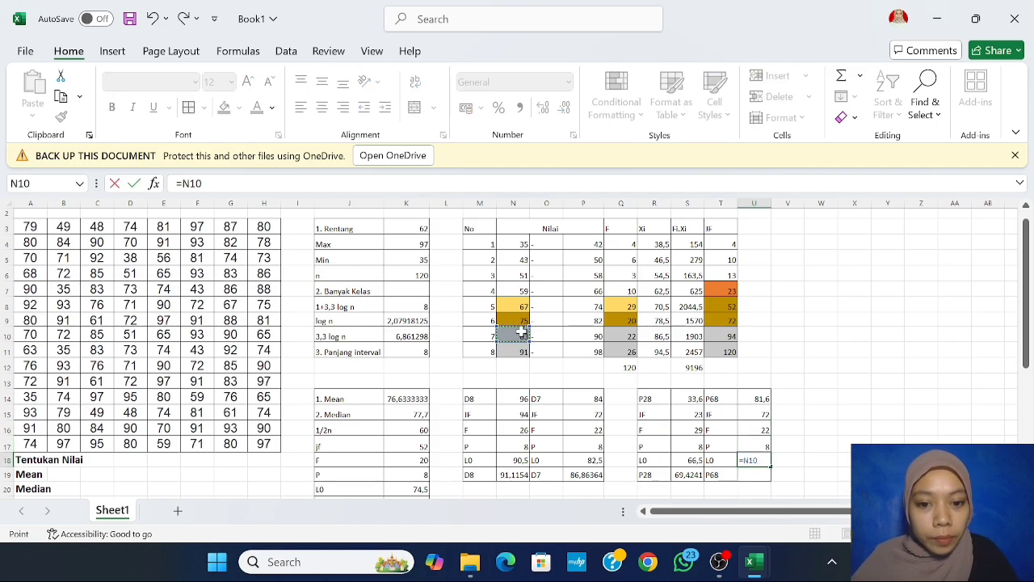
type("-0,5")
key("Return")
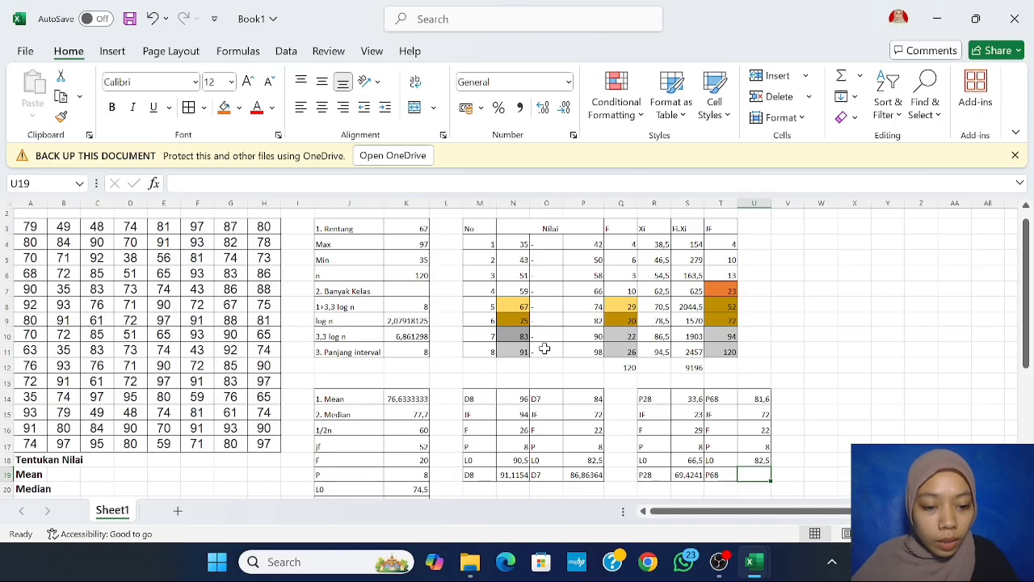
Step: Calculate P68 in U19 with the formula =U18+(((U14-U15)/U16)*U17)
type("=")
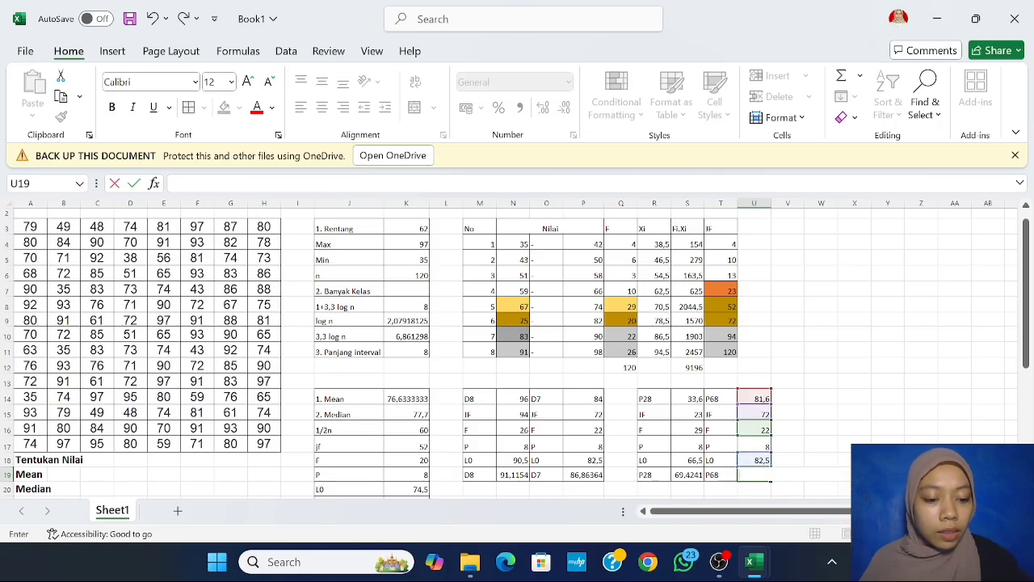
type("=")
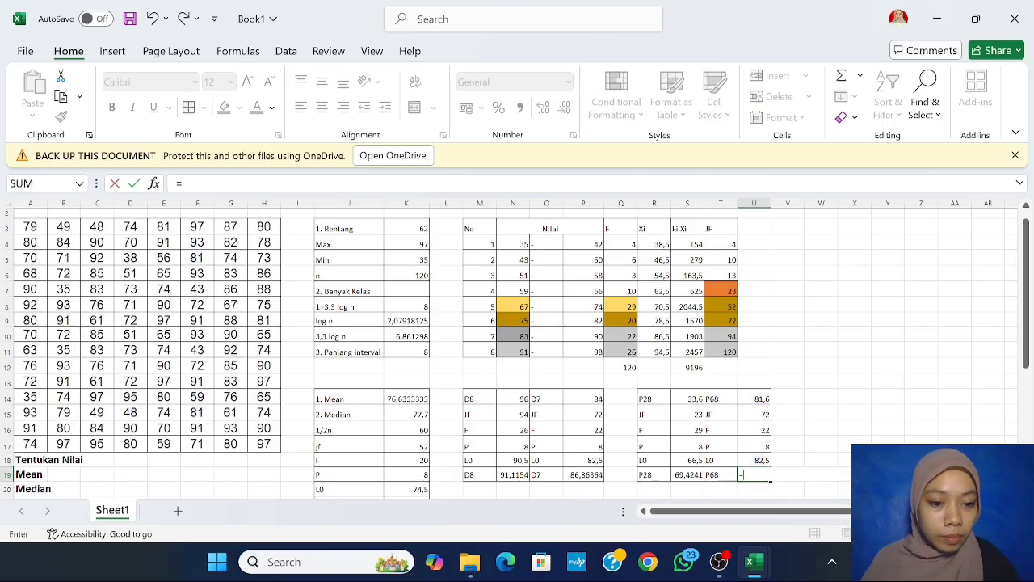
left_click(751, 461)
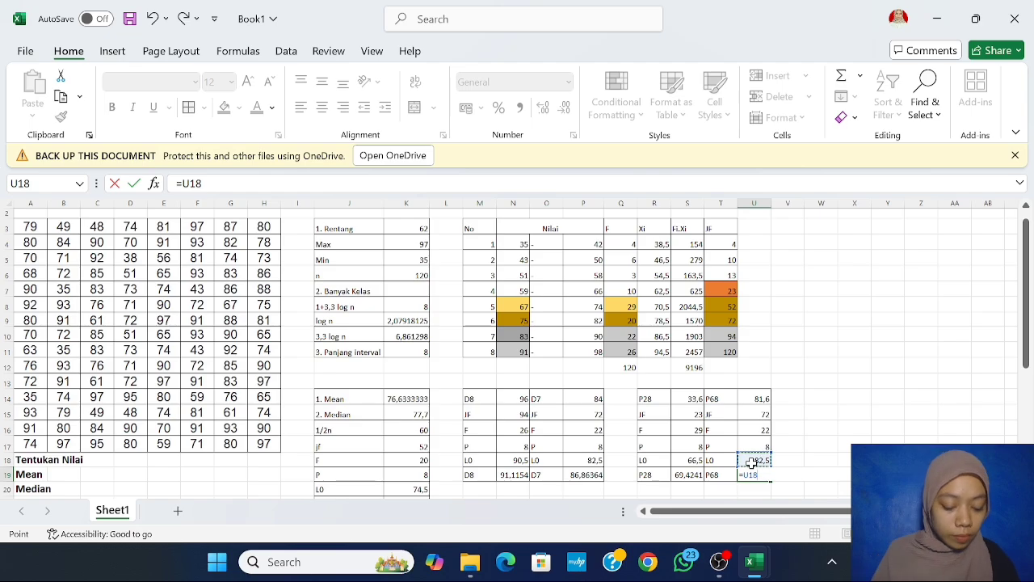
type("+")
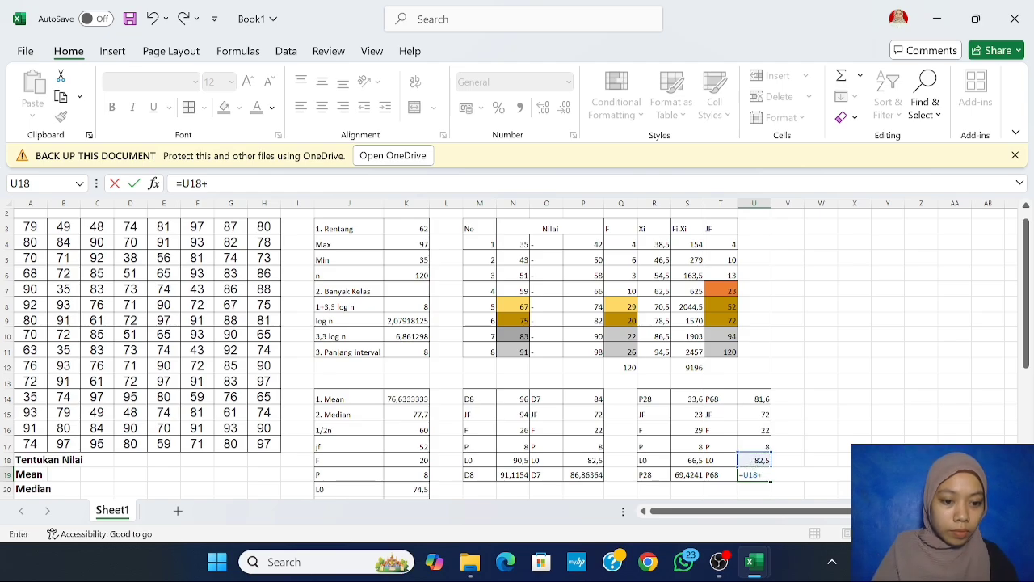
type("(((")
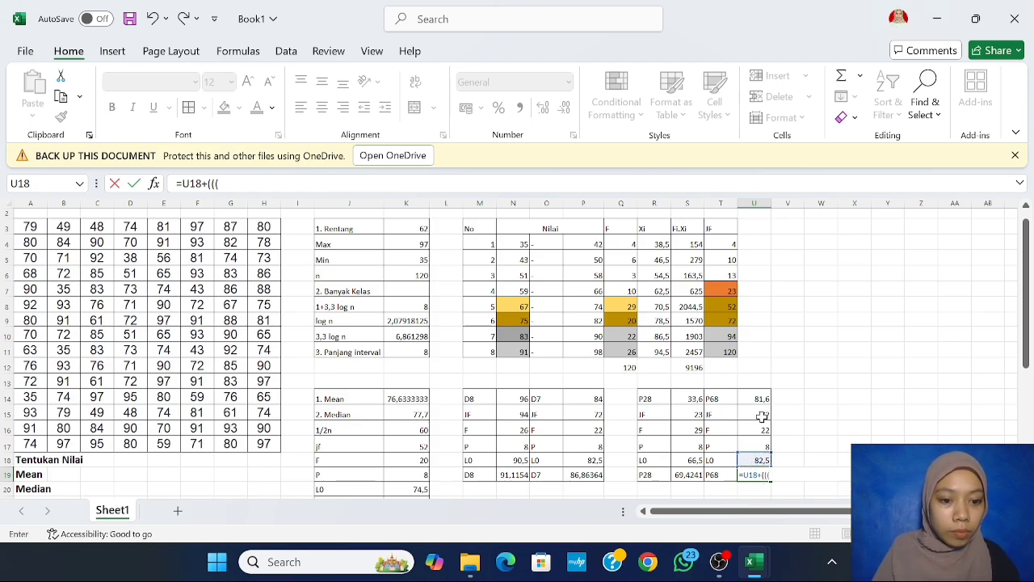
type("(")
left_click(761, 400)
type("-")
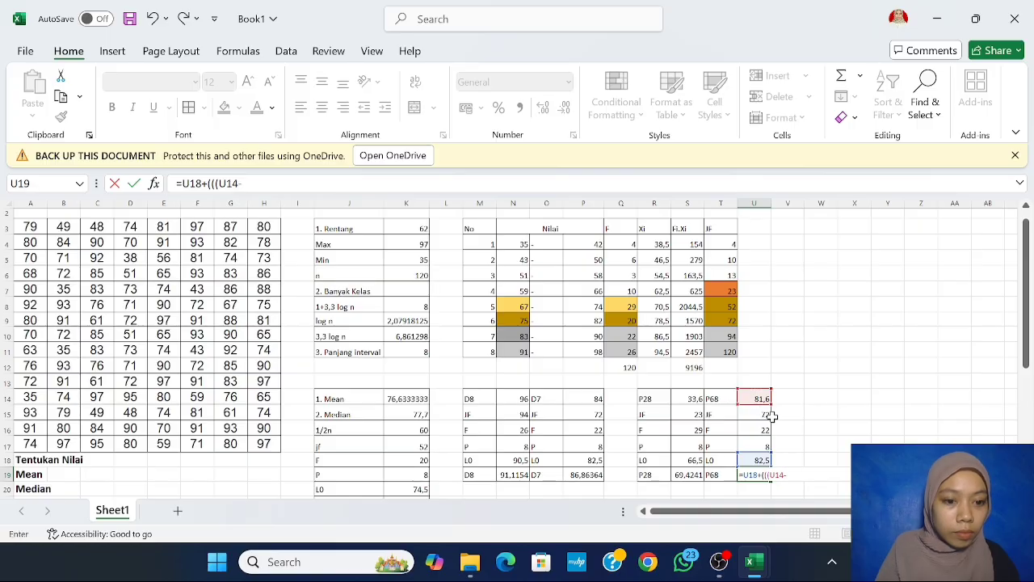
left_click(768, 415)
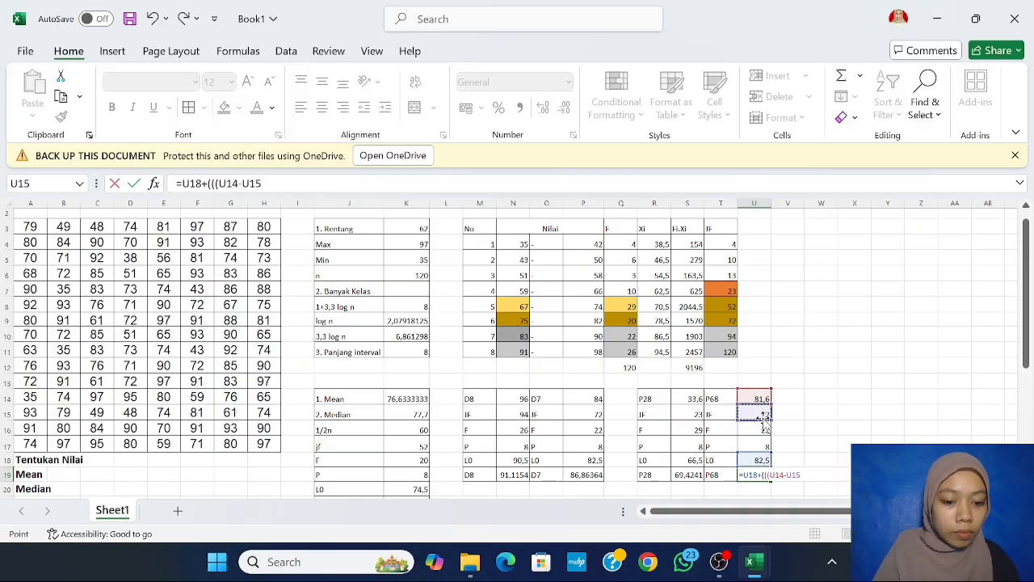
type(")/")
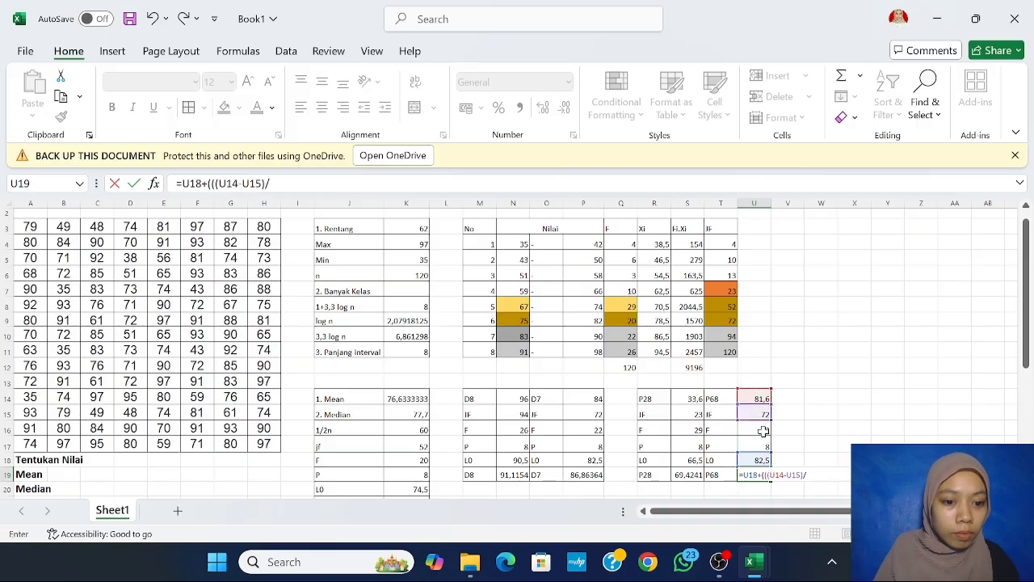
left_click(764, 430)
type(")*")
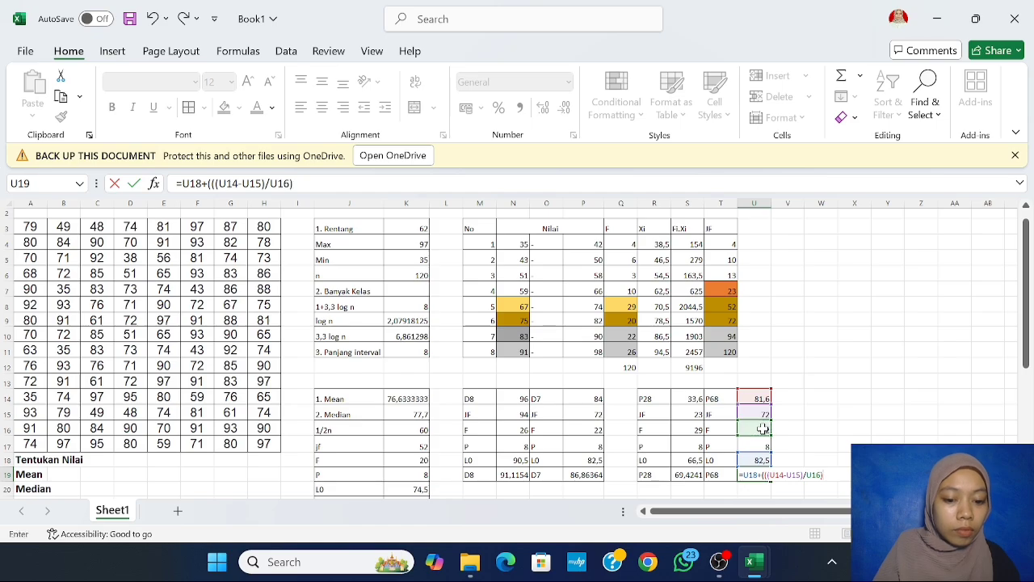
left_click(764, 446)
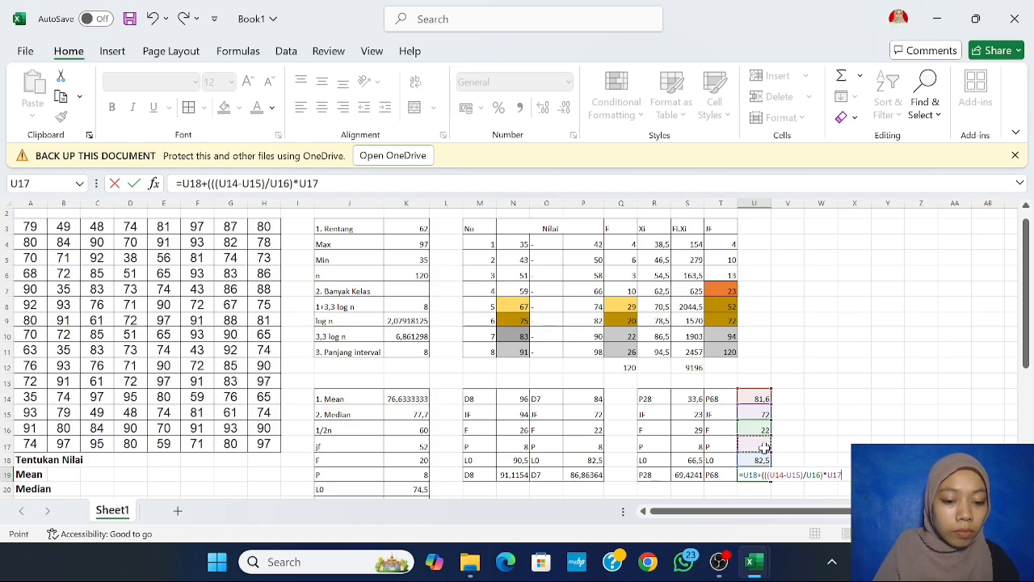
key("Return")
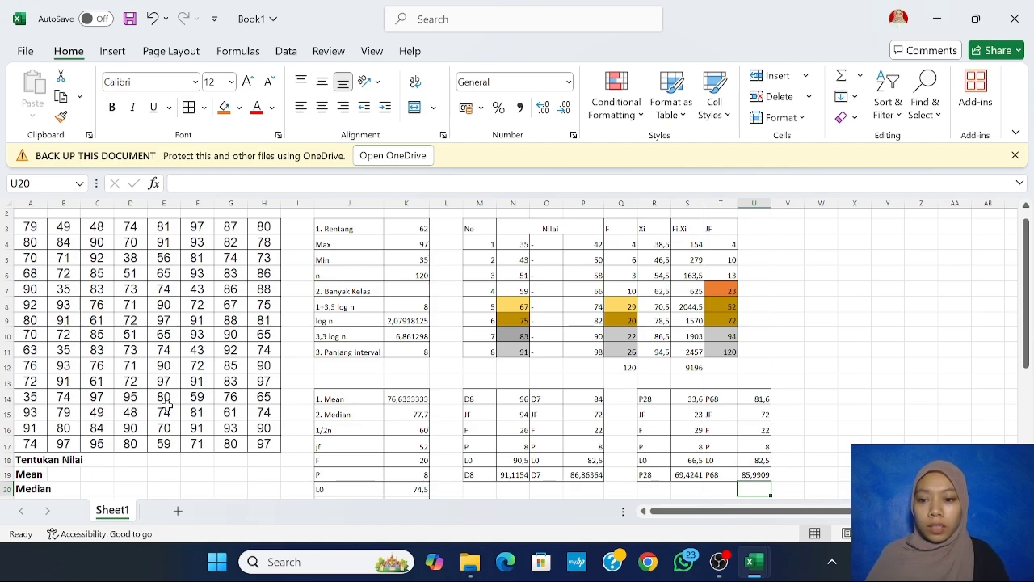
Step: Apply all borders to the empty range V3:Y8 beside the frequency table
scroll(166, 409, "down", 4)
scroll(164, 436, "up", 5)
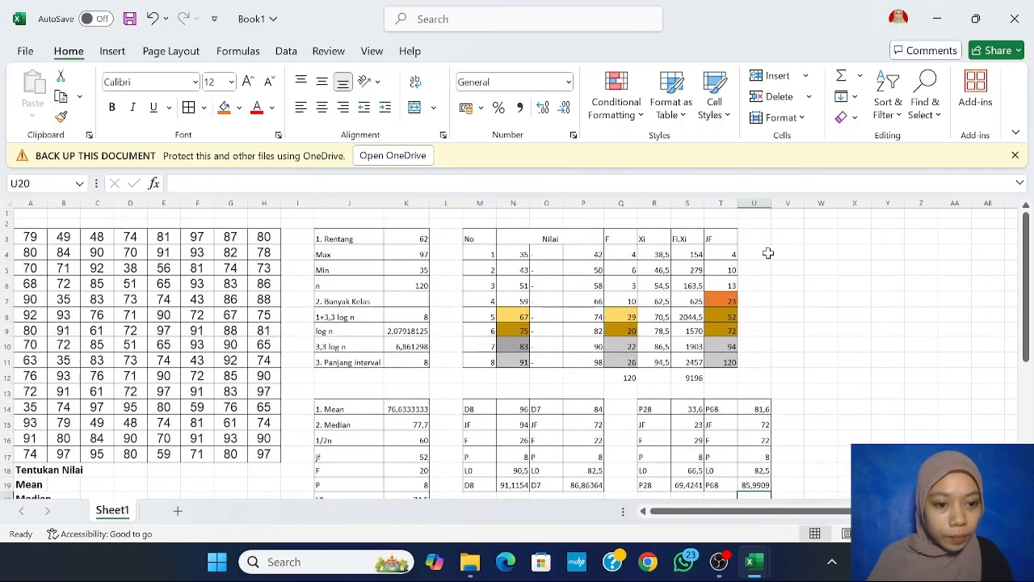
left_click_drag(788, 236, 879, 261)
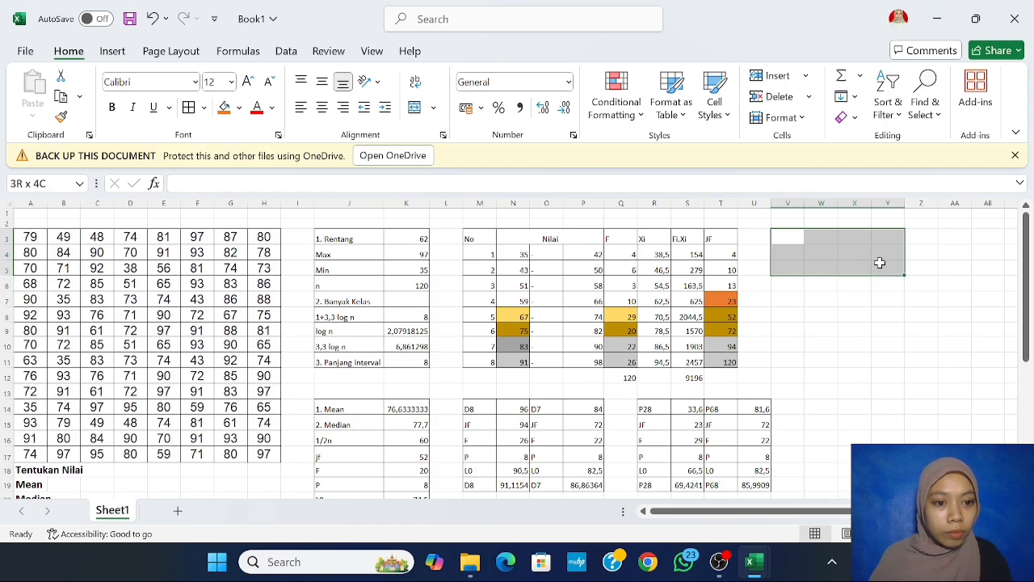
left_click_drag(880, 263, 892, 318)
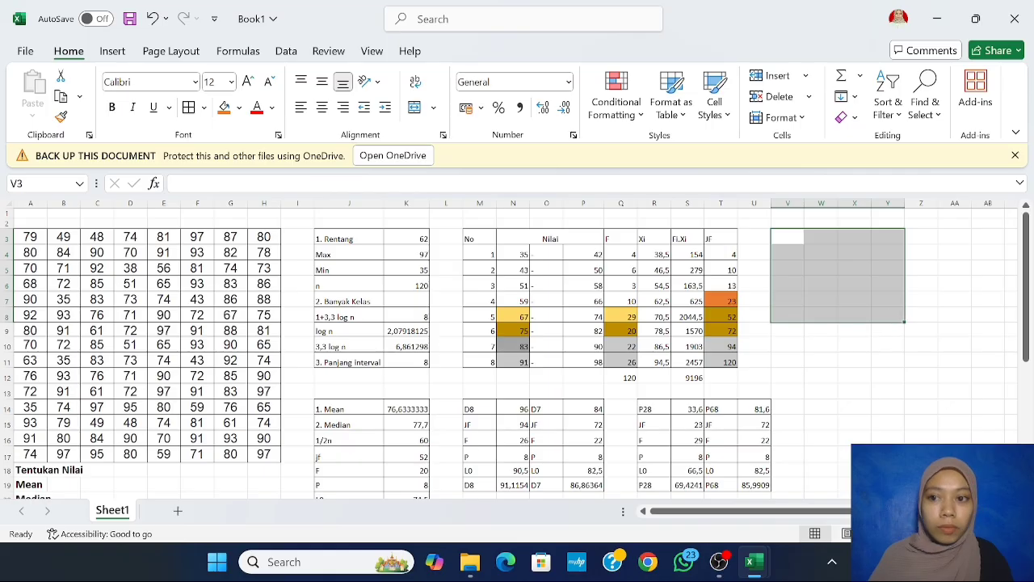
left_click(188, 107)
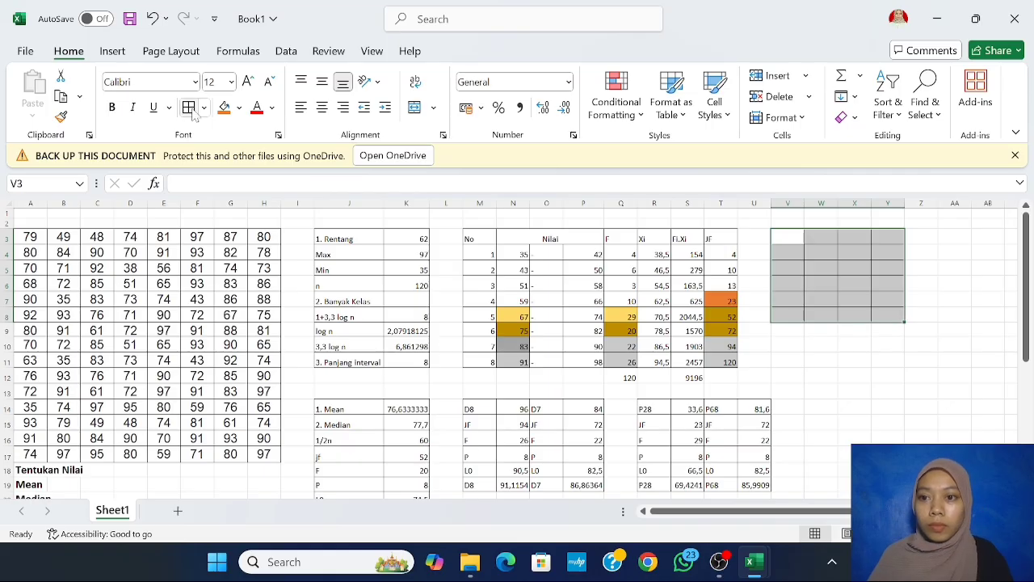
Step: Enter the heading label Q1 in V3 and the heading label Q3 in X3
left_click(788, 235)
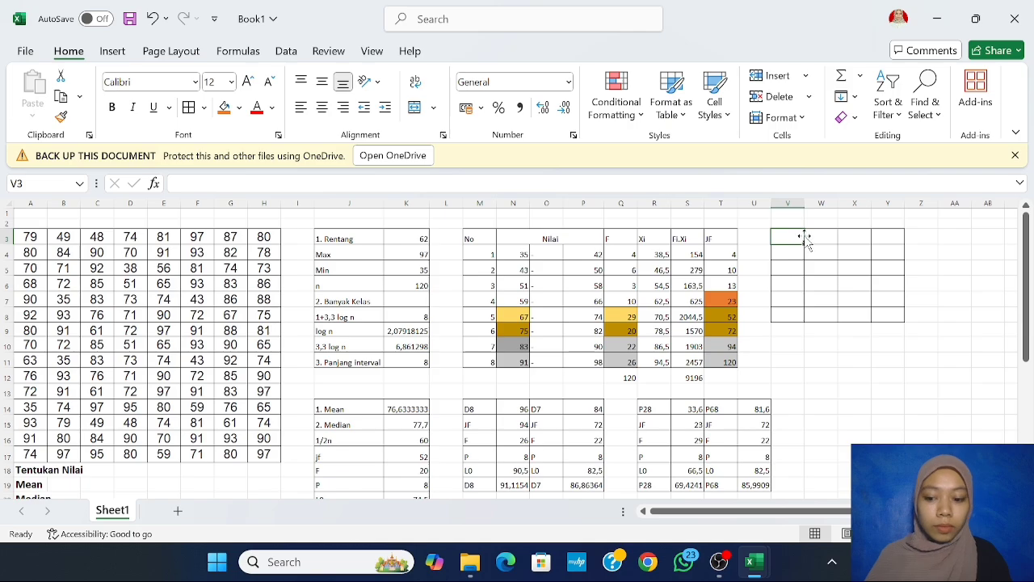
type("Q1")
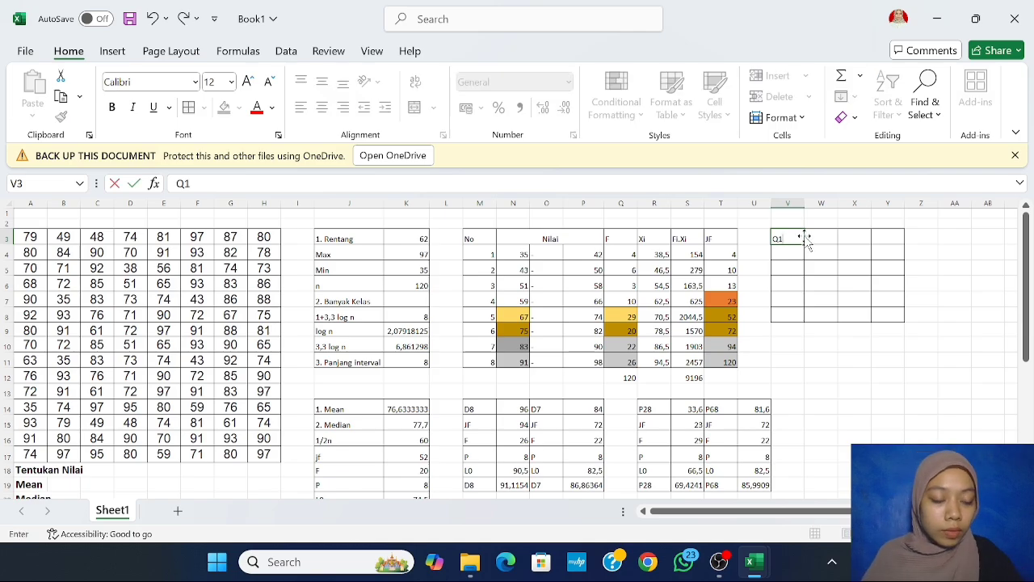
key("Tab")
key("Tab")
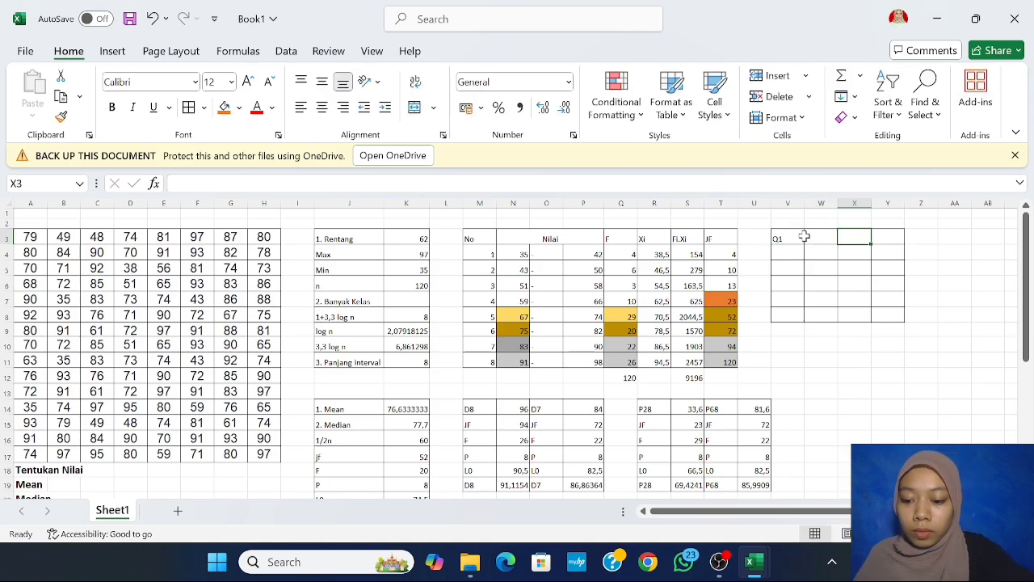
type("Q3")
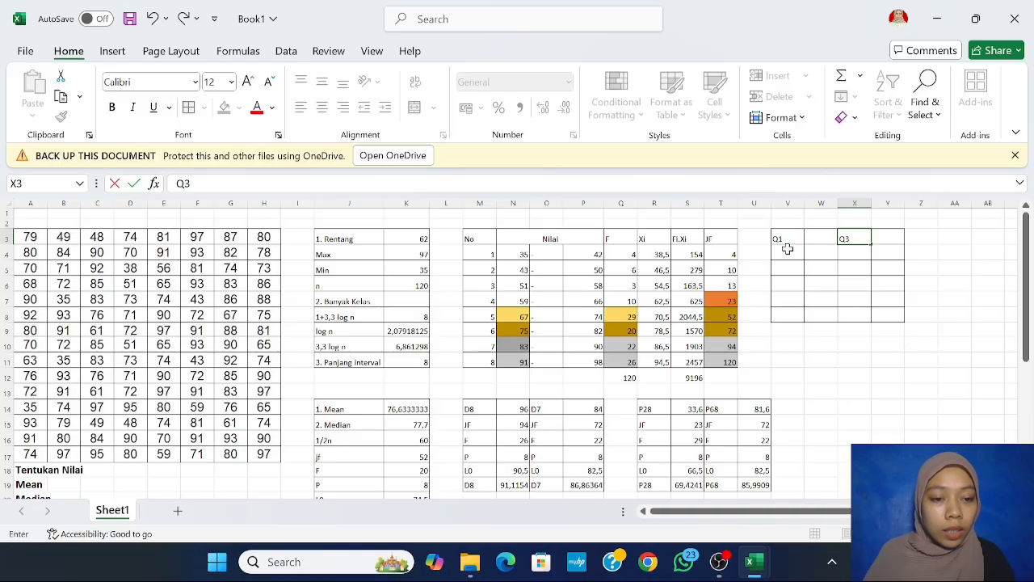
Step: Enter the labels JF, F and P in cells V4 to V6 below Q1
left_click(787, 249)
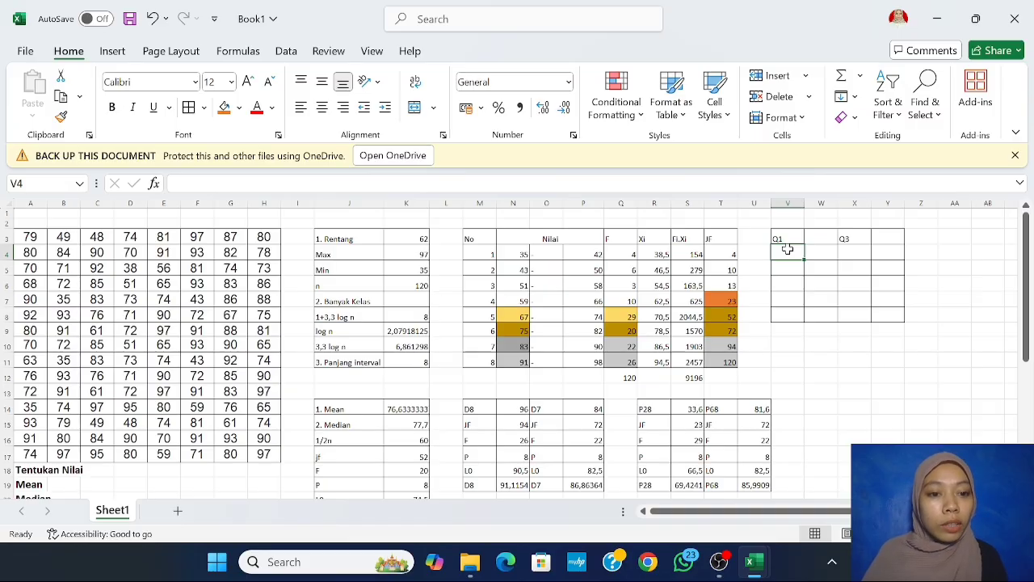
type("J")
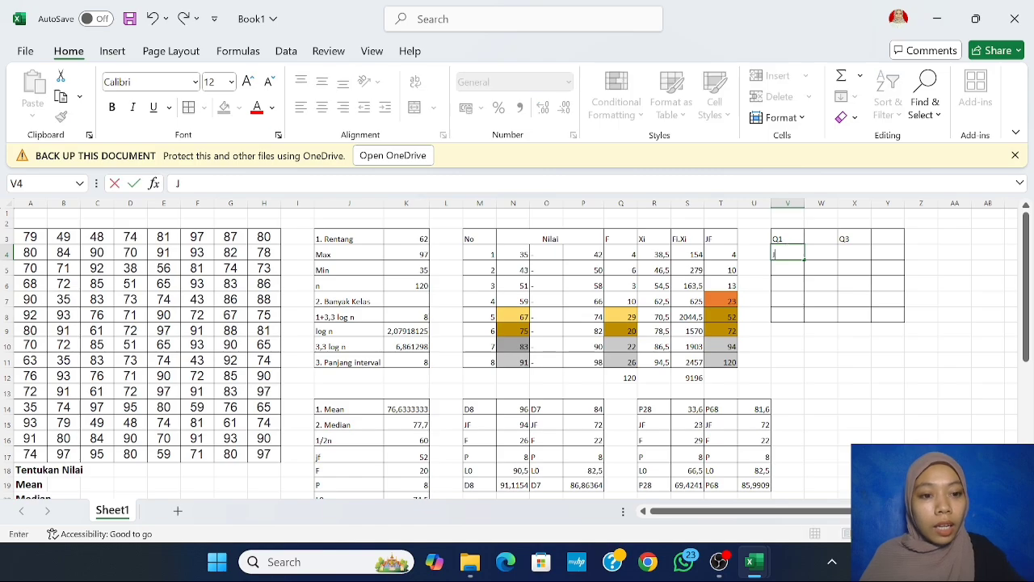
type("F")
key("Return")
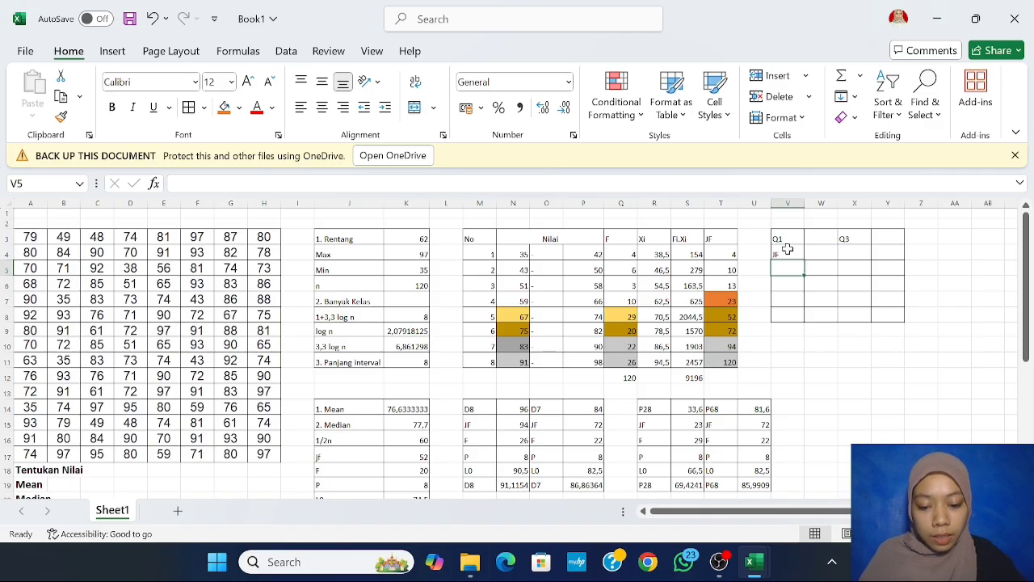
type("F")
key("Return")
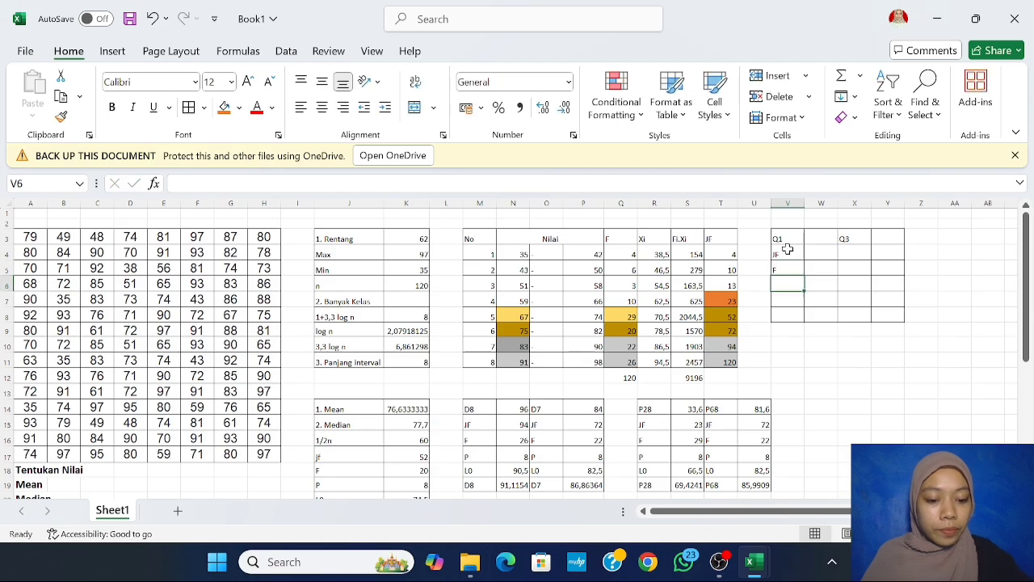
type("P")
key("Return")
type("L0")
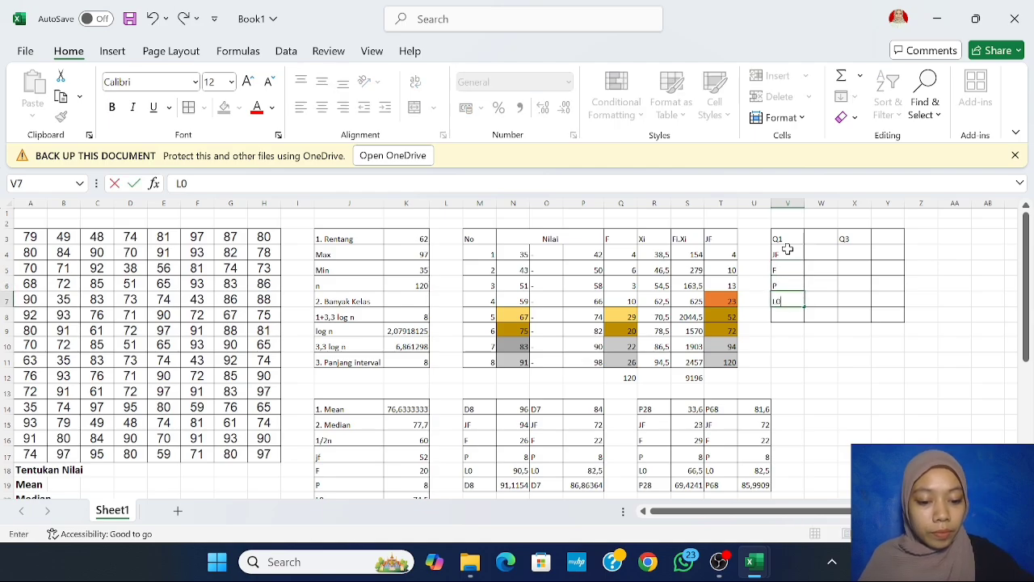
key("BackSpace")
key("BackSpace")
type("Q1")
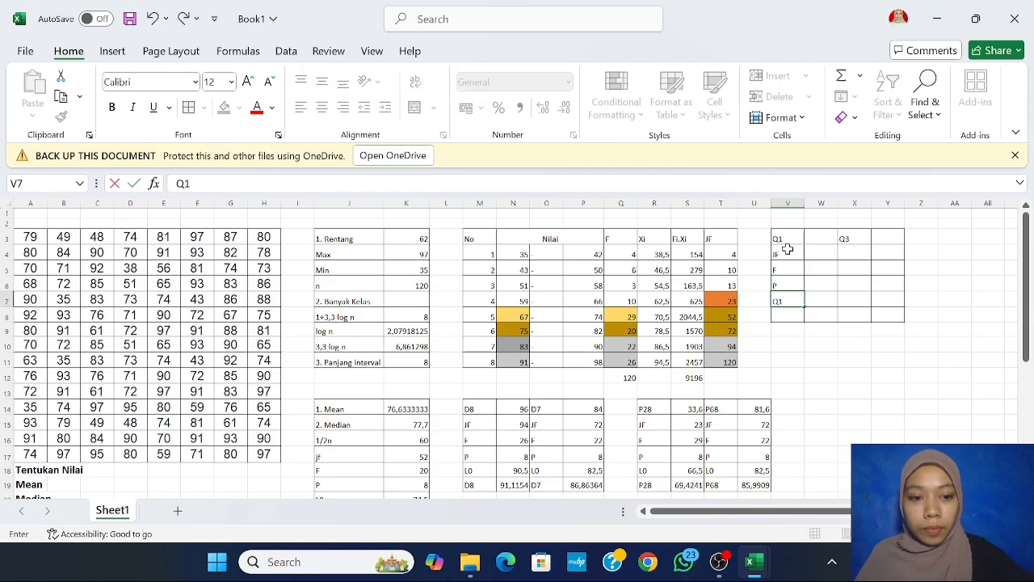
key("BackSpace")
key("BackSpace")
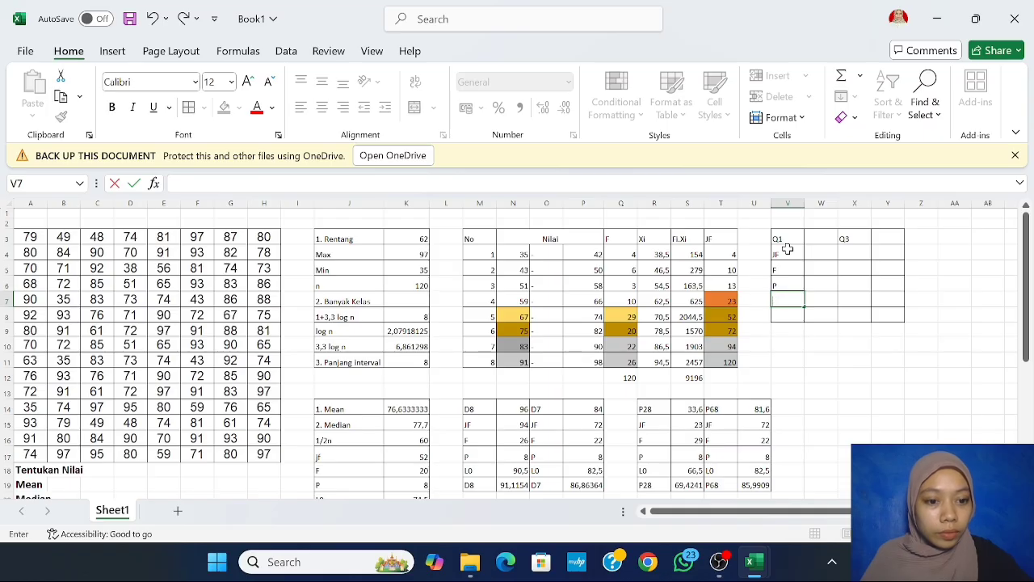
Step: Enter the label L0 in V7 and the label Q1 in V8
type("L0")
key("Return")
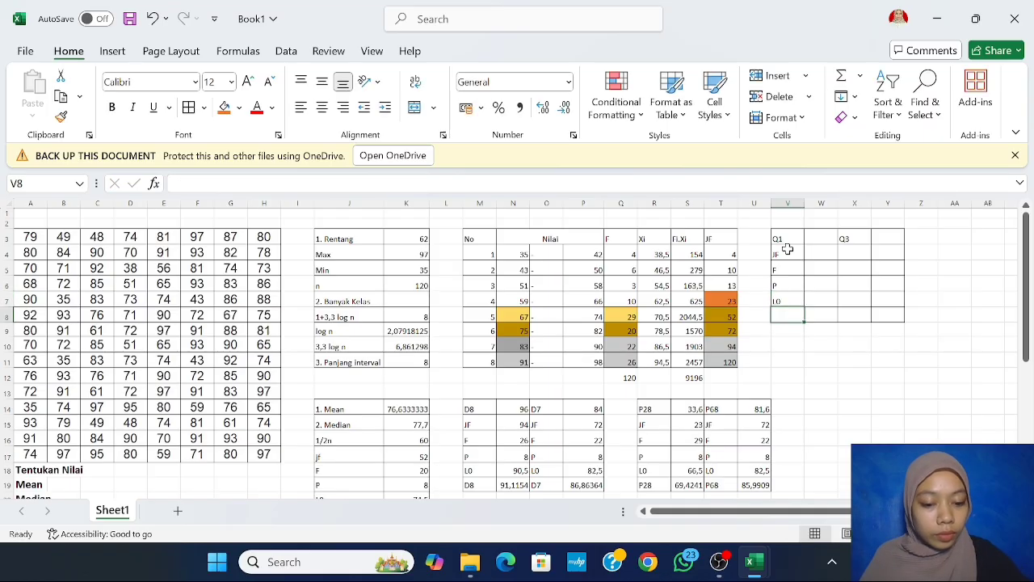
type("Q1")
Step: Calculate the position of Q1 in W3 with the formula =1/4*K6
left_click(814, 239)
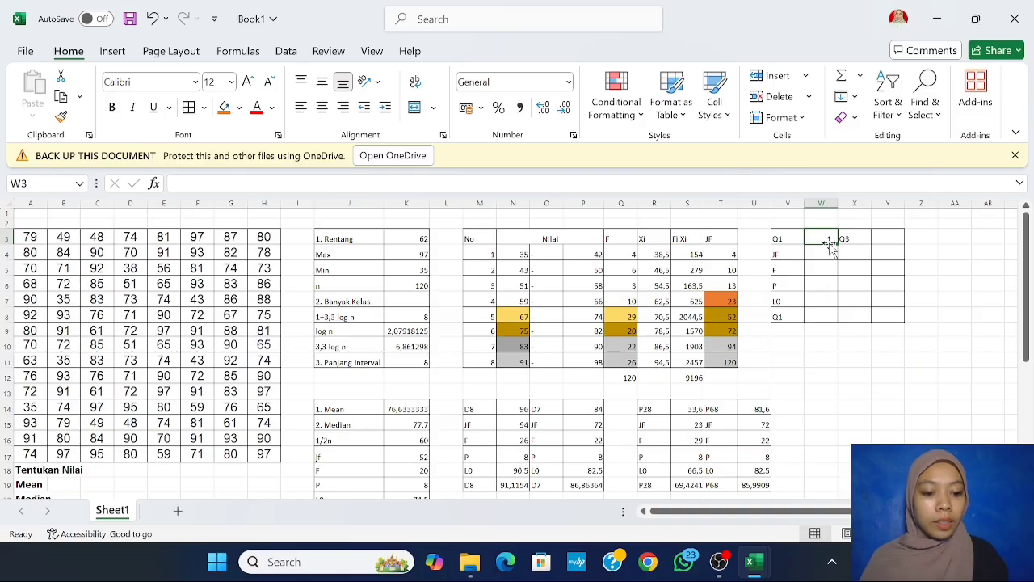
type("=")
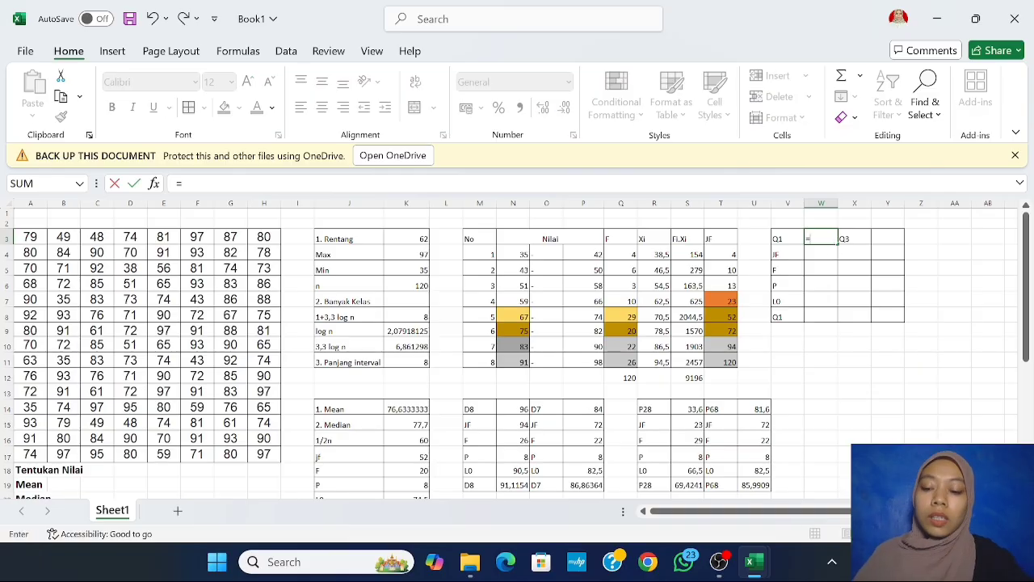
type("1/4")
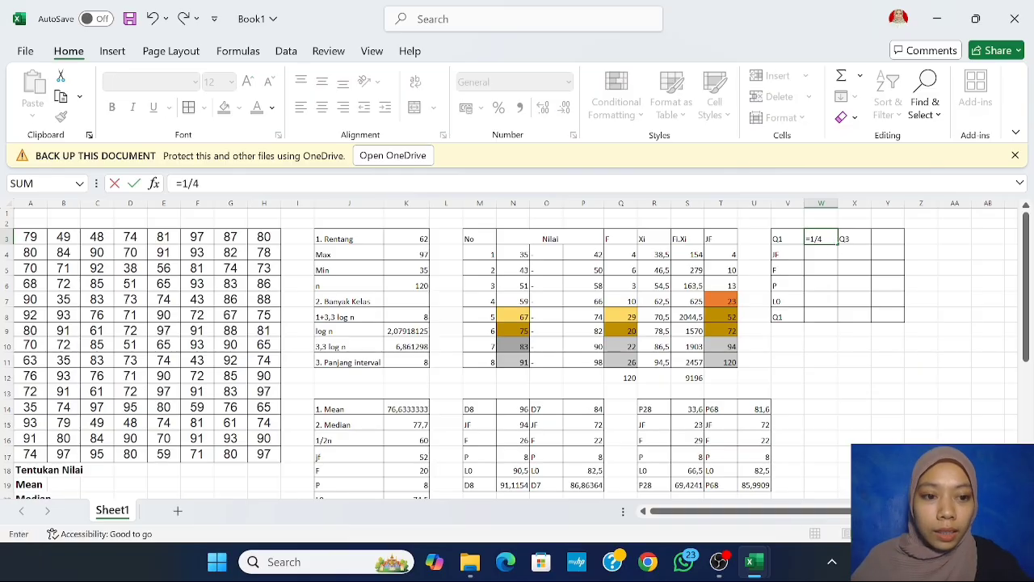
type("*")
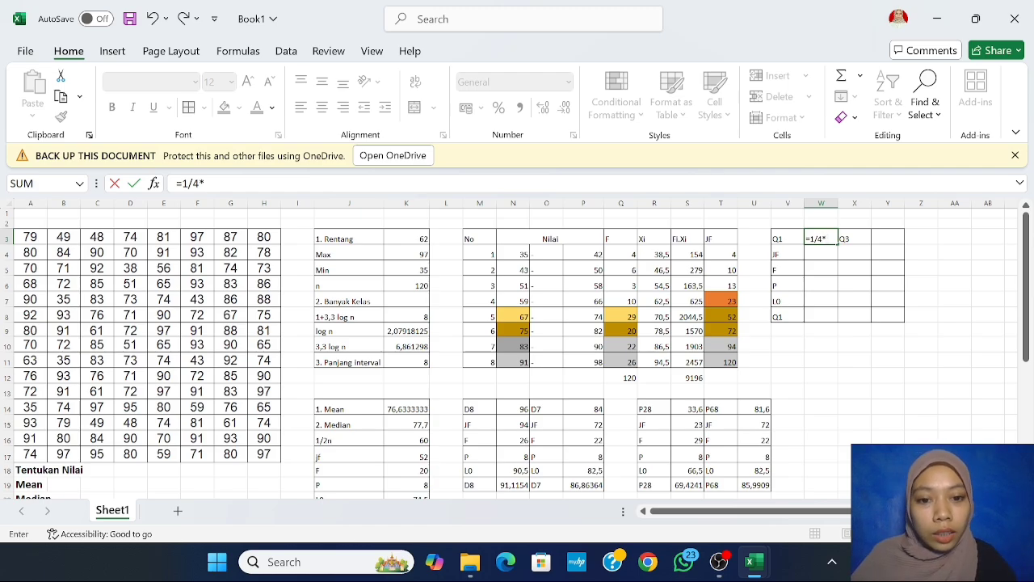
left_click(408, 284)
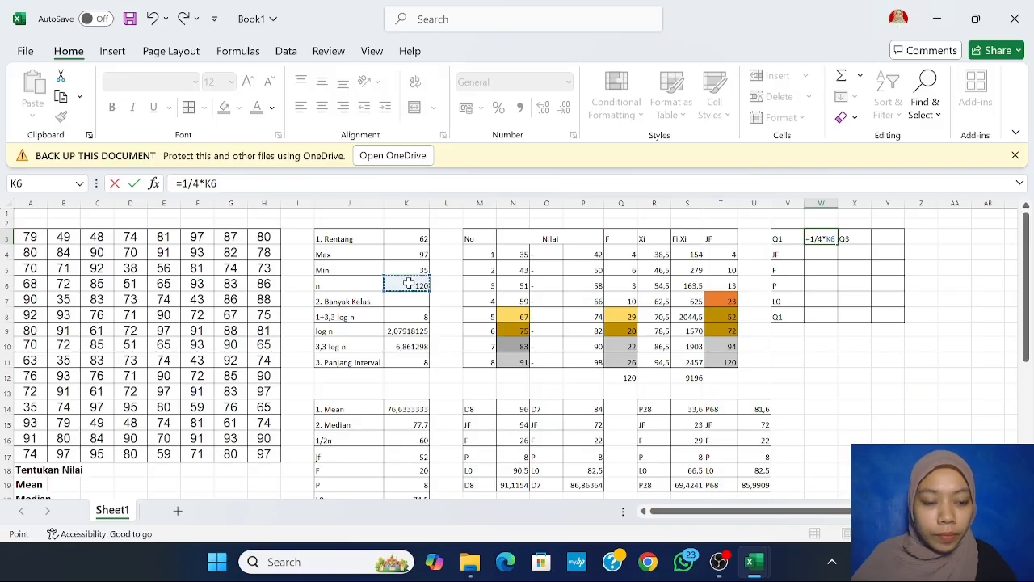
key("Return")
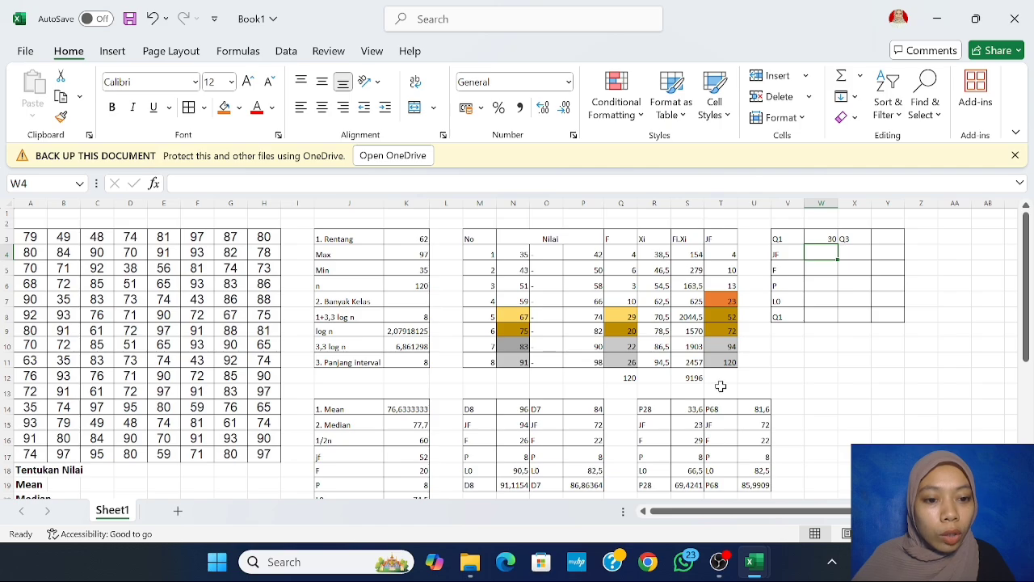
Step: Enter the Q1 values 23 for JF, 29 for F and 8 for P in cells W4 to W6
left_click(719, 318)
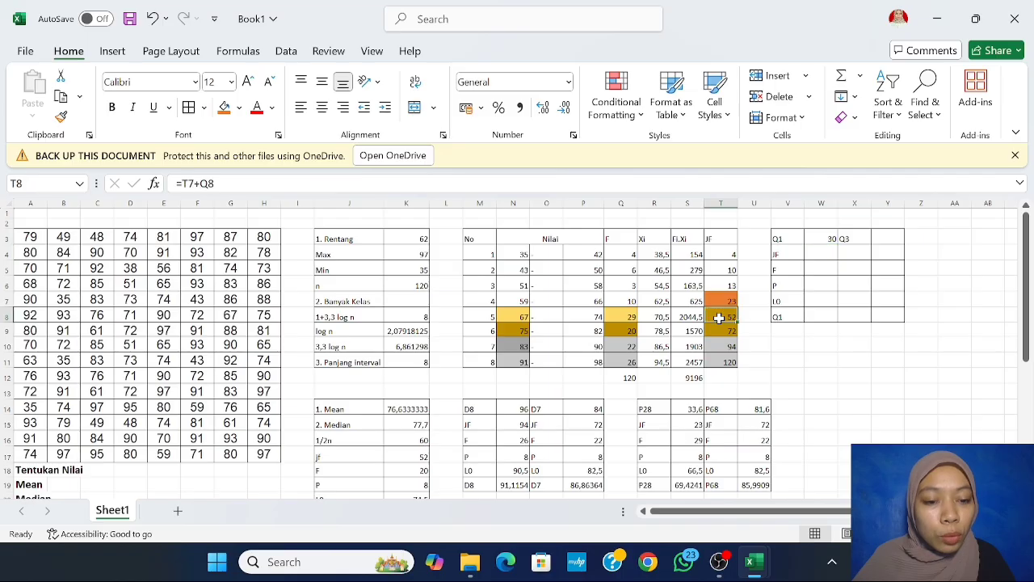
left_click(817, 252)
type("23")
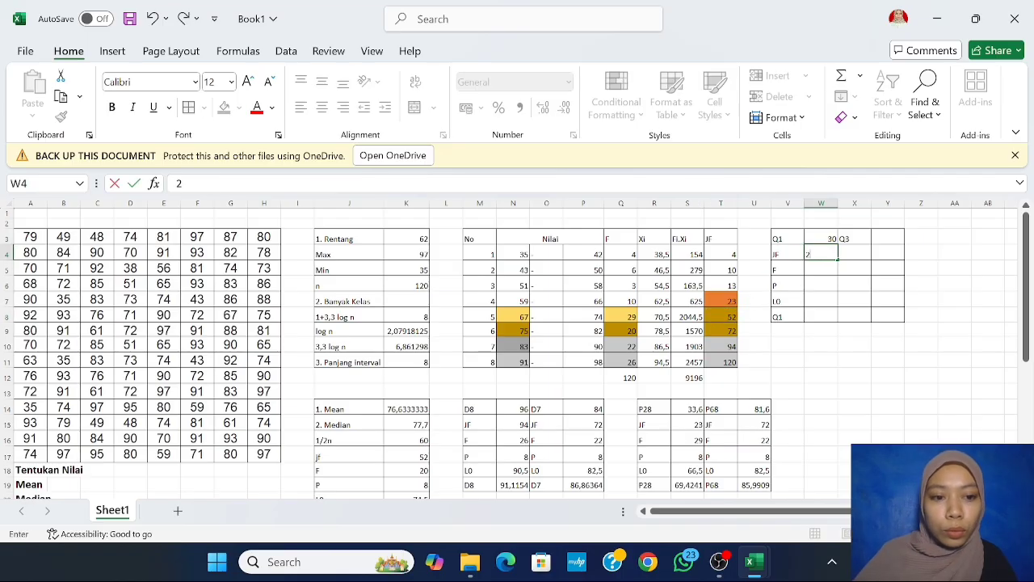
left_click(824, 271)
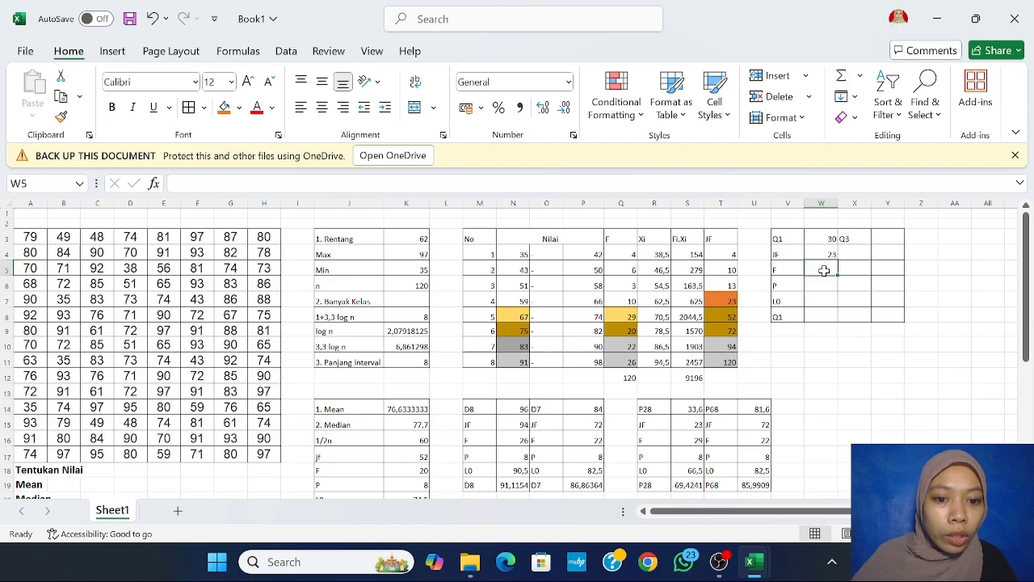
type("29")
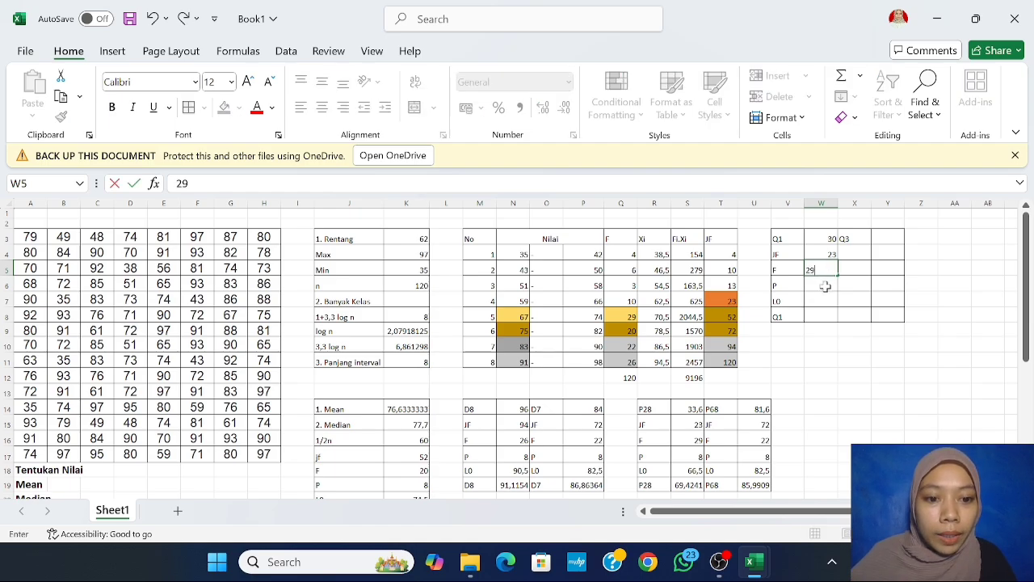
left_click(825, 286)
type("8")
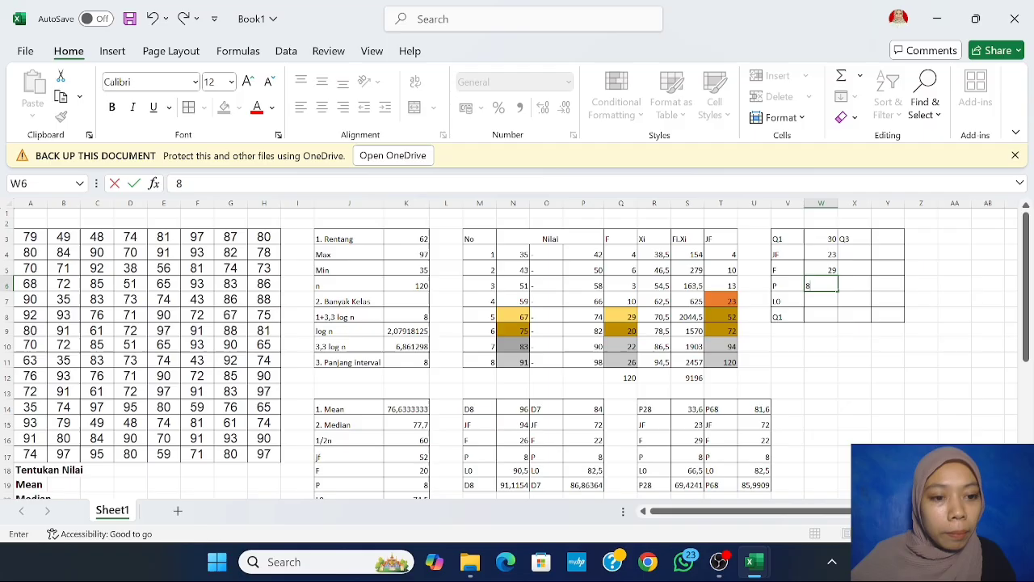
Step: Calculate the lower boundary L0 for Q1 in W7 with the formula =N8-0,5
left_click(825, 300)
type("=")
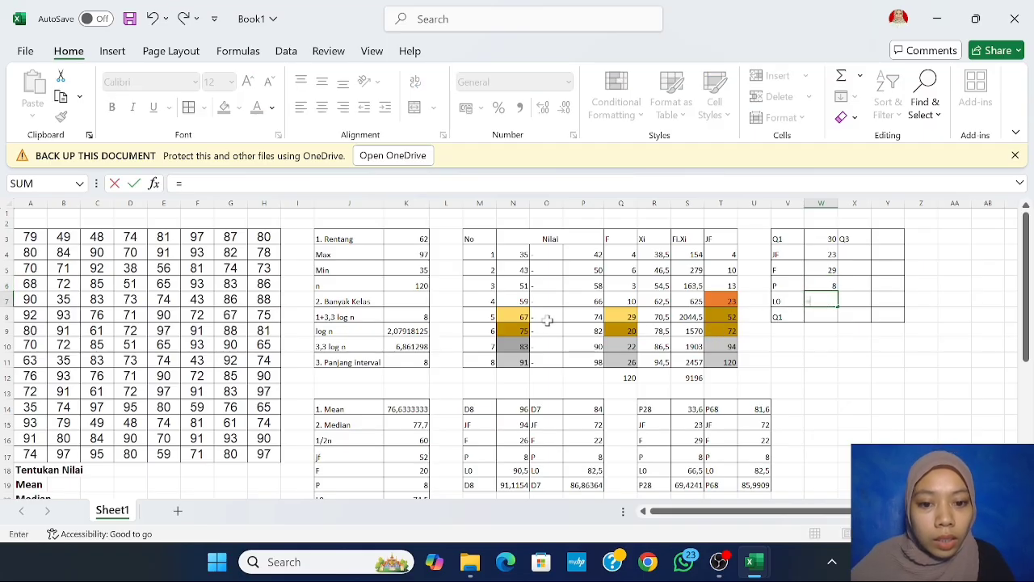
left_click(523, 318)
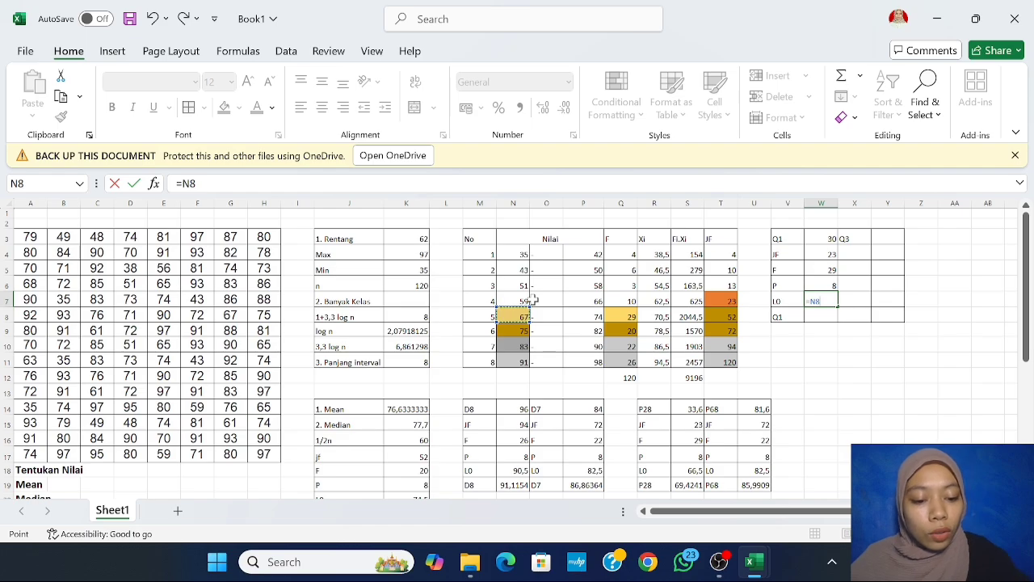
type("-0,6")
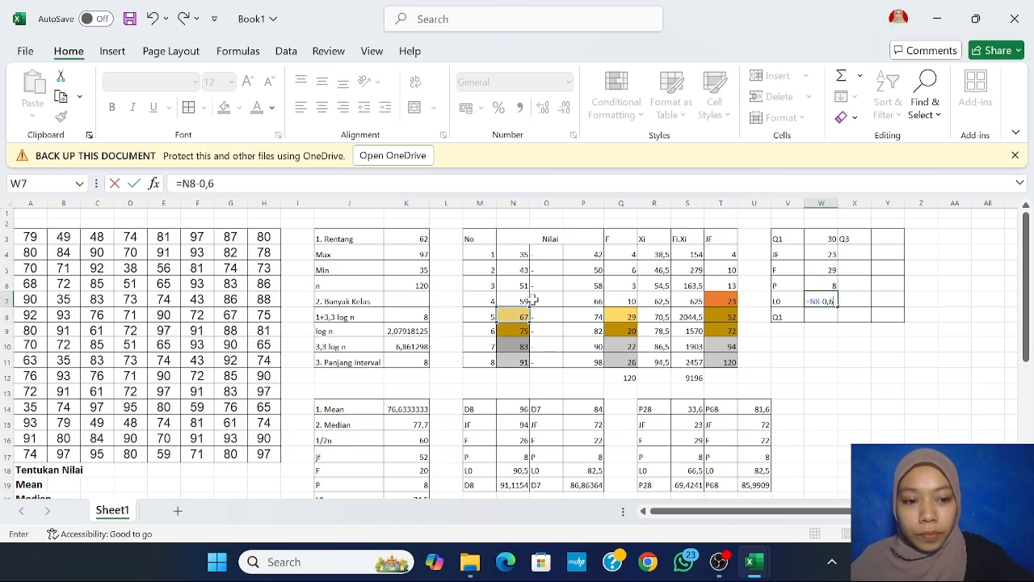
key("BackSpace")
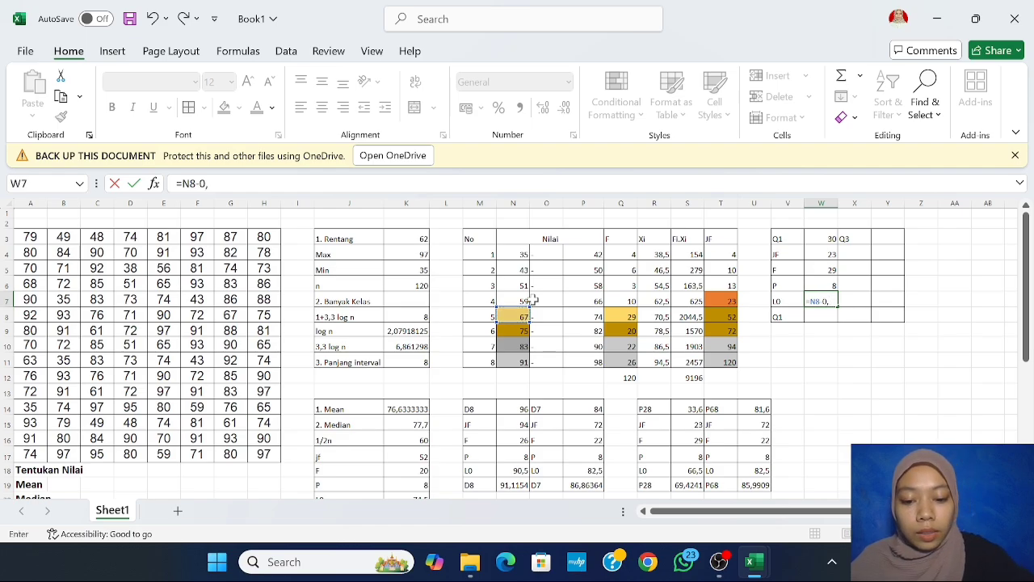
type("5")
key("Return")
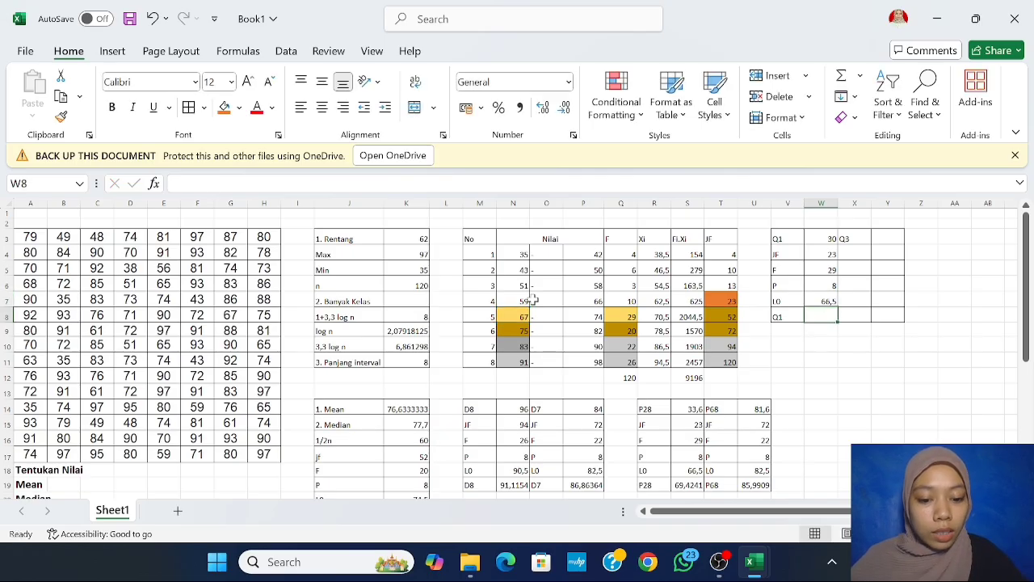
Step: Calculate the quartile Q1 in W8 with the formula =W7+(((W3-W4)/W5)*W6)
type("=")
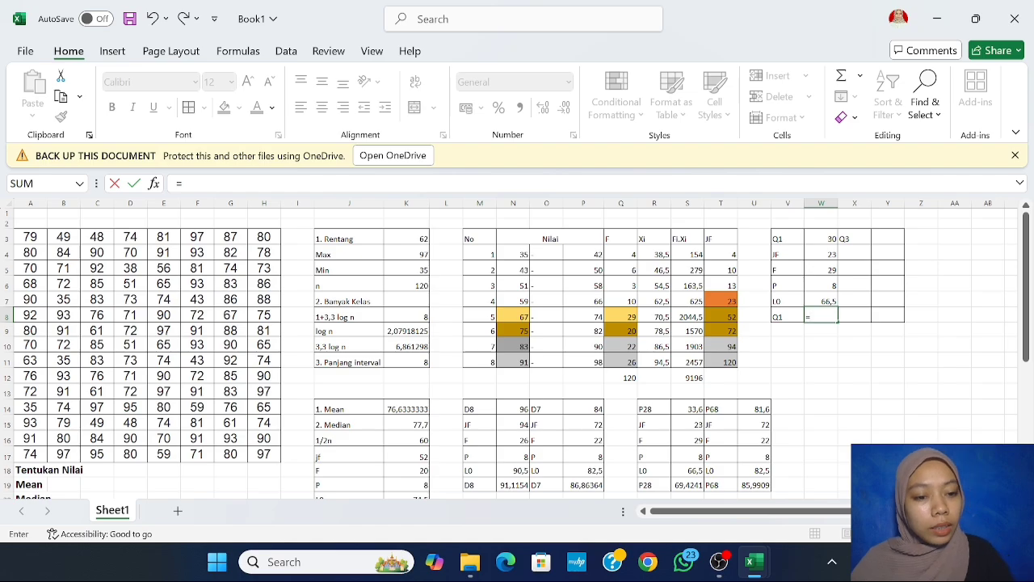
left_click(823, 301)
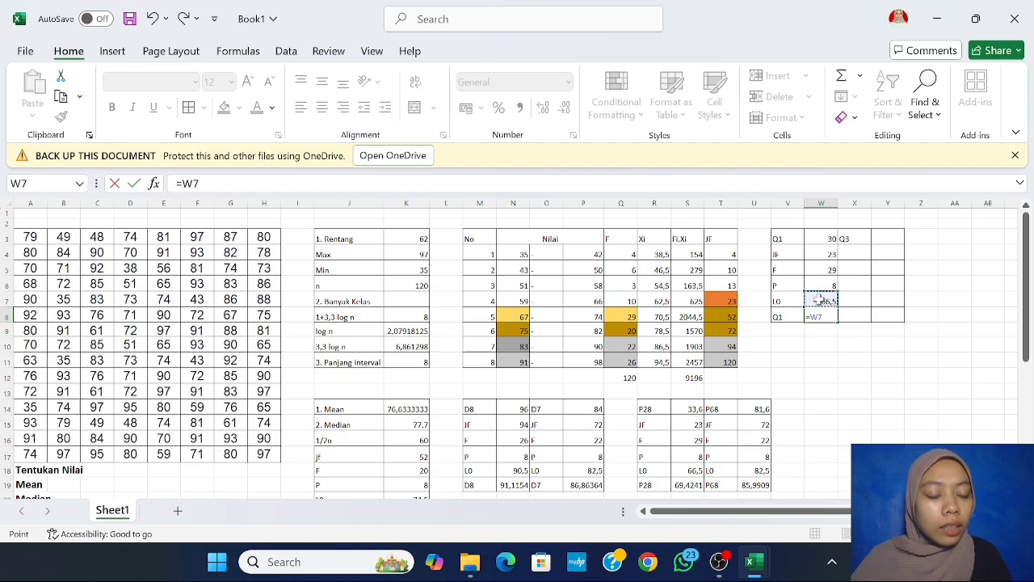
type("+")
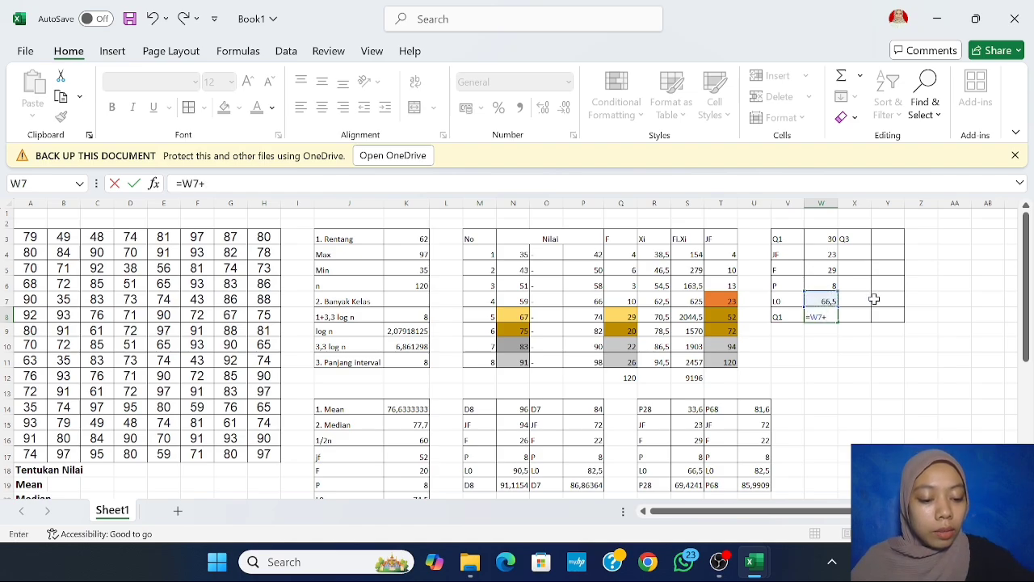
type("(((")
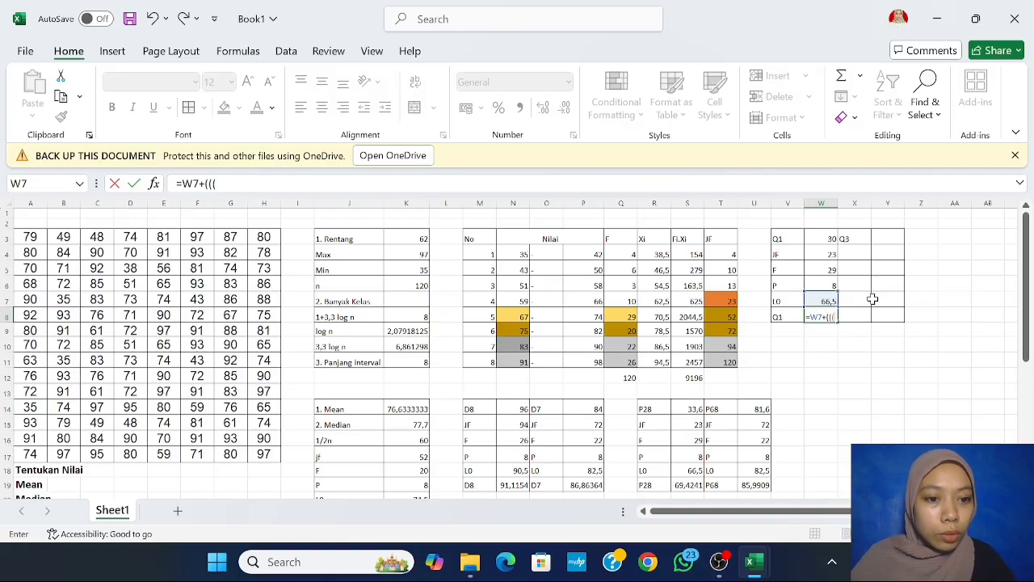
left_click(818, 238)
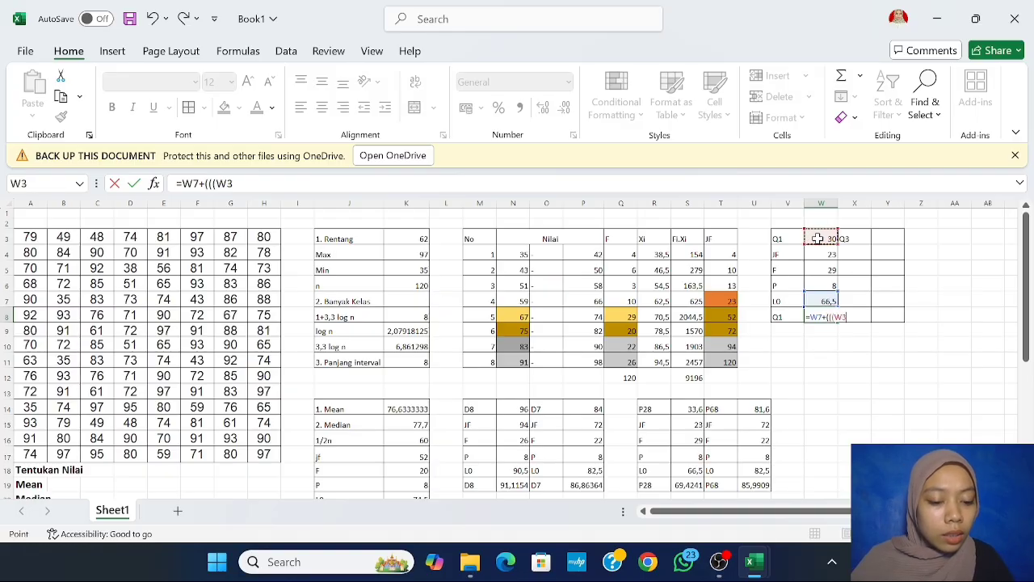
type("-")
left_click(821, 254)
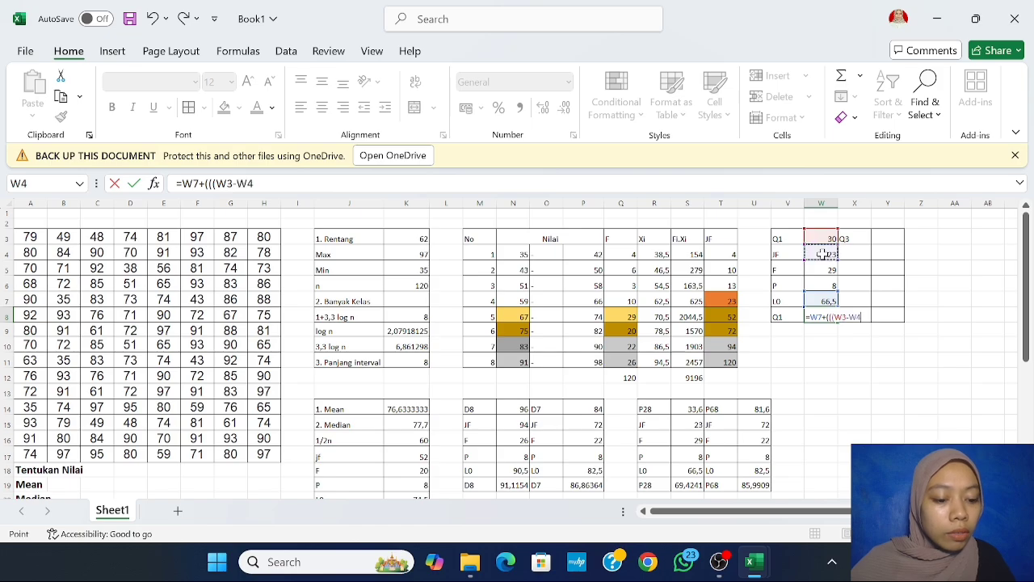
type(")")
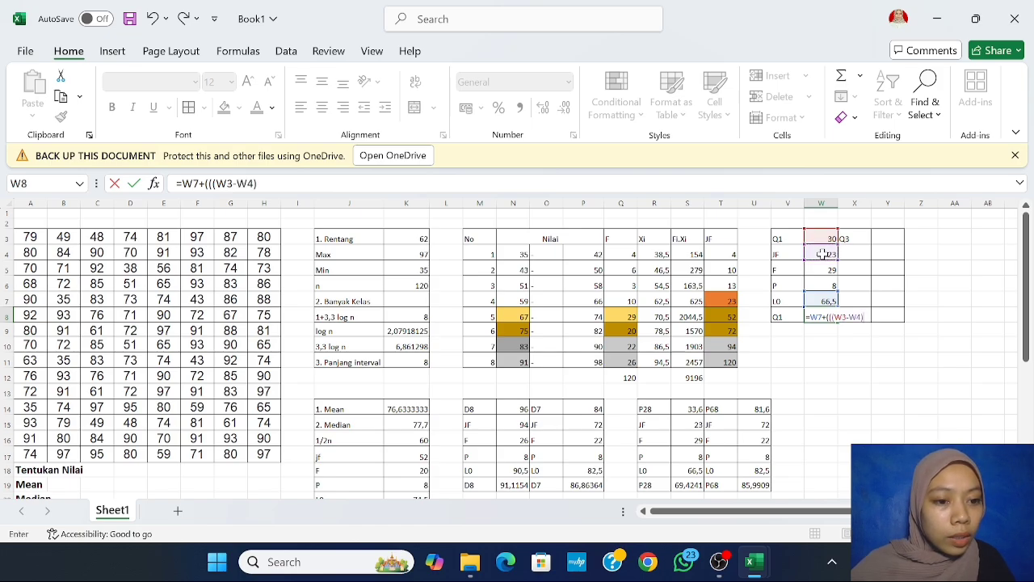
type("/")
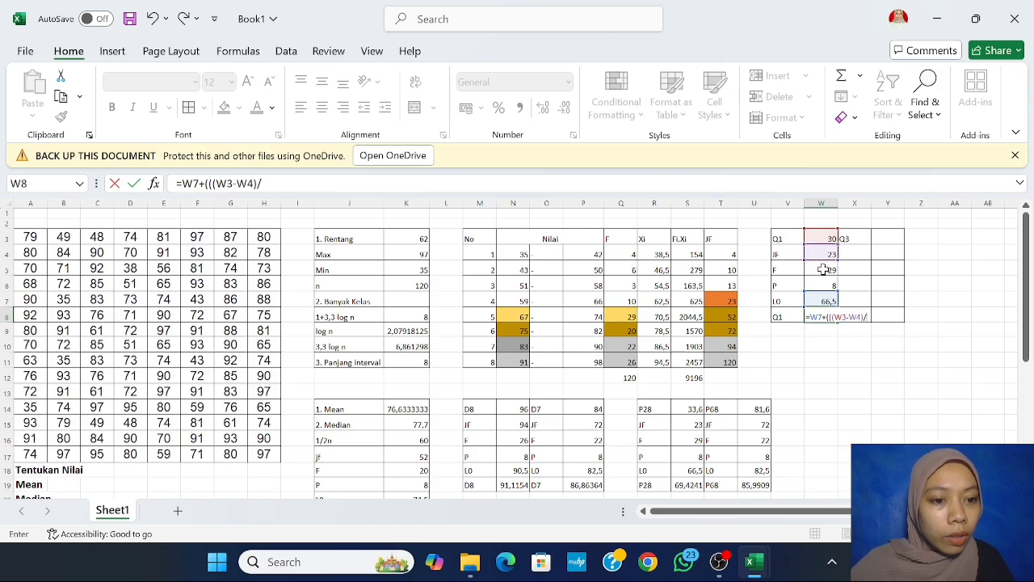
left_click(822, 269)
type(")")
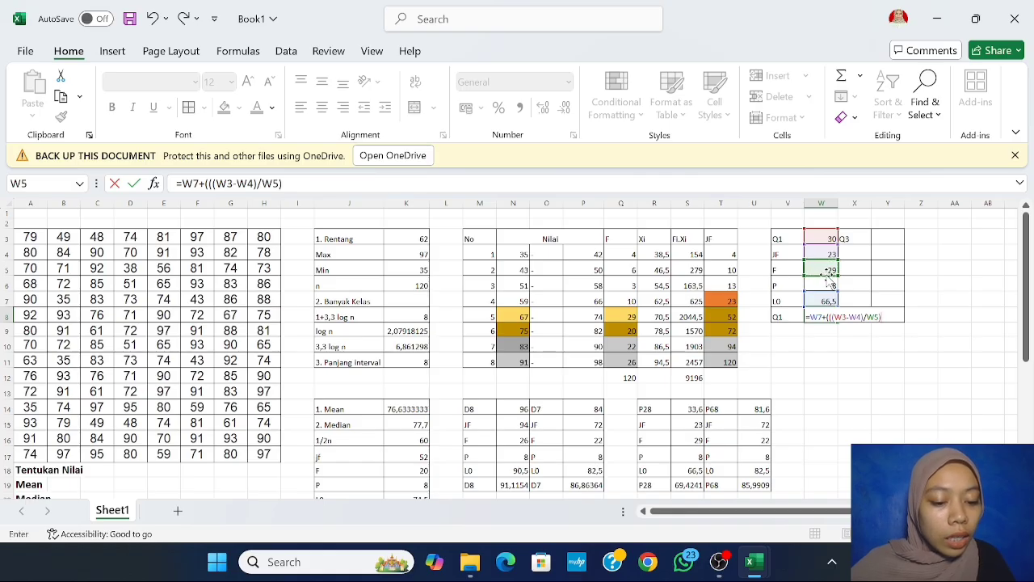
type("*")
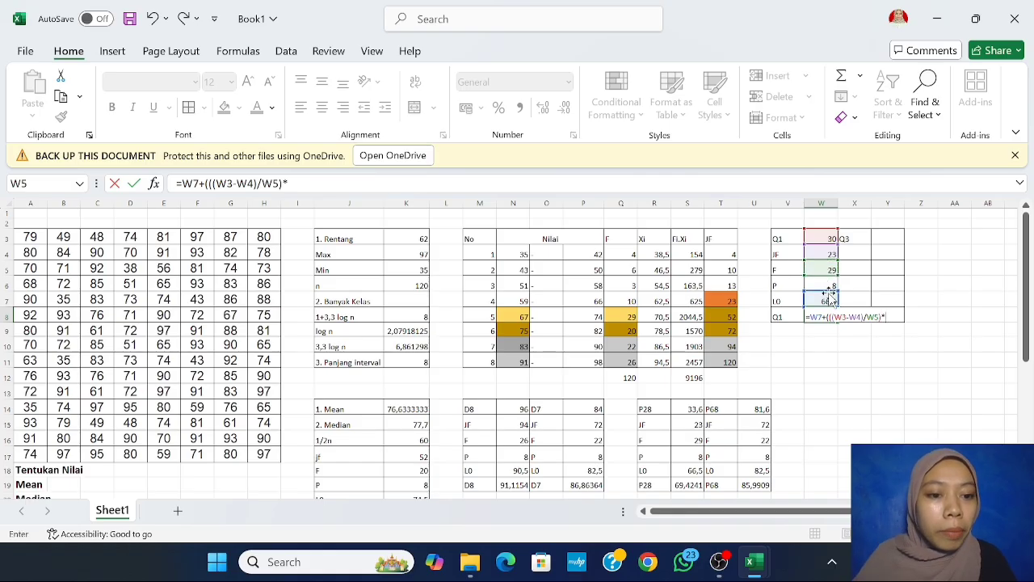
left_click(829, 286)
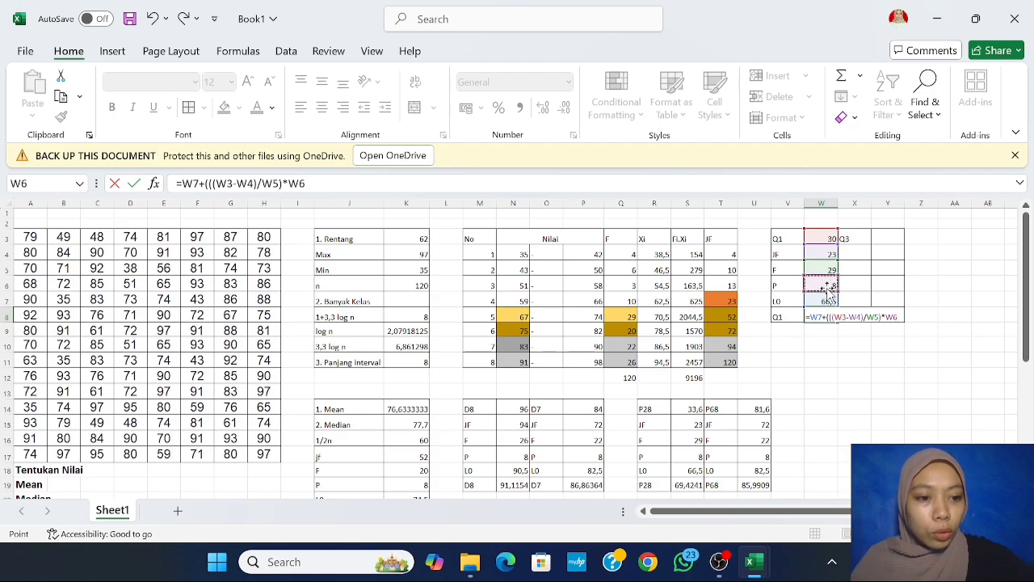
type(")")
key("Return")
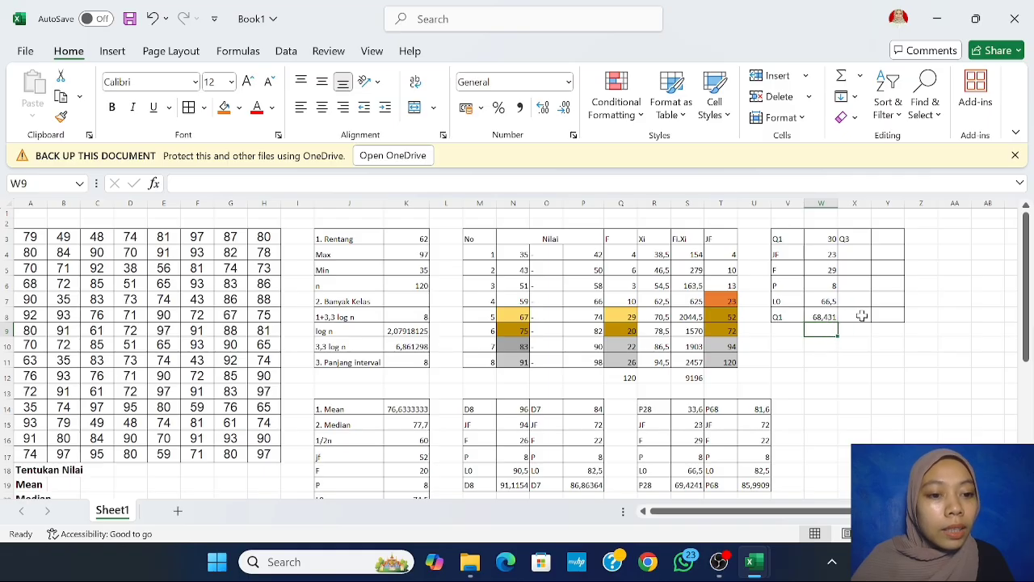
Step: Enter the labels JF, F, P, L0 and Q3 in cells X4 to X8 below the Q3 heading
left_click(858, 253)
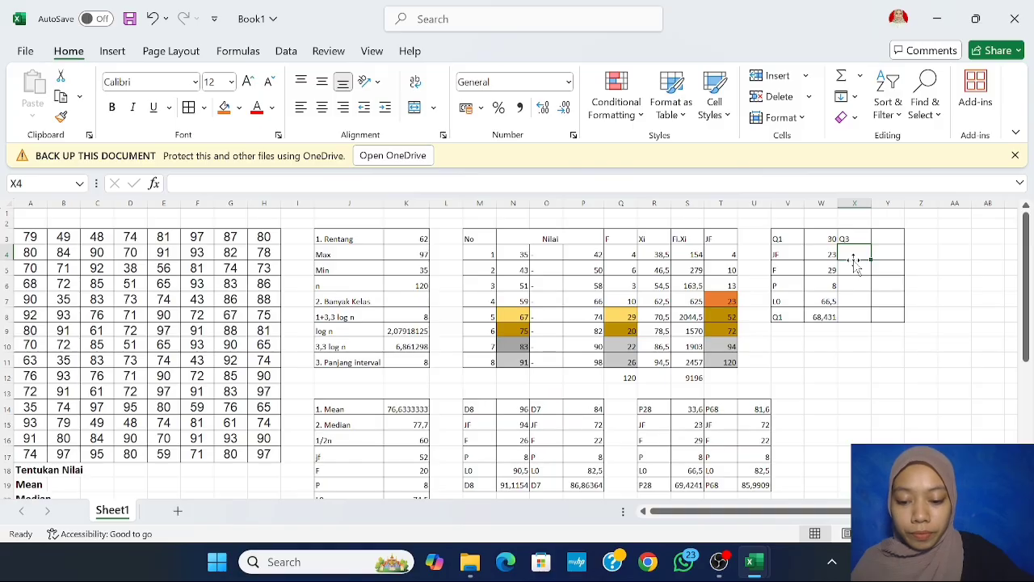
type("JF")
key("Return")
type("F")
key("Return")
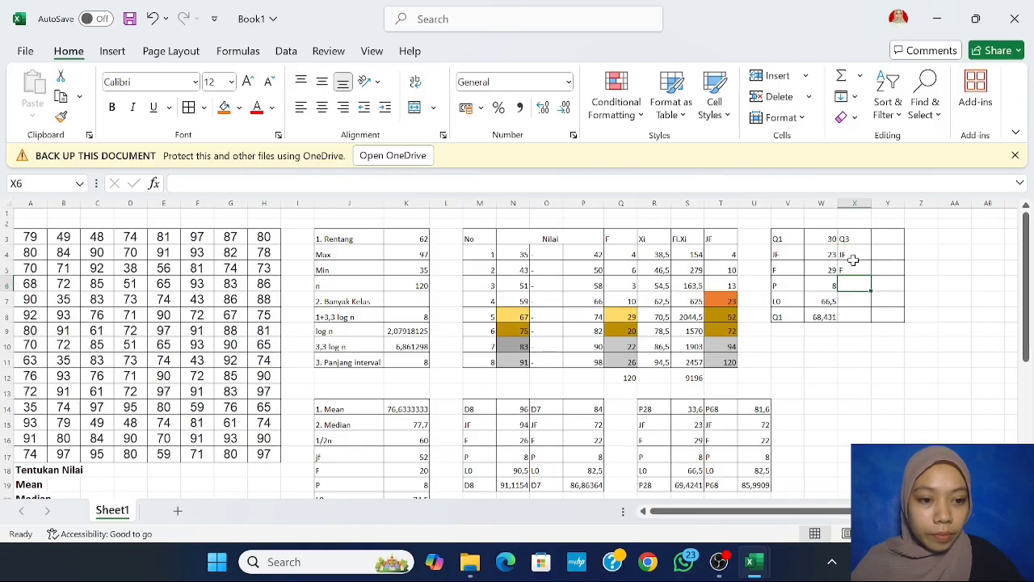
type("P")
key("Return")
type("L0")
key("Return")
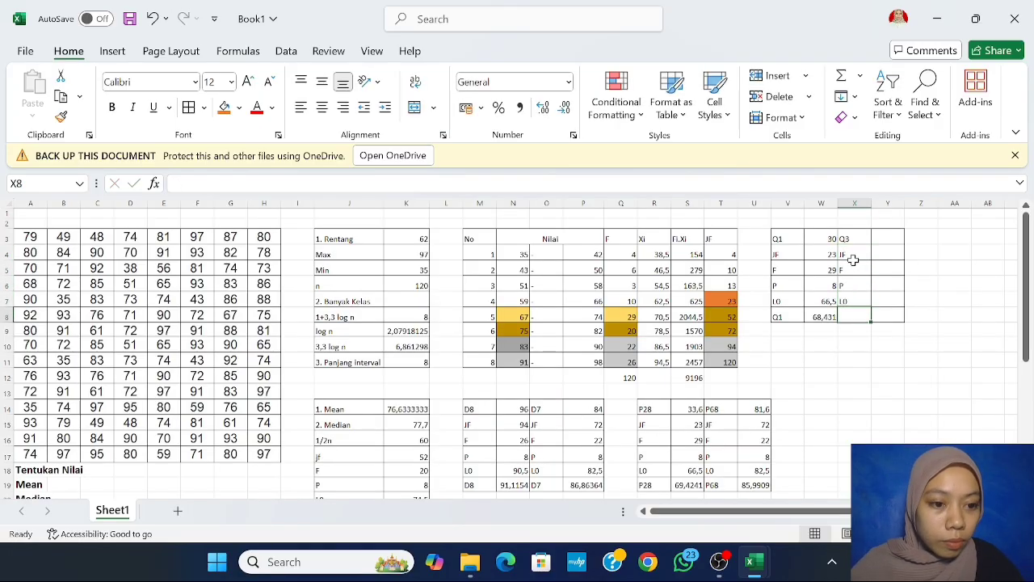
type("Q3")
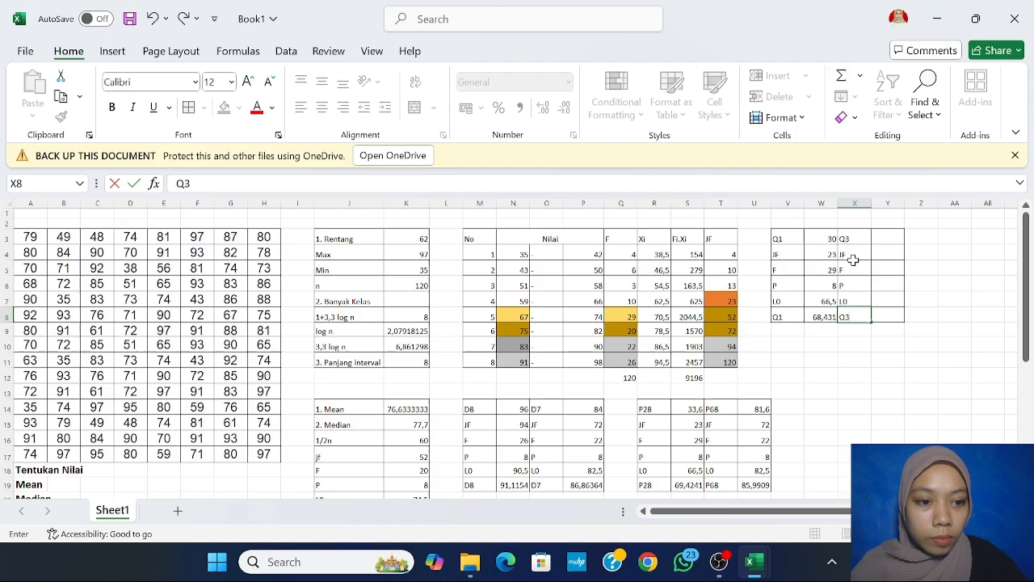
Step: Calculate the position of Q3 in Y3 with the formula =3/4*K6
left_click(895, 237)
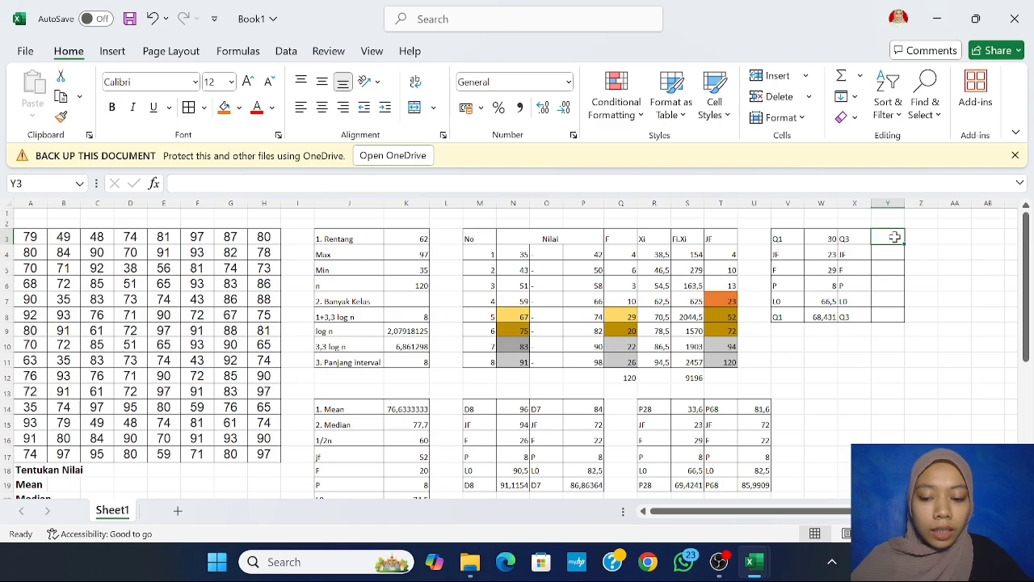
type("=3/")
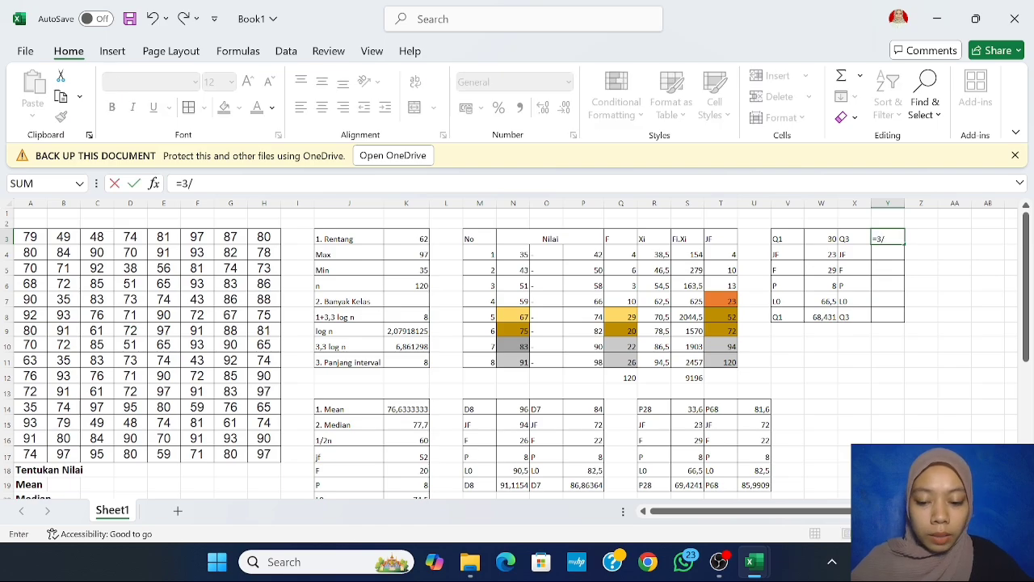
type("4*")
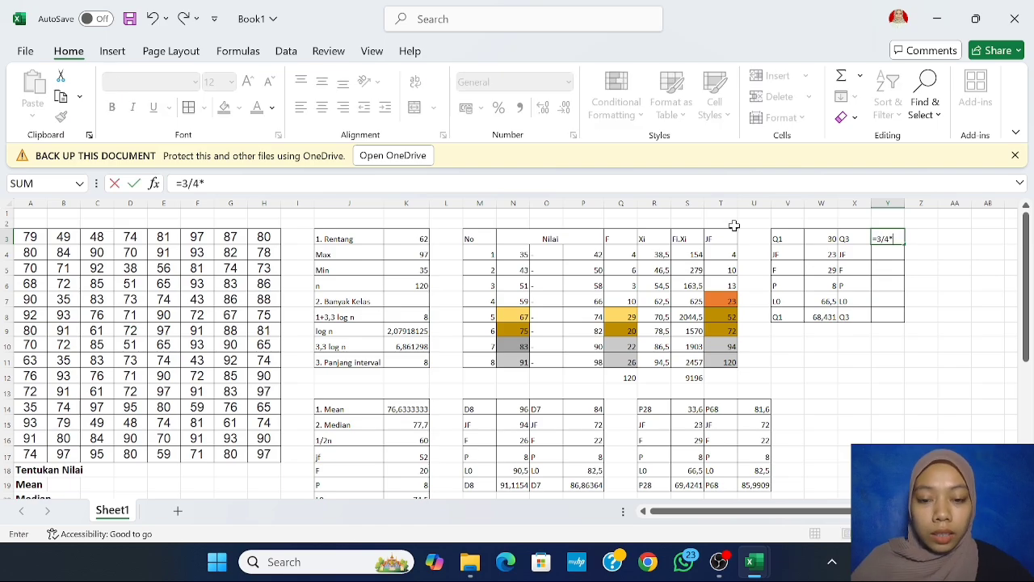
left_click(420, 285)
key("Return")
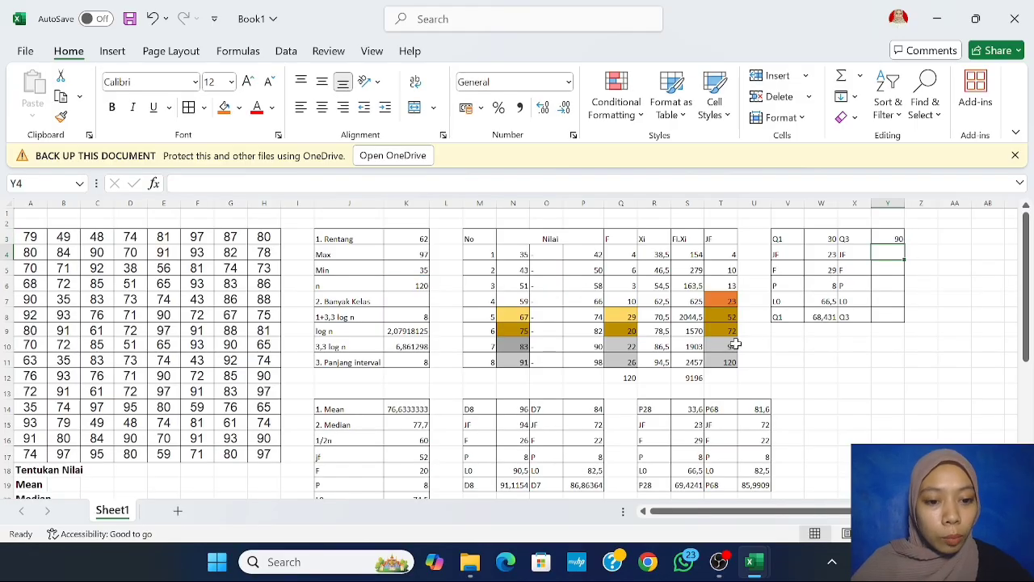
Step: Enter the Q3 values 72 for JF, 22 for F and 8 for P in cells Y4 to Y6
left_click_drag(722, 331, 890, 248)
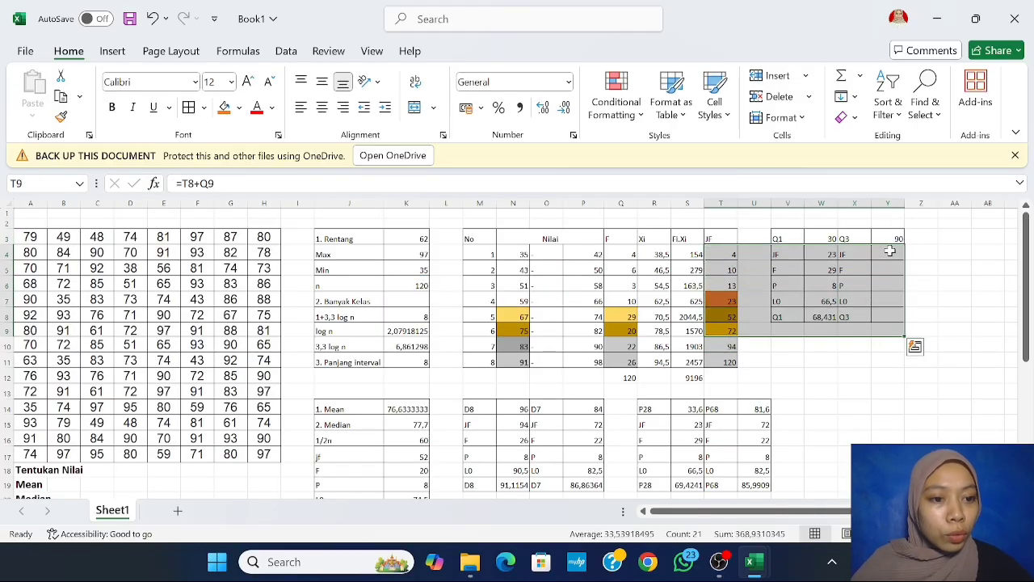
left_click(889, 254)
type("72")
key("Return")
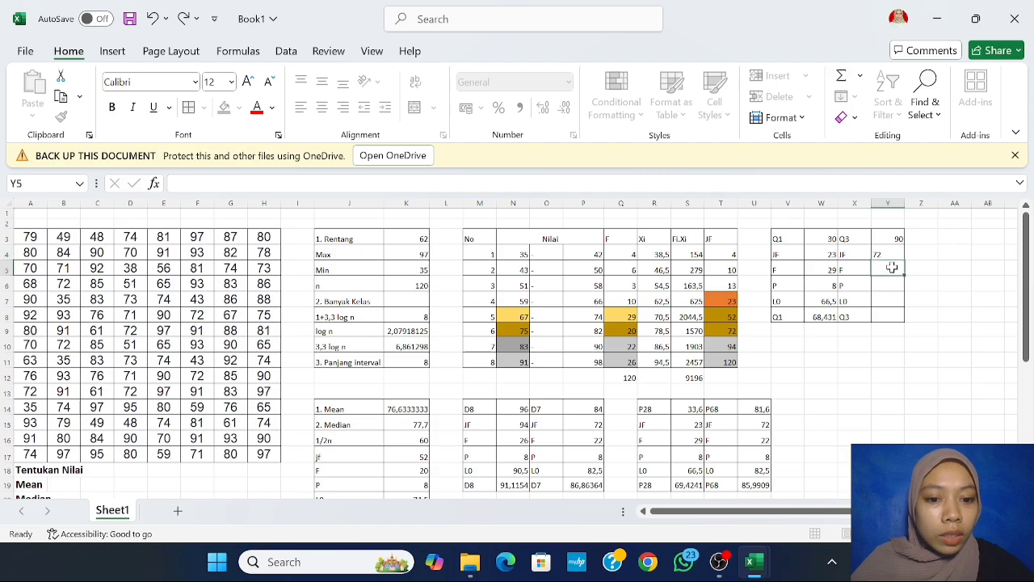
type("22")
key("Return")
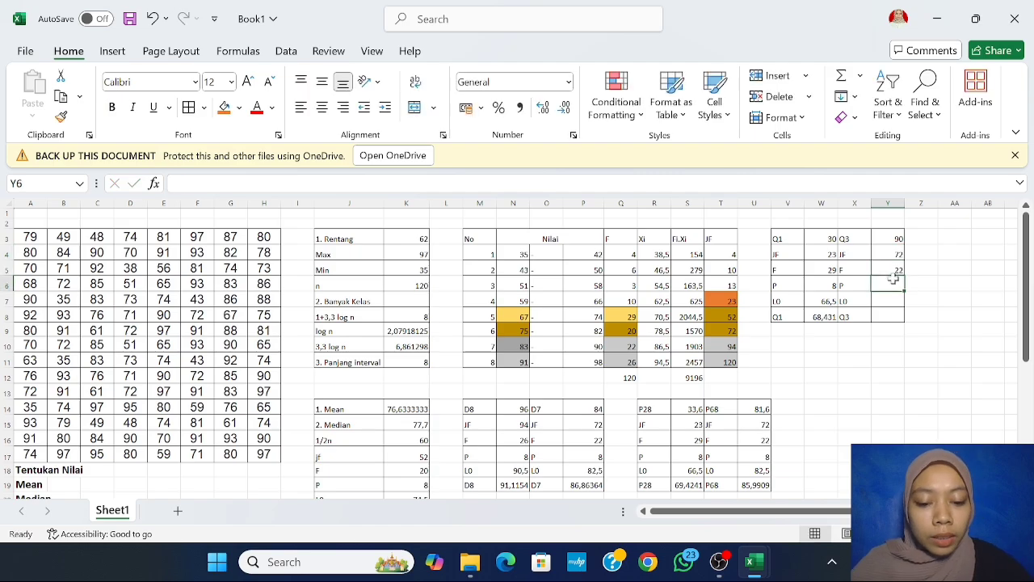
type("8")
key("Return")
Step: Calculate the lower boundary L0 of the Q3 class in Y7 with the formula =N10-0,5
type("=")
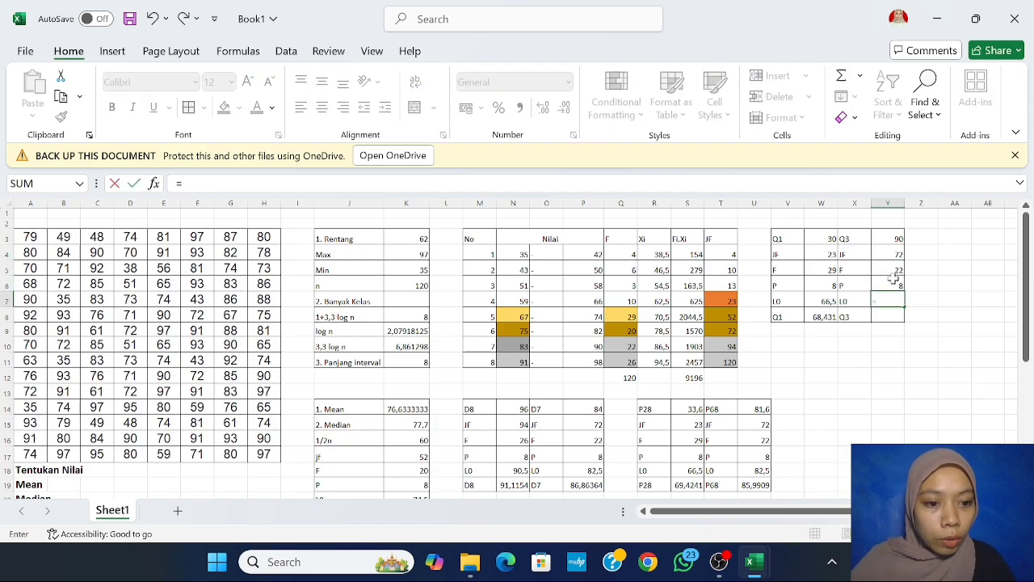
left_click(523, 345)
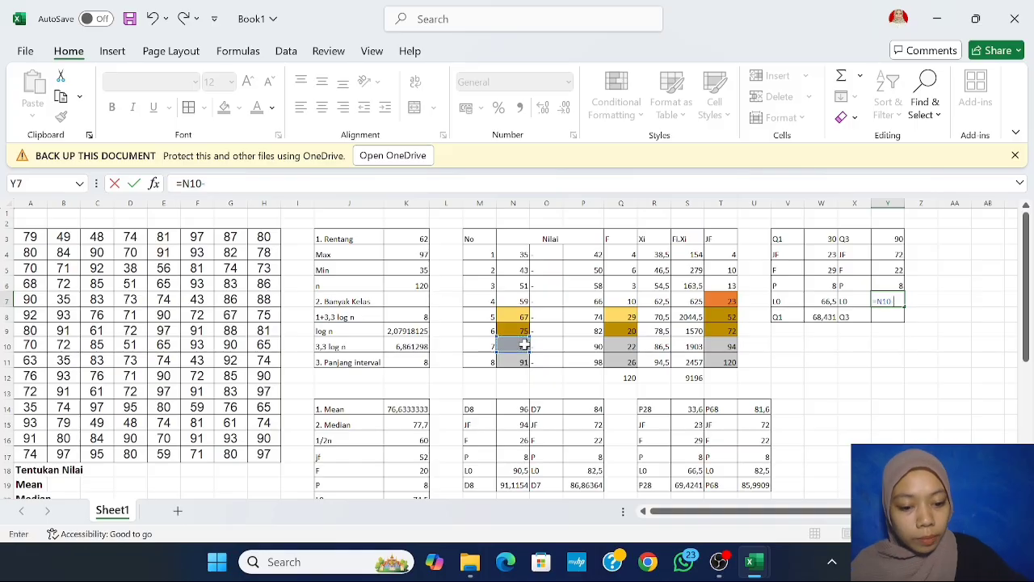
type("-0,5")
key("Return")
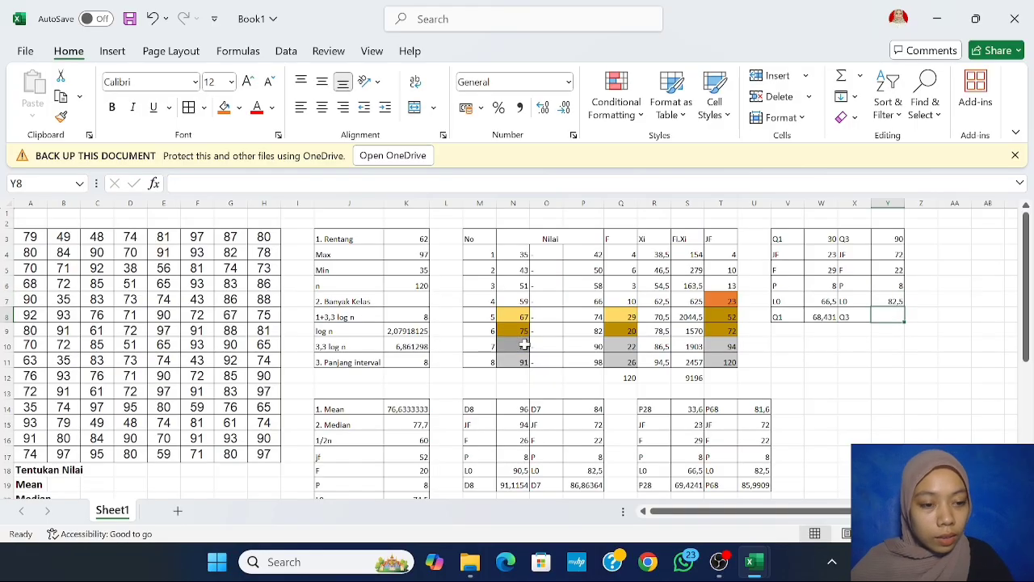
Step: Calculate the quartile Q3 in Y8 with the formula =Y7+(((Y3-Y4)/Y5)*Y6)
type("=")
left_click(889, 300)
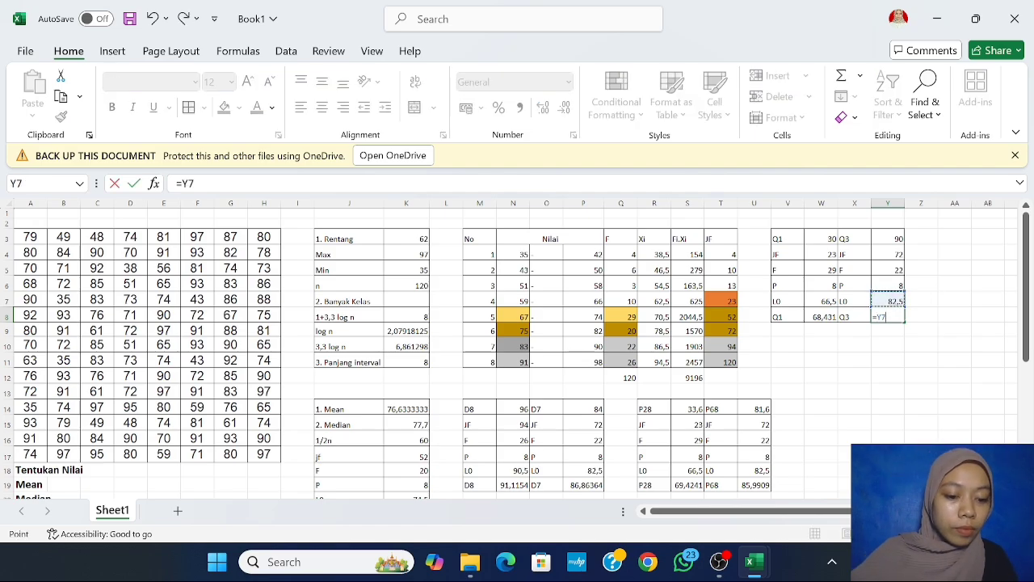
type("+(((")
left_click(889, 239)
type("-")
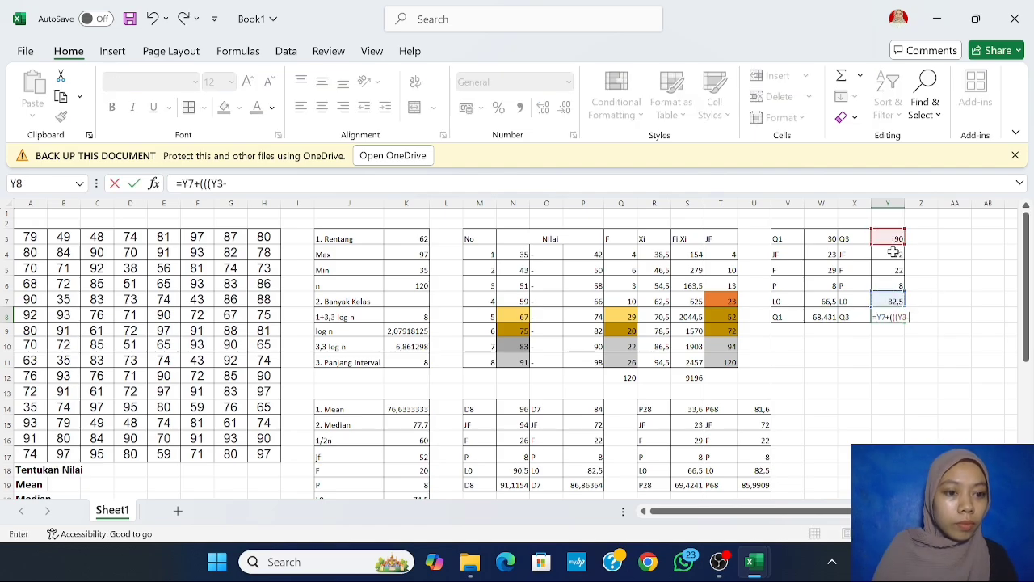
left_click(892, 254)
type(")/")
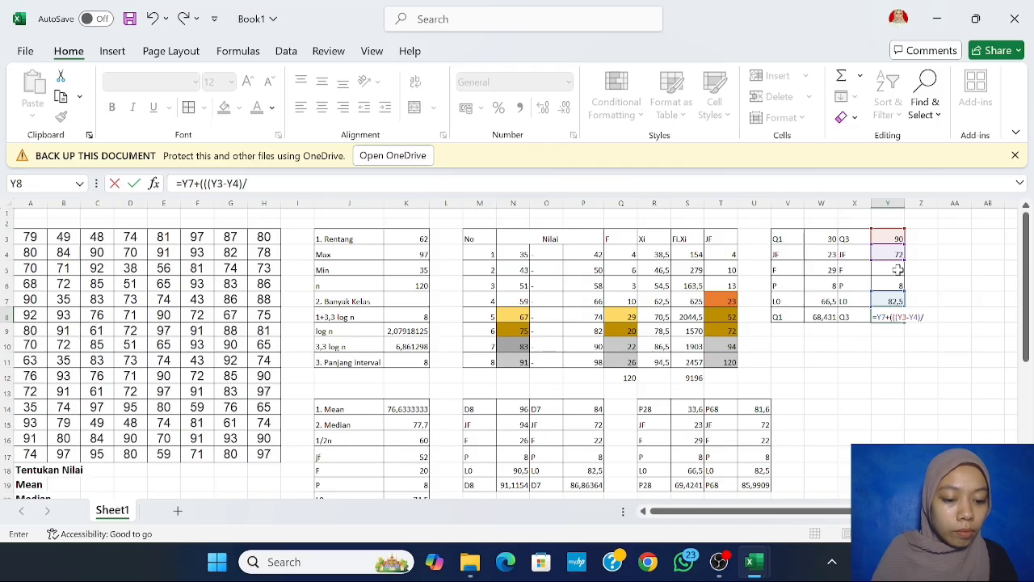
left_click(898, 269)
type(")*")
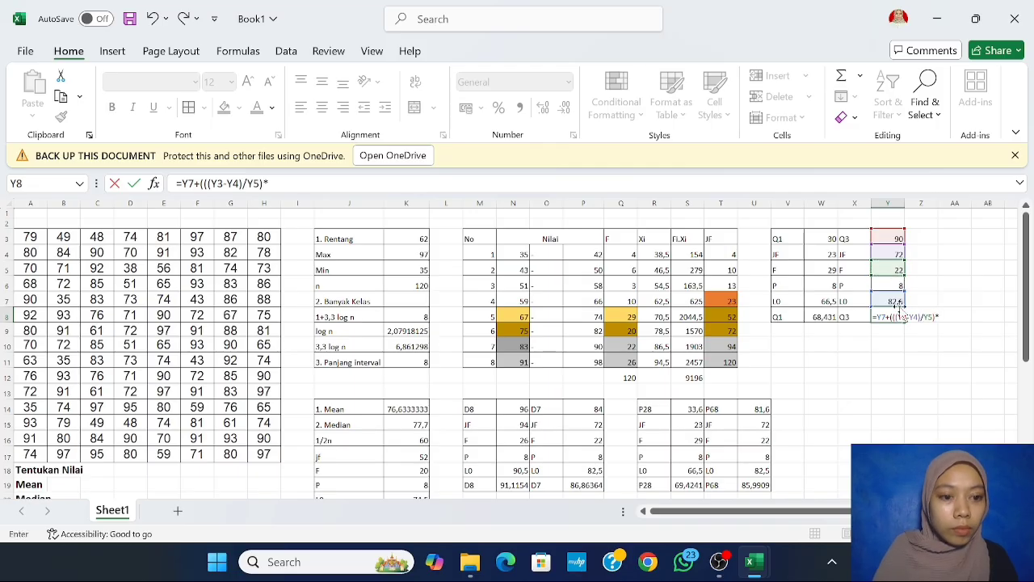
left_click(894, 286)
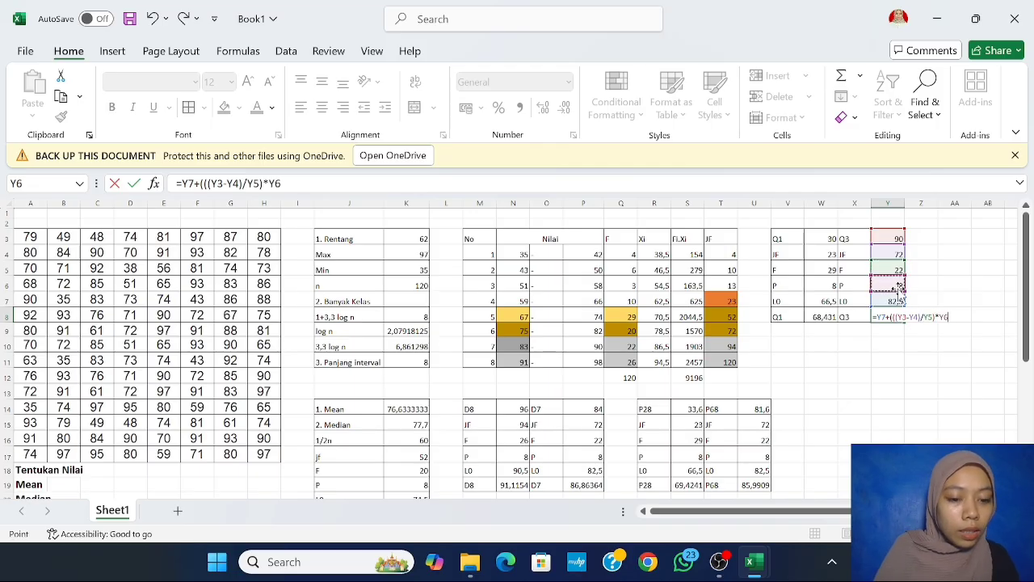
type(")")
key("Return")
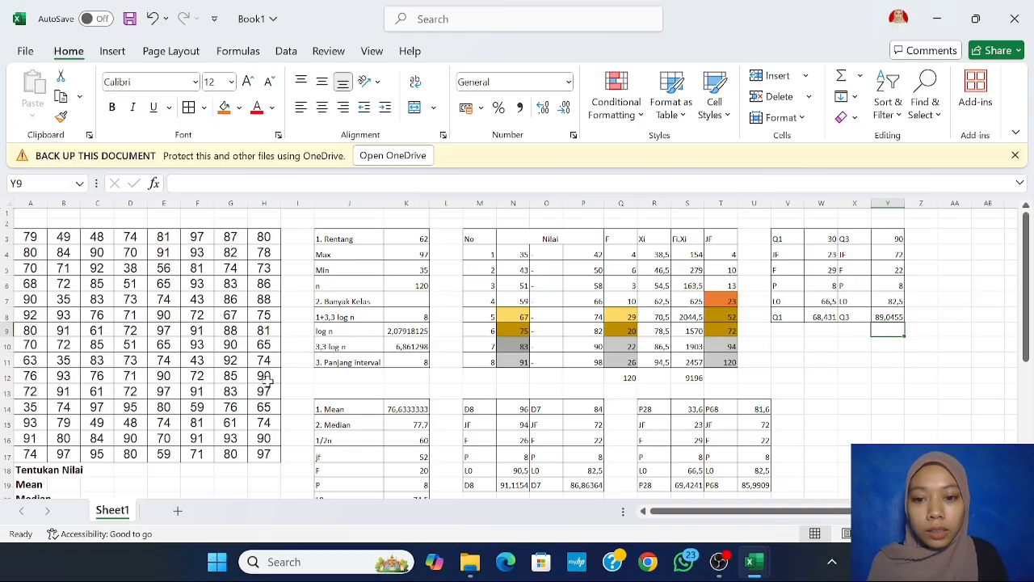
scroll(285, 390, "down", 3)
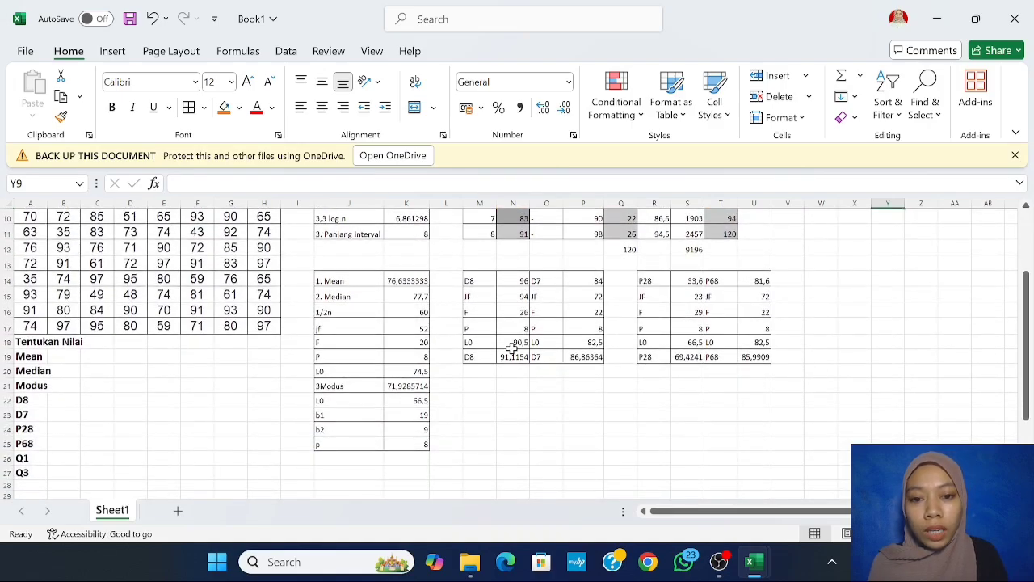
scroll(515, 347, "up", 3)
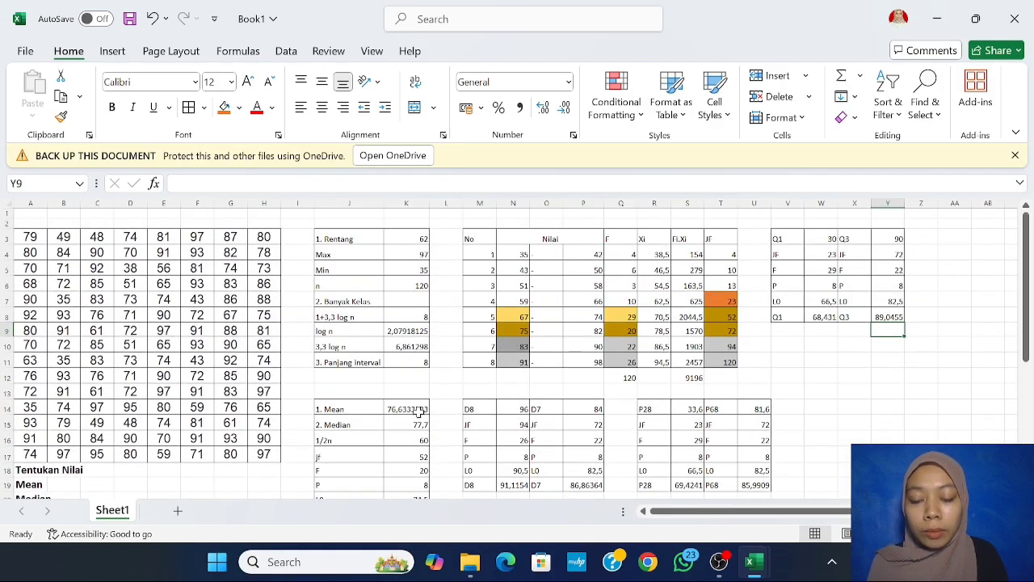
scroll(416, 411, "down", 1)
scroll(411, 396, "down", 1)
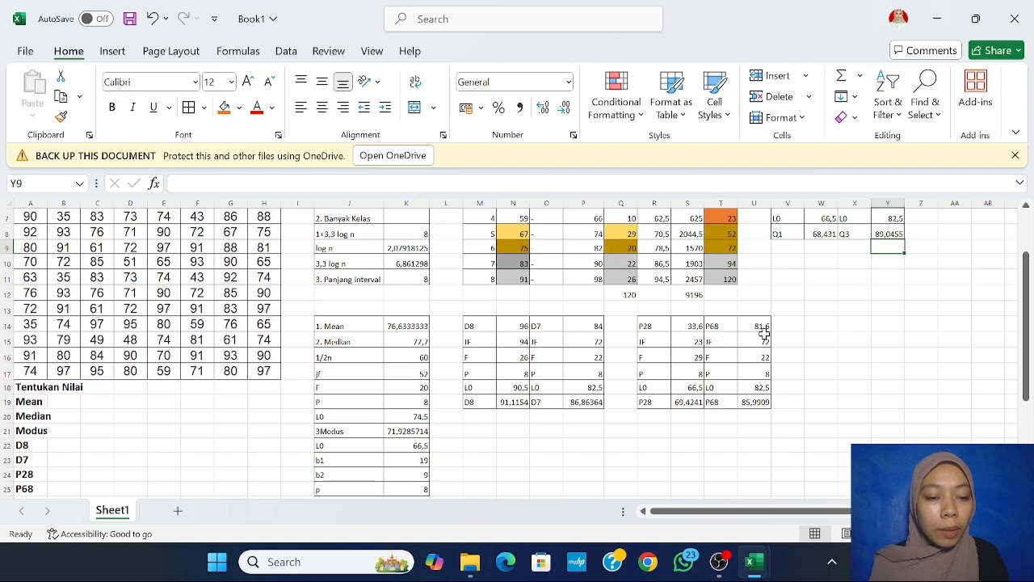
scroll(800, 334, "up", 2)
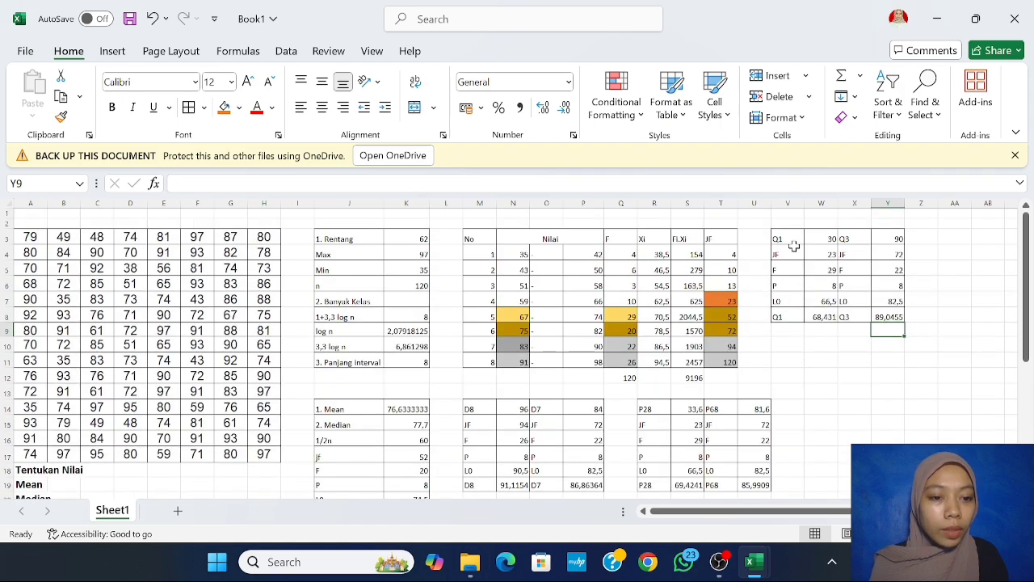